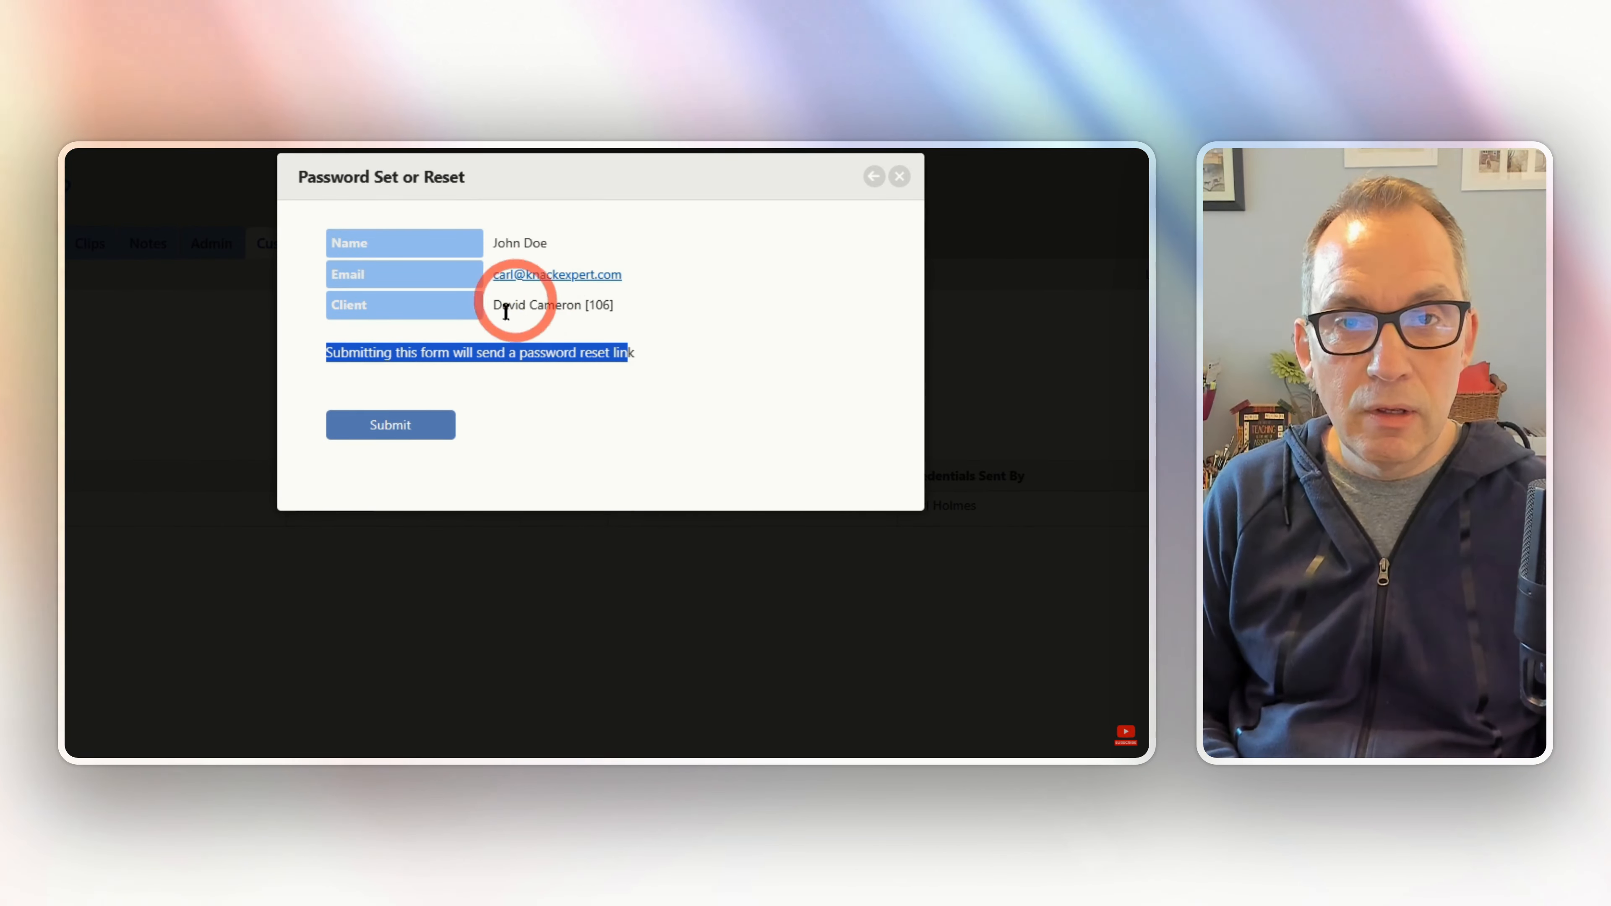
- Submit the Password Set or Reset dialog to send the customer a reset link
{"action": "left_click", "coordinate": [391, 425]}
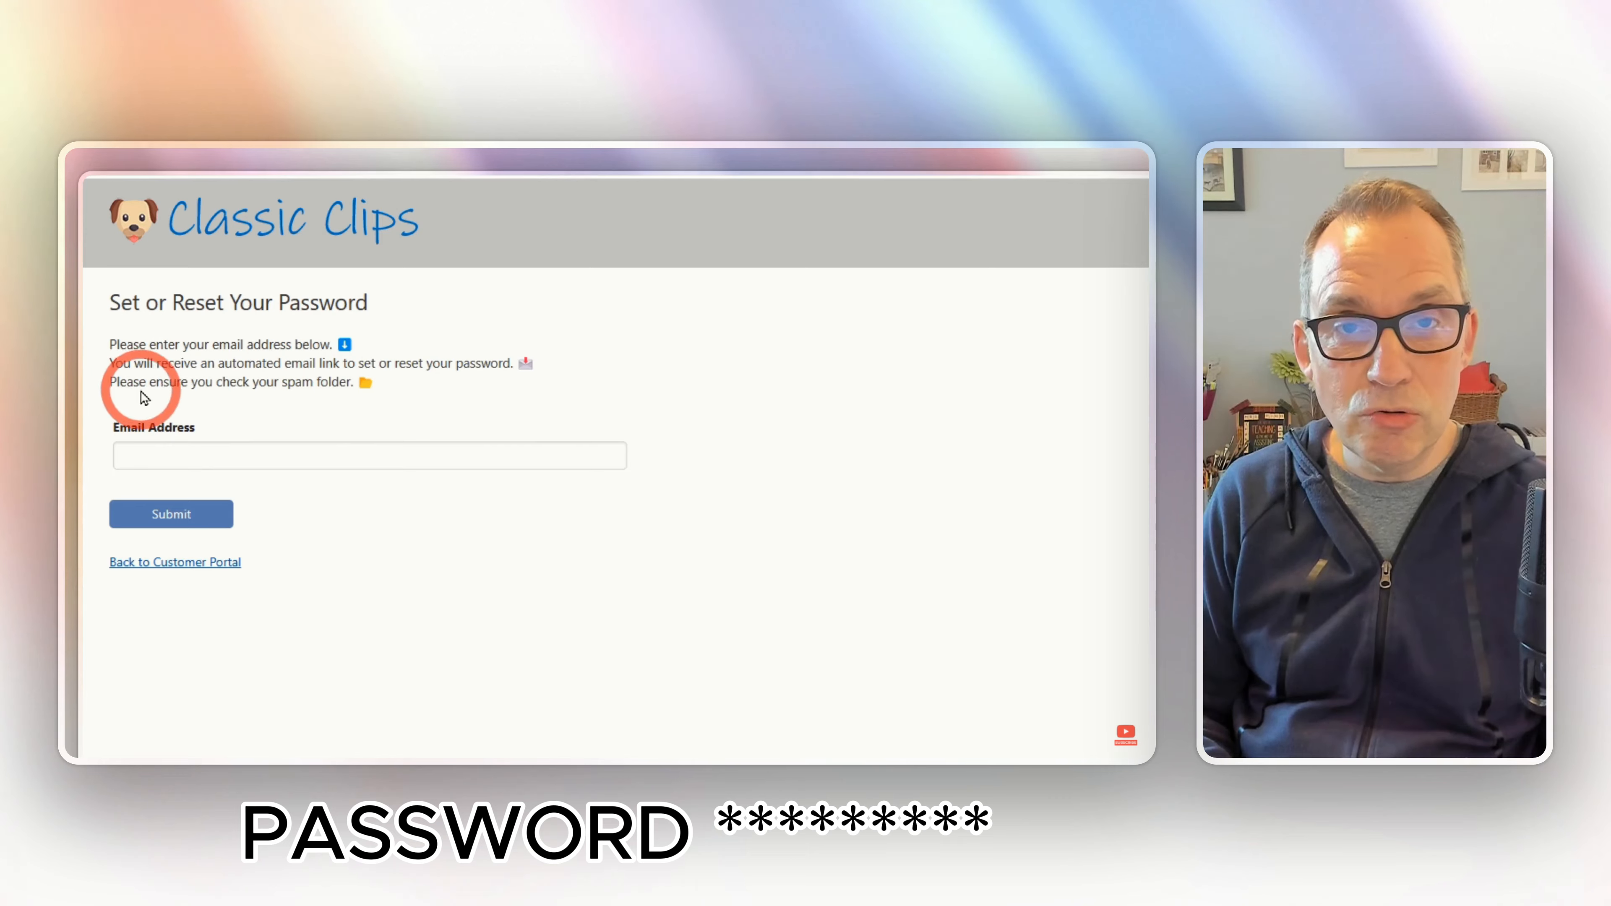
- Request a reset email for the customer's e-mail address and follow the emailed reset link
{"action": "left_click", "coordinate": [231, 464]}
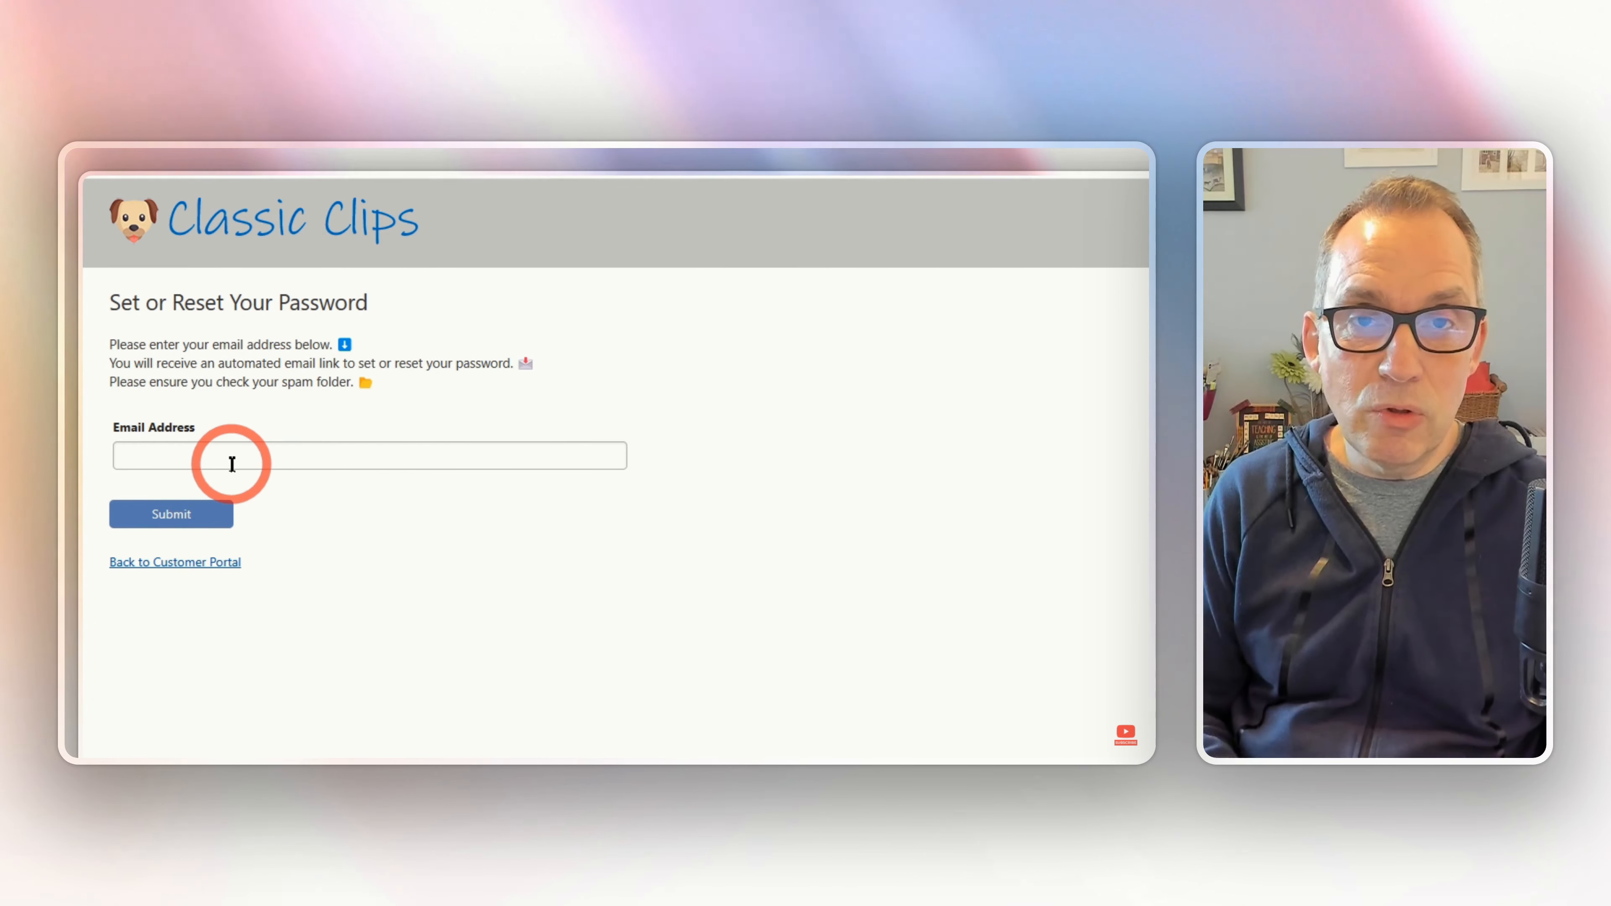
{"action": "left_click", "coordinate": [162, 516]}
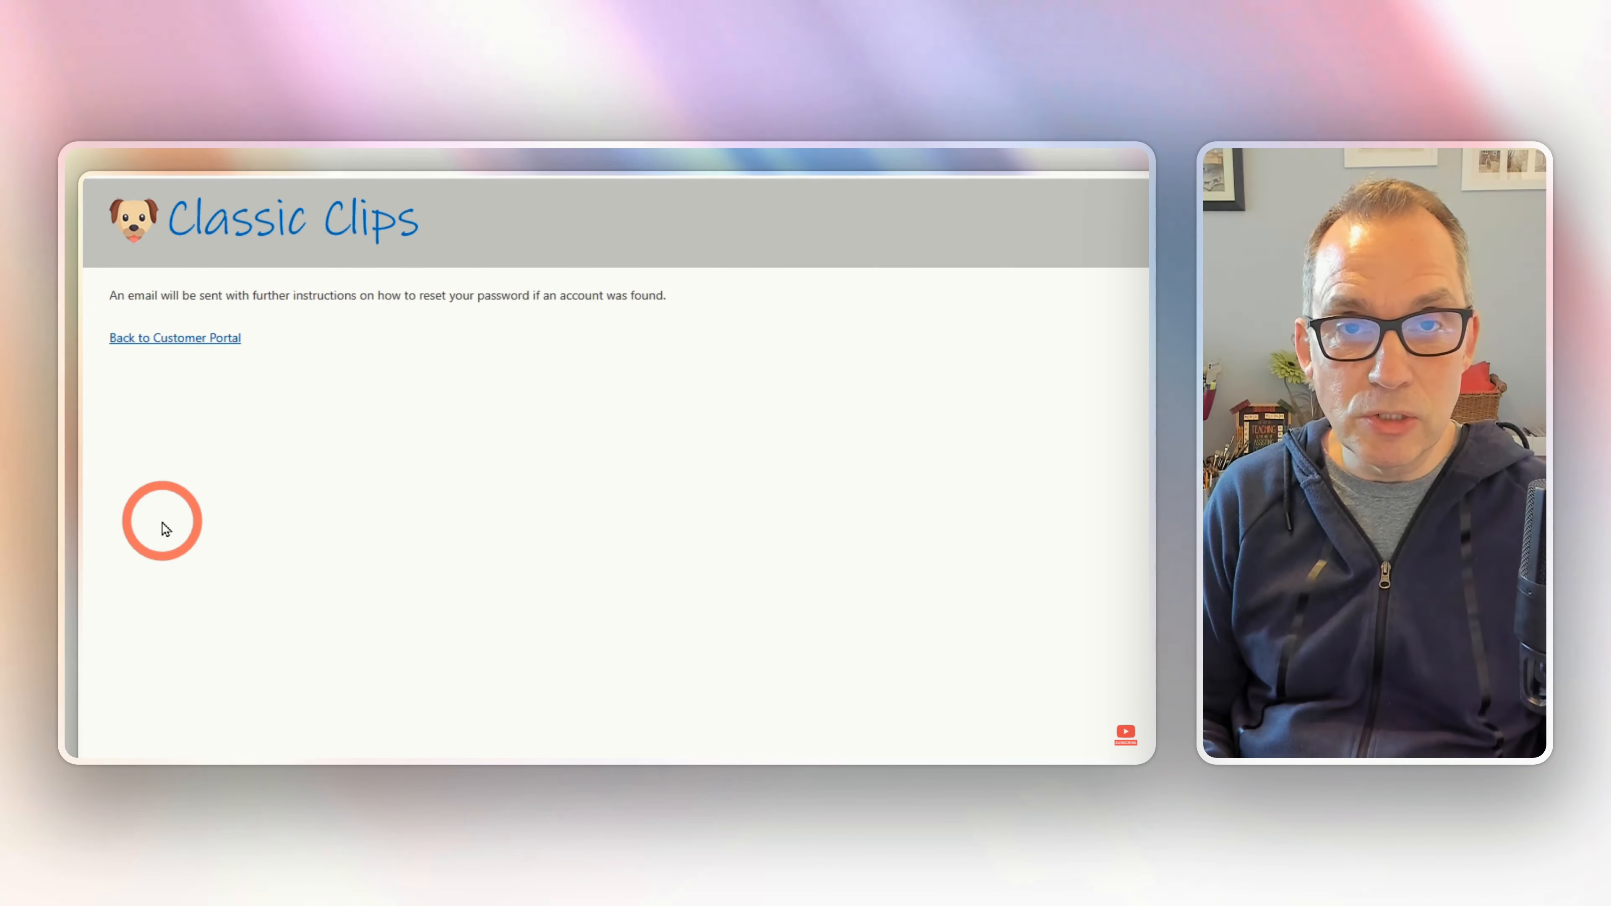
{"action": "left_click", "coordinate": [147, 338]}
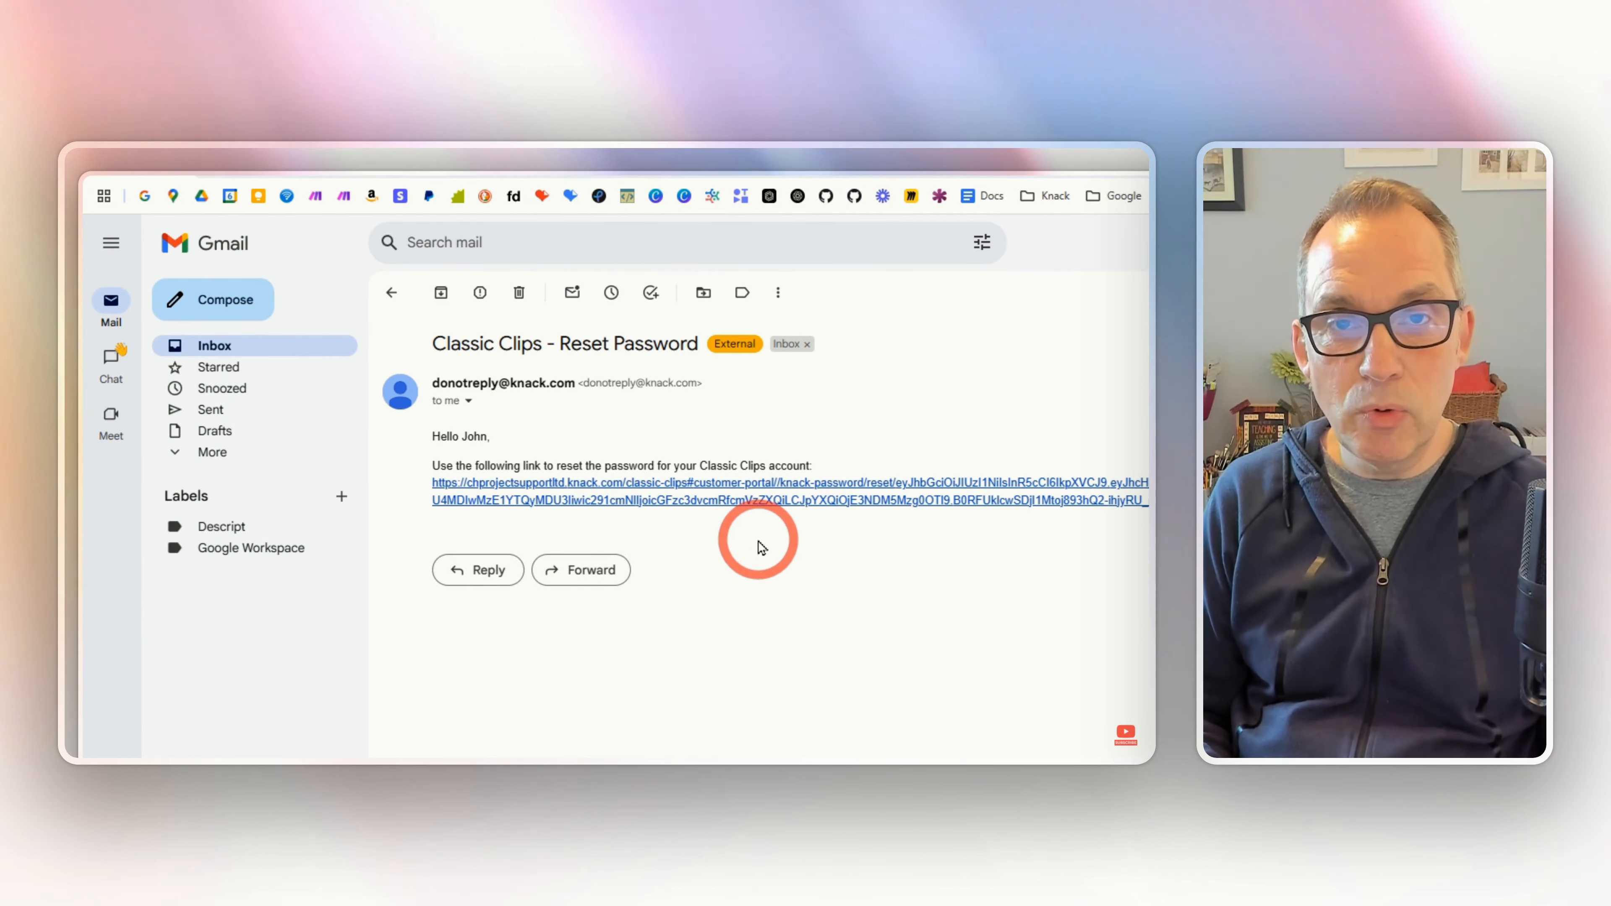
{"action": "left_click", "coordinate": [774, 503]}
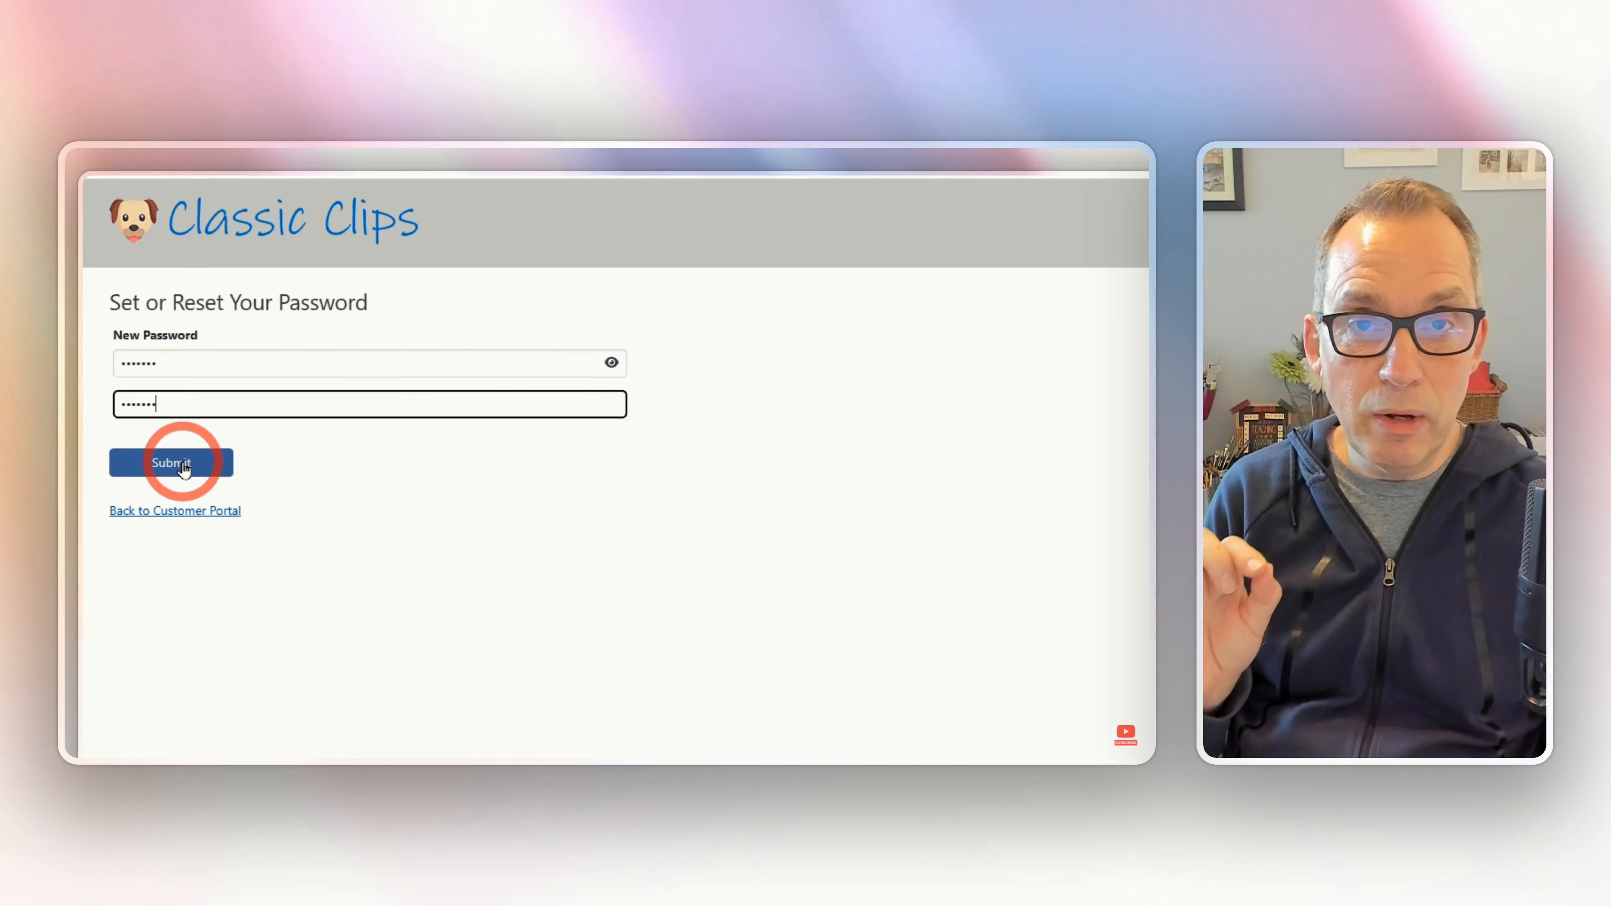
- Submit the new password for the customer account
{"action": "left_click", "coordinate": [182, 462]}
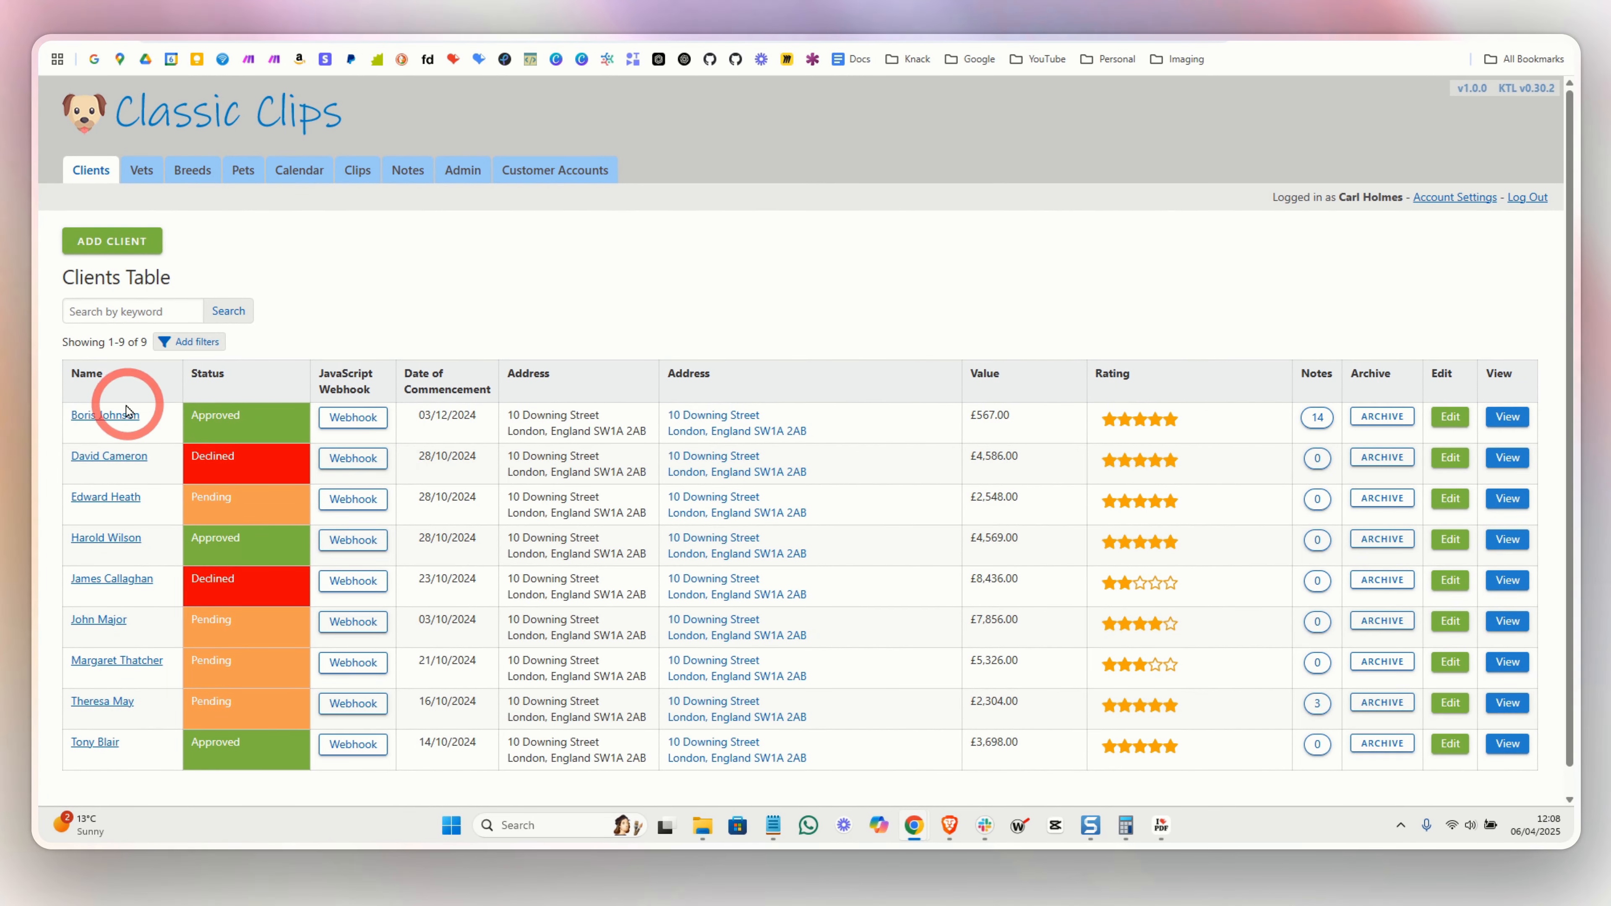
- Open the original client's record and review its linked Customers and Pets sections
{"action": "left_click", "coordinate": [100, 419]}
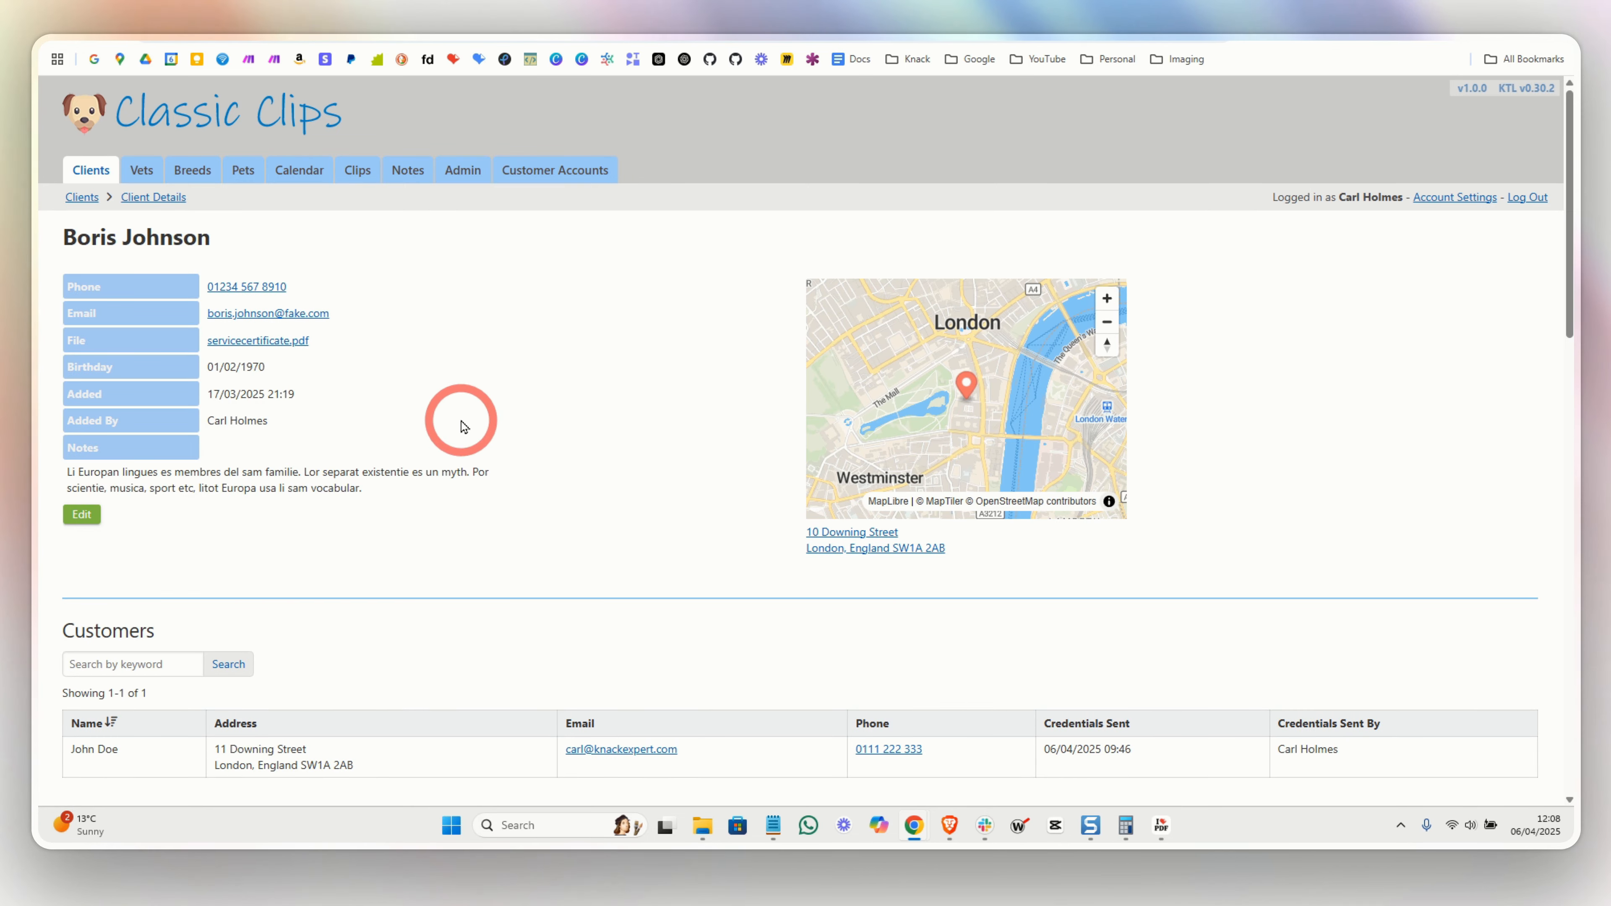
{"action": "scroll", "coordinate": [461, 425], "scroll_direction": "down", "scroll_amount": 6}
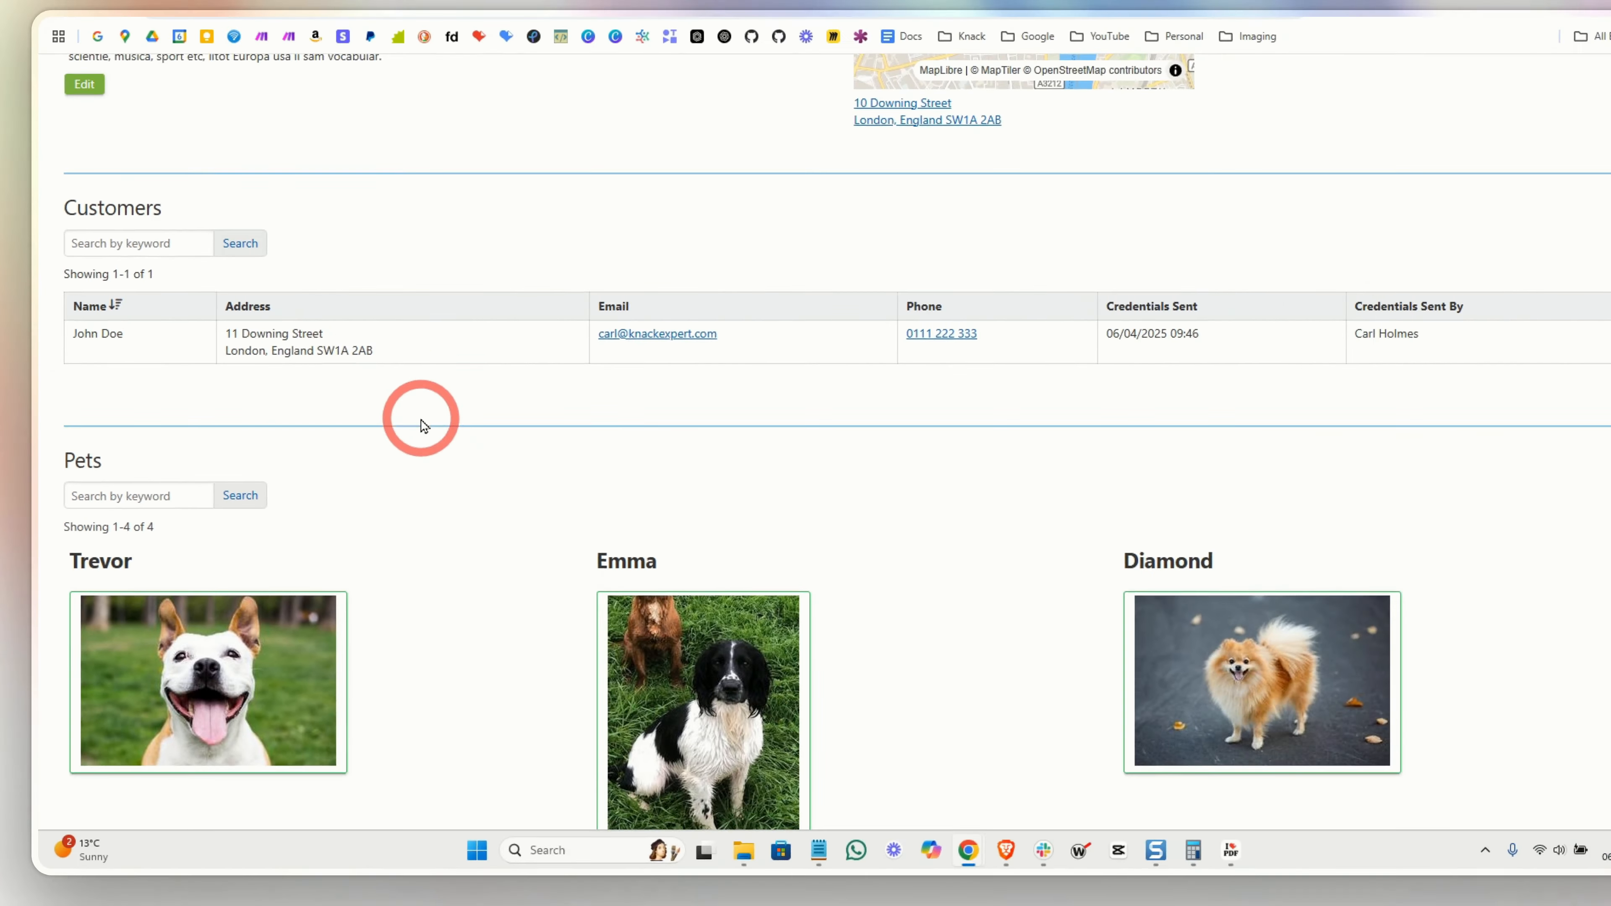
{"action": "scroll", "coordinate": [727, 457], "scroll_direction": "down", "scroll_amount": 4}
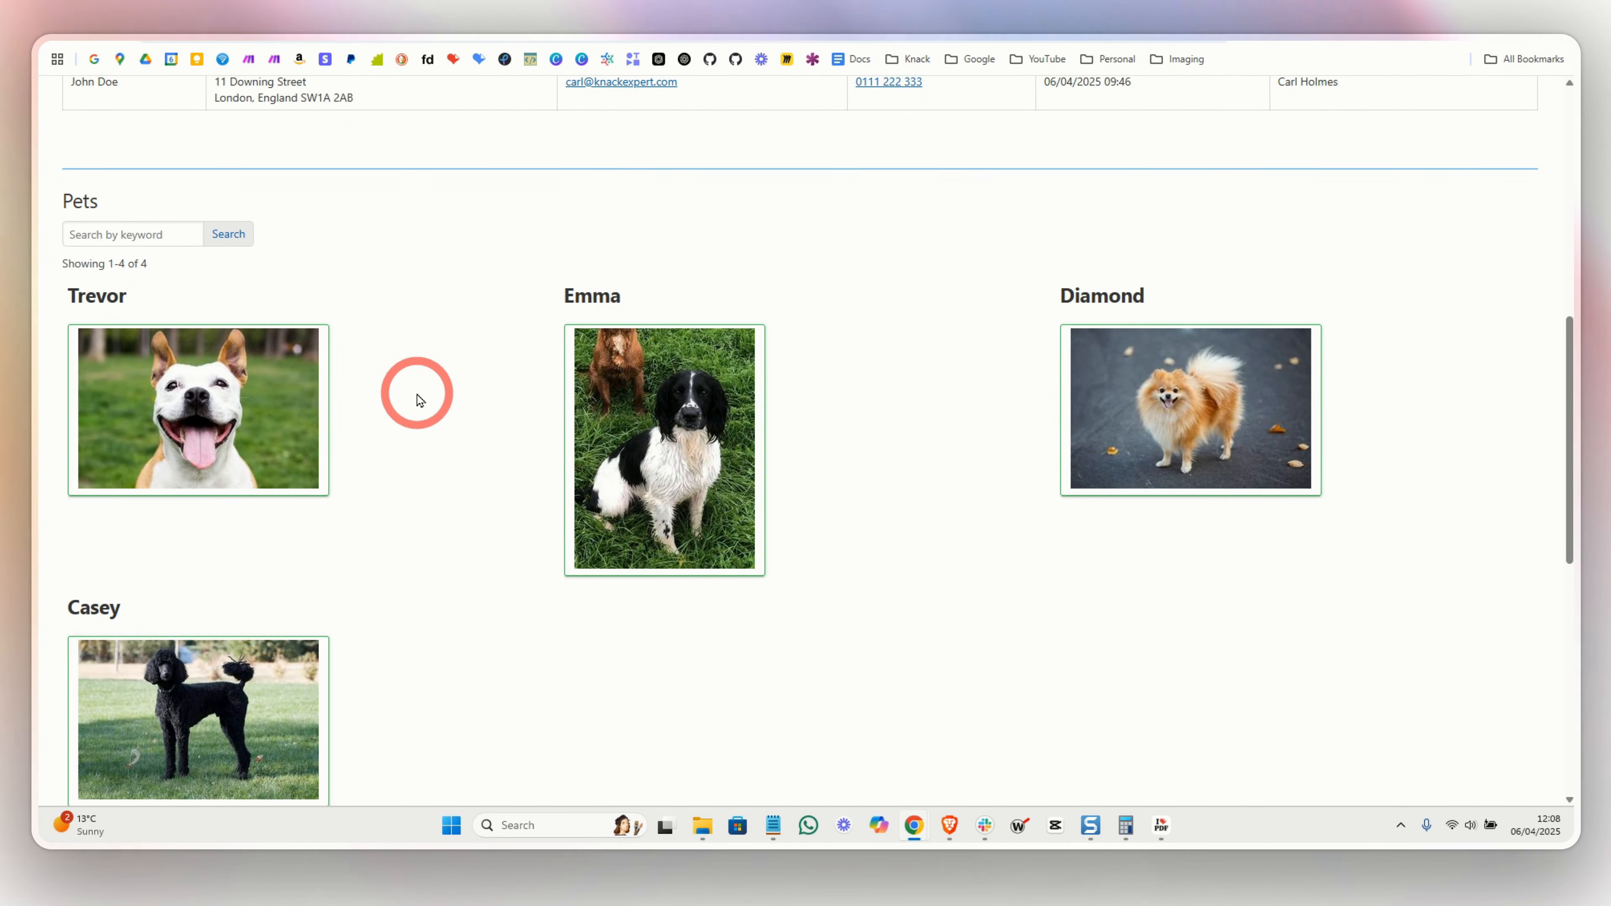
{"action": "scroll", "coordinate": [416, 395], "scroll_direction": "up", "scroll_amount": 10}
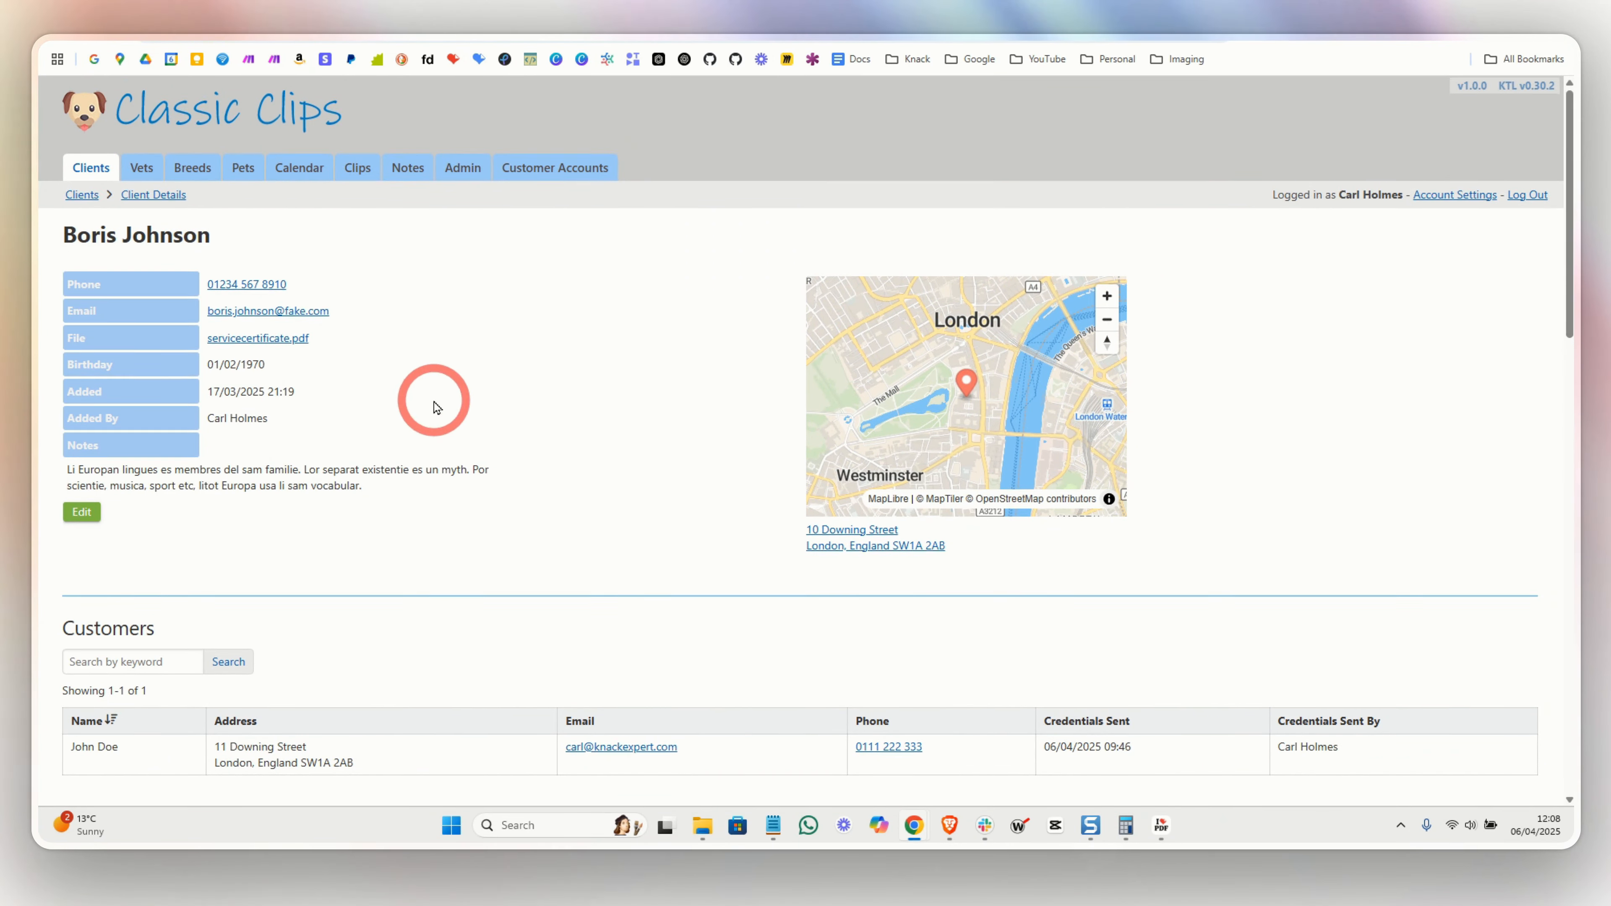
{"action": "scroll", "coordinate": [431, 405], "scroll_direction": "down", "scroll_amount": 6}
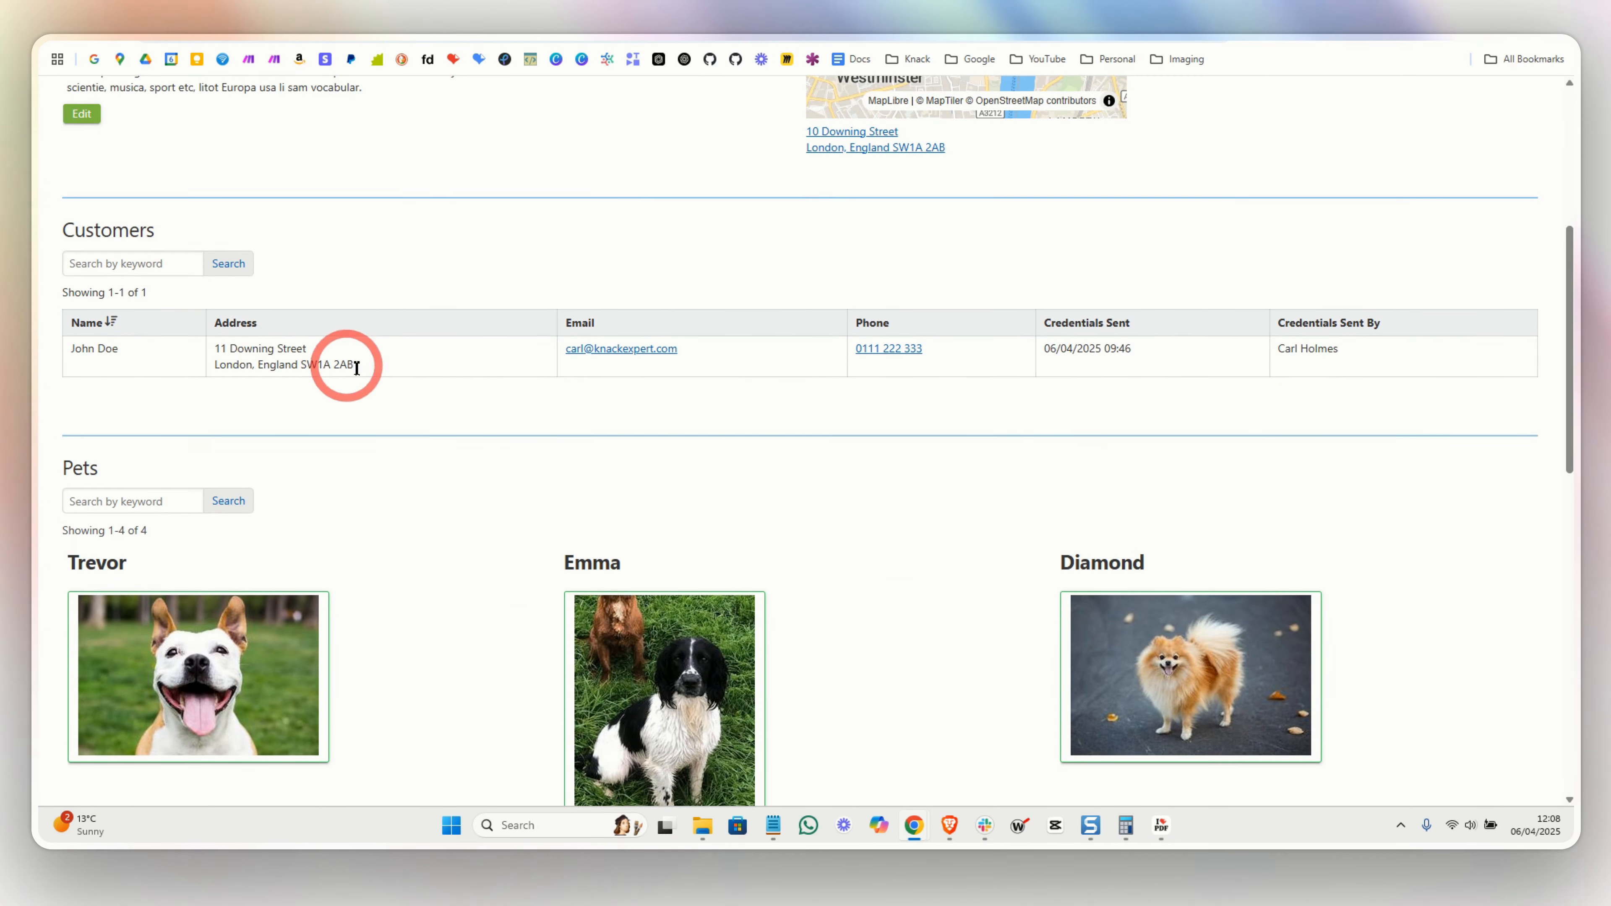
{"action": "scroll", "coordinate": [374, 378], "scroll_direction": "down", "scroll_amount": 5}
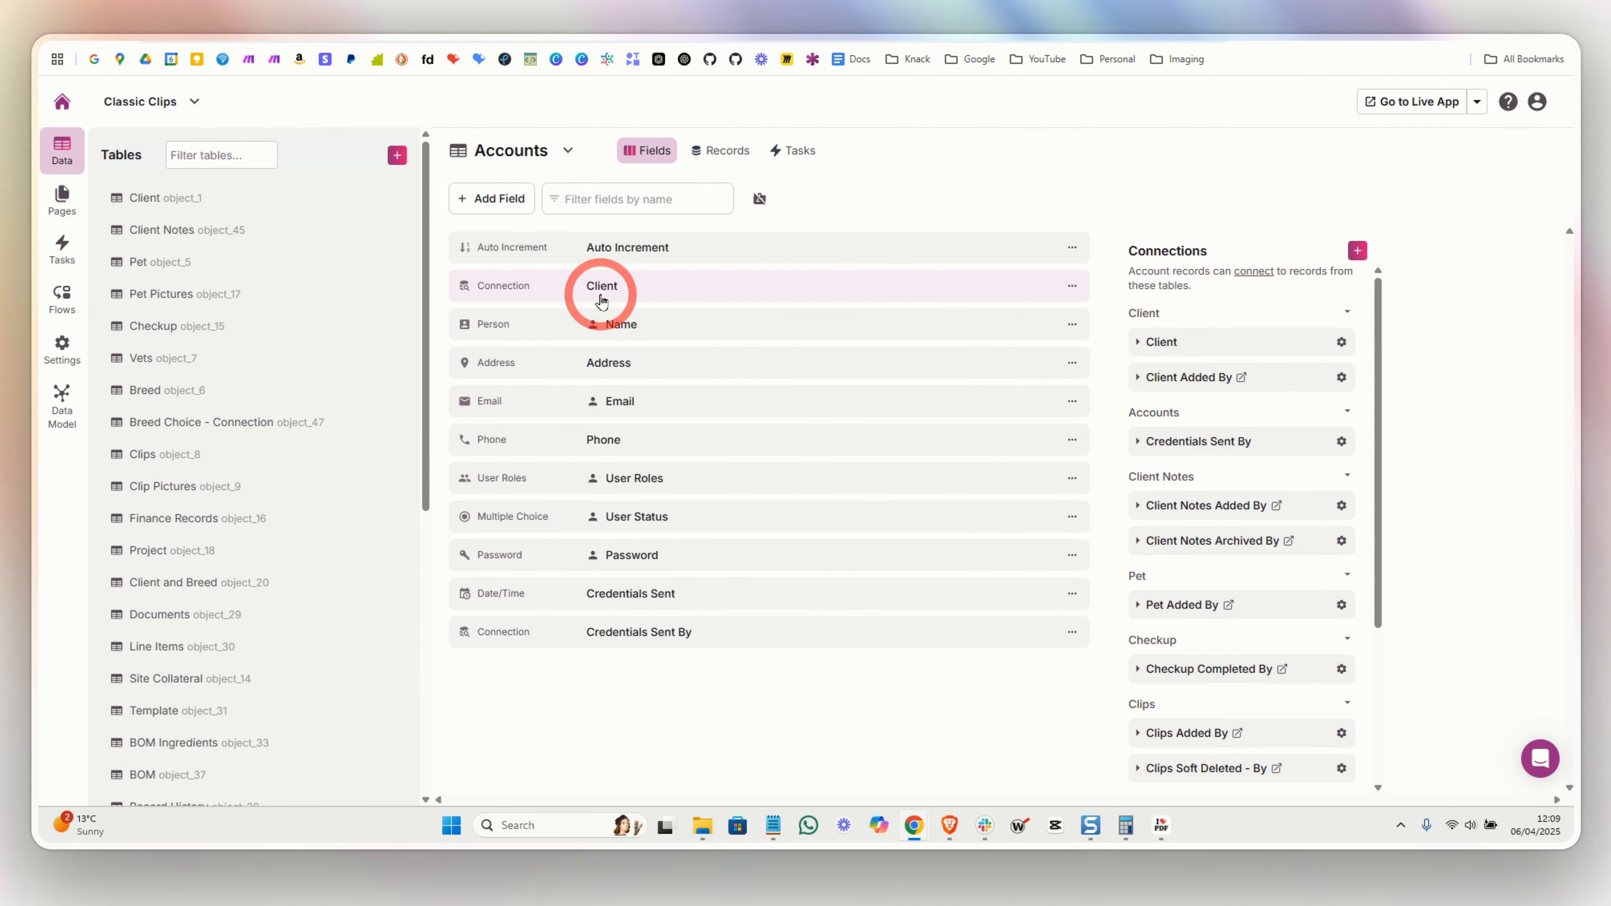
- Scroll the builder sidebar down to the Accounts table's user roles
{"action": "scroll", "coordinate": [267, 564], "scroll_direction": "down", "scroll_amount": 8}
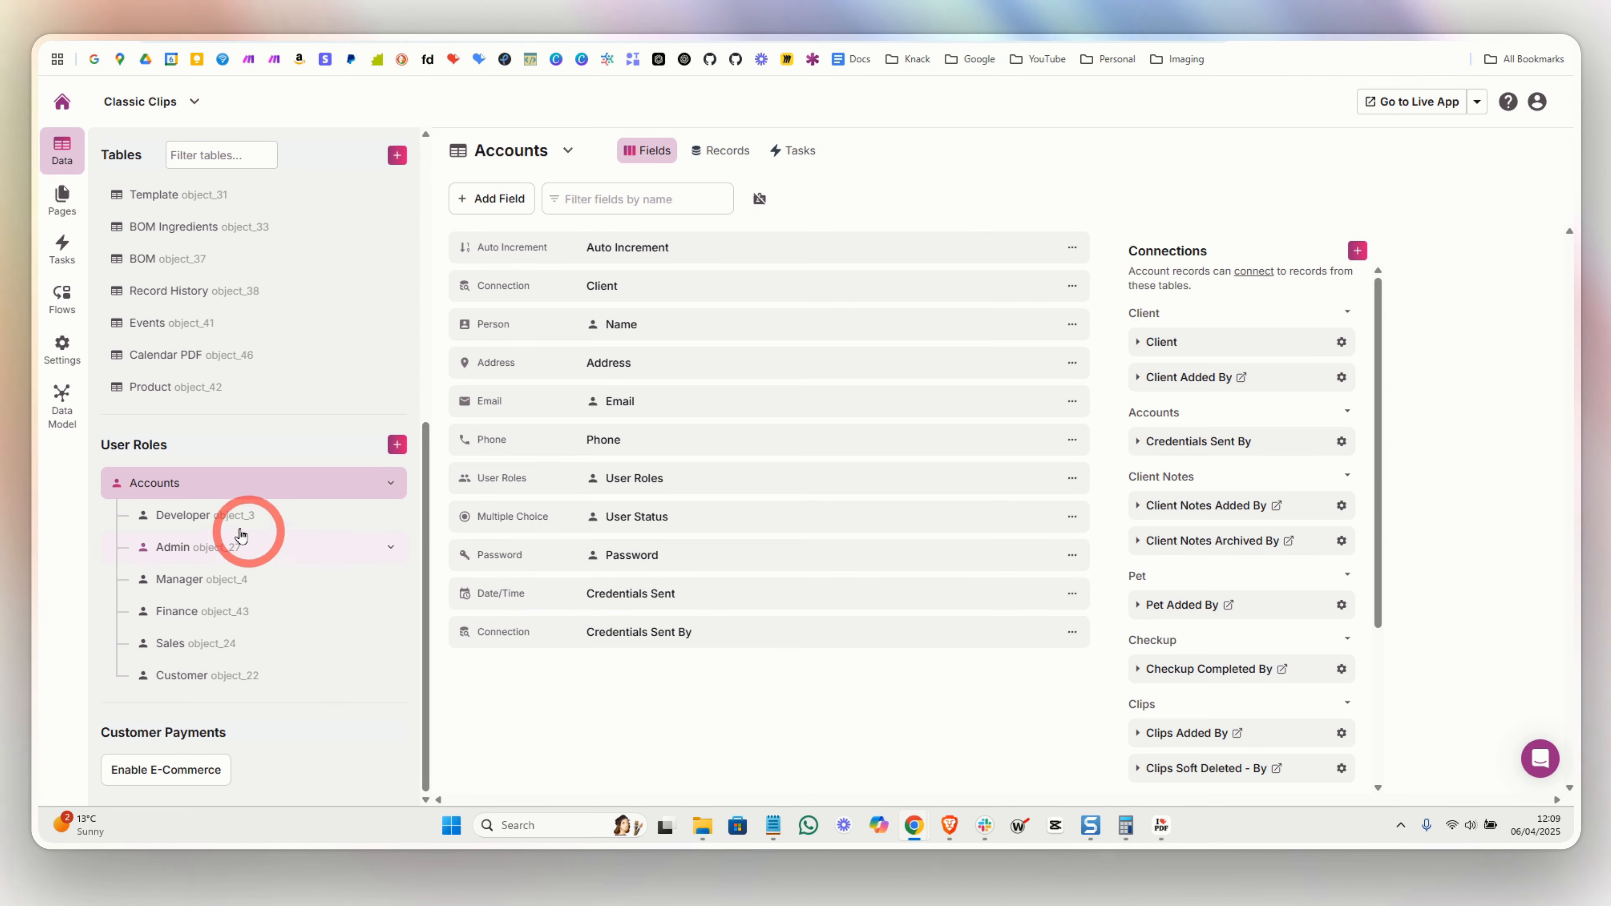
- Review the fields of the Developer, Admin, Manager, Finance, Sales and Customer roles
{"action": "left_click", "coordinate": [198, 525]}
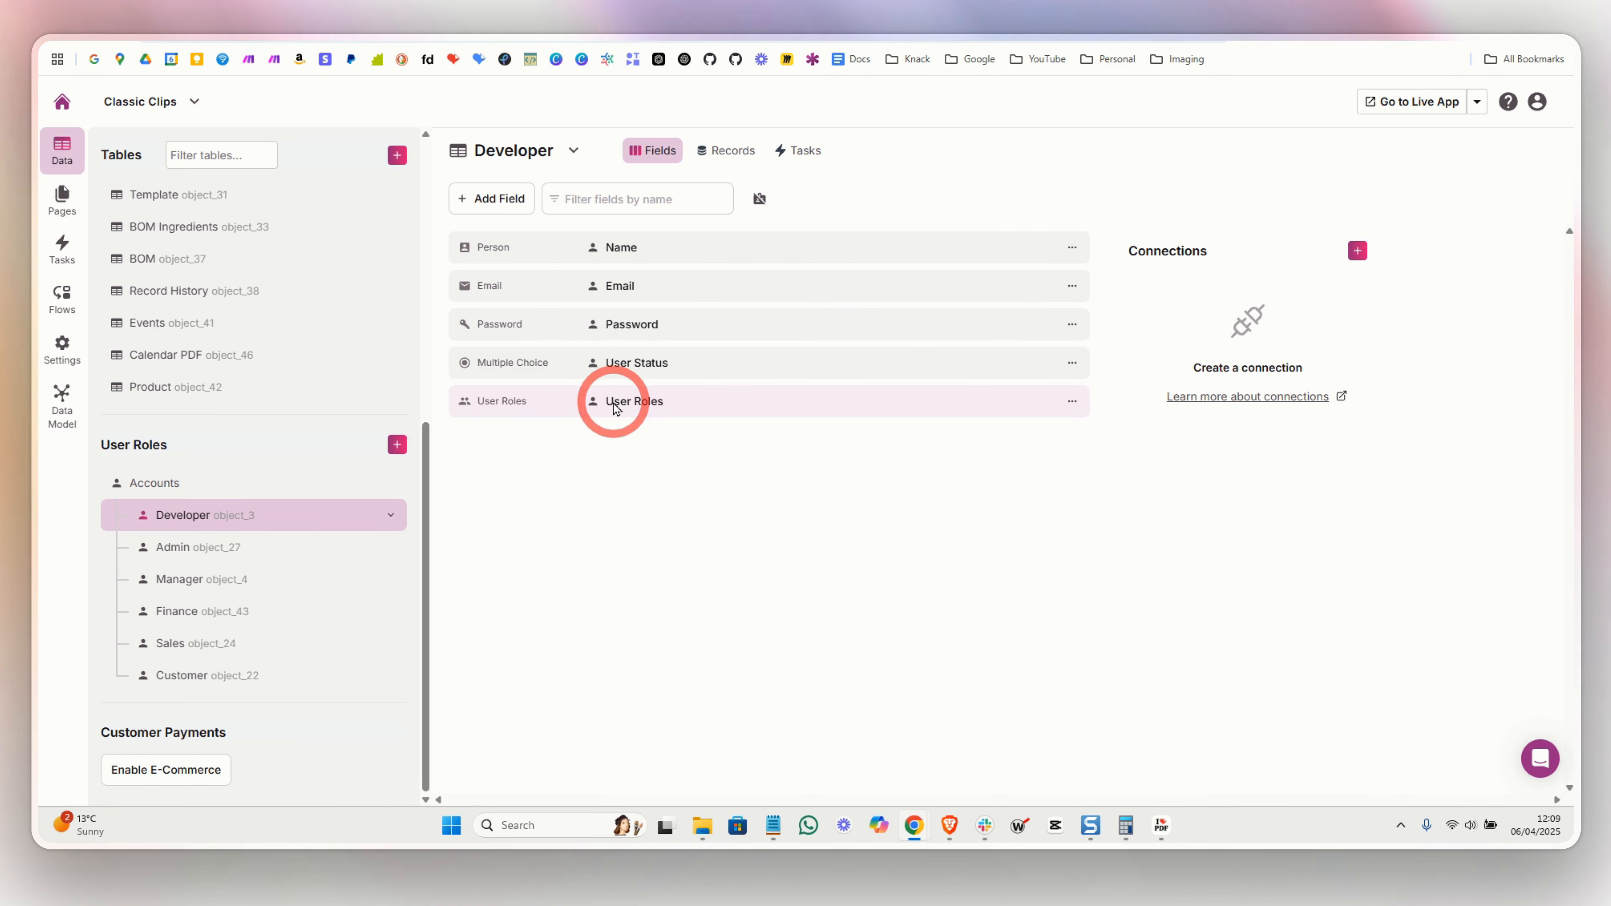
{"action": "left_click", "coordinate": [189, 552]}
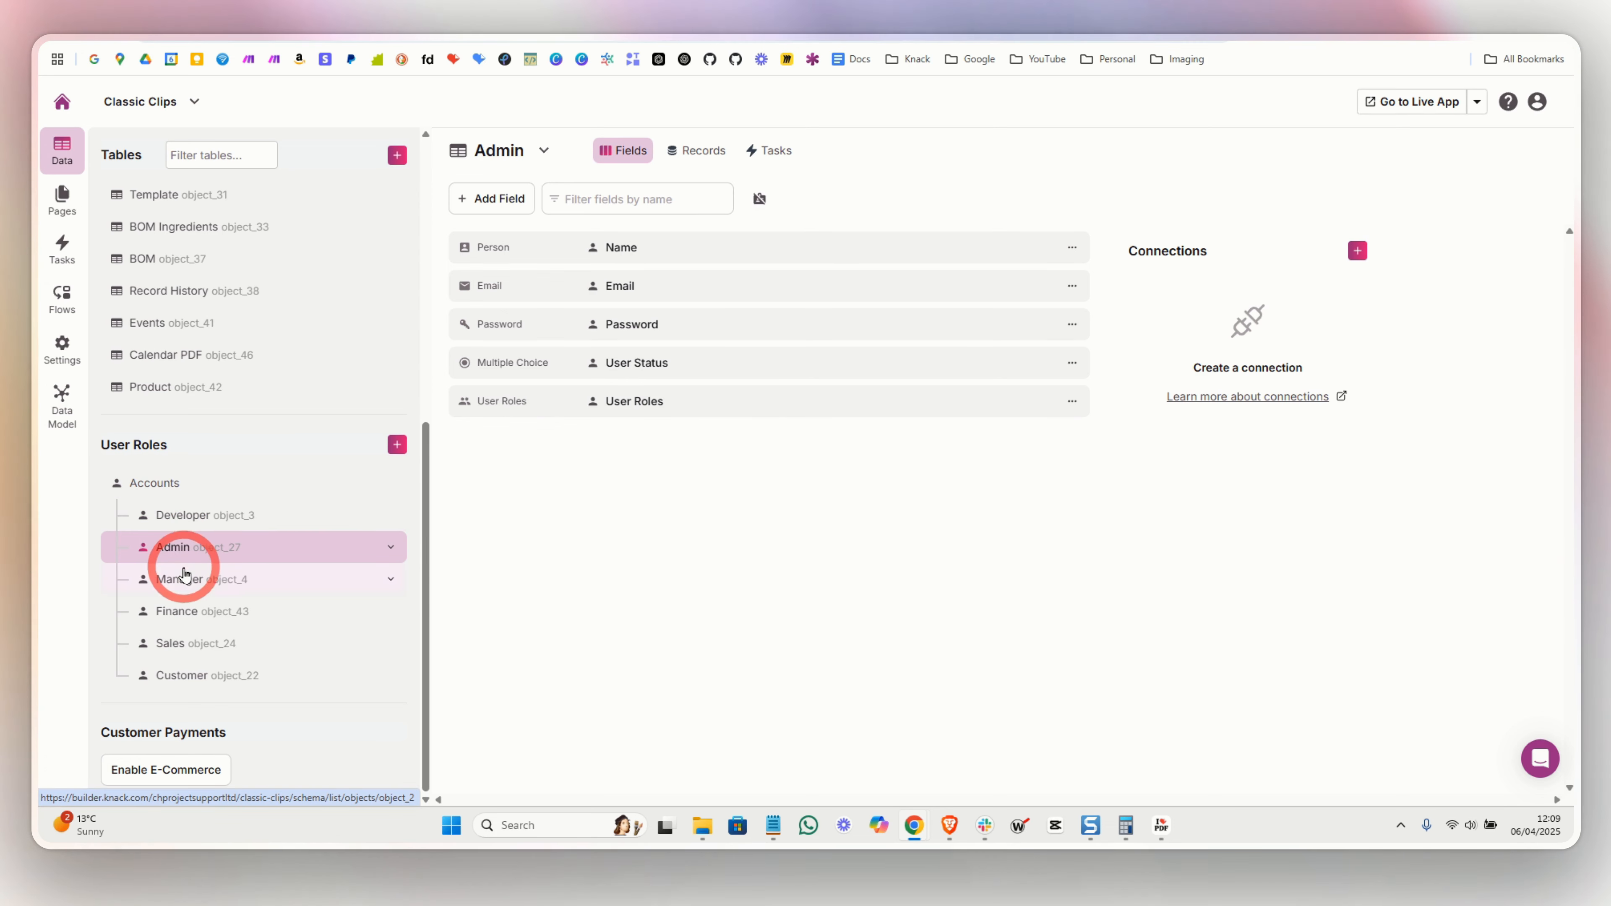
{"action": "left_click", "coordinate": [181, 581]}
{"action": "left_click", "coordinate": [181, 615]}
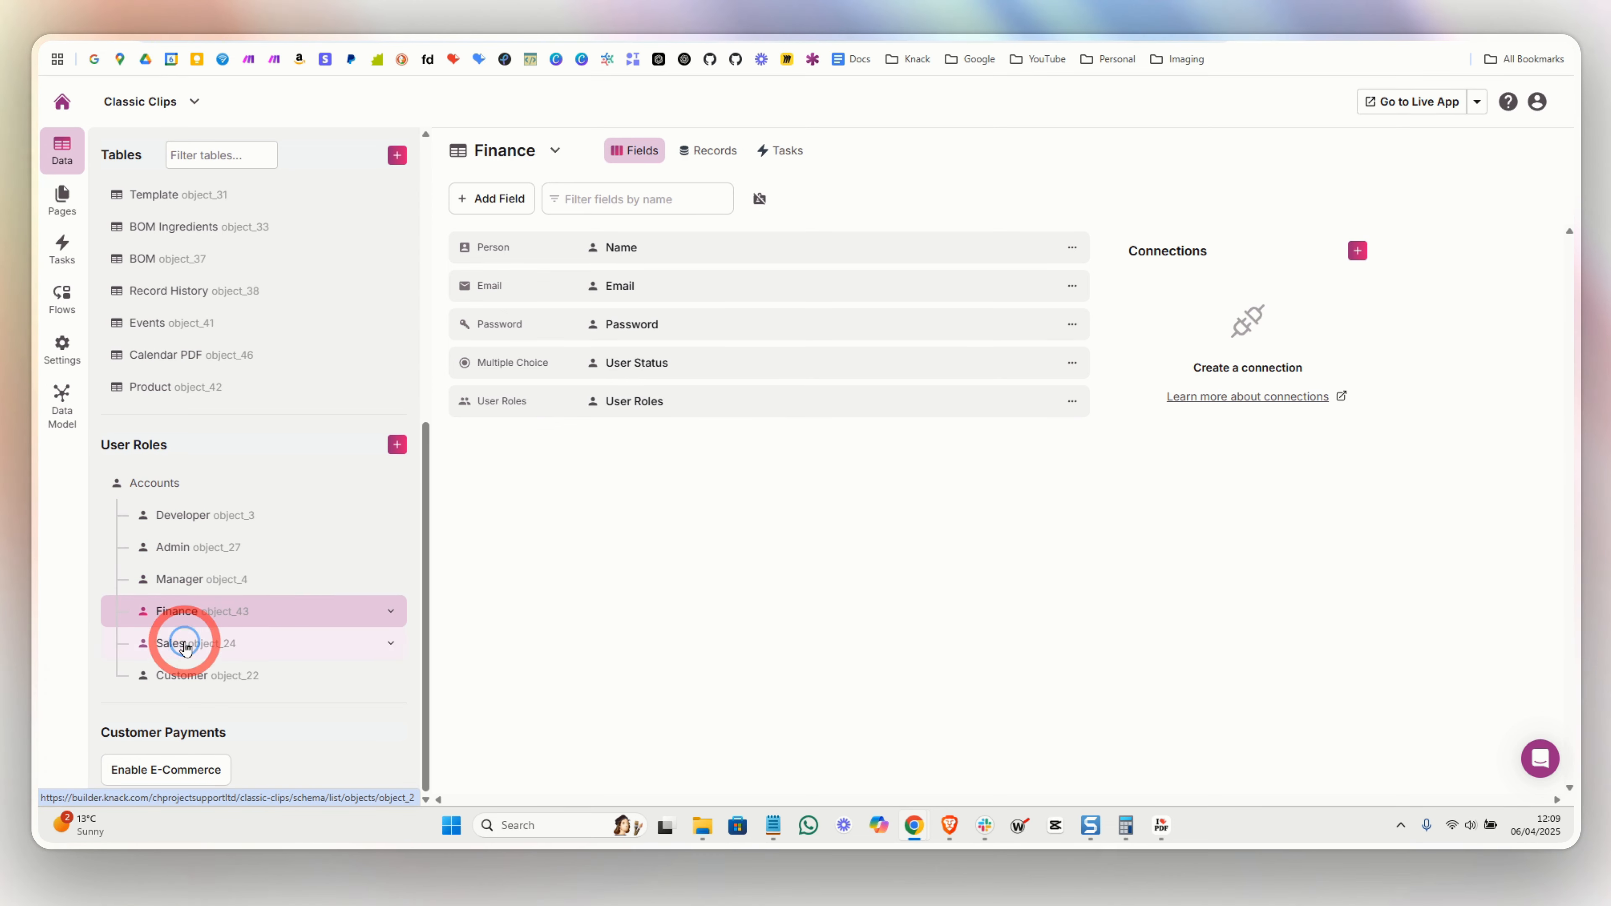
{"action": "left_click", "coordinate": [184, 648]}
{"action": "left_click", "coordinate": [179, 684]}
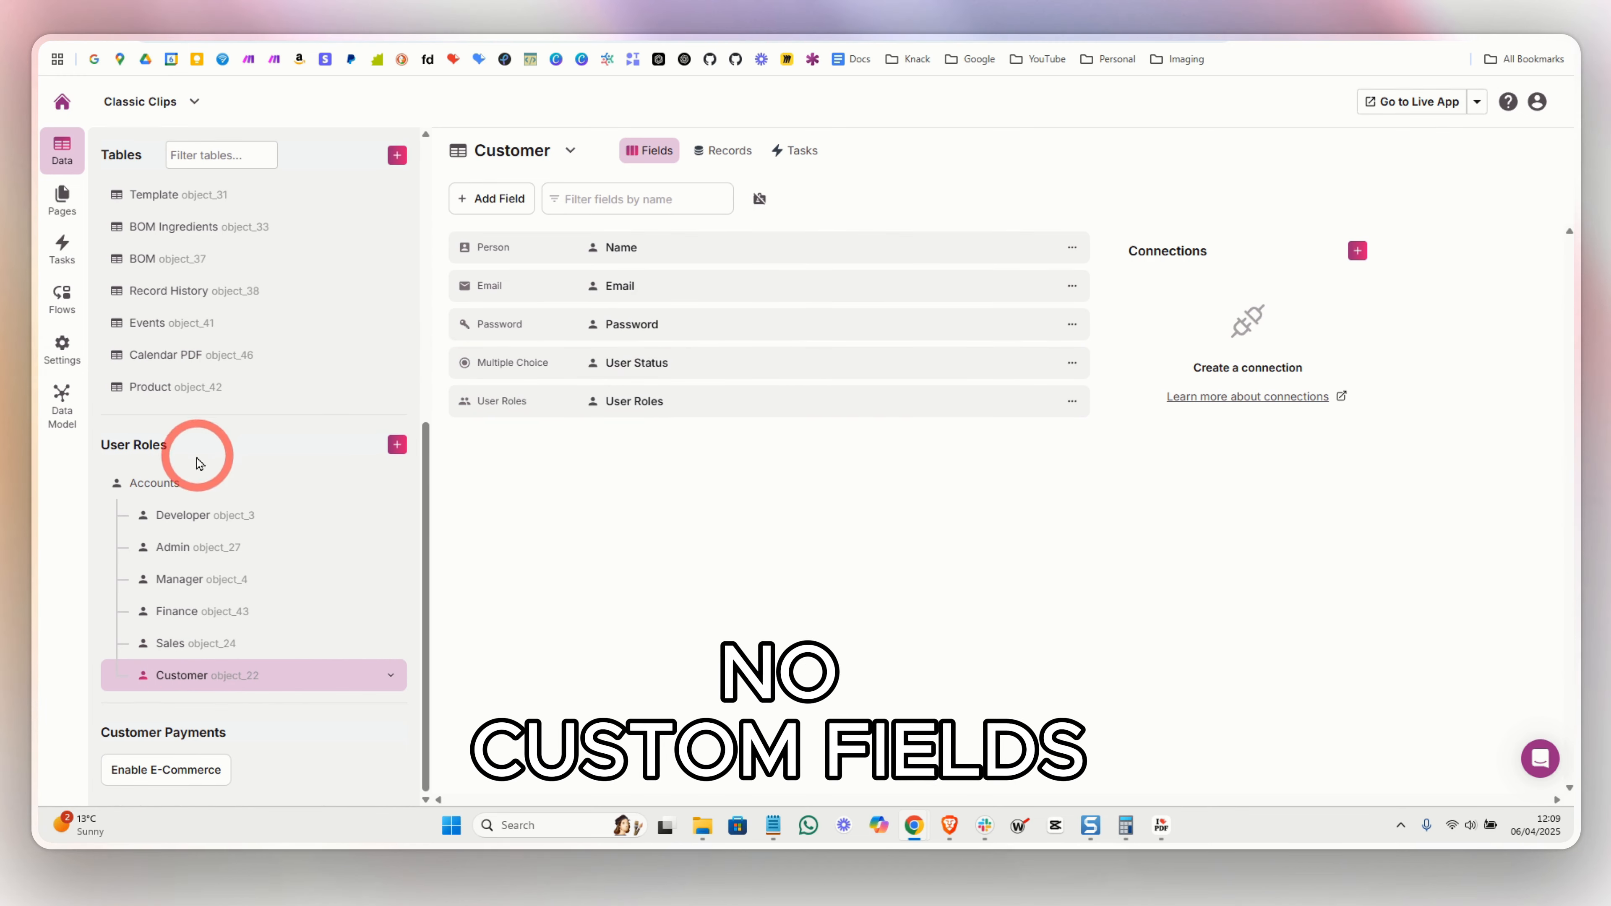
- In Accounts records, change the customer account's Client connection to client [106]
{"action": "left_click", "coordinate": [168, 480]}
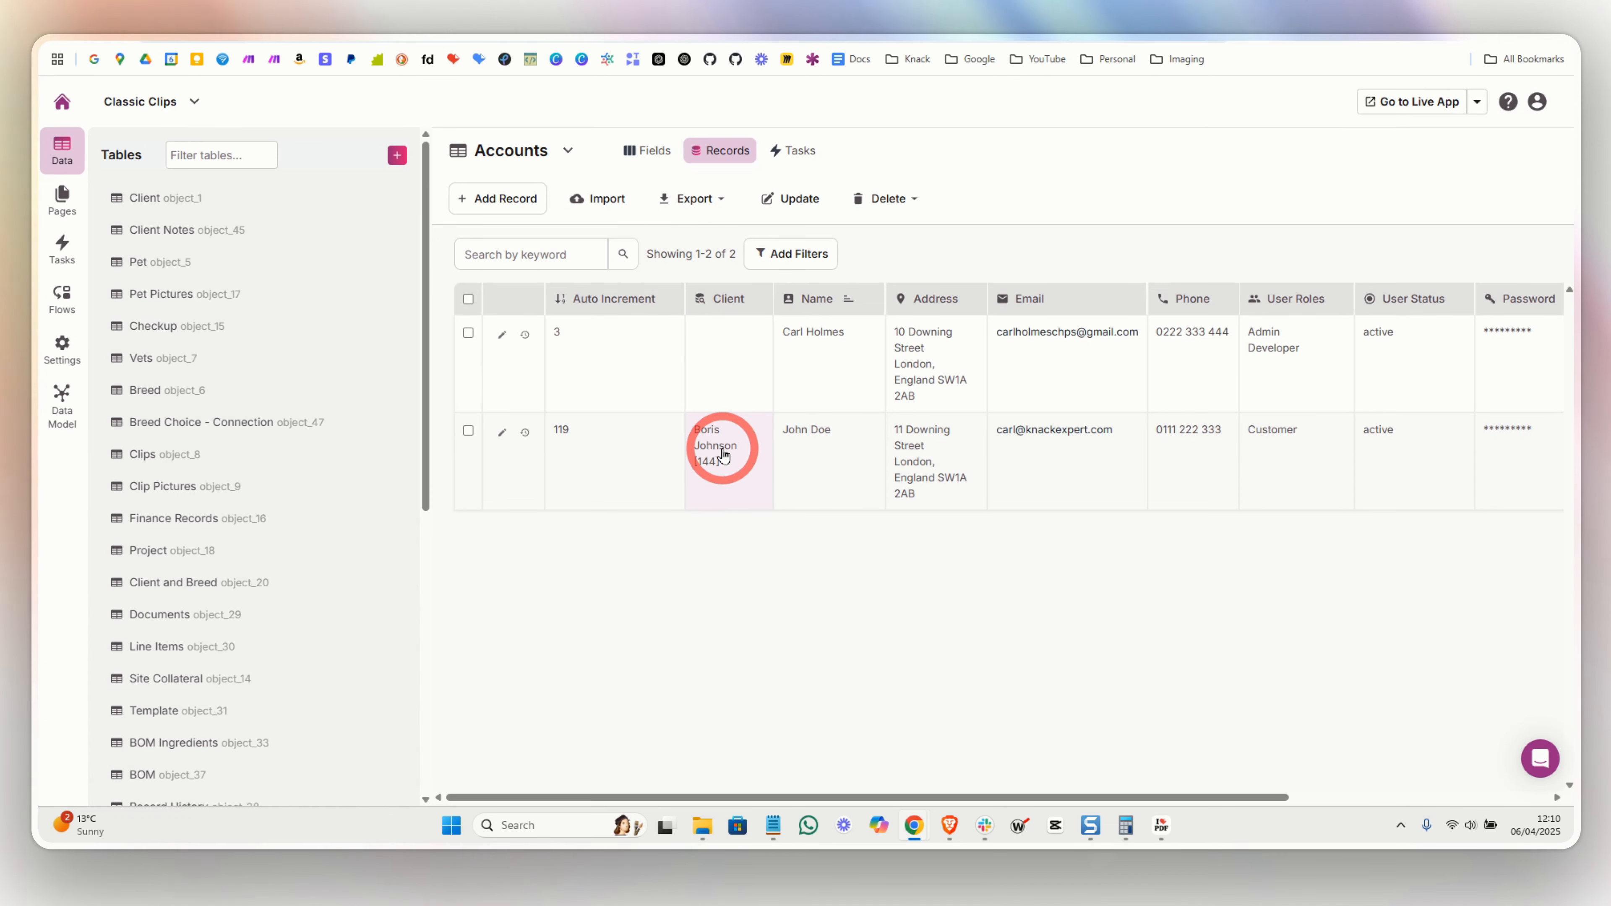
{"action": "left_click", "coordinate": [723, 453]}
{"action": "left_click", "coordinate": [722, 445]}
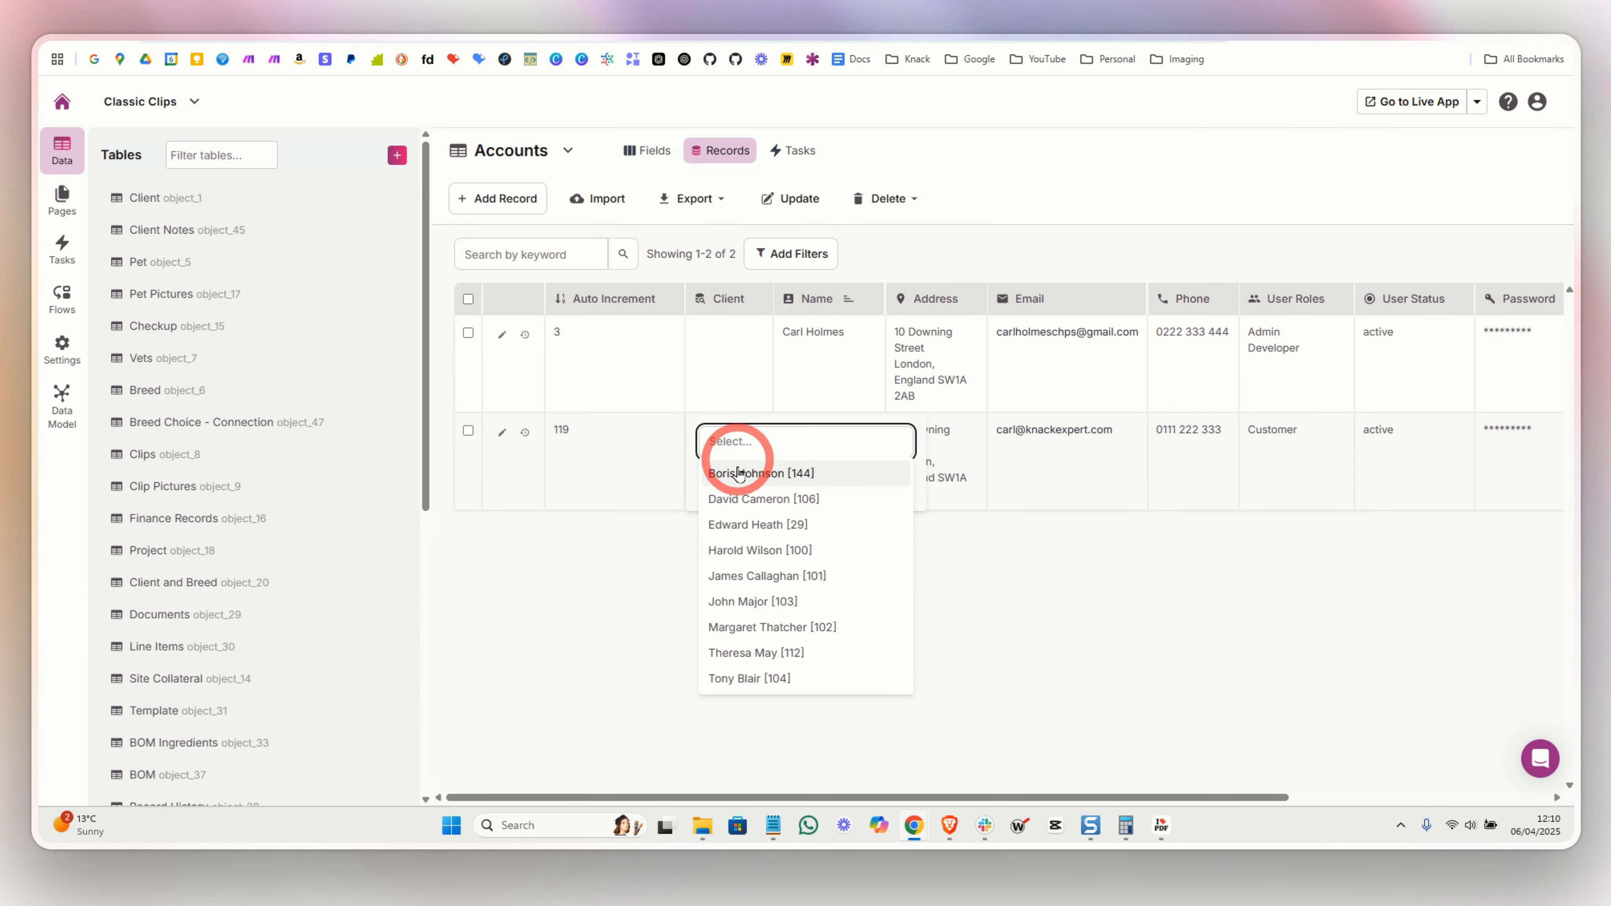
{"action": "left_click", "coordinate": [742, 499]}
{"action": "left_click", "coordinate": [867, 488]}
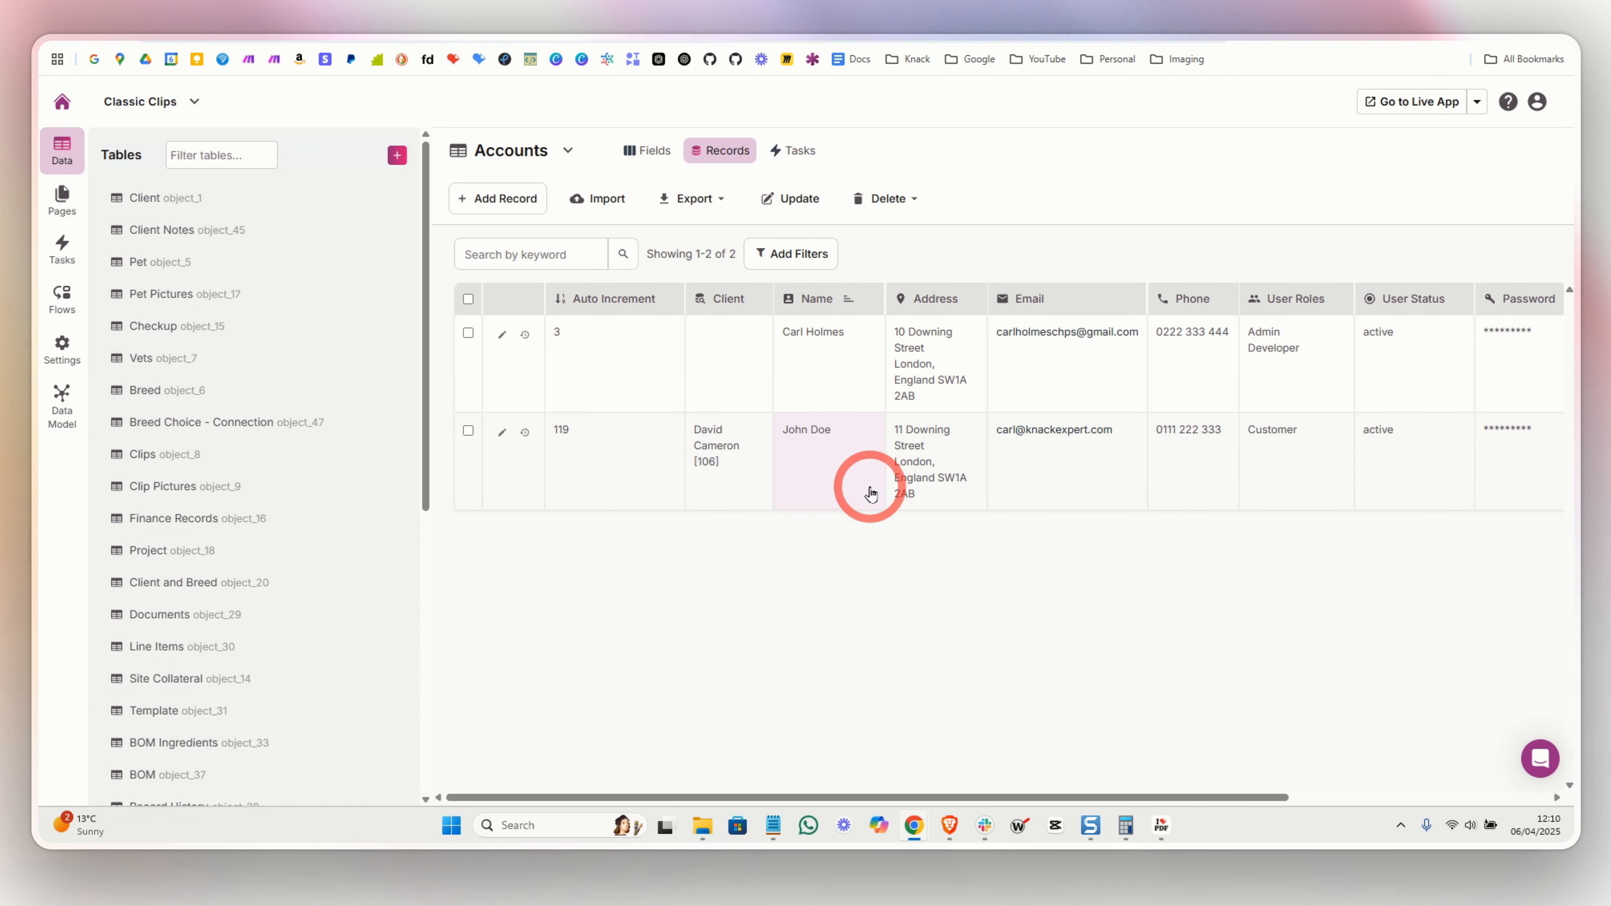
{"action": "left_click", "coordinate": [368, 5]}
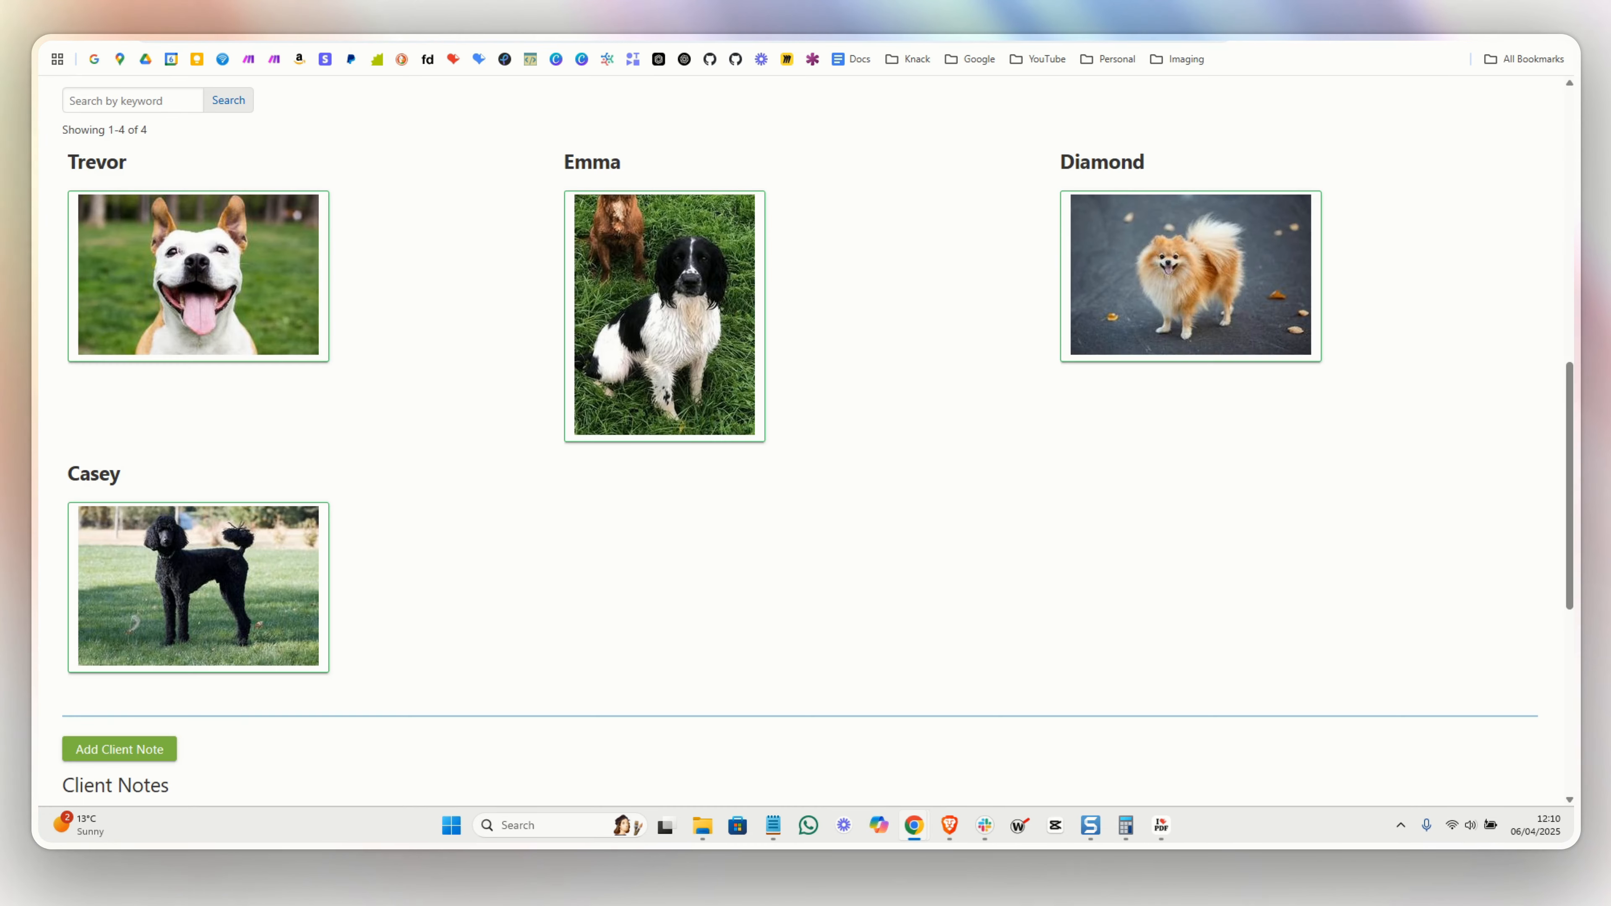
- Confirm the previous client's Customers section now shows No data
{"action": "scroll", "coordinate": [292, 210], "scroll_direction": "up", "scroll_amount": 10}
{"action": "left_click", "coordinate": [94, 172]}
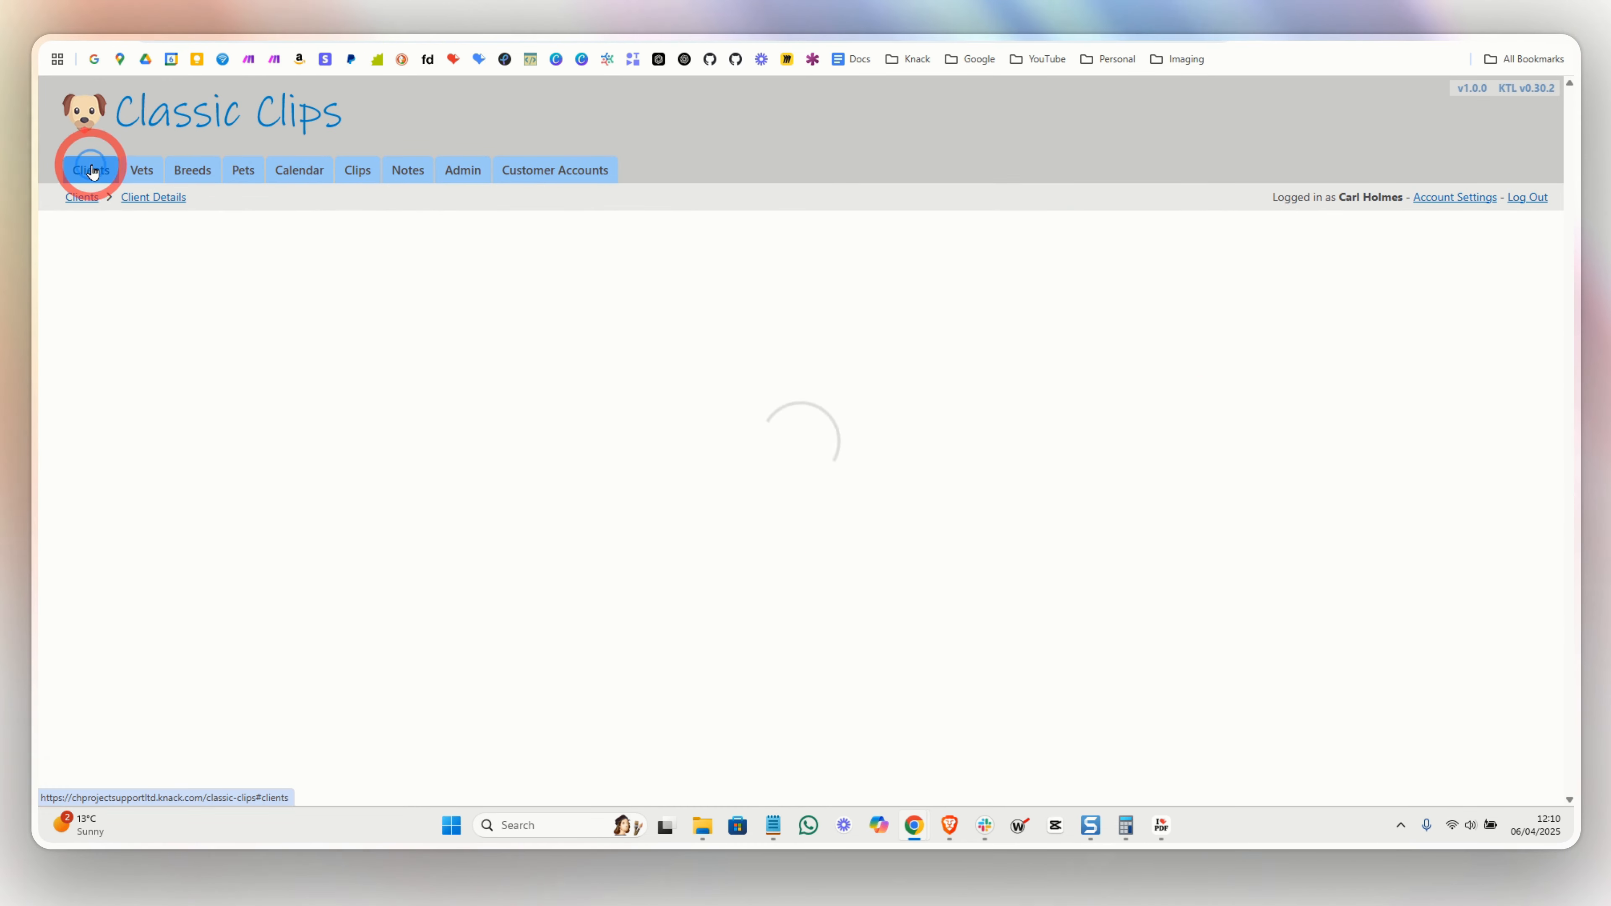
{"action": "left_click", "coordinate": [110, 418]}
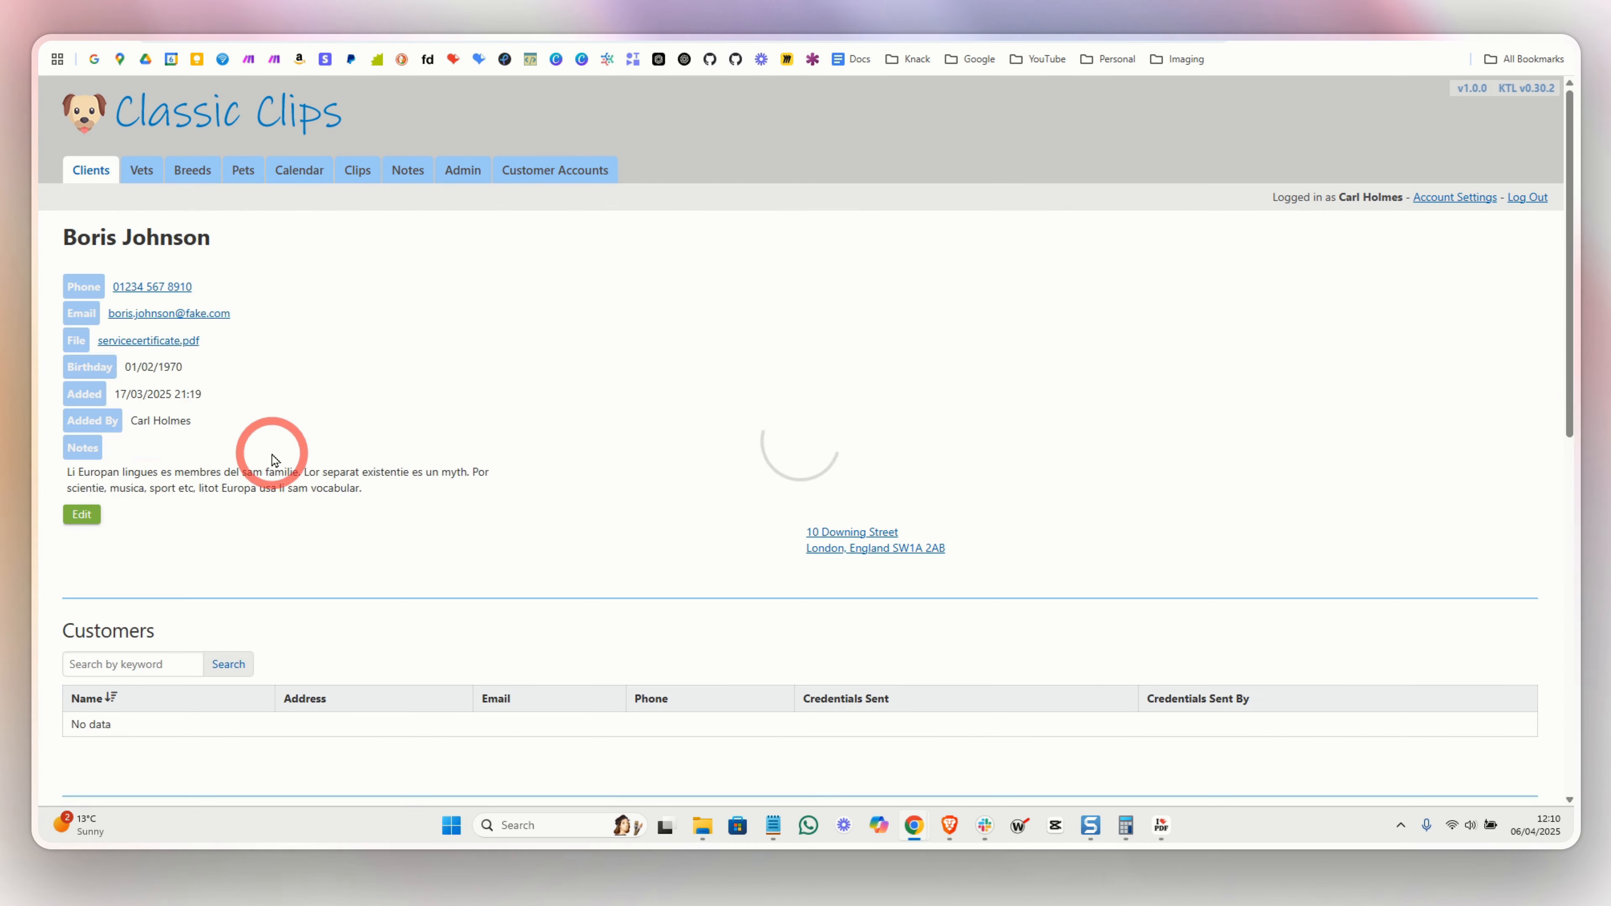
{"action": "scroll", "coordinate": [190, 507], "scroll_direction": "down", "scroll_amount": 2}
{"action": "double_click", "coordinate": [95, 592]}
{"action": "triple_click", "coordinate": [92, 592]}
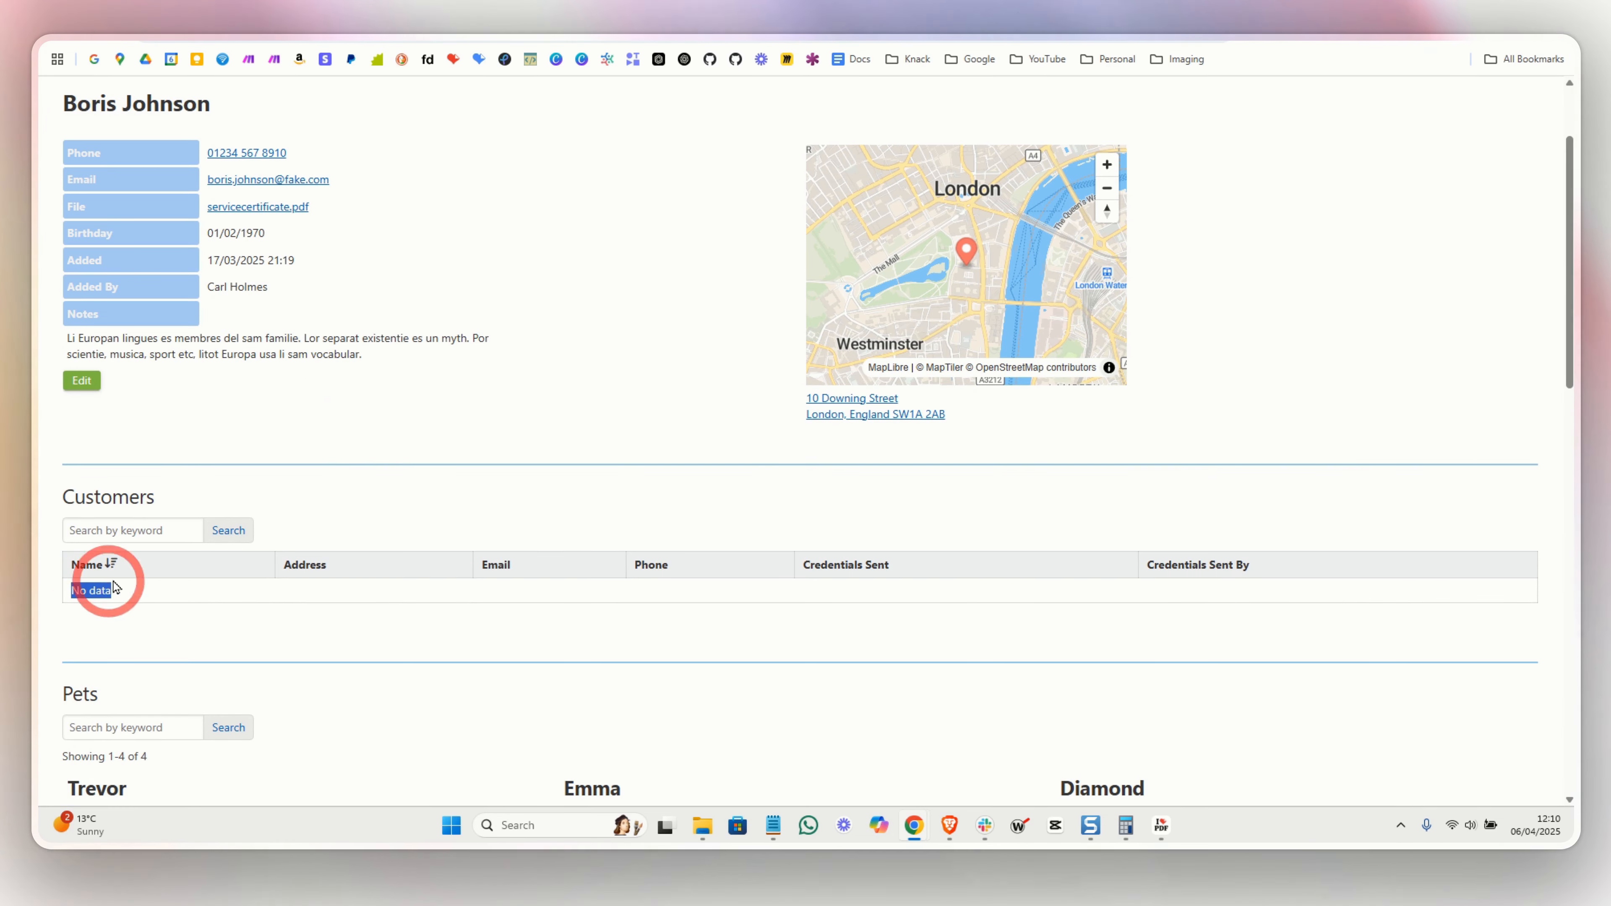
{"action": "scroll", "coordinate": [215, 533], "scroll_direction": "up", "scroll_amount": 2}
- Open client [106]'s details page and check its Customers list shows the relinked account
{"action": "left_click", "coordinate": [89, 201]}
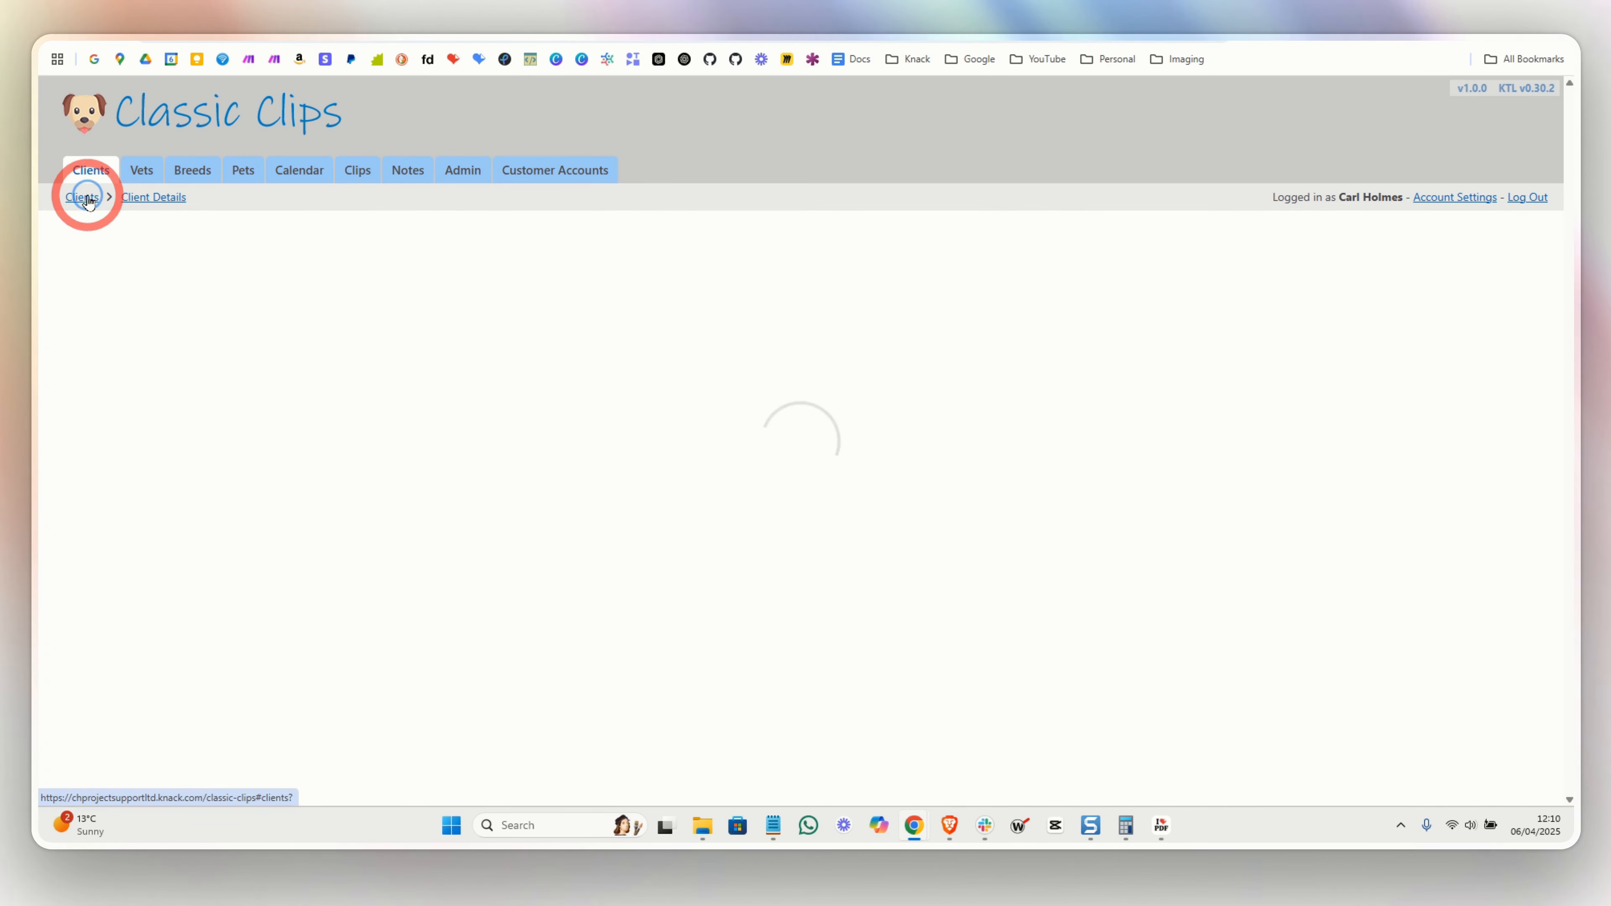
{"action": "left_click", "coordinate": [105, 465]}
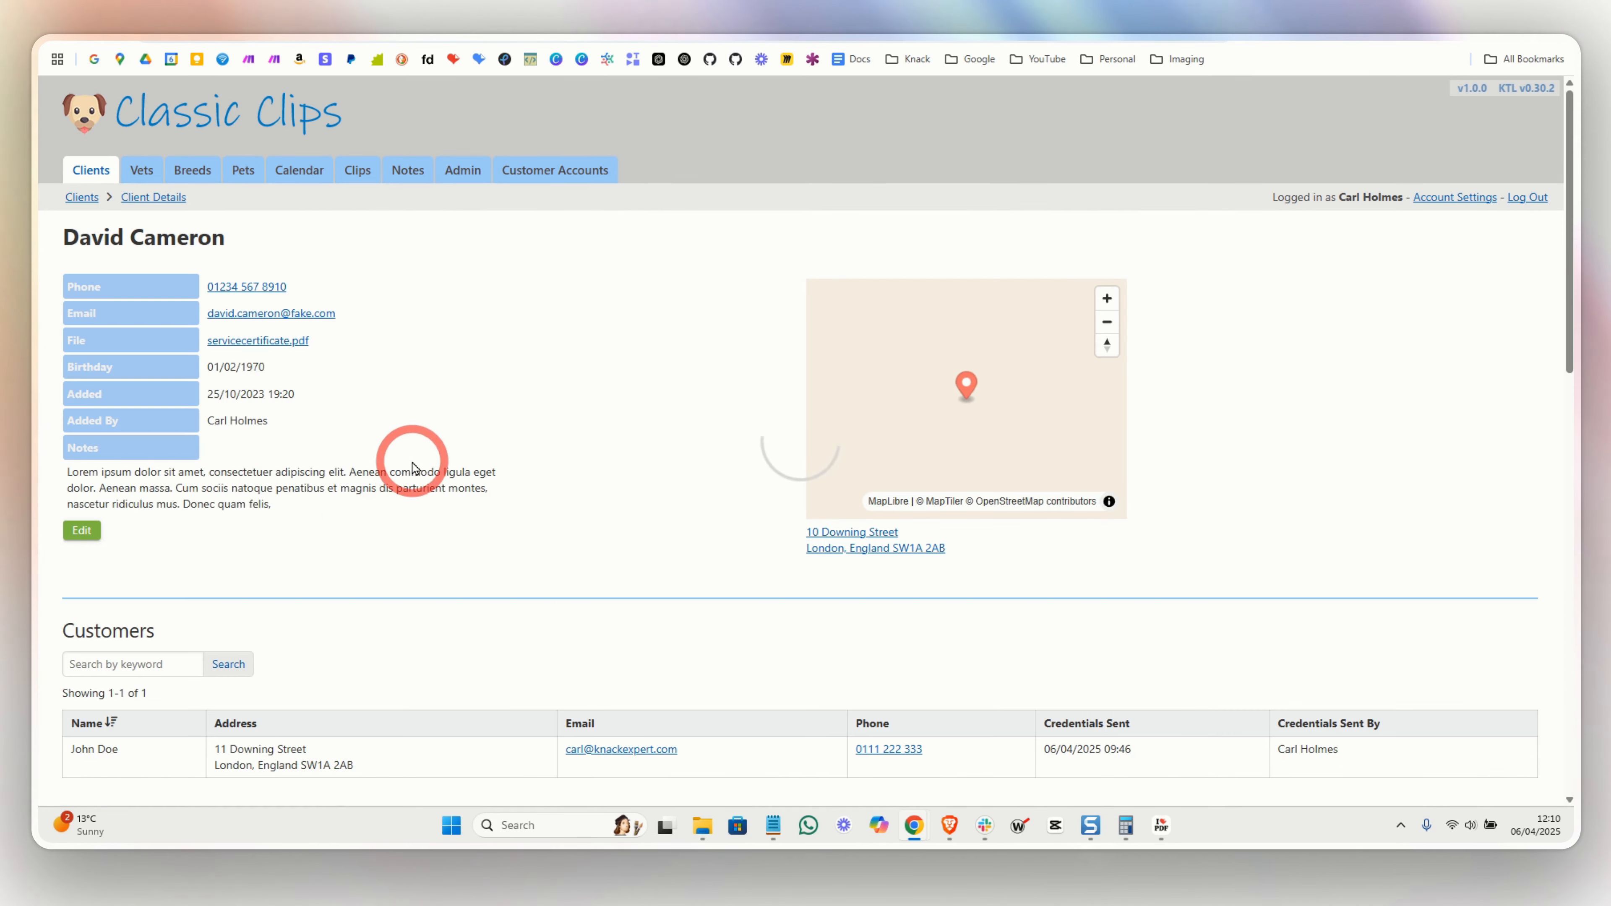
{"action": "scroll", "coordinate": [444, 463], "scroll_direction": "down", "scroll_amount": 4}
{"action": "left_click_drag", "start_coordinate": [121, 483], "coordinate": [69, 487]}
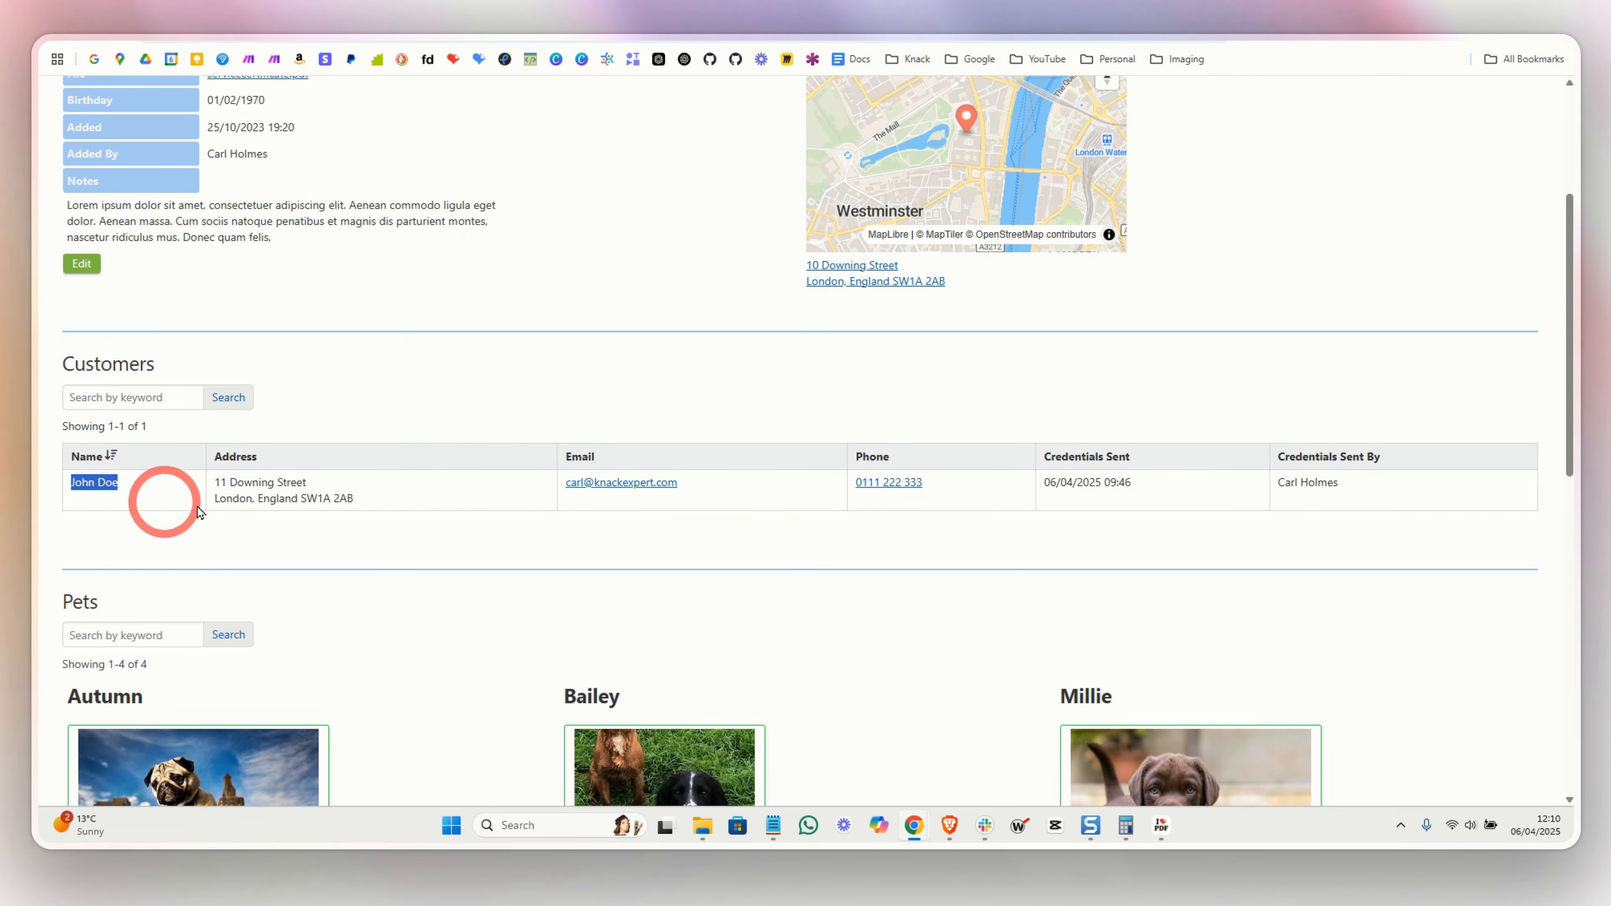
{"action": "scroll", "coordinate": [363, 515], "scroll_direction": "up", "scroll_amount": 4}
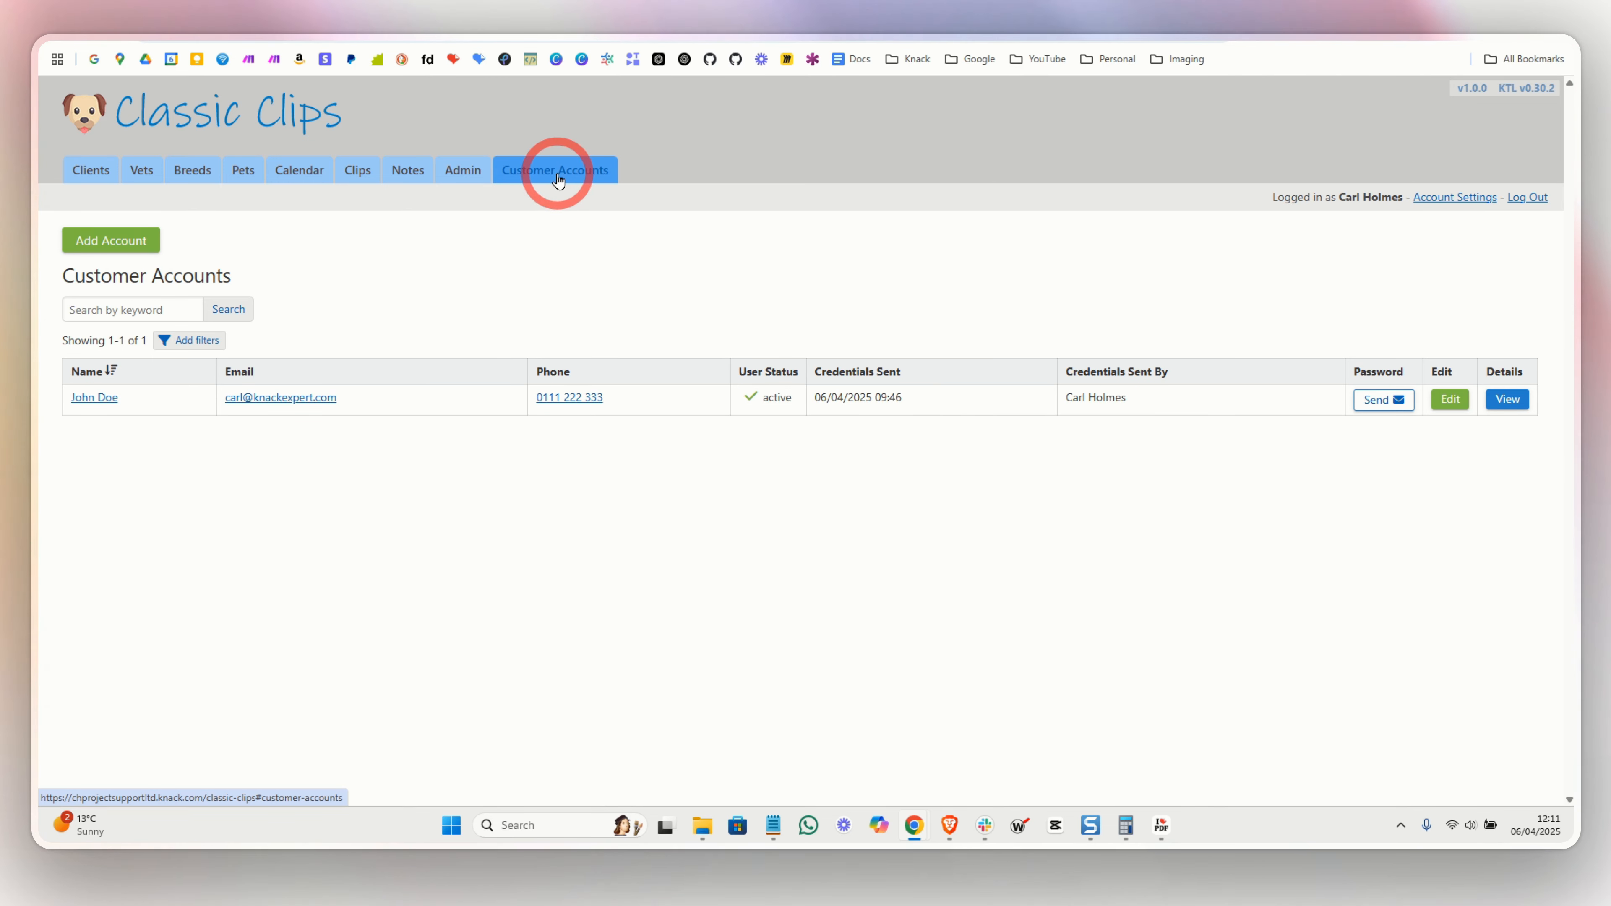
- Open the Add Account form and view the Client dropdown without selecting a client
{"action": "left_click", "coordinate": [120, 254]}
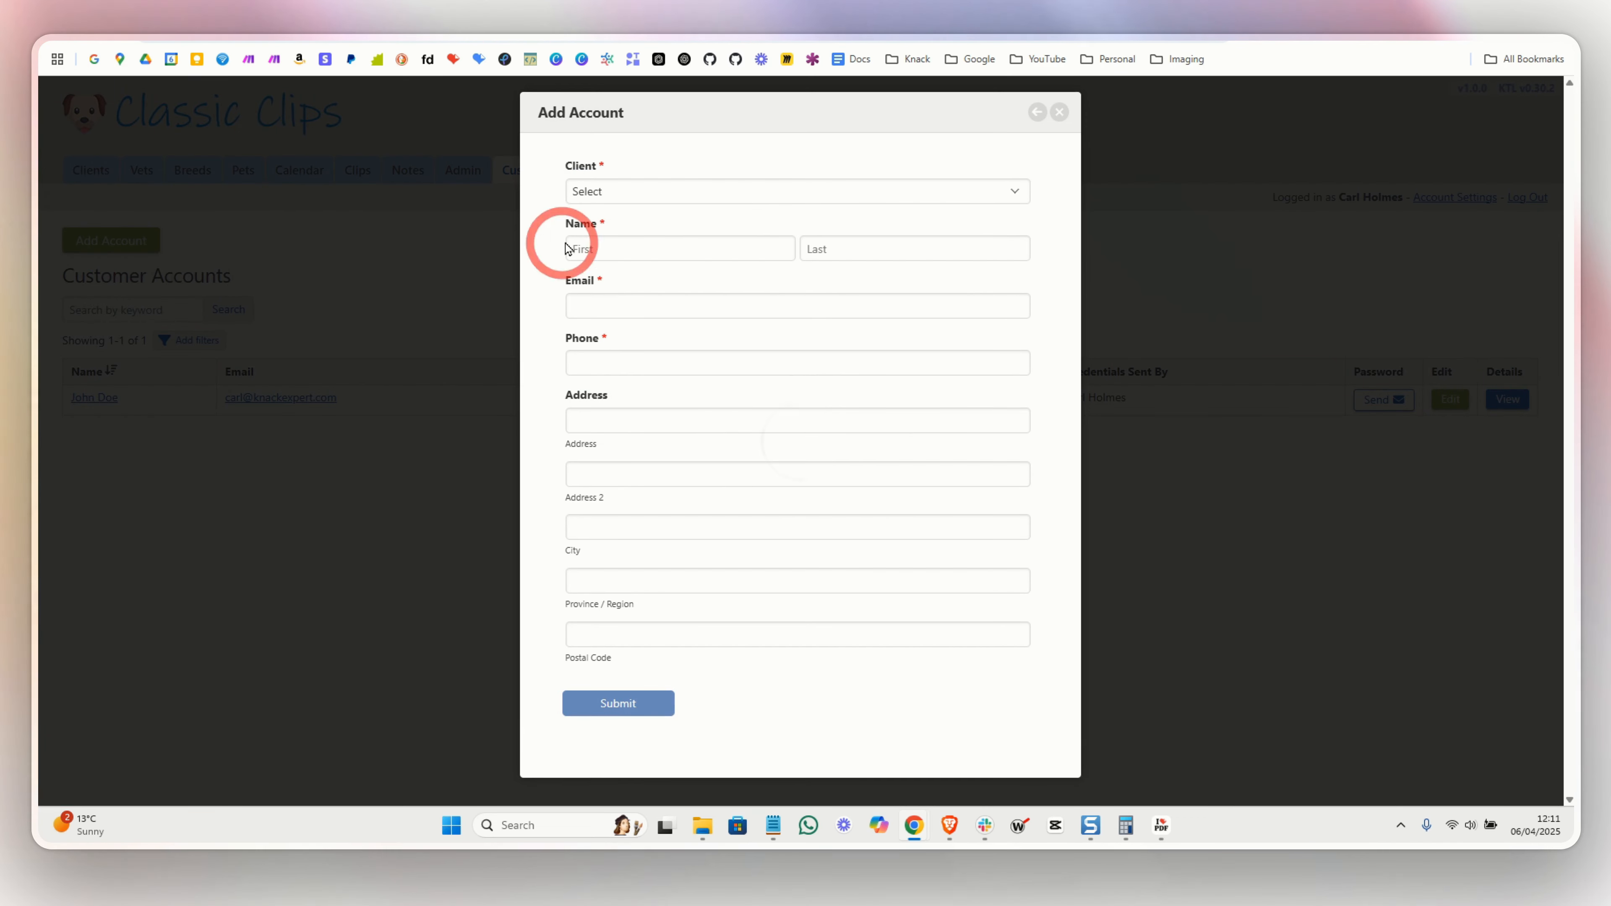
{"action": "left_click", "coordinate": [632, 194]}
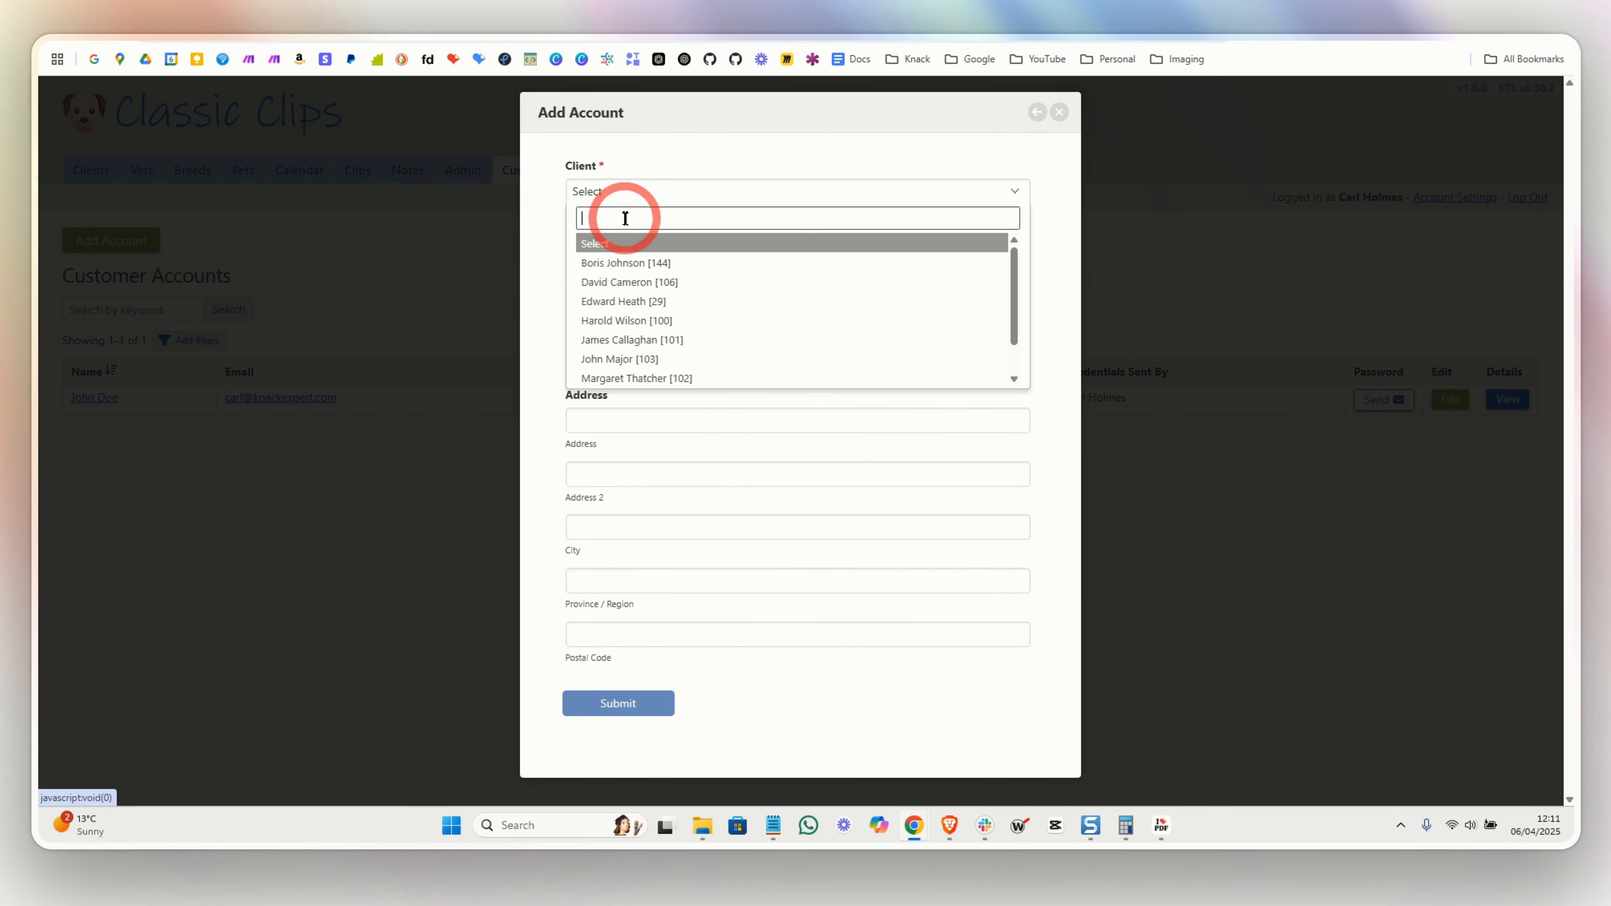
{"action": "left_click", "coordinate": [640, 185]}
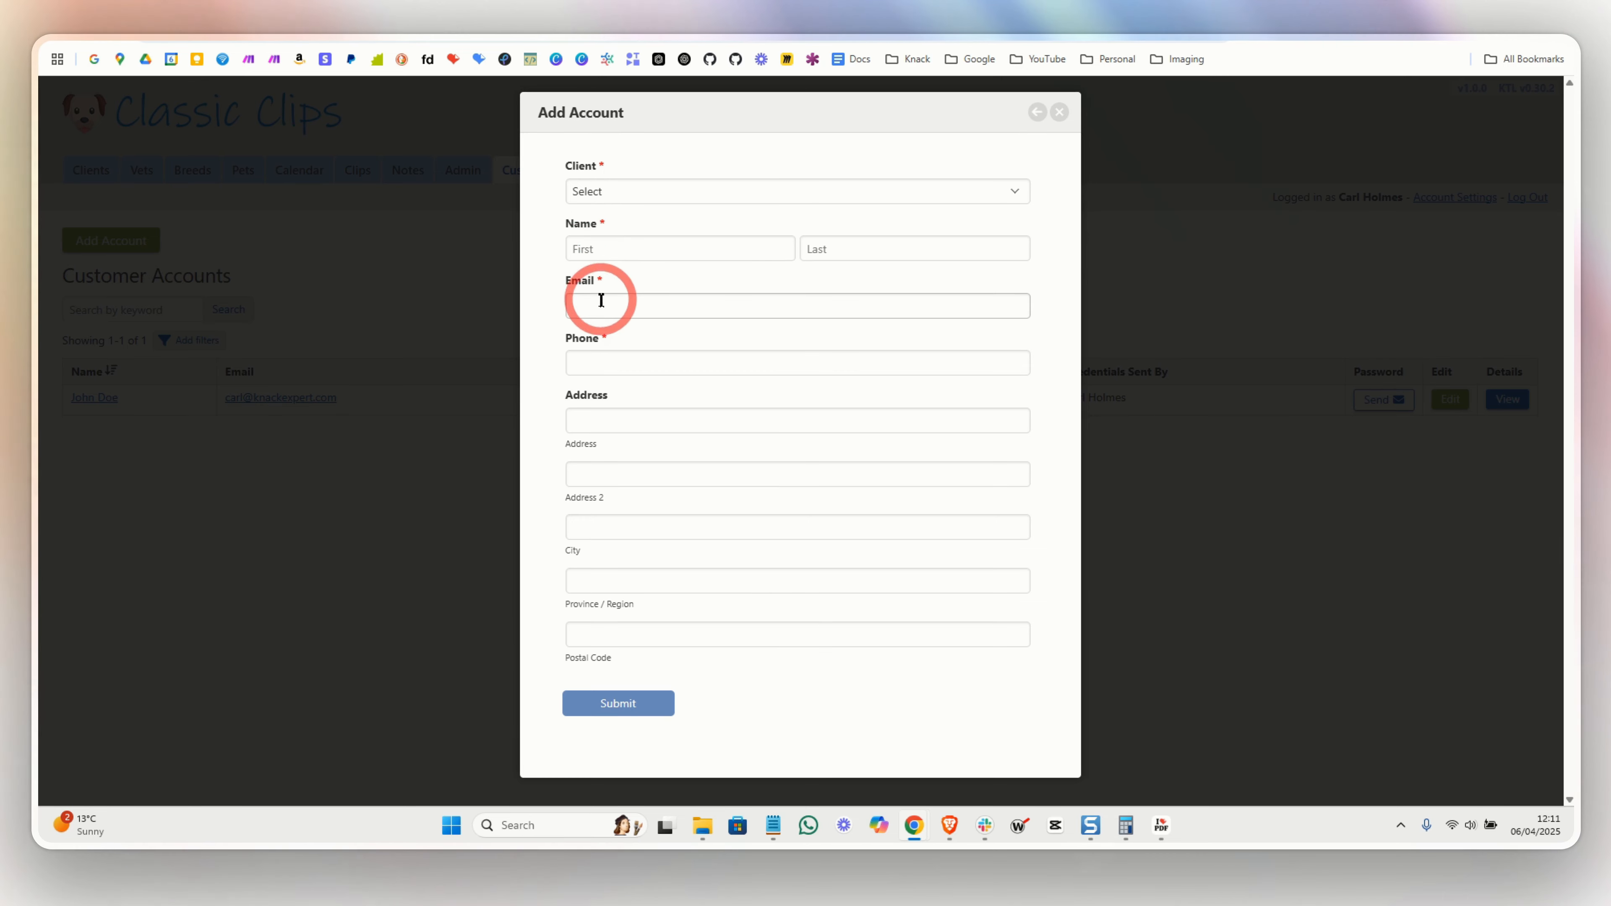
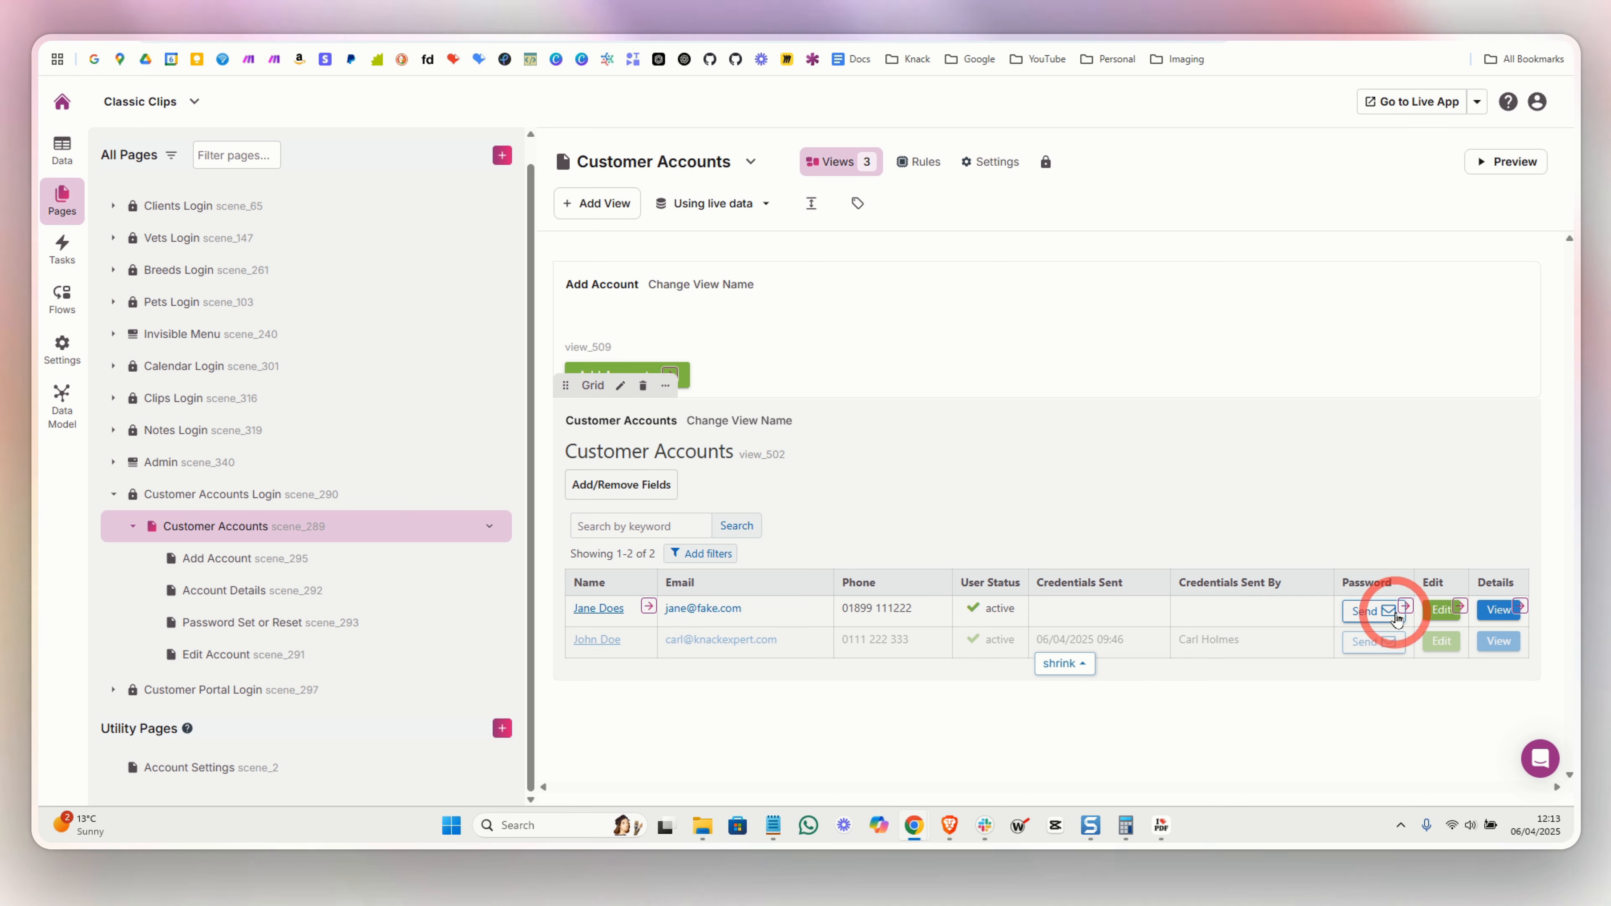
- Open the Password Set or Reset page listed under Customer Accounts in the Pages sidebar
{"action": "left_click", "coordinate": [1399, 613]}
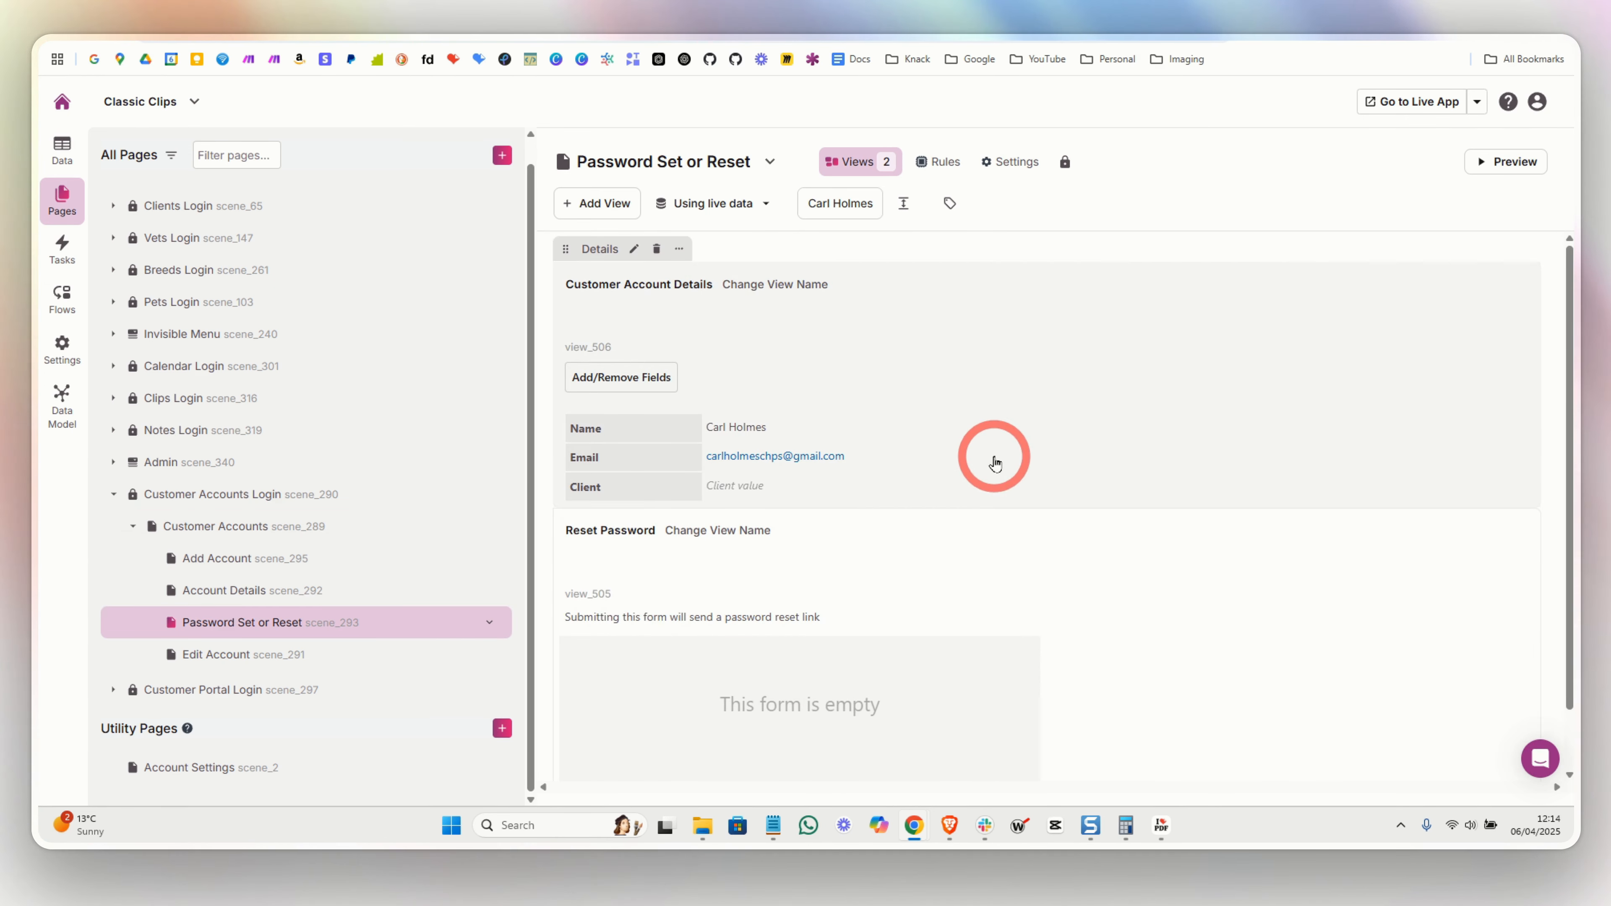
- Inspect the Customer Account Details view's settings on the reset page
{"action": "scroll", "coordinate": [994, 458], "scroll_direction": "down", "scroll_amount": 2}
{"action": "scroll", "coordinate": [994, 458], "scroll_direction": "up", "scroll_amount": 2}
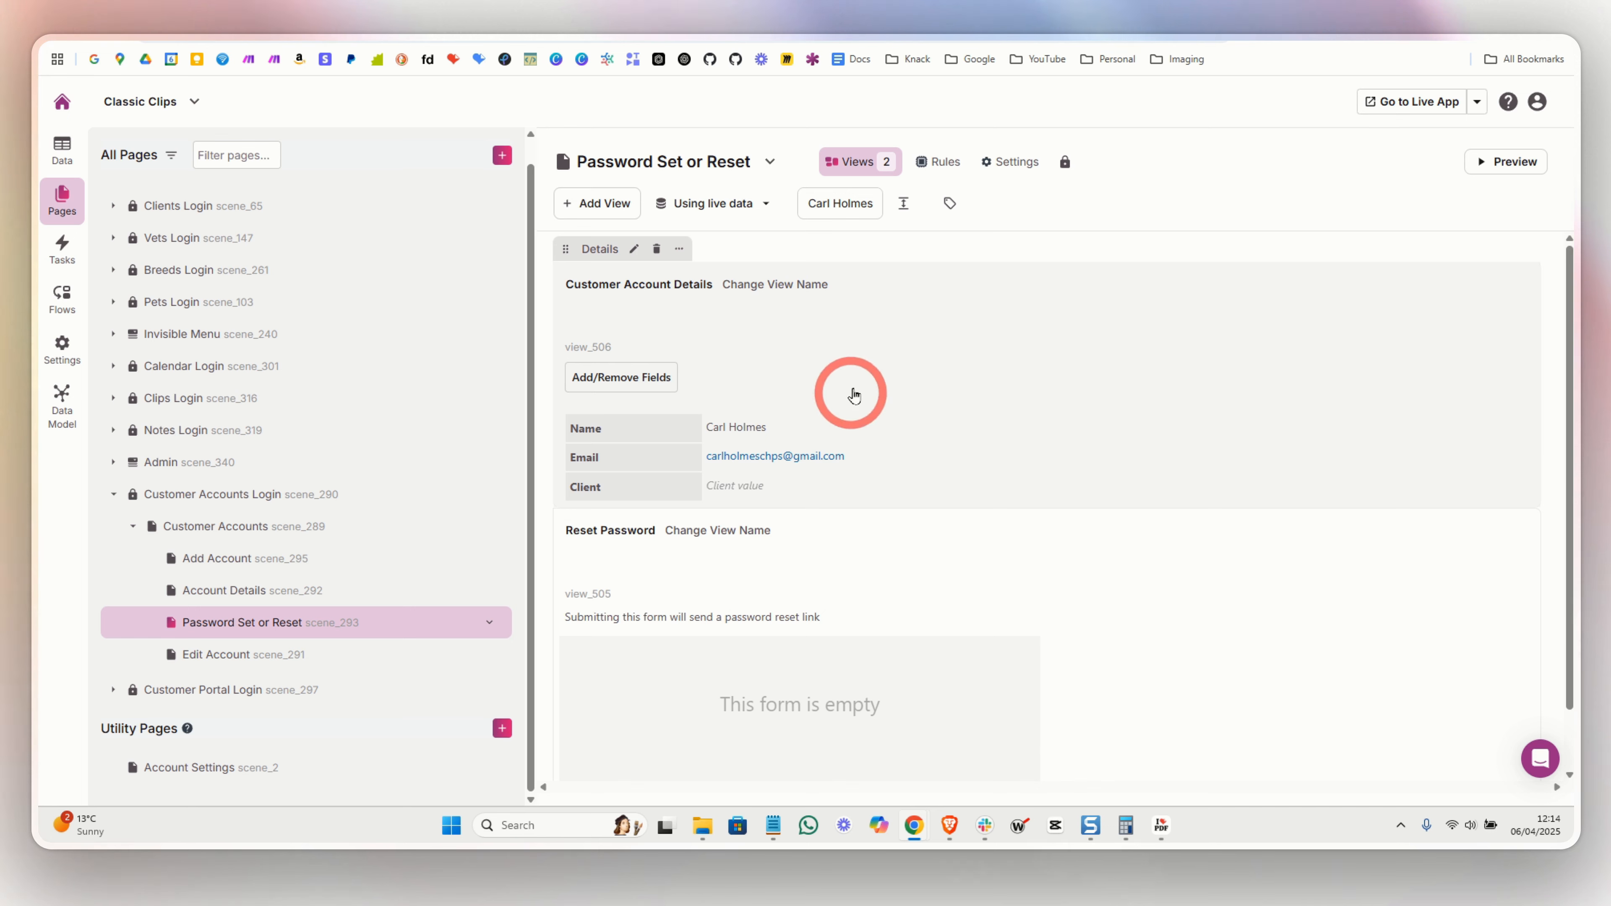
{"action": "left_click", "coordinate": [829, 381]}
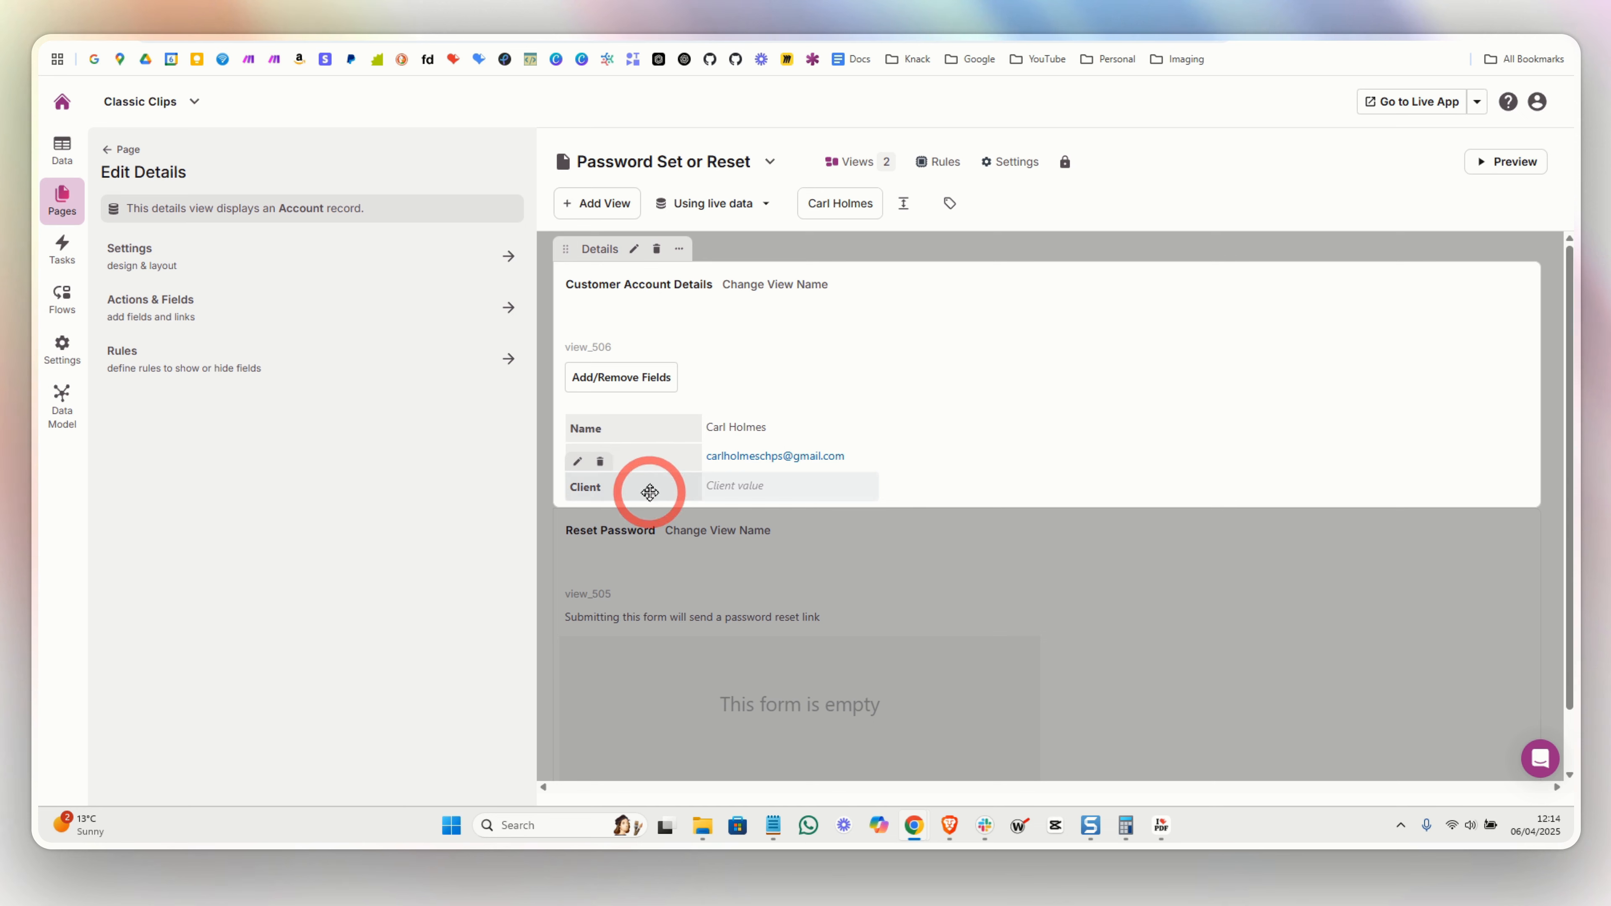
{"action": "left_click", "coordinate": [838, 563]}
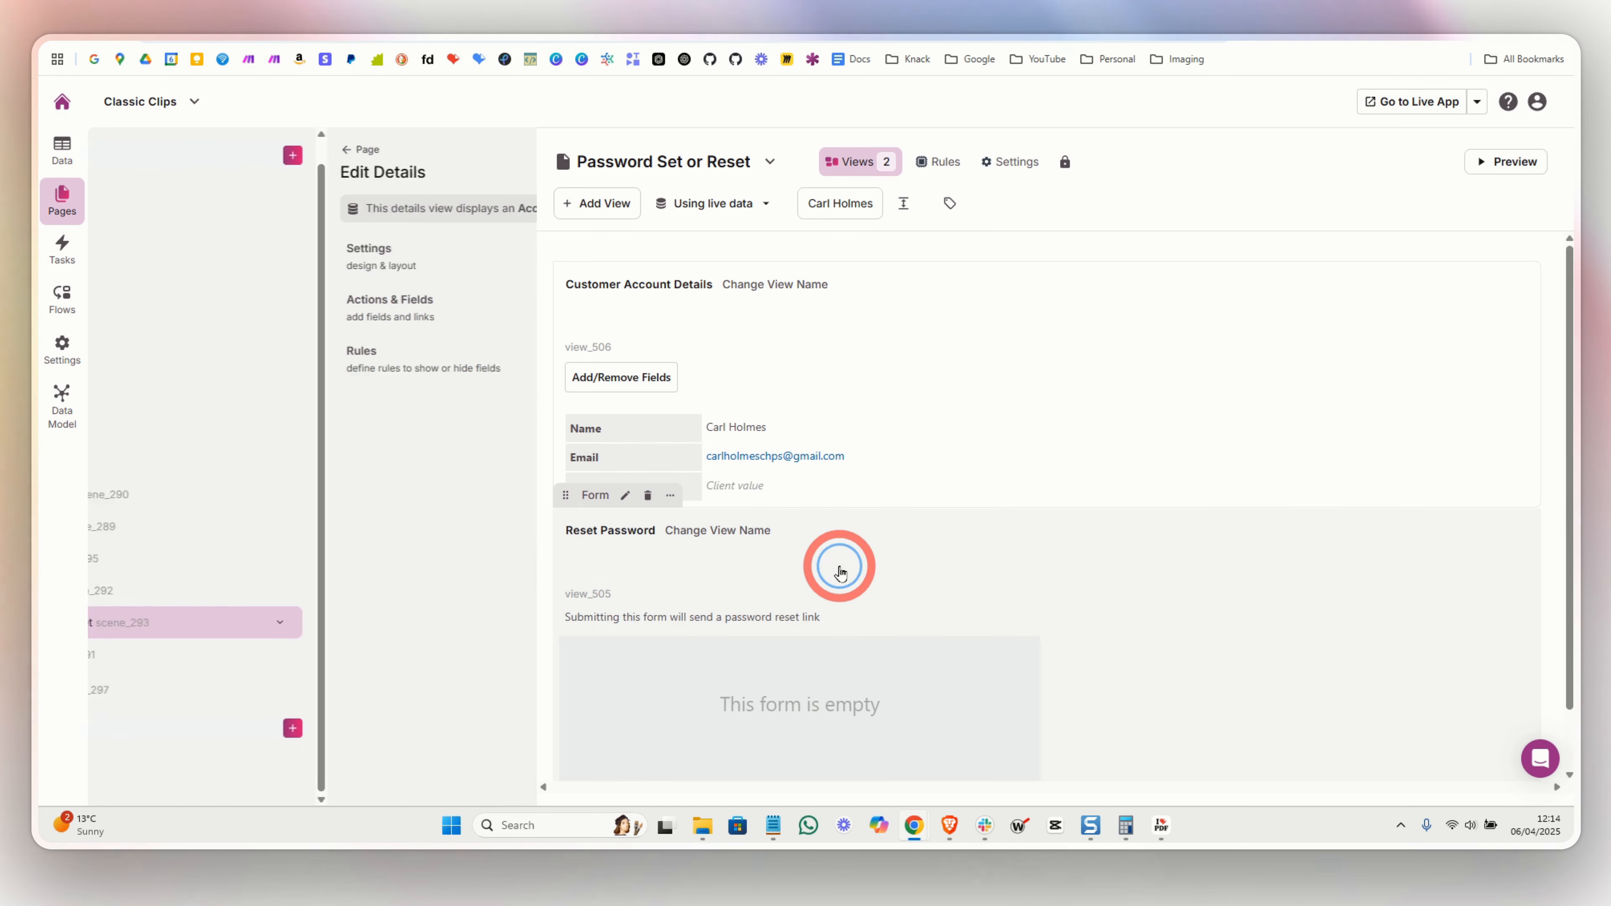
- Review Email Rule #1, the password email sent by the Reset Password form
{"action": "scroll", "coordinate": [843, 571], "scroll_direction": "down", "scroll_amount": 1}
{"action": "left_click", "coordinate": [918, 513]}
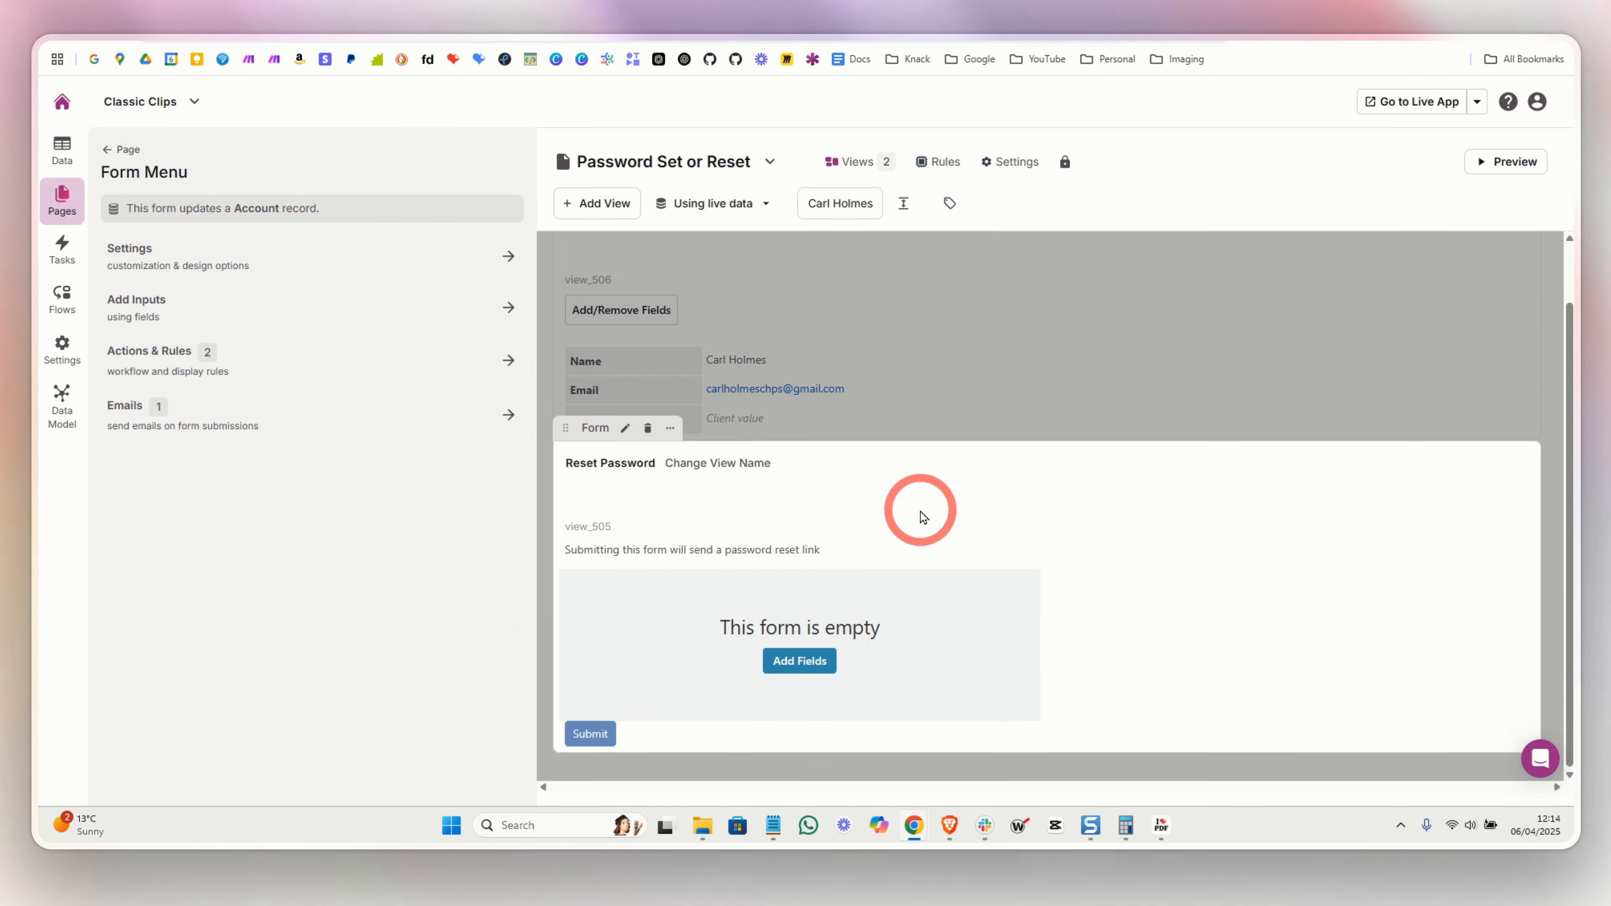
{"action": "left_click", "coordinate": [251, 411]}
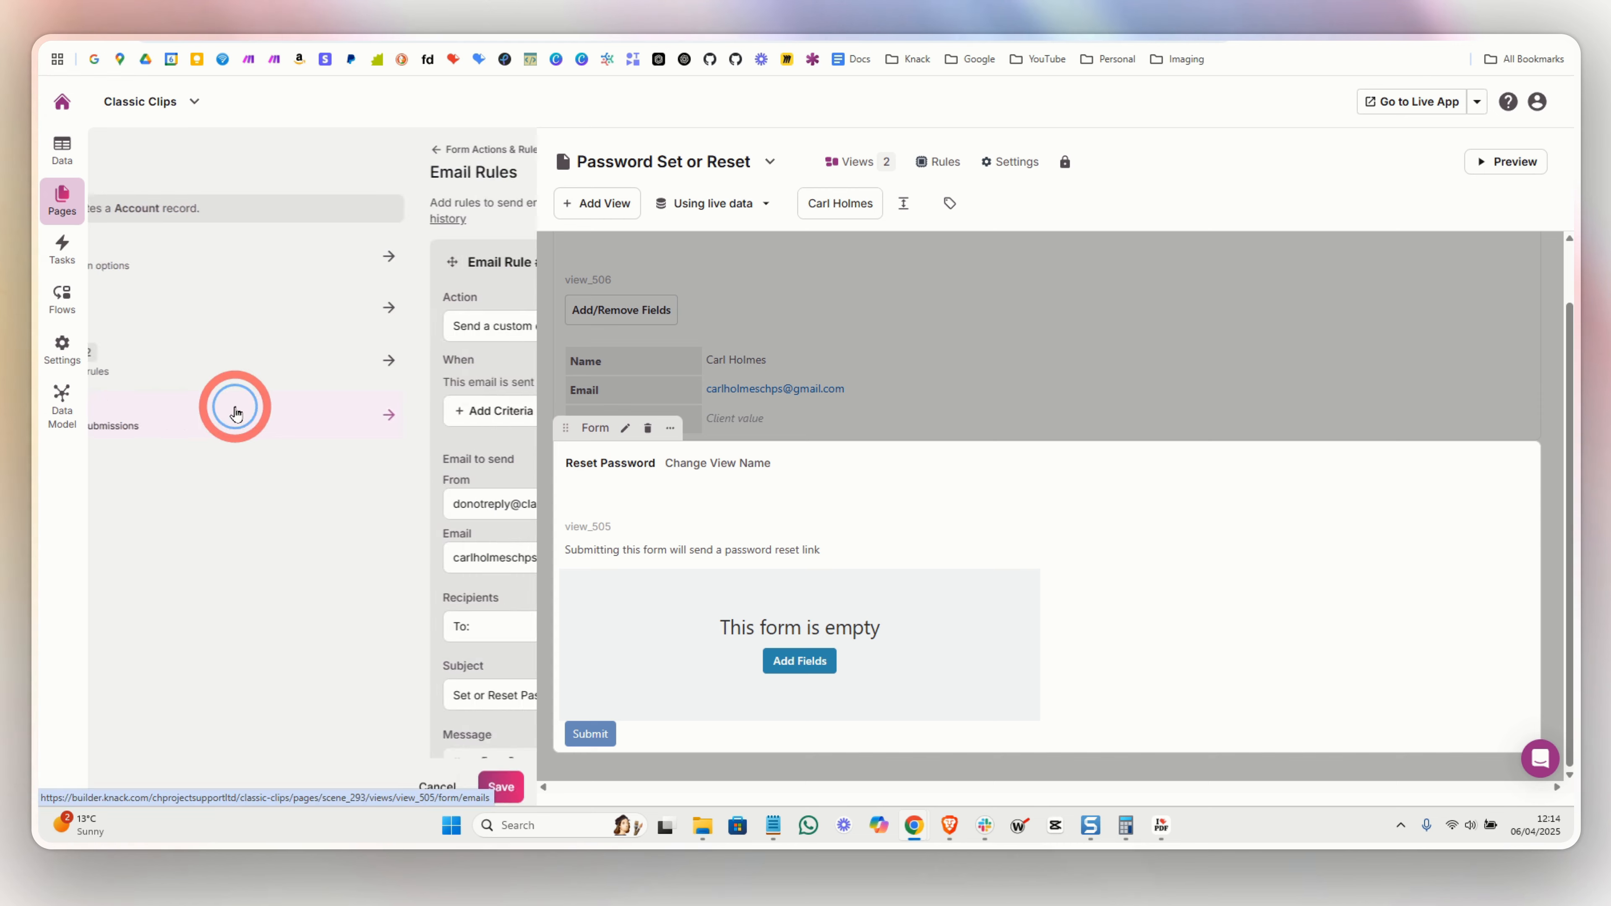
{"action": "scroll", "coordinate": [338, 414], "scroll_direction": "down", "scroll_amount": 4}
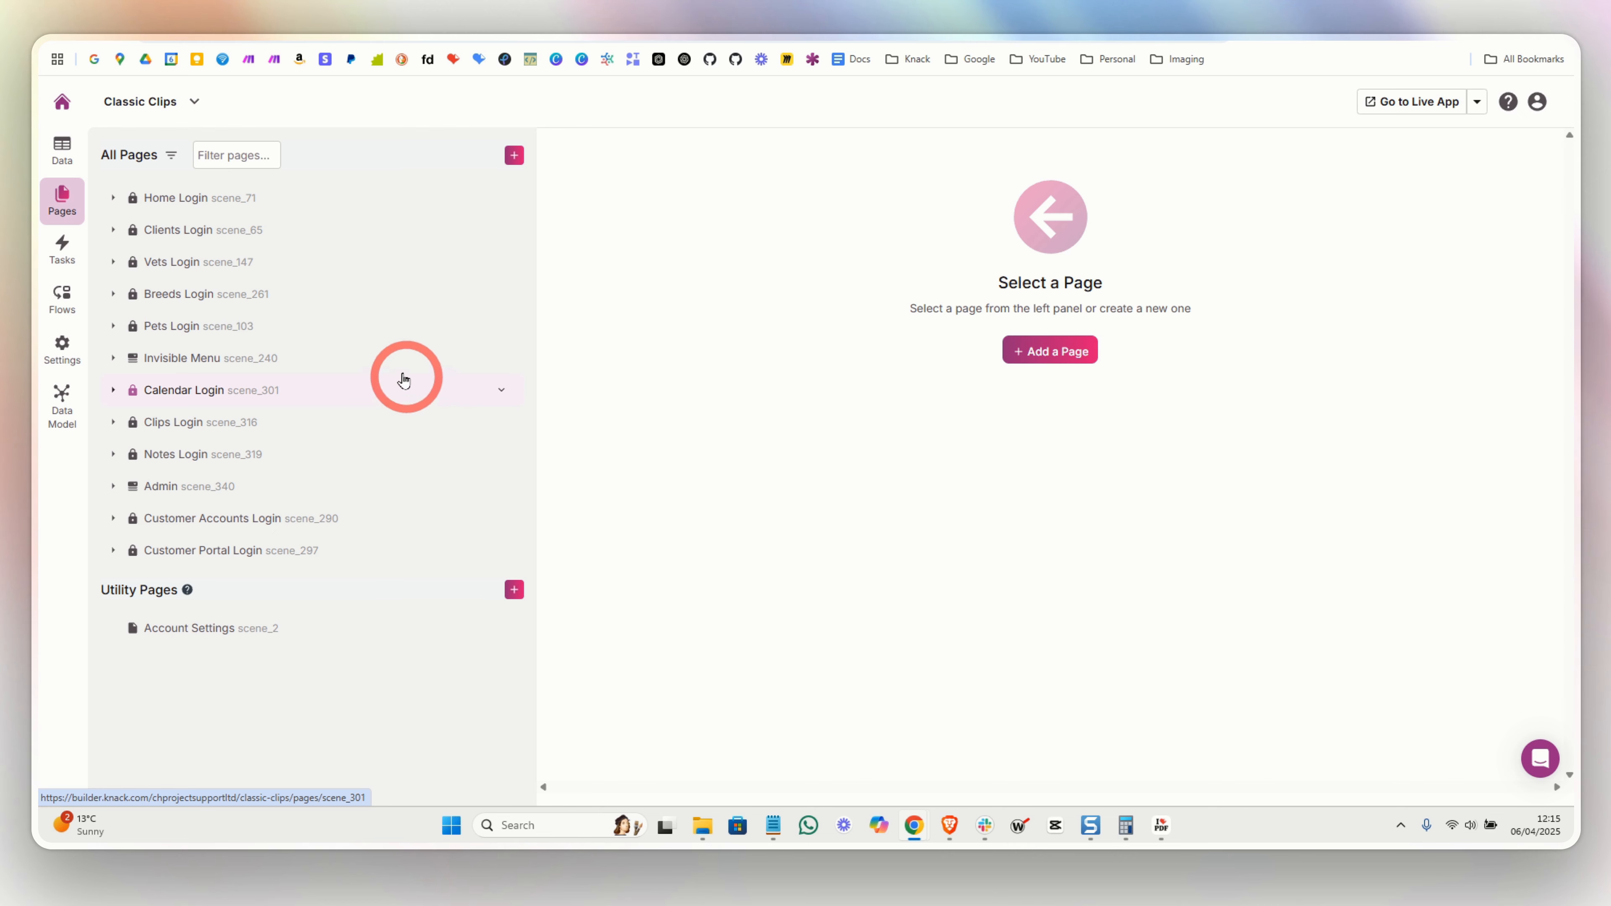
- Review the six role-based redirect rules on the Home page under Home Login
{"action": "left_click", "coordinate": [171, 198]}
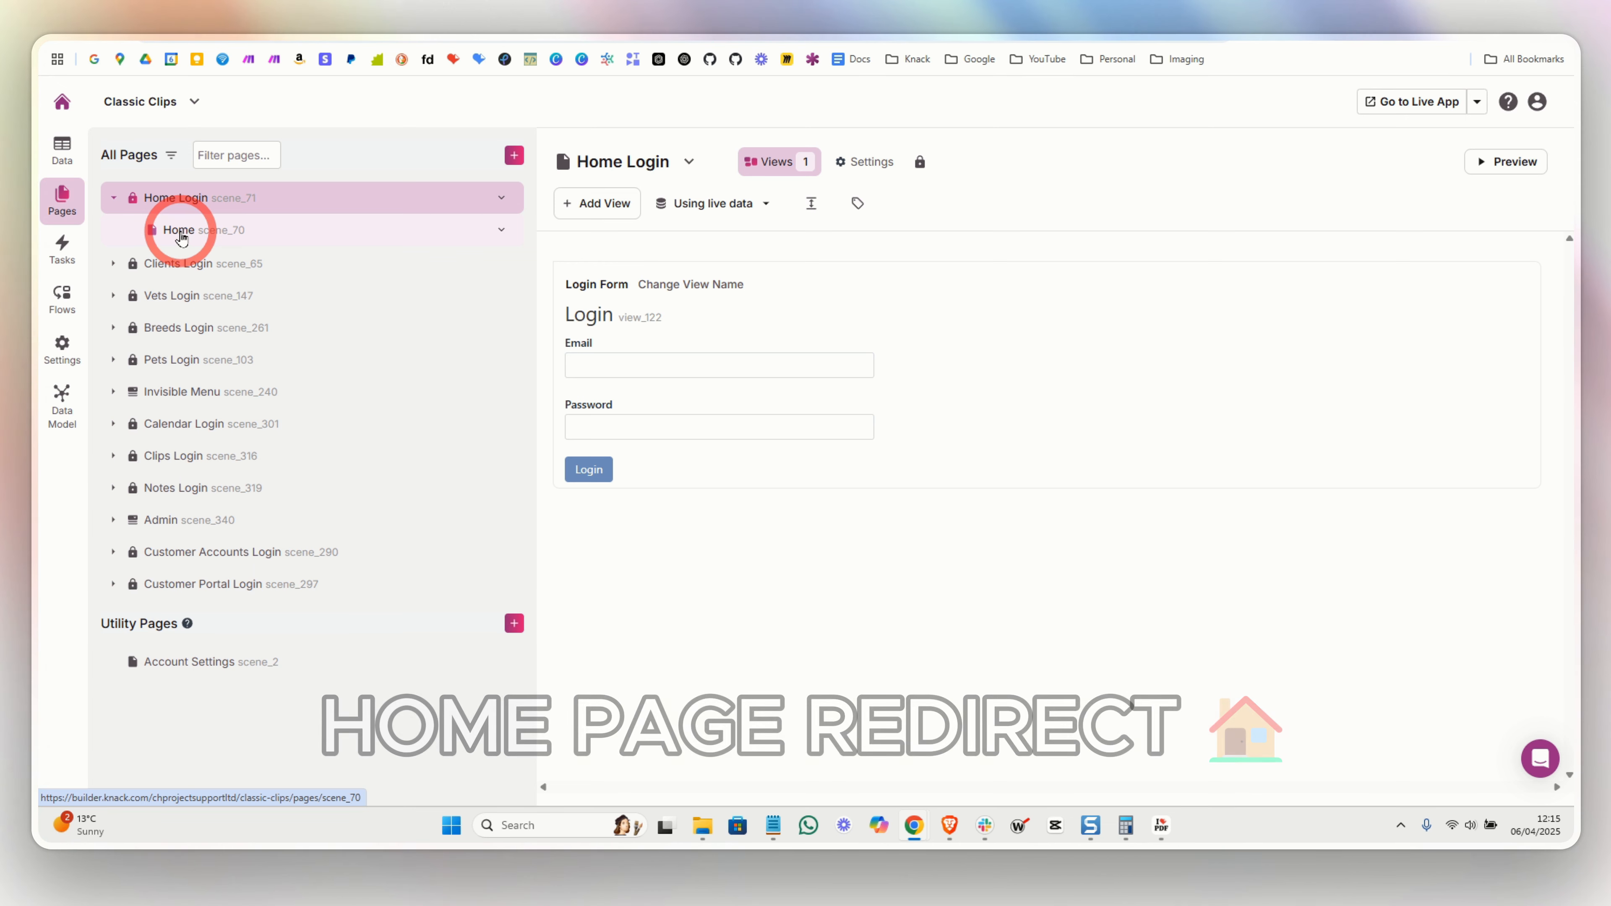
{"action": "left_click", "coordinate": [178, 231]}
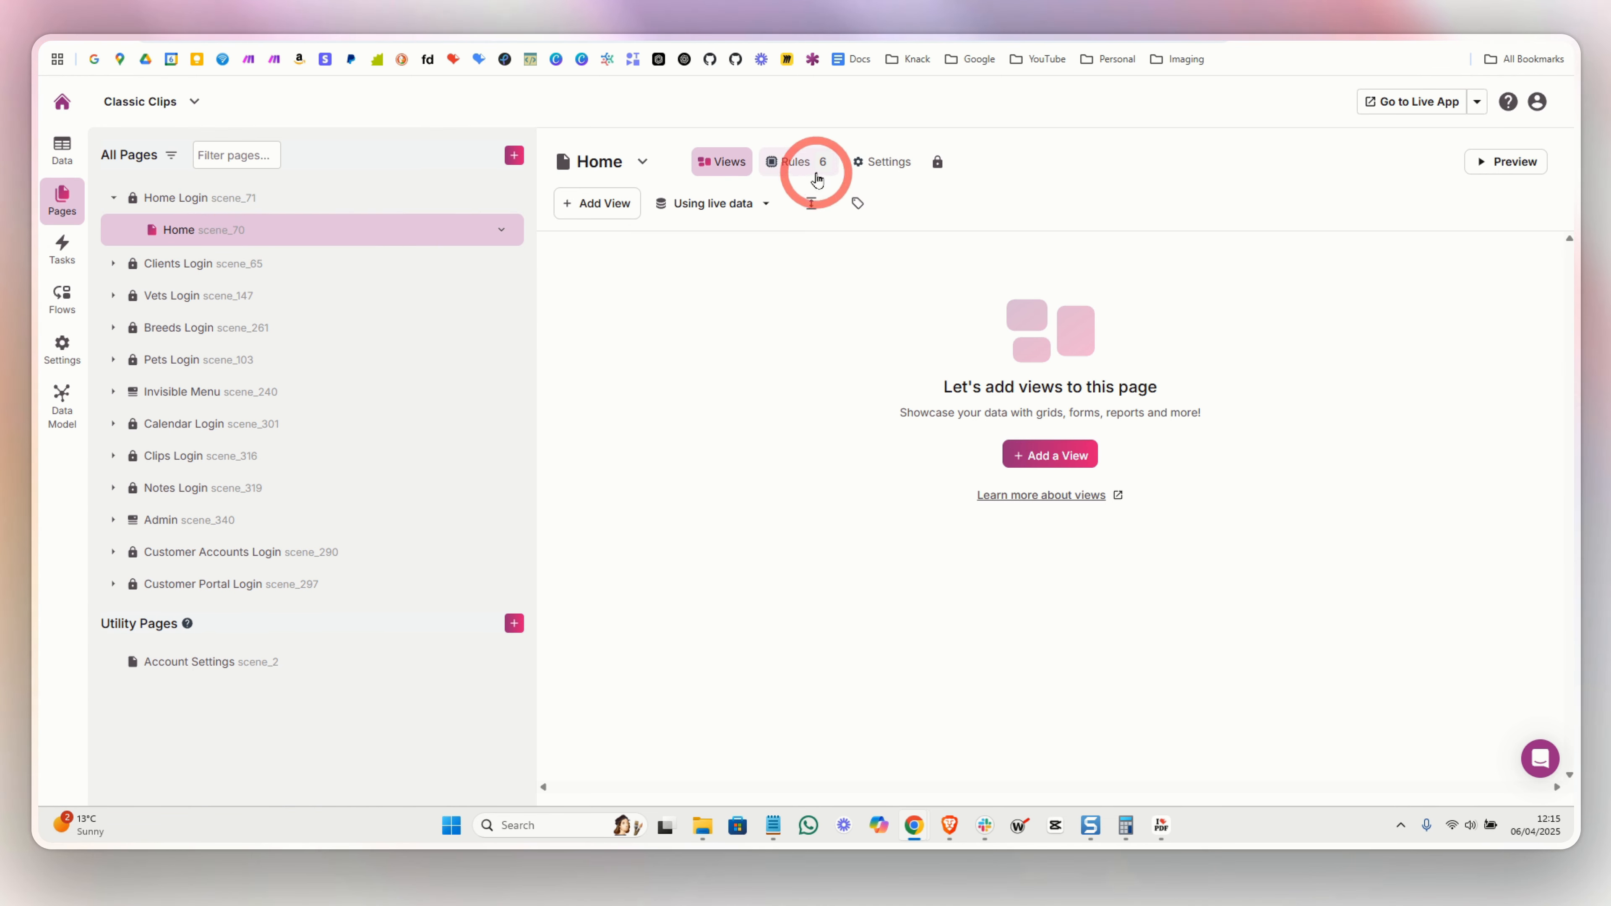
{"action": "left_click", "coordinate": [805, 170]}
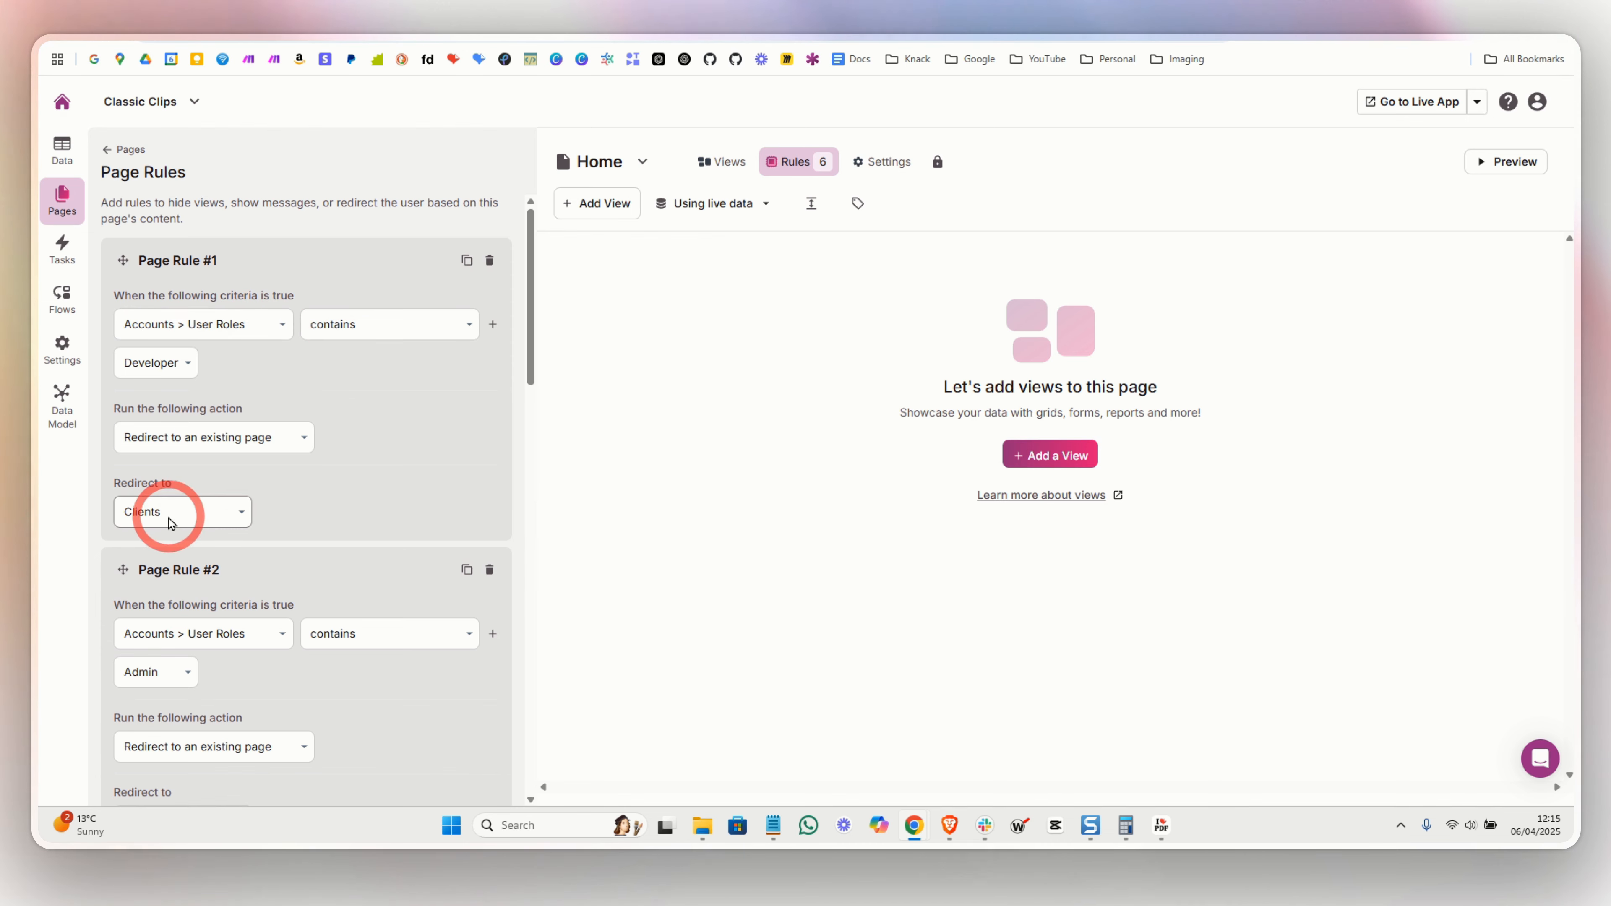
{"action": "scroll", "coordinate": [352, 495], "scroll_direction": "down", "scroll_amount": 10}
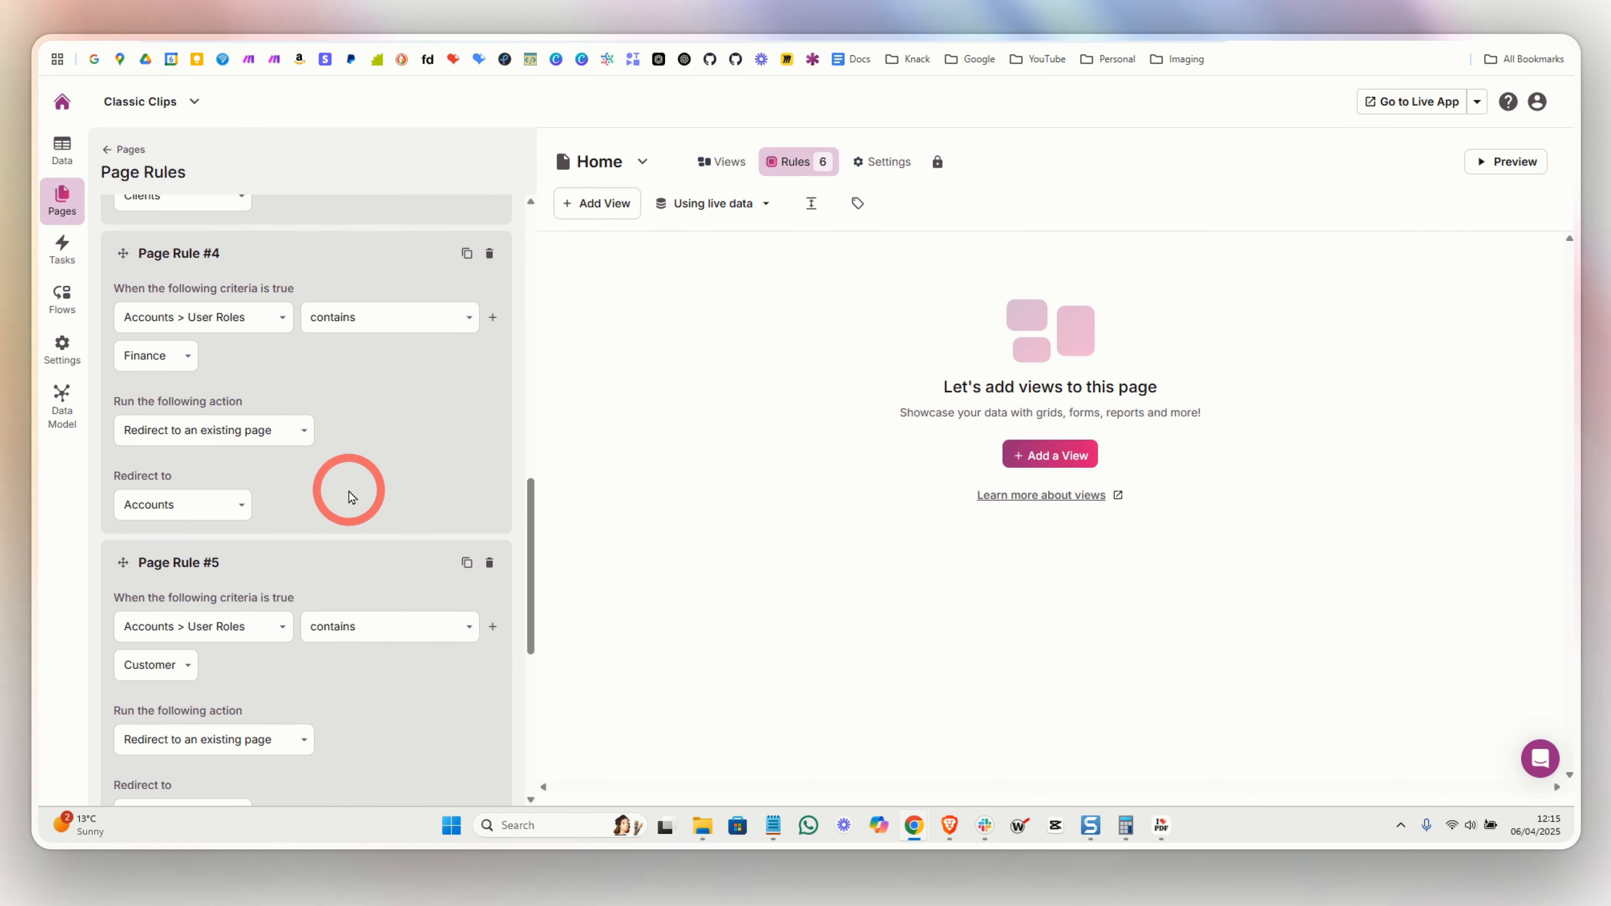
{"action": "scroll", "coordinate": [346, 495], "scroll_direction": "down", "scroll_amount": 4}
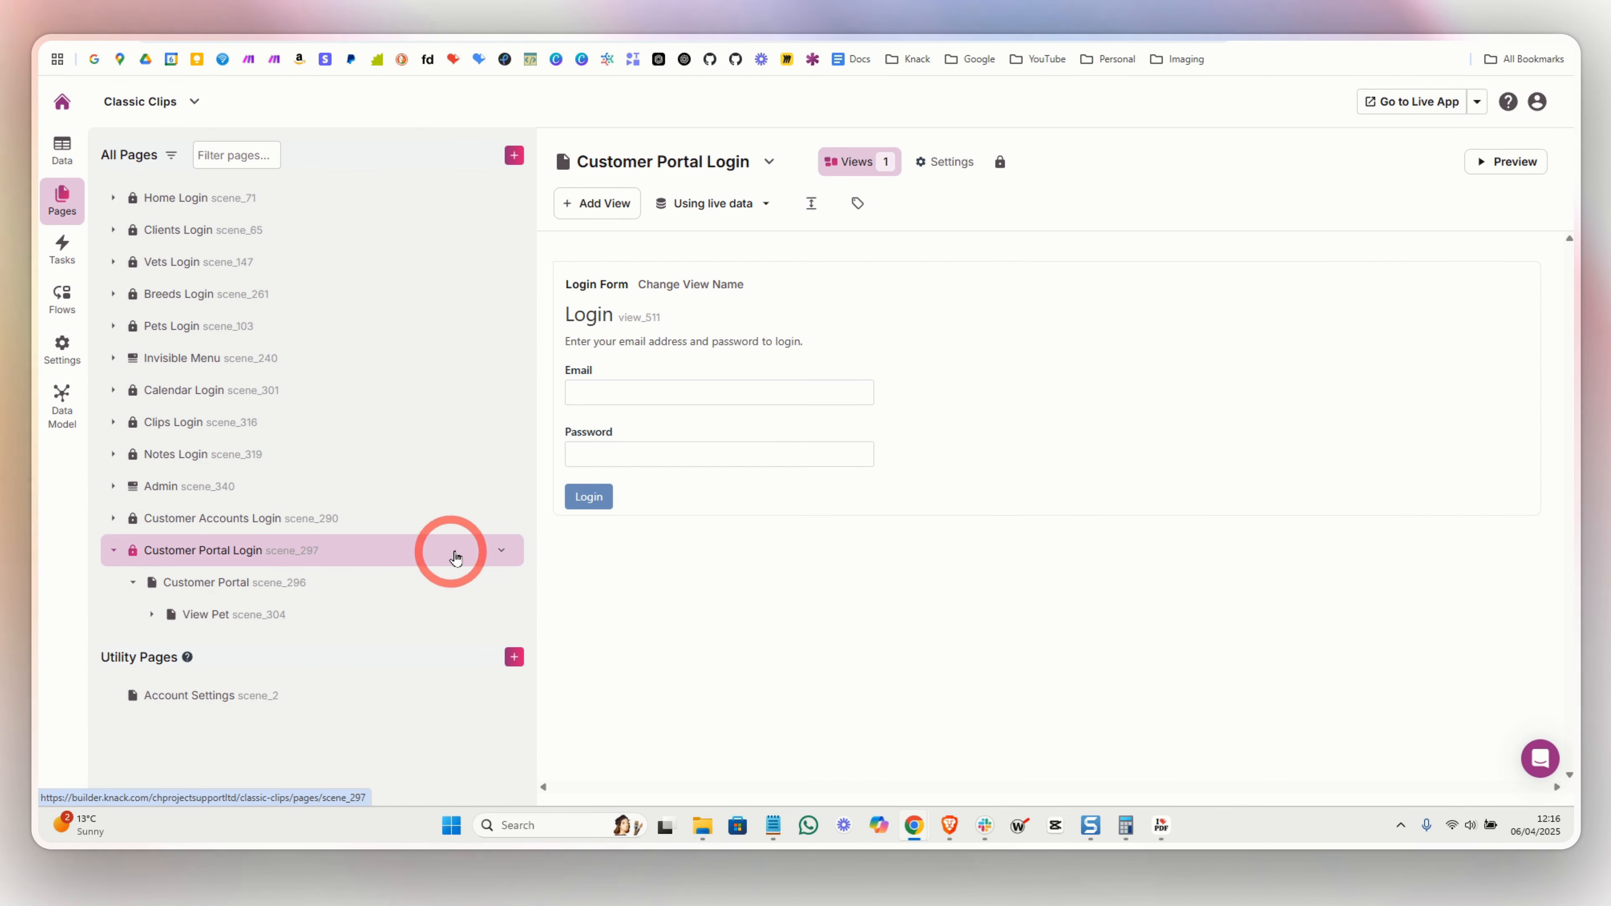
- Confirm only the Customers role can access the portal, then open the Customer Portal page
{"action": "left_click", "coordinate": [1000, 162]}
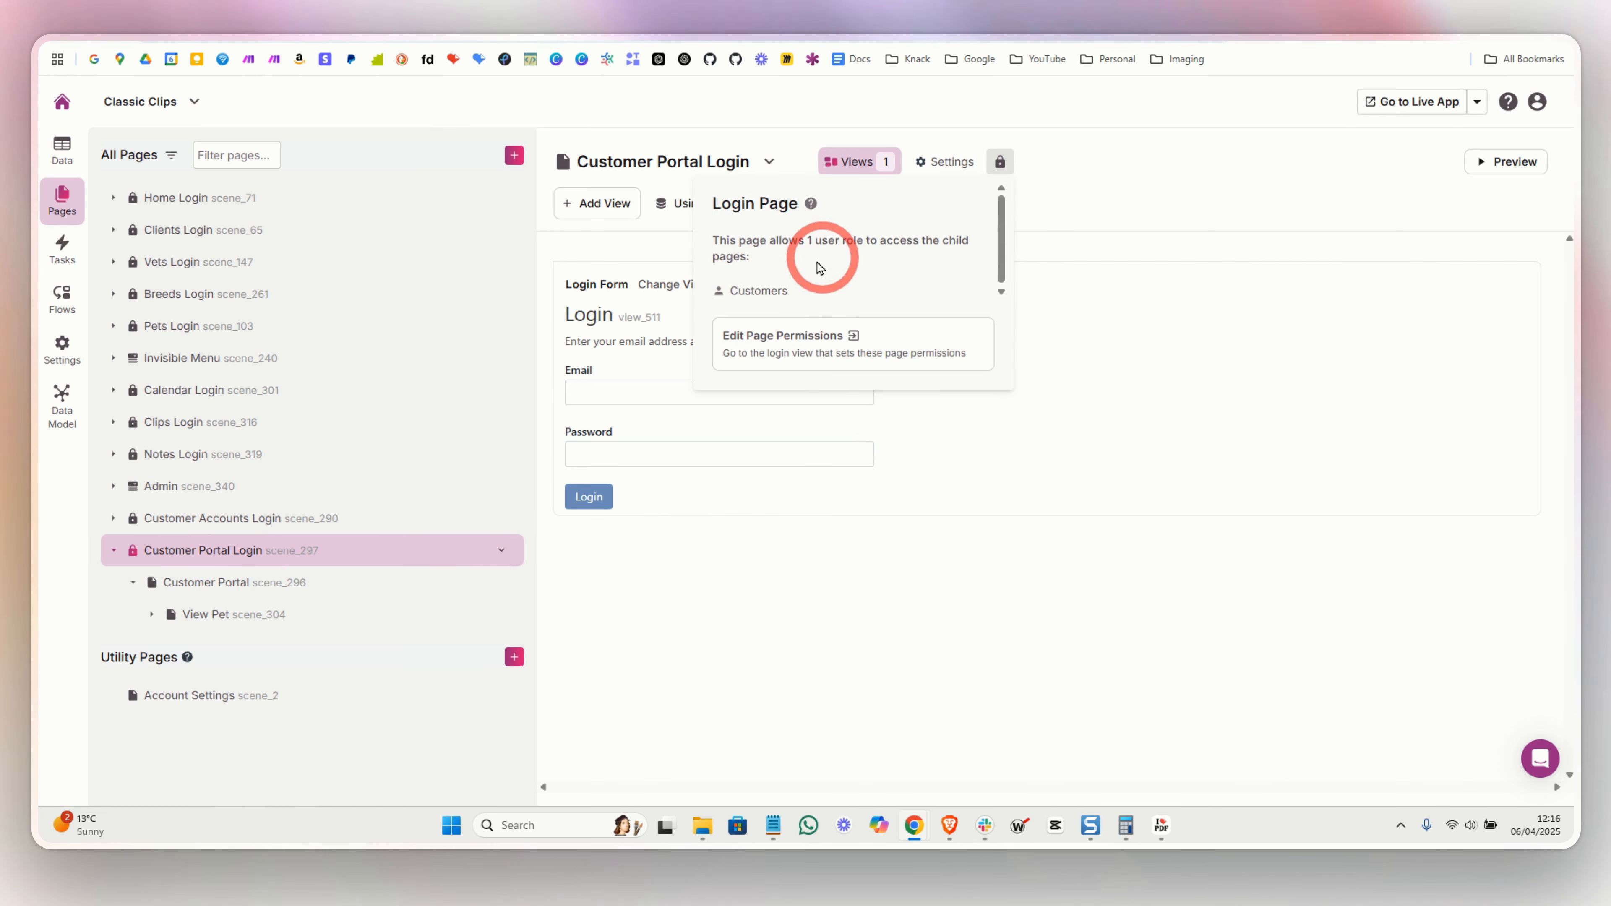
{"action": "left_click_drag", "start_coordinate": [729, 291], "coordinate": [794, 295]}
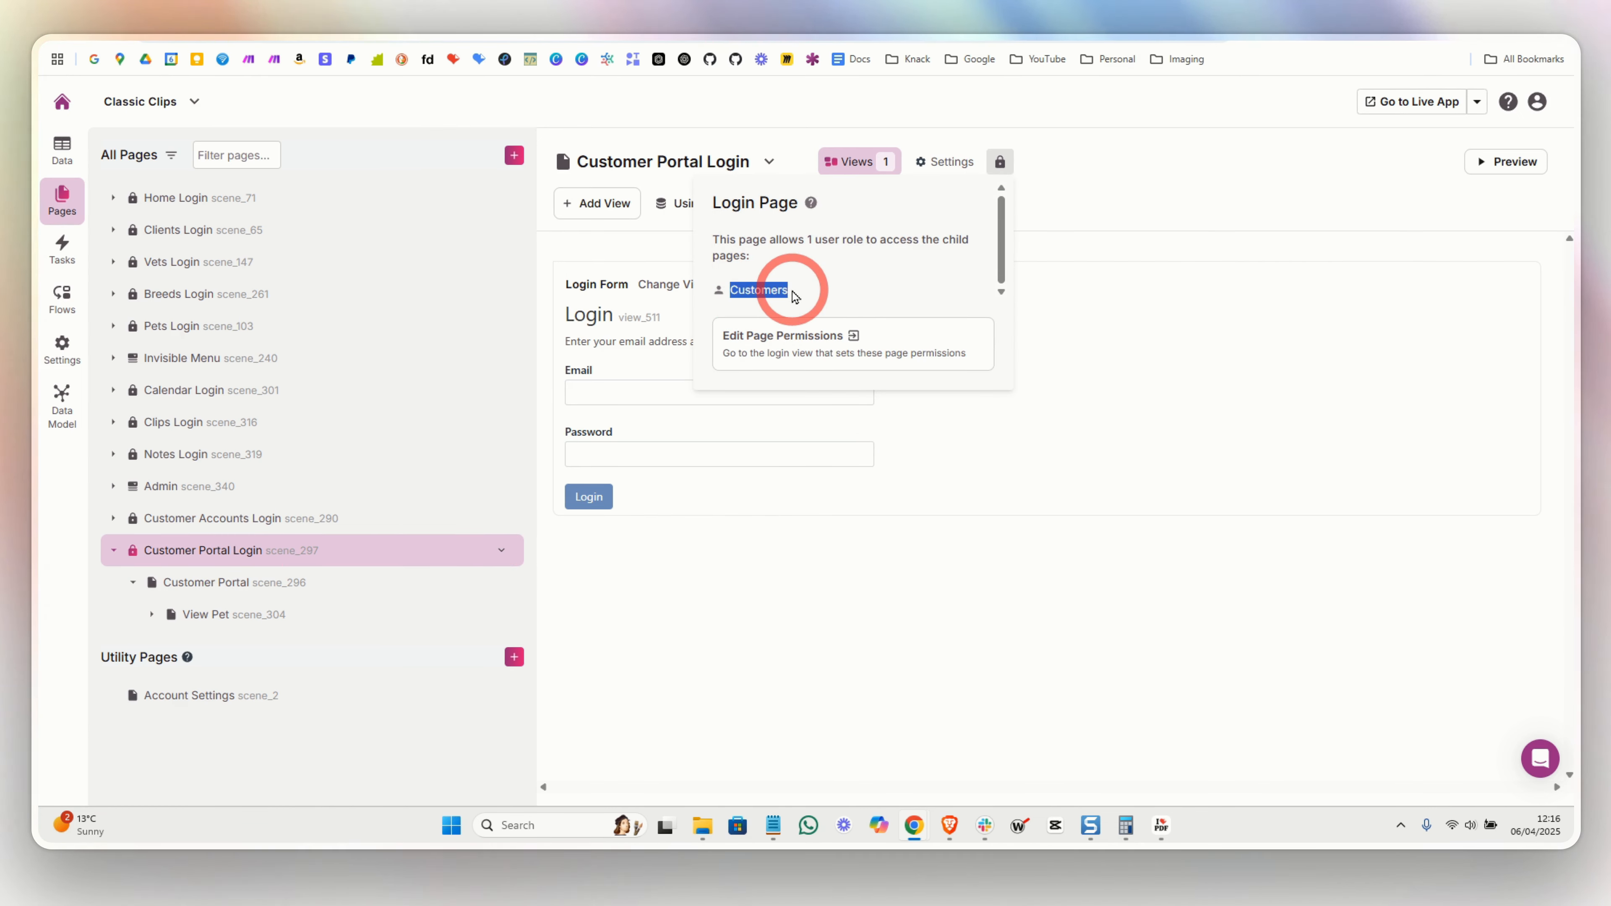
{"action": "left_click", "coordinate": [203, 584]}
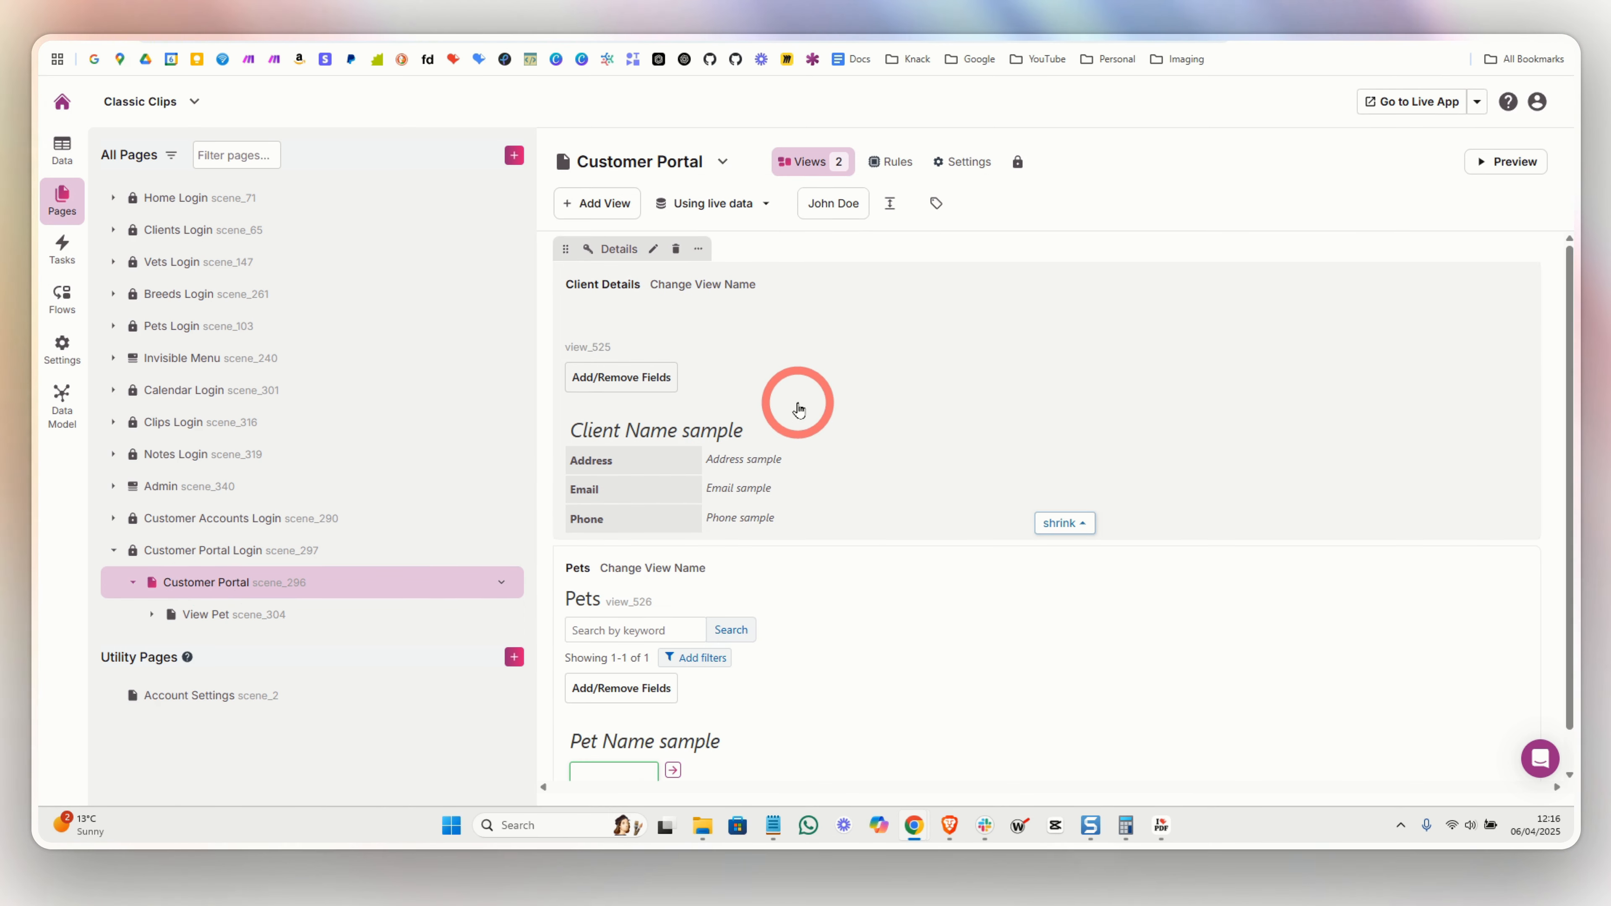
- Inspect the Pets list's record source and the Client Details view settings
{"action": "scroll", "coordinate": [823, 409], "scroll_direction": "down", "scroll_amount": 1}
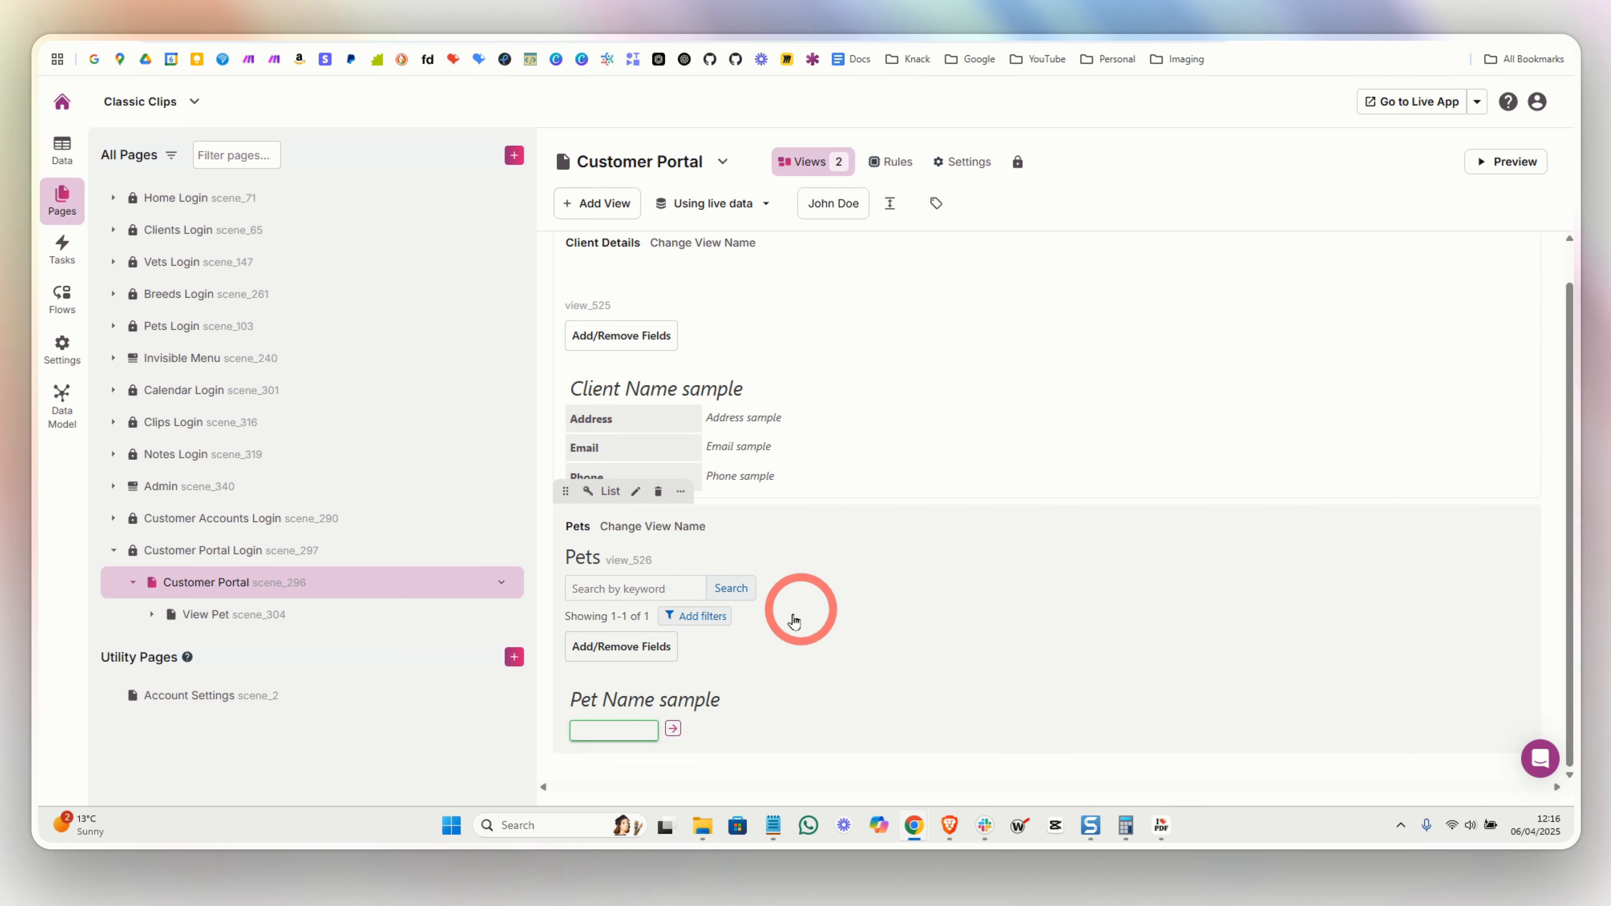
{"action": "left_click", "coordinate": [850, 630]}
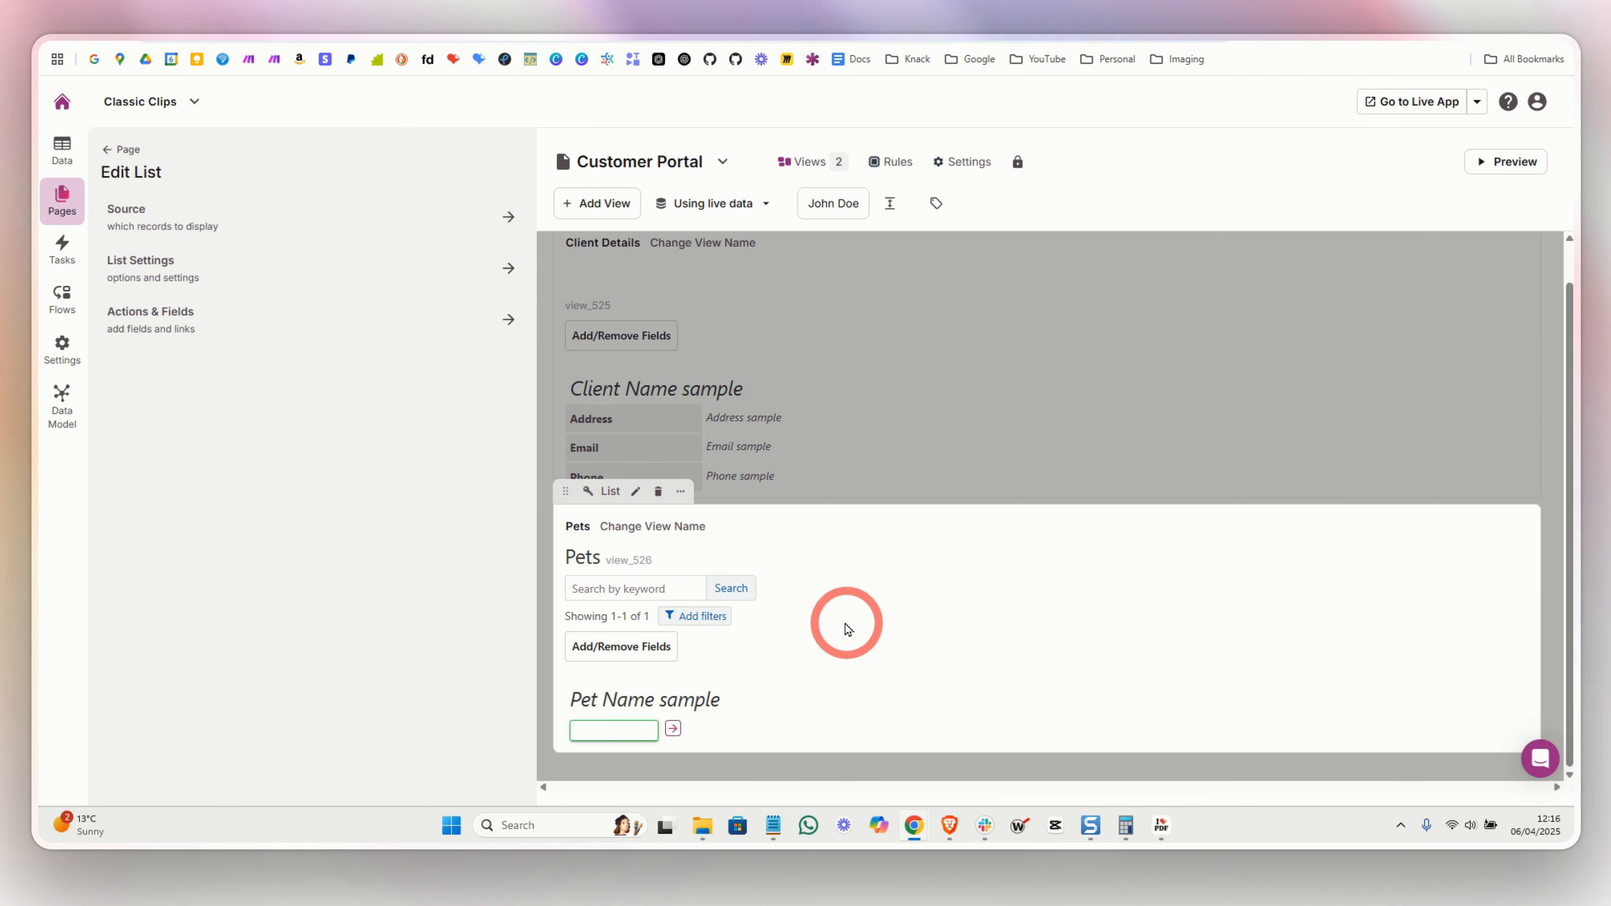
{"action": "left_click", "coordinate": [200, 217]}
{"action": "left_click", "coordinate": [888, 406]}
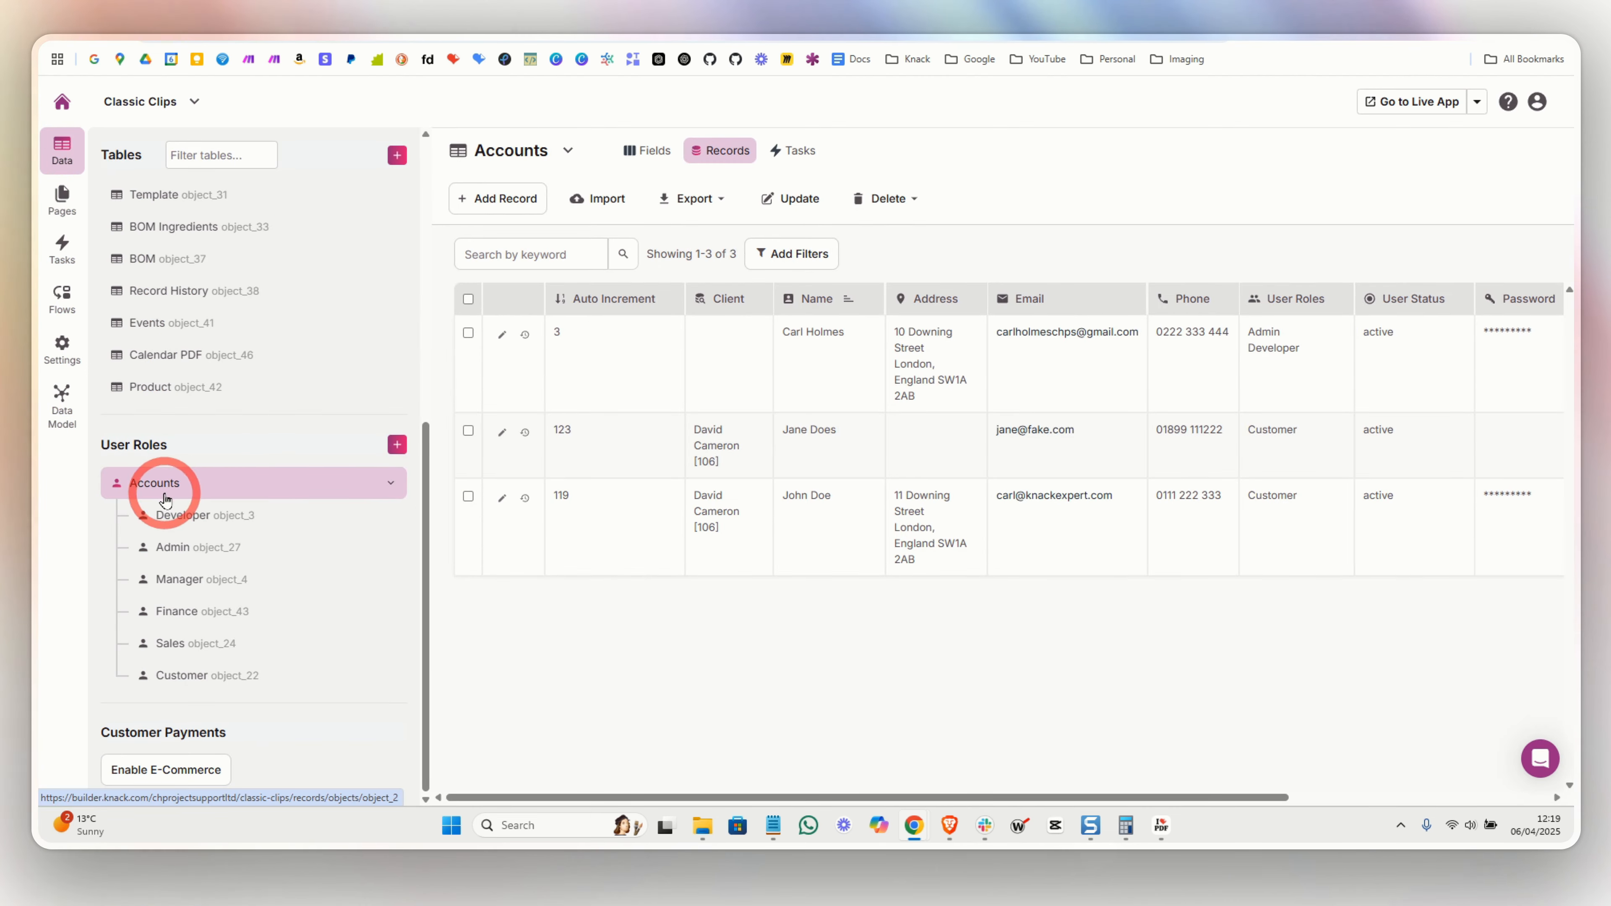
- Delete the account record with no address, leaving two accounts in the table
{"action": "left_click", "coordinate": [469, 432]}
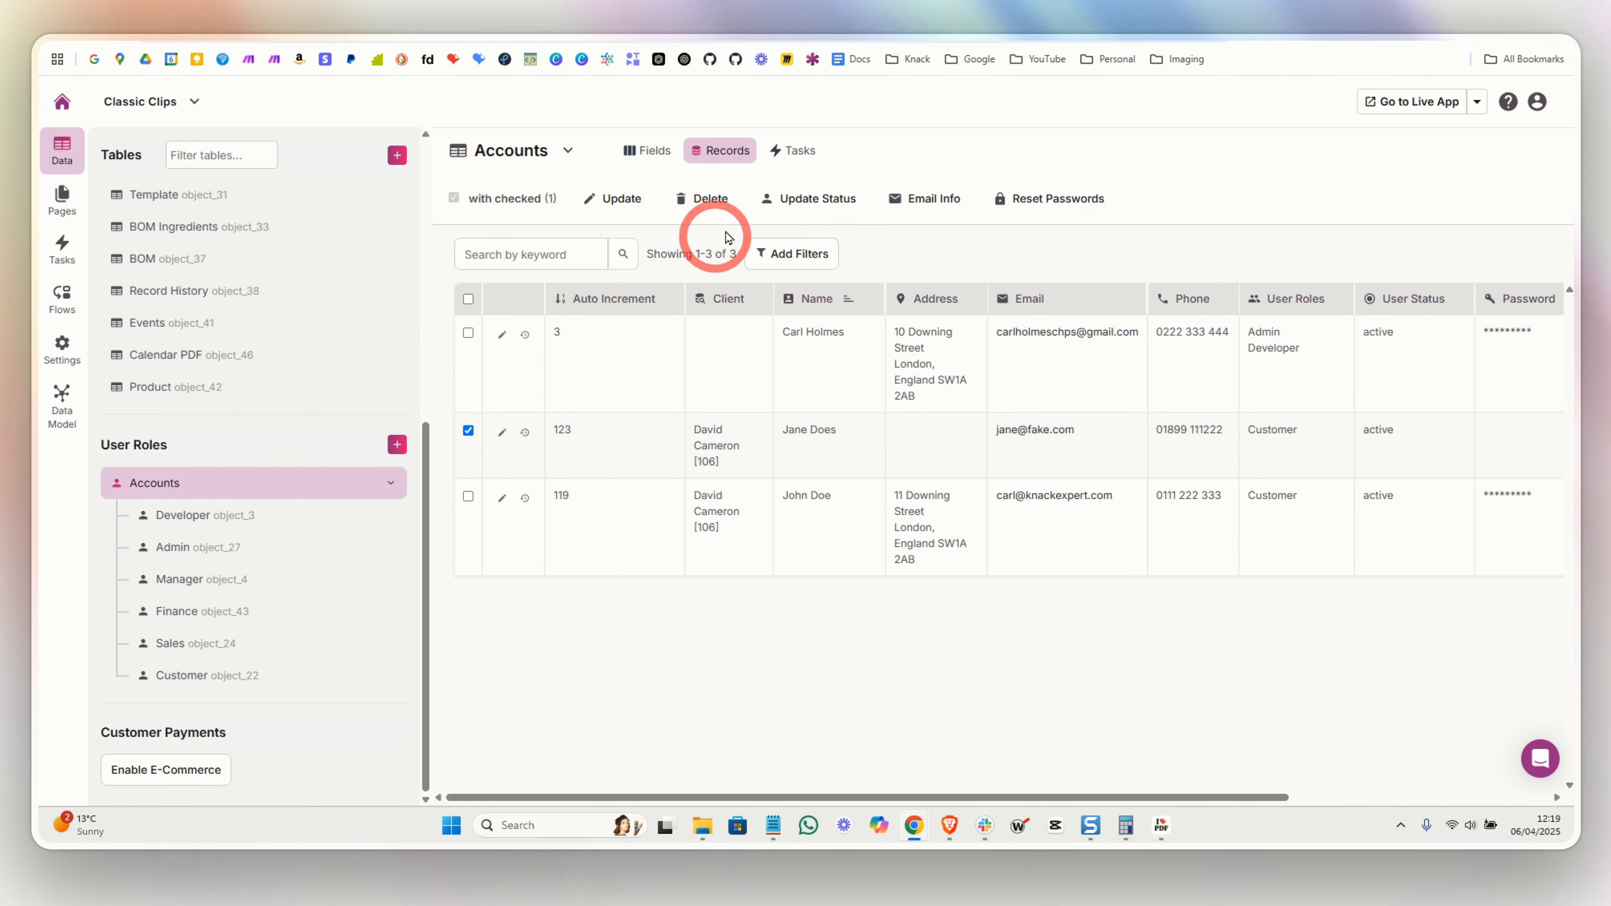
{"action": "left_click", "coordinate": [704, 199]}
{"action": "left_click", "coordinate": [960, 251]}
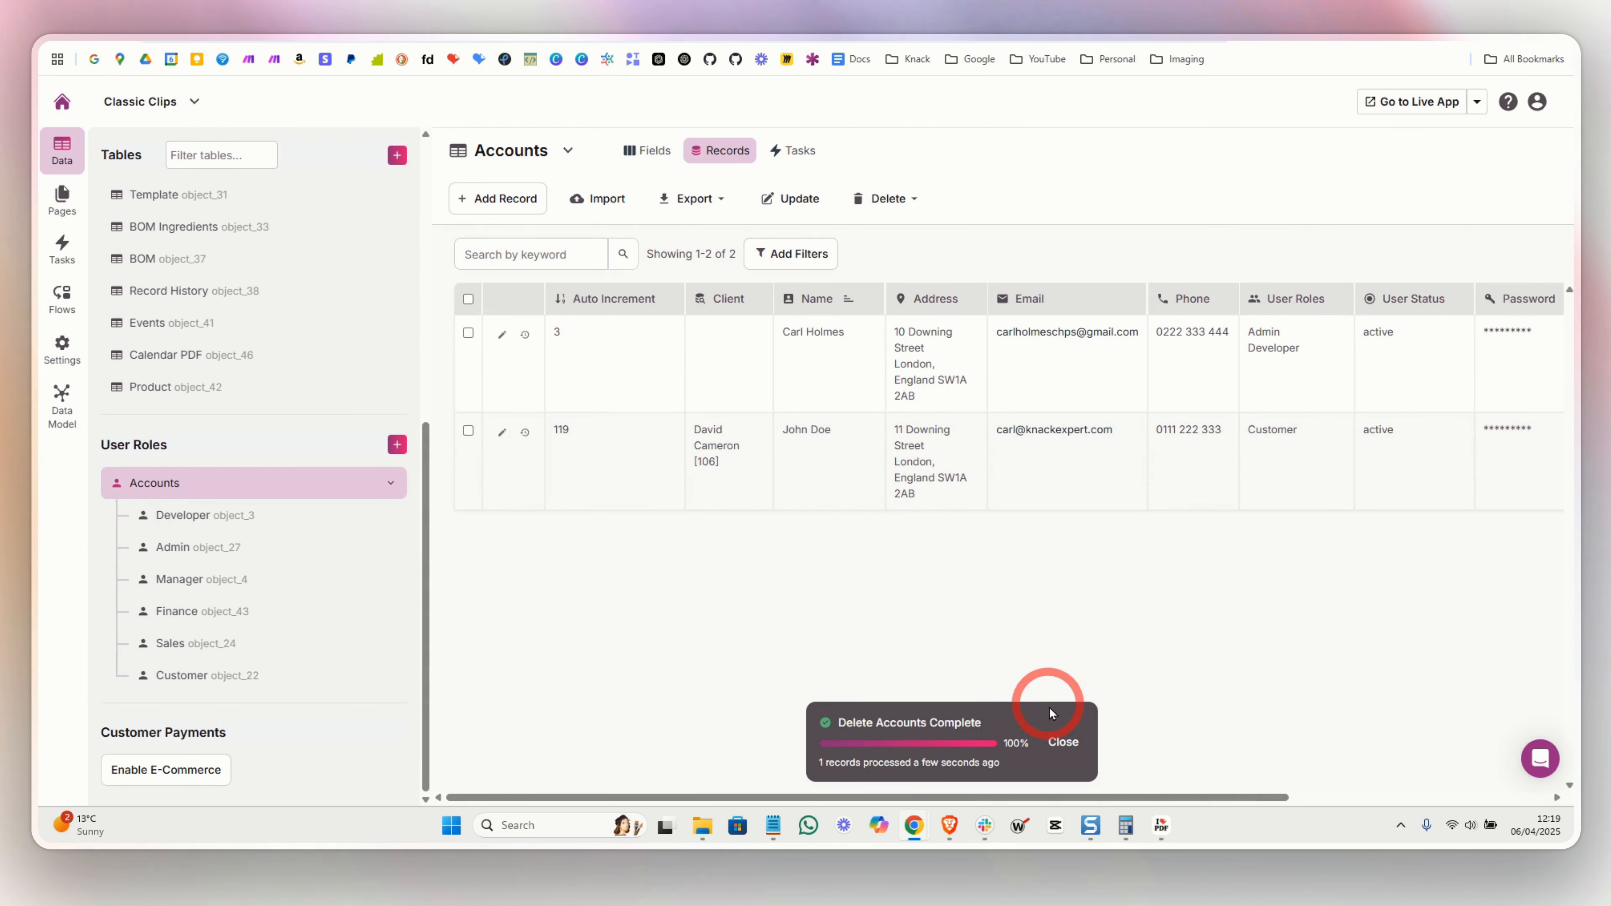
{"action": "left_click", "coordinate": [1063, 742]}
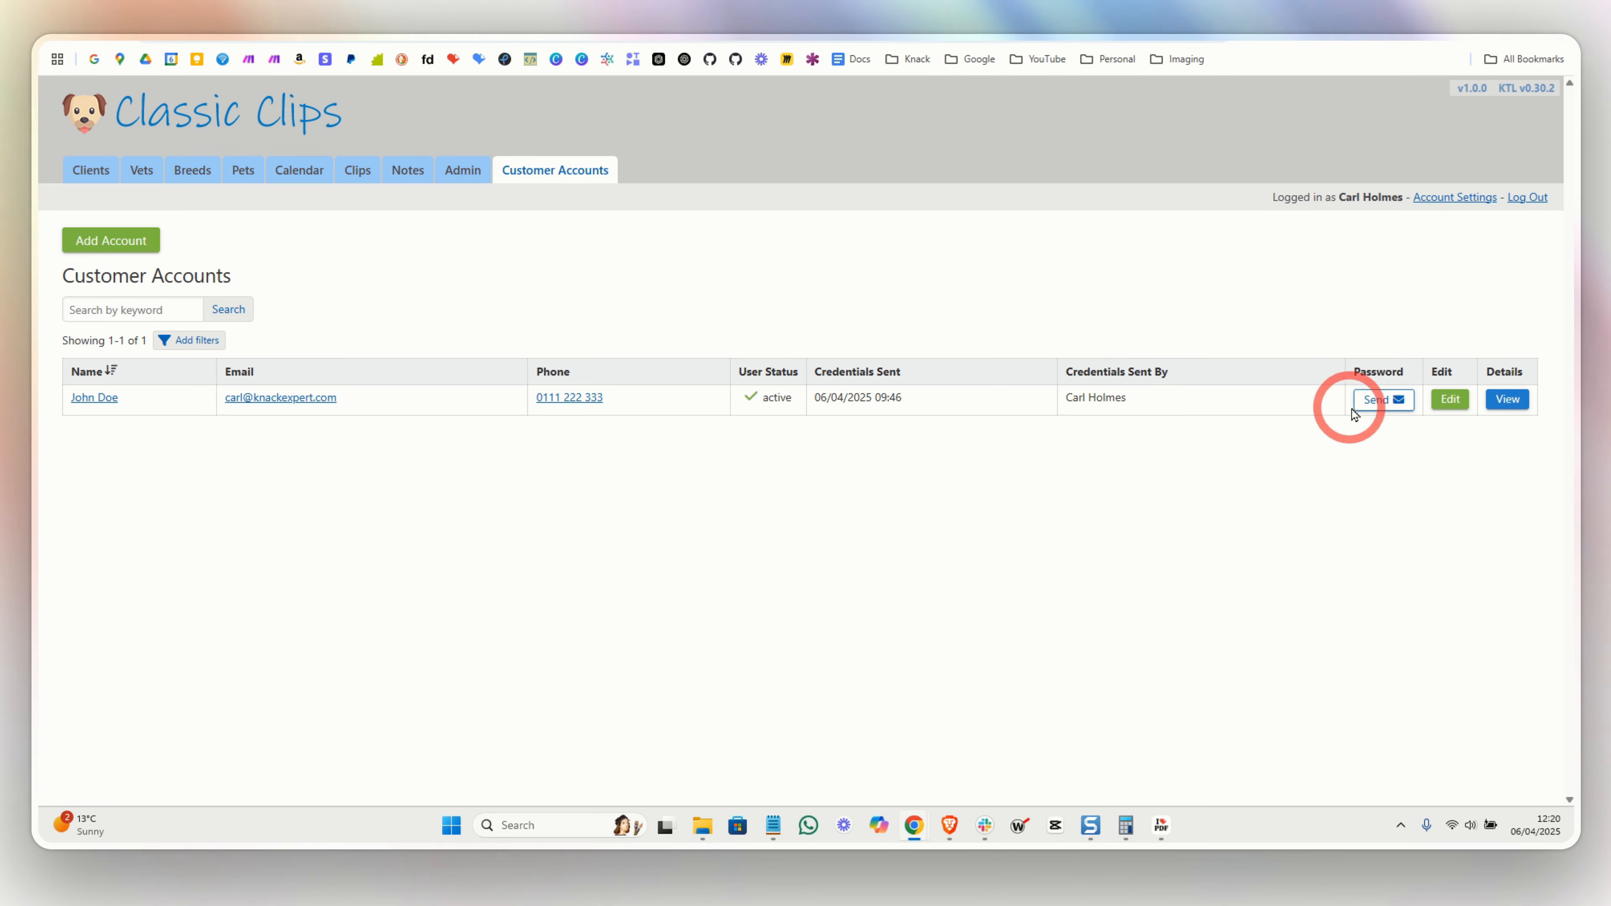
- Send the remaining customer a password set-or-reset link email from the Password column
{"action": "left_click", "coordinate": [1375, 399]}
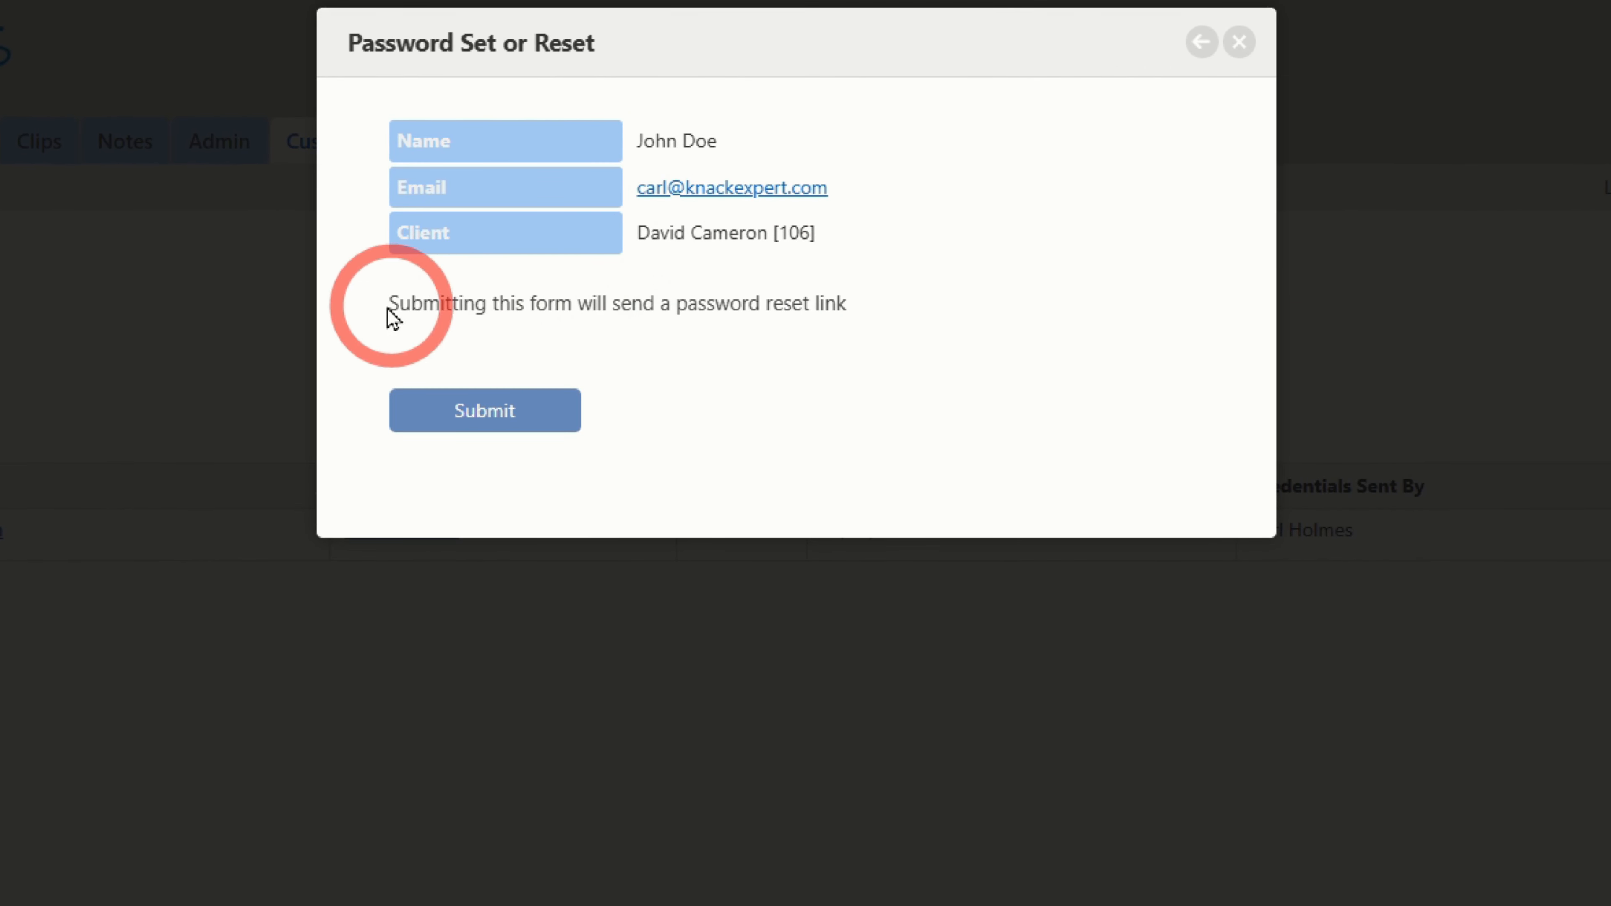
{"action": "left_click_drag", "start_coordinate": [388, 305], "coordinate": [838, 305]}
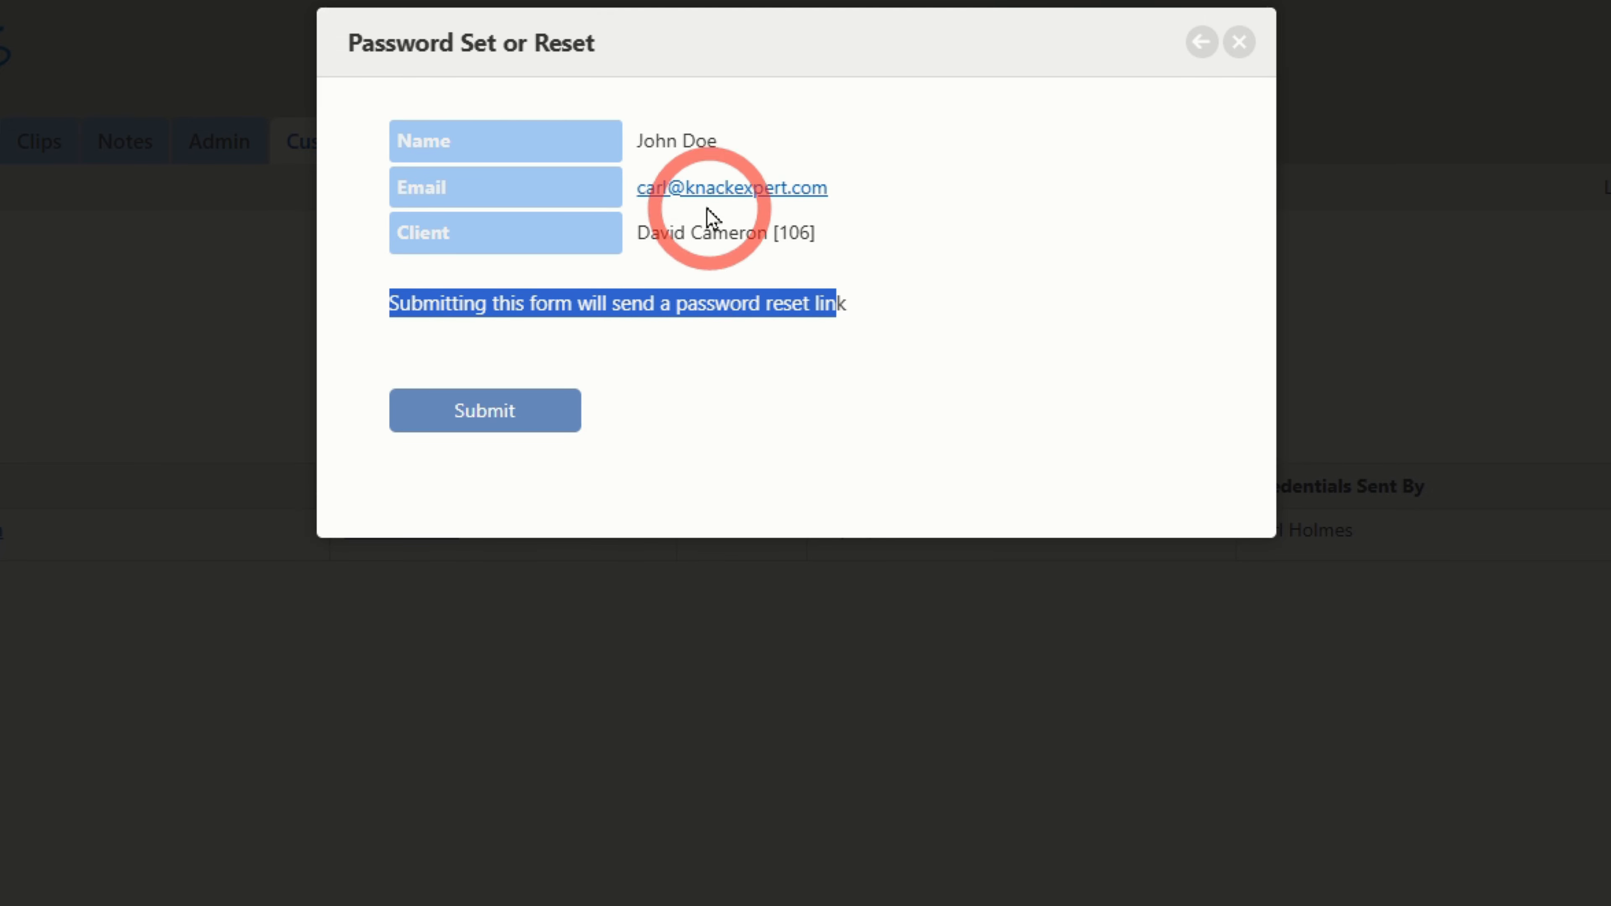
{"action": "left_click", "coordinate": [483, 424]}
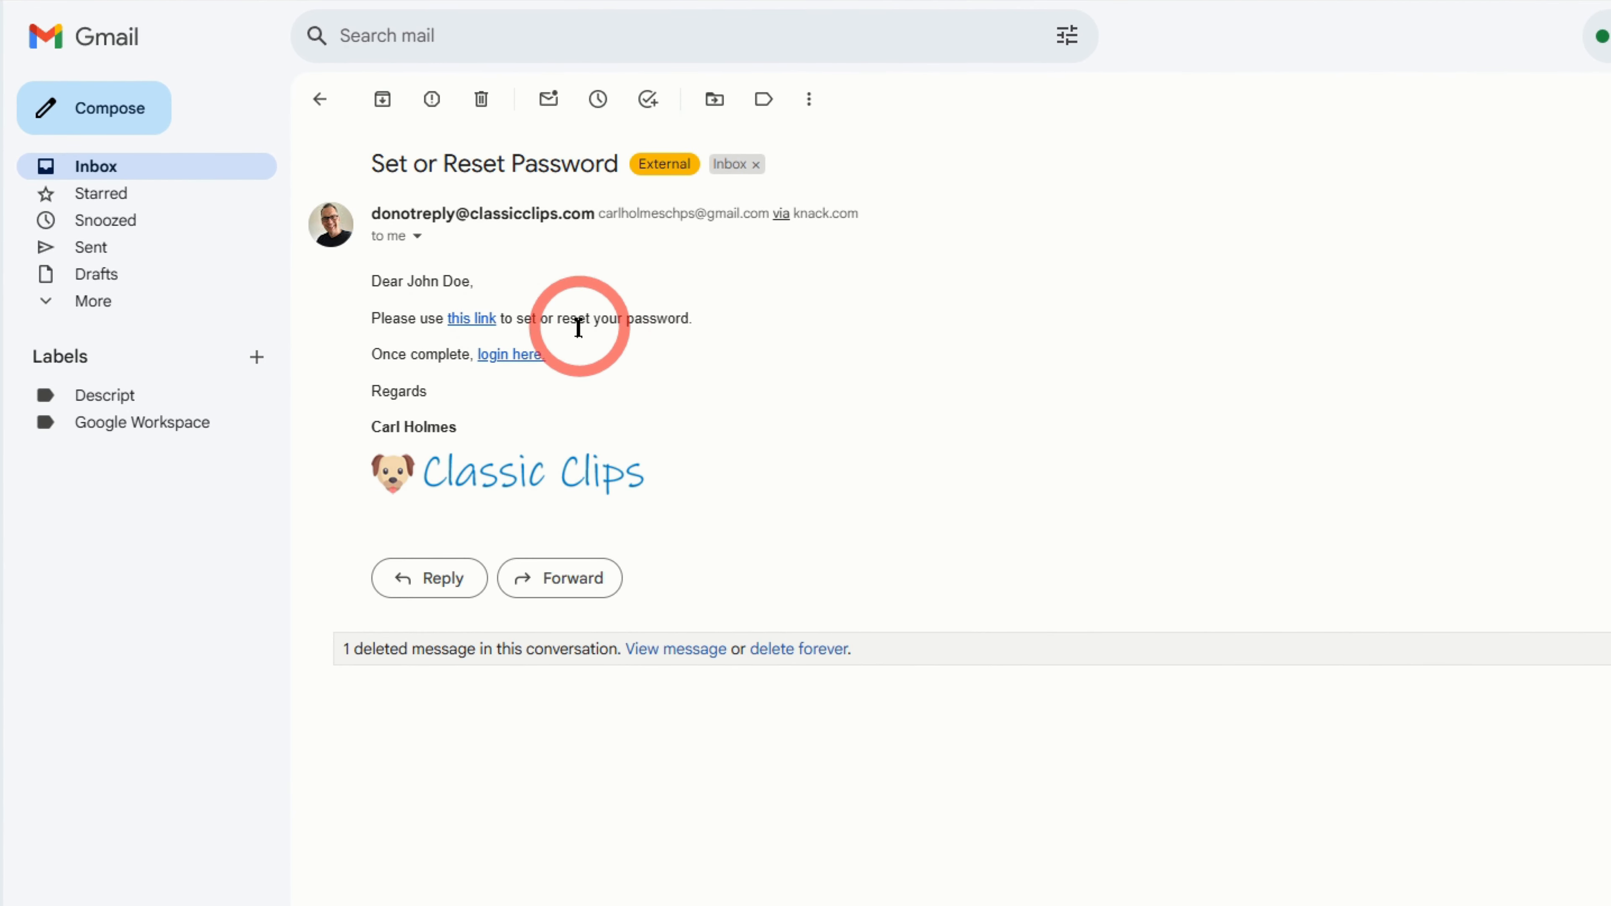
- Follow the email's 'this link' to reach the Classic Clips Set or Reset Your Password page
{"action": "left_click", "coordinate": [471, 318]}
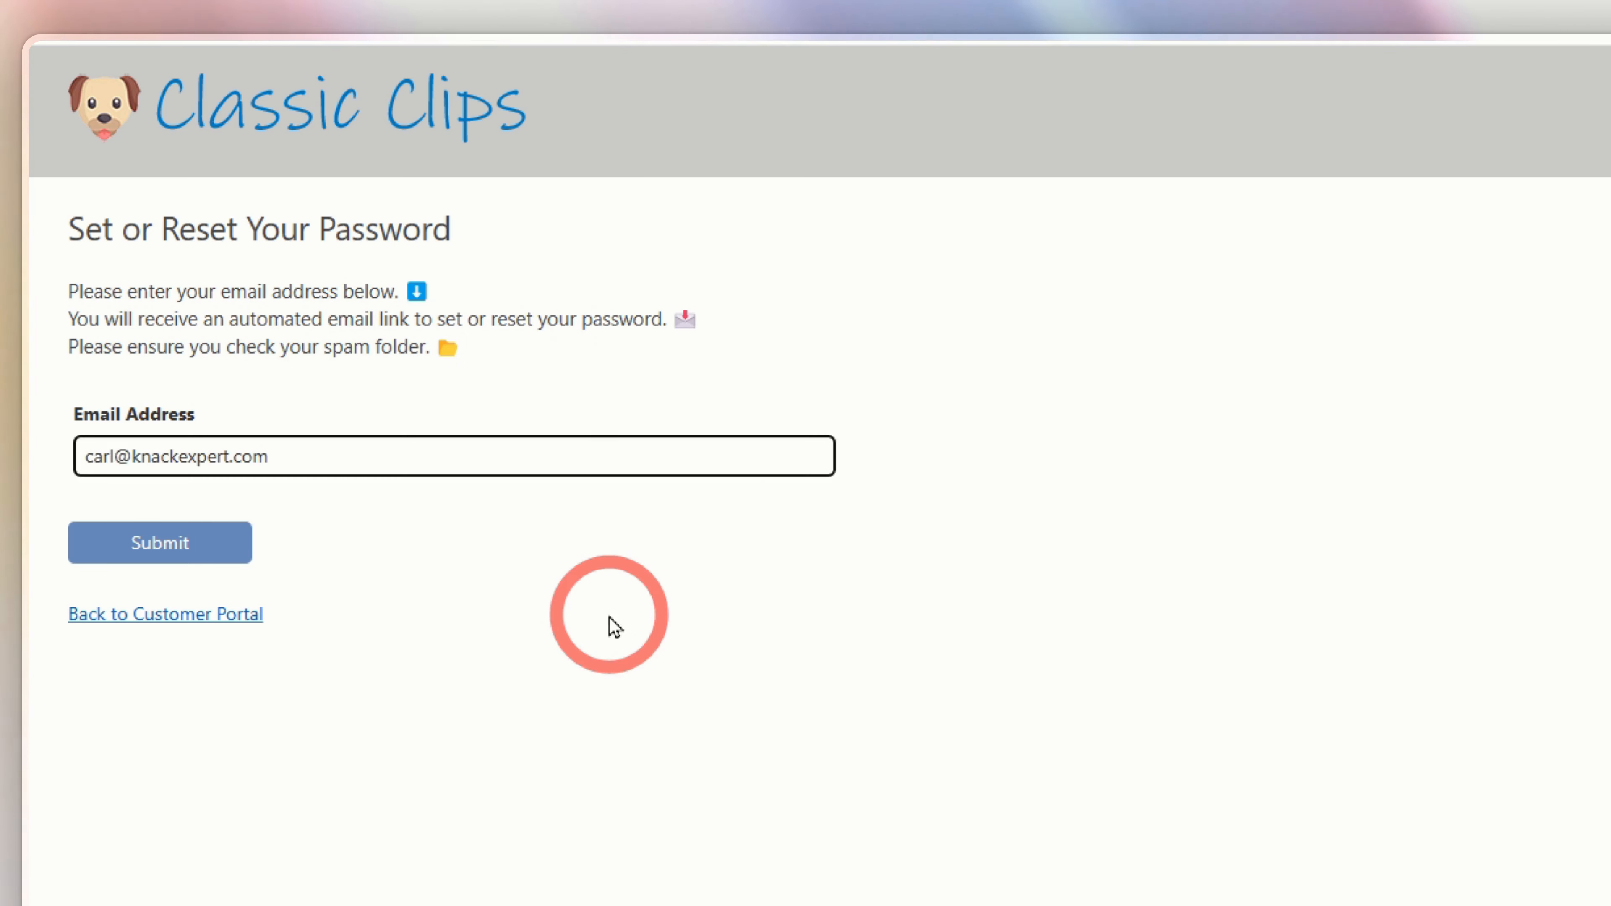
- Save the customer's new password on the reset page and return to the Customer Portal login
{"action": "left_click", "coordinate": [146, 553]}
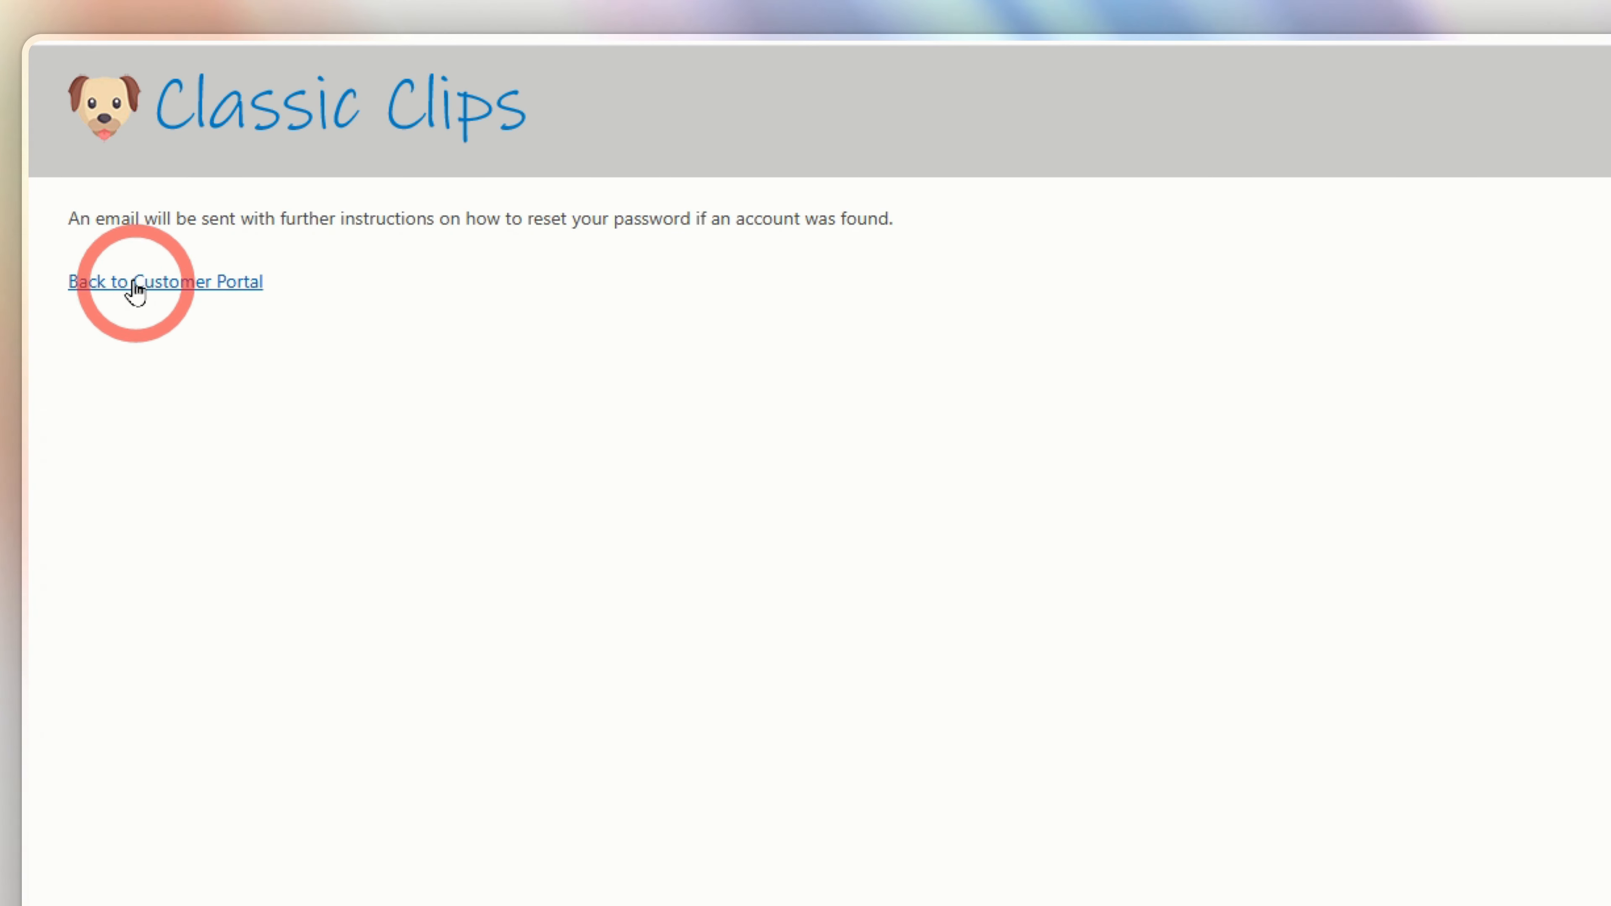
{"action": "left_click", "coordinate": [123, 286]}
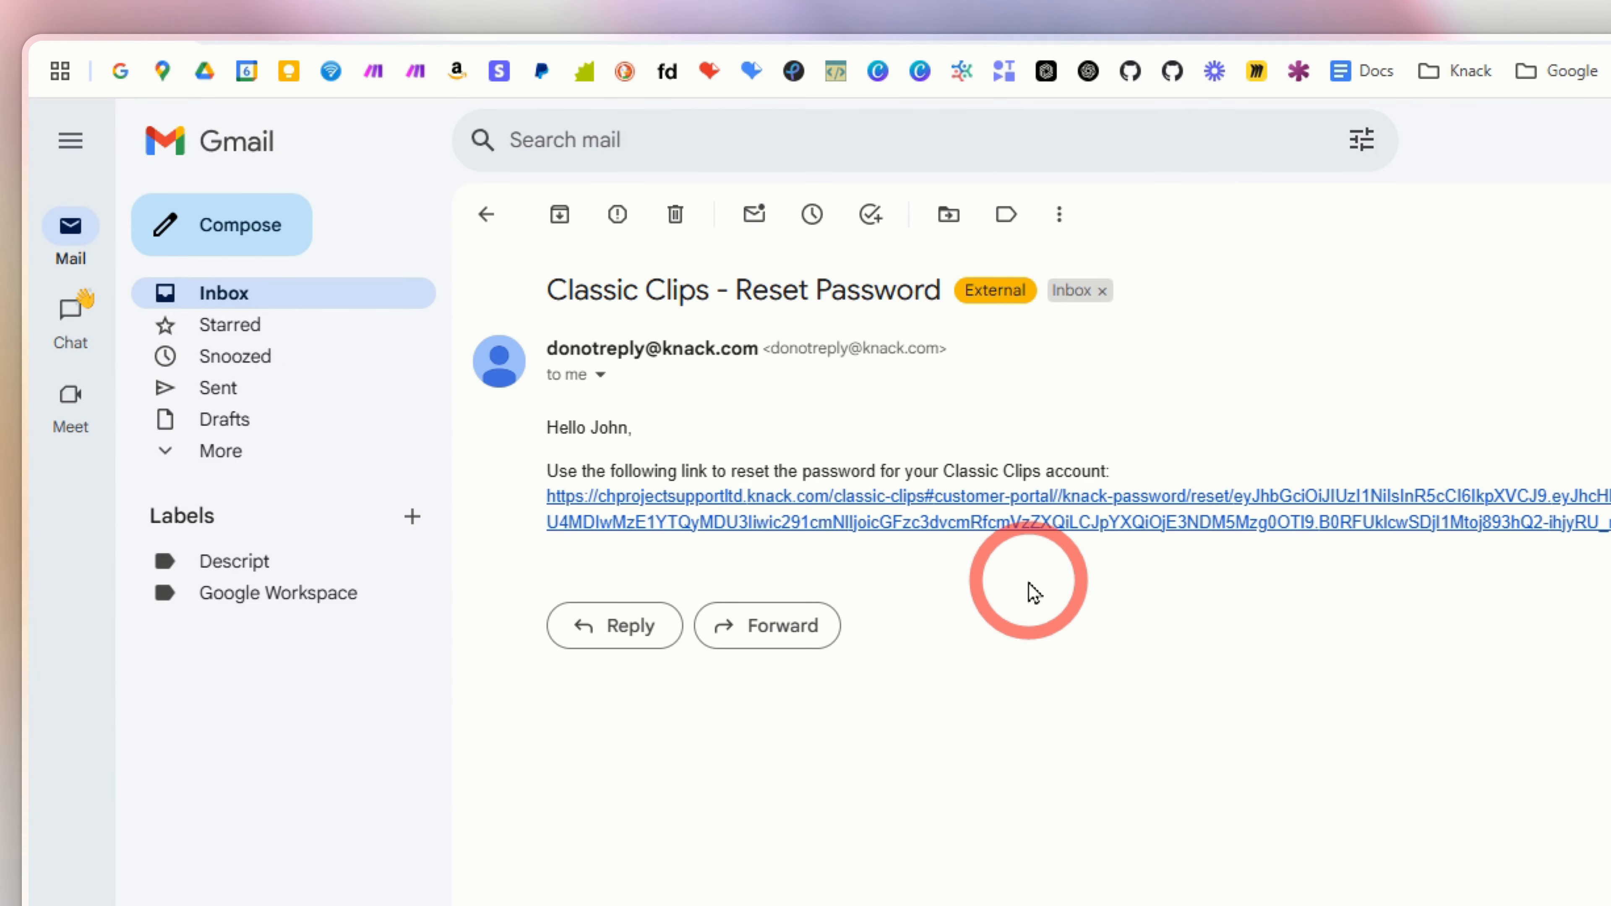
{"action": "left_click", "coordinate": [1053, 525]}
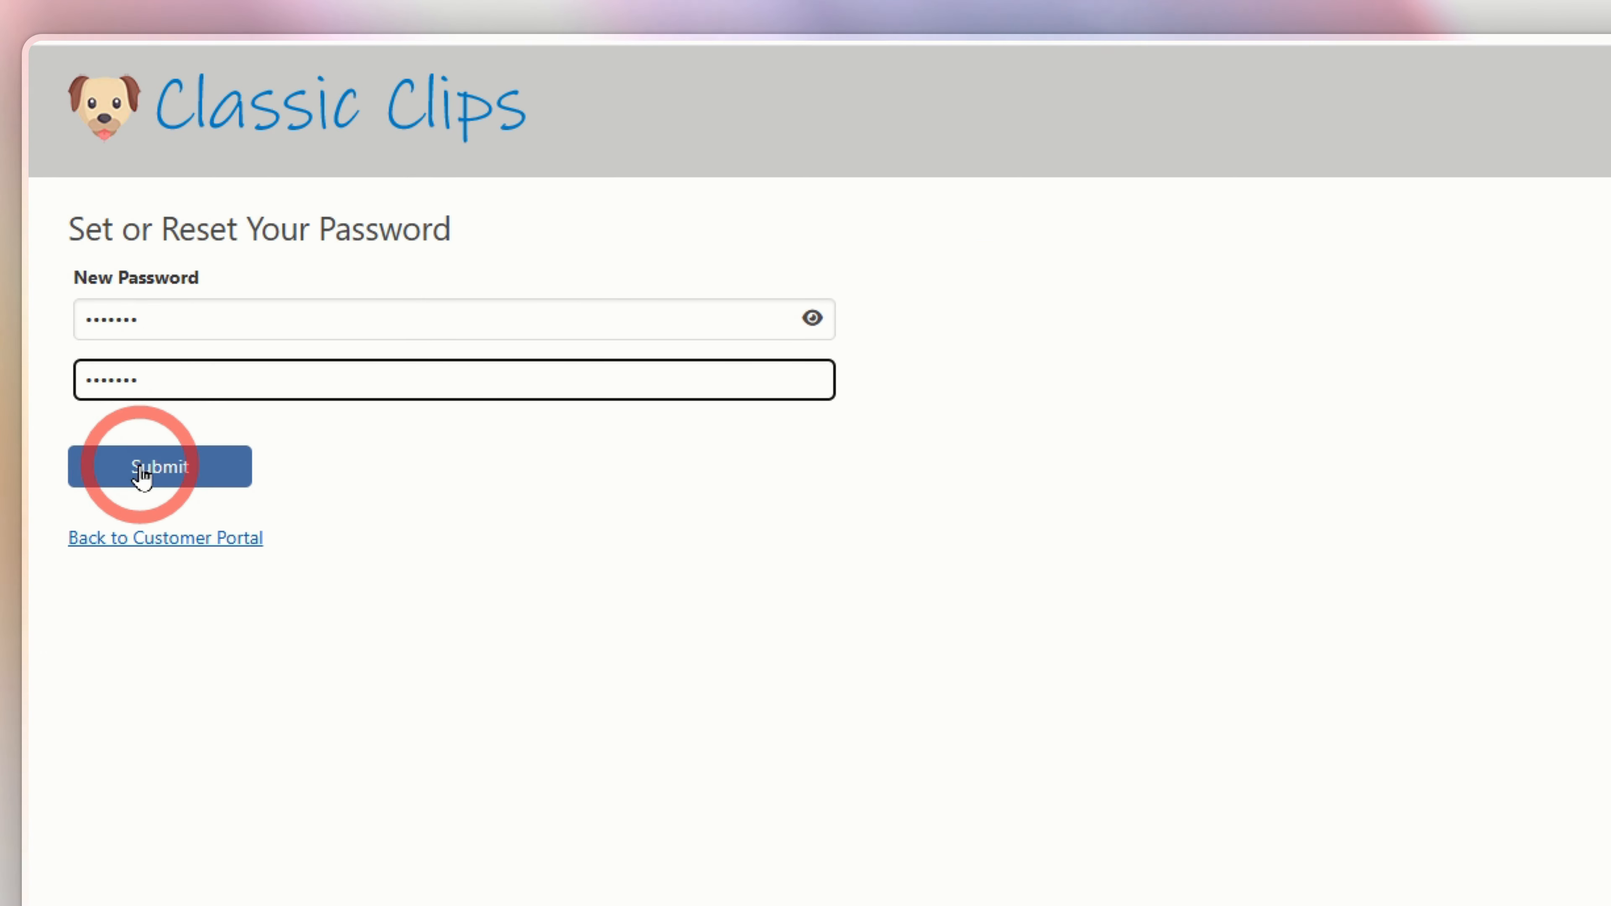
{"action": "left_click", "coordinate": [179, 470]}
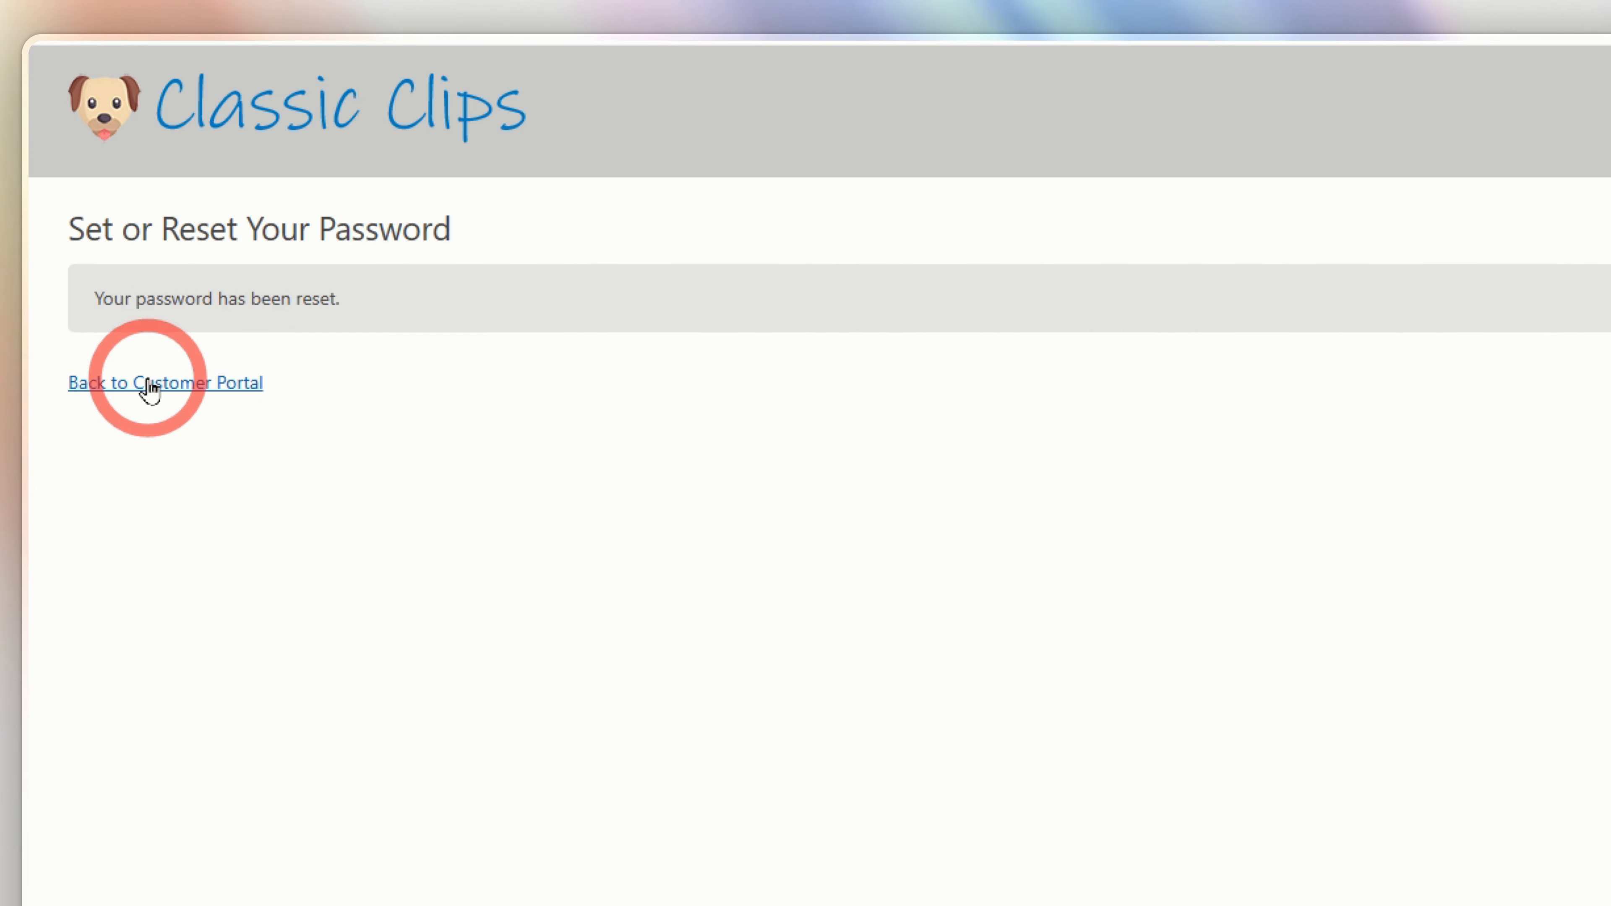
{"action": "left_click", "coordinate": [198, 391]}
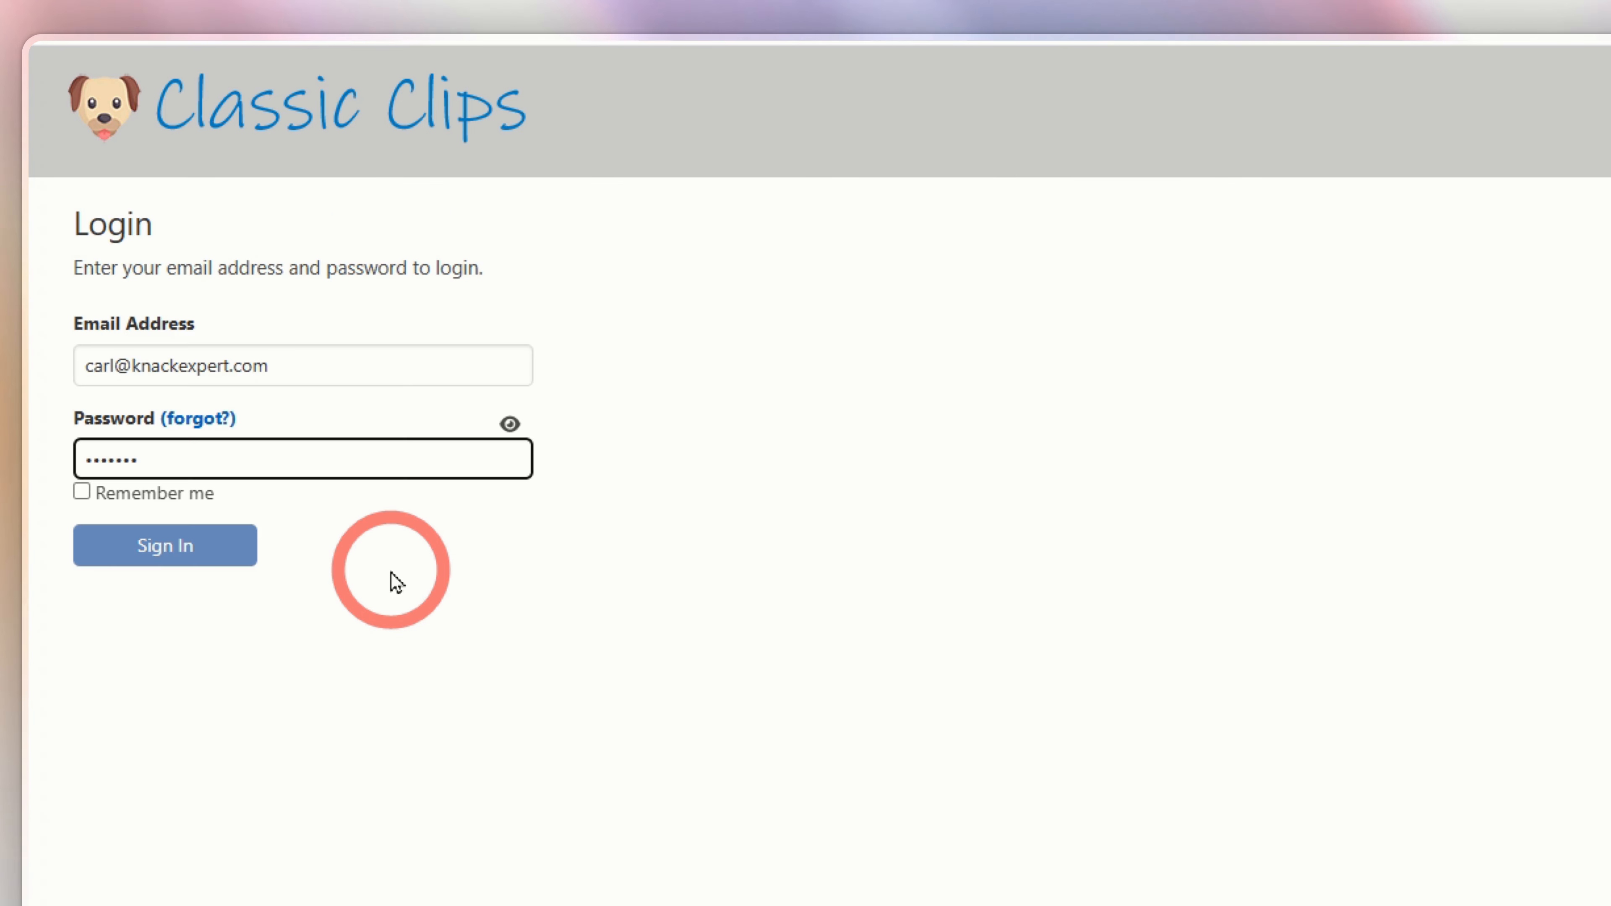
- Sign in with the new credentials and scroll through the client's details and four pets
{"action": "left_click", "coordinate": [206, 570]}
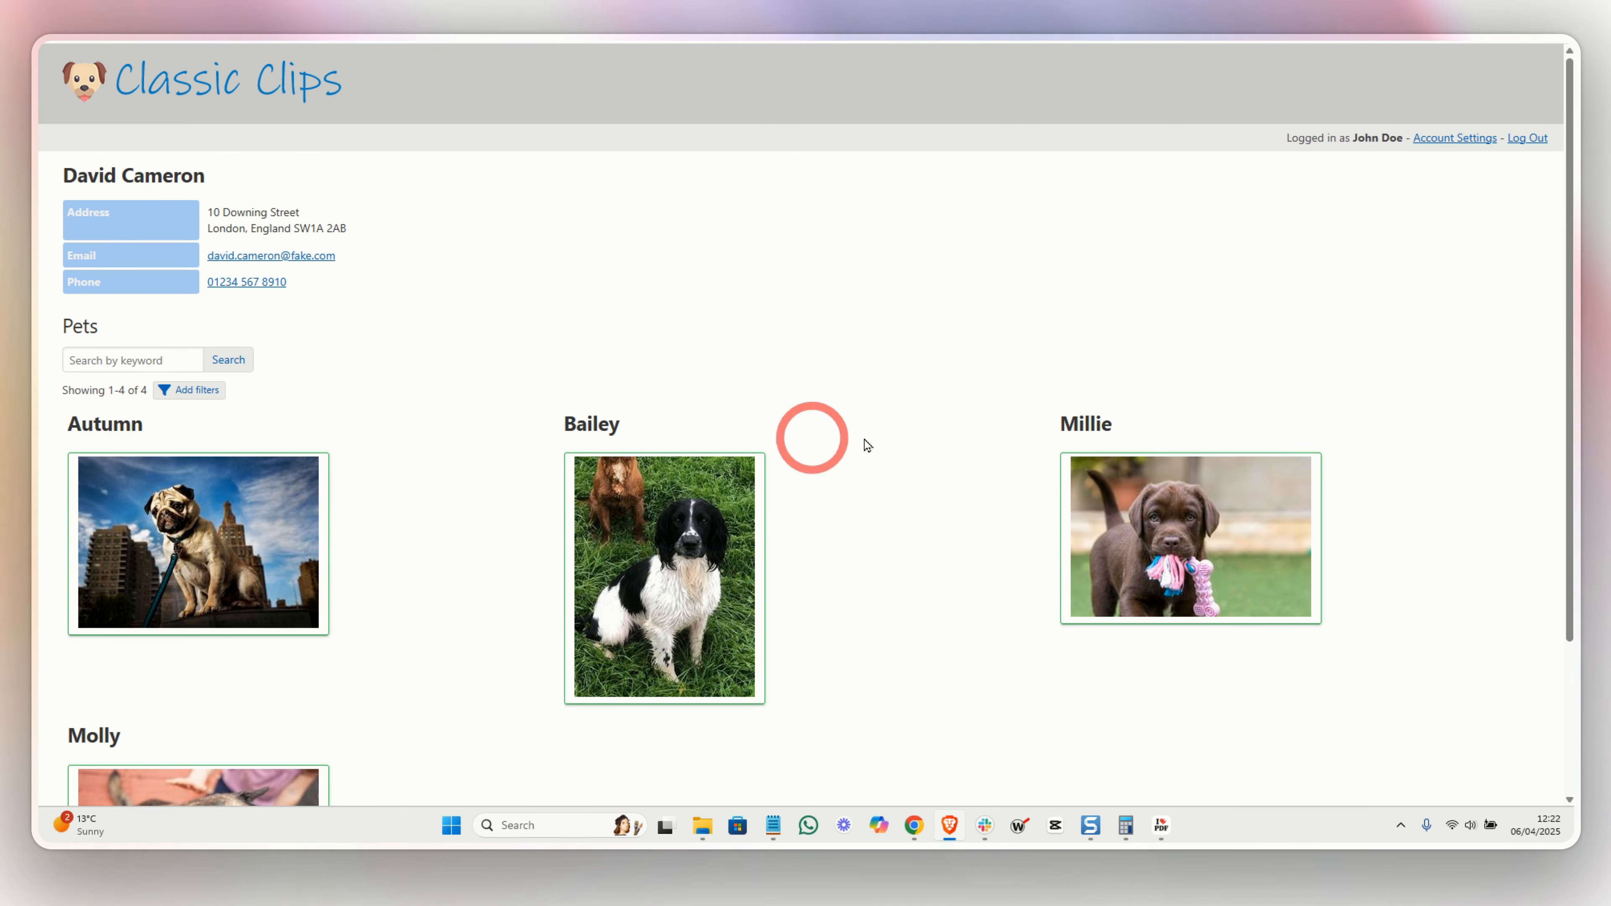
{"action": "scroll", "coordinate": [887, 488], "scroll_direction": "down", "scroll_amount": 1}
{"action": "scroll", "coordinate": [887, 487], "scroll_direction": "down", "scroll_amount": 2}
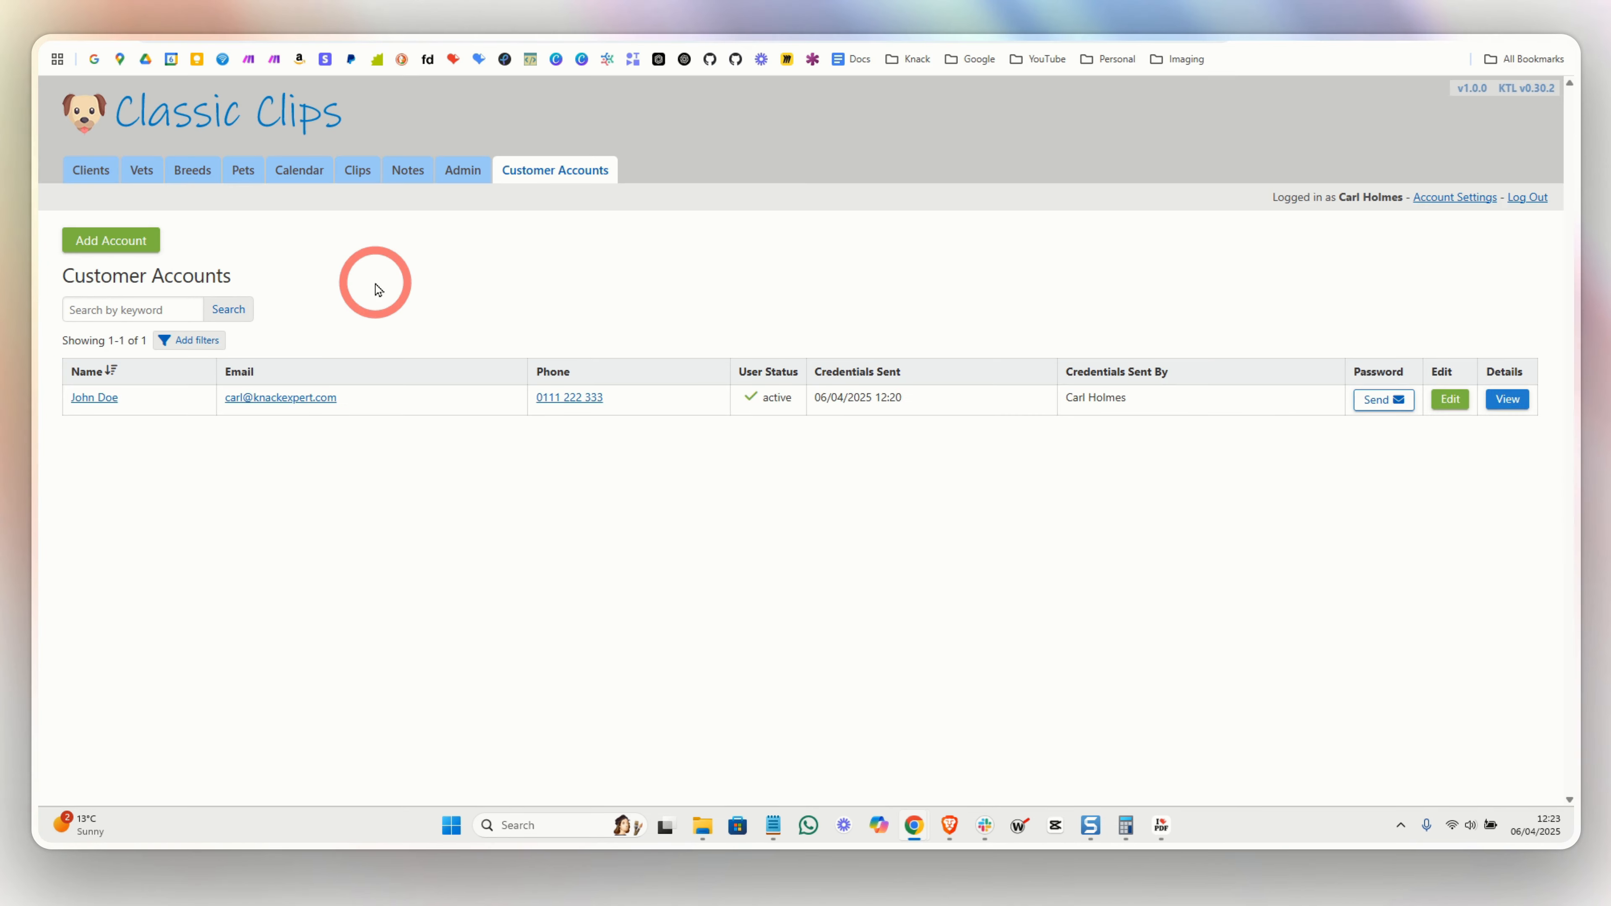
- Open the current client's details and check its Customers section
{"action": "left_click", "coordinate": [94, 180]}
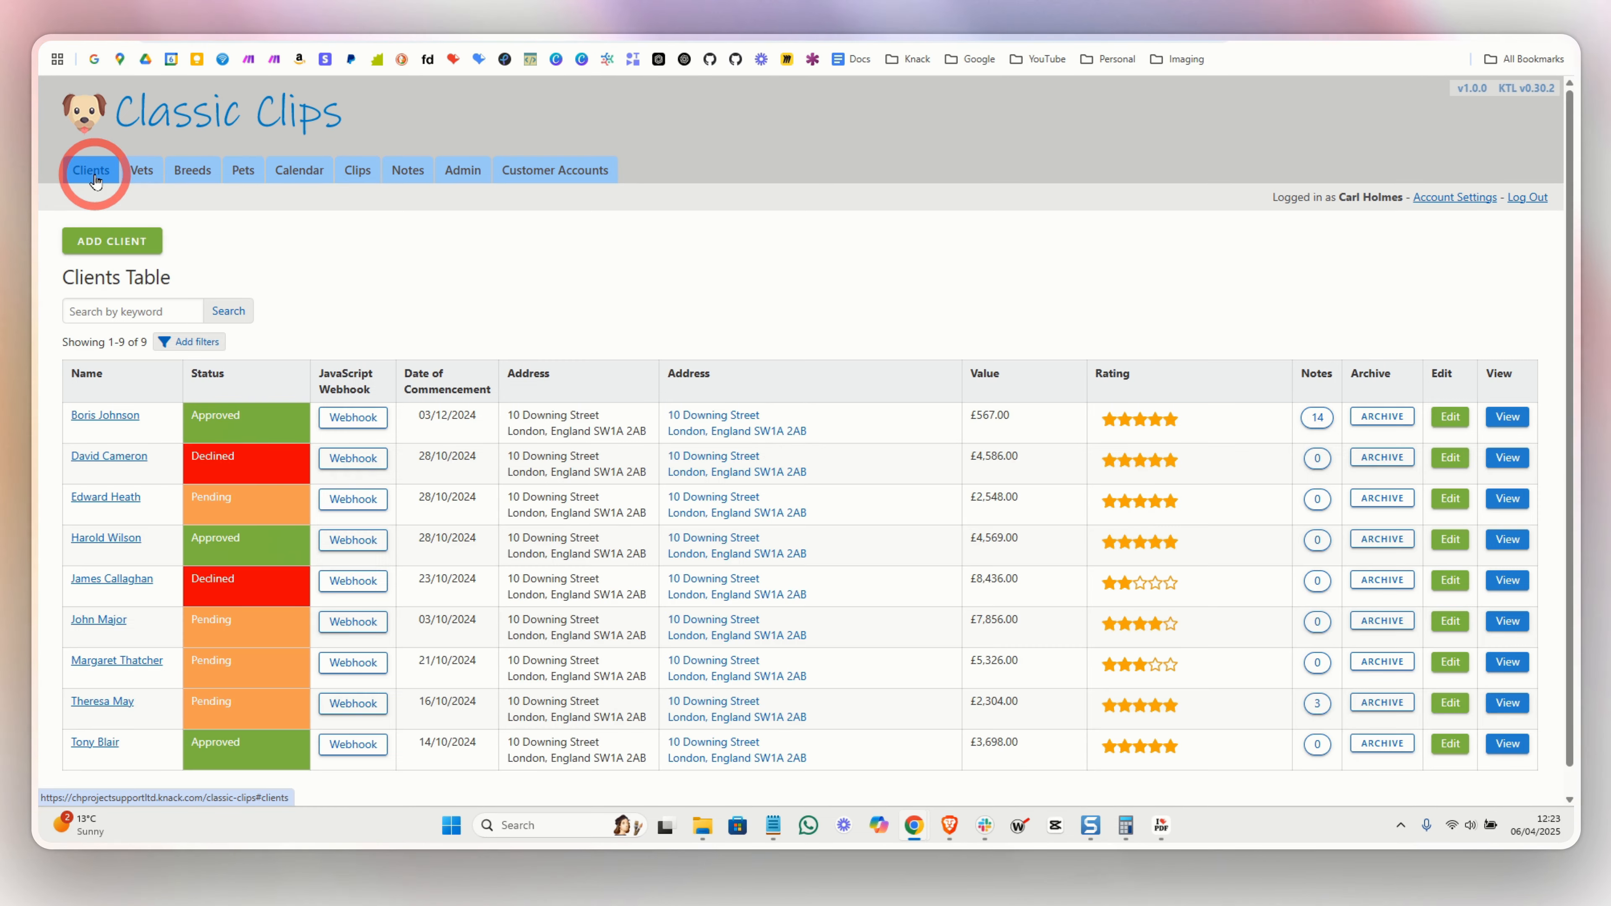
{"action": "left_click", "coordinate": [101, 462]}
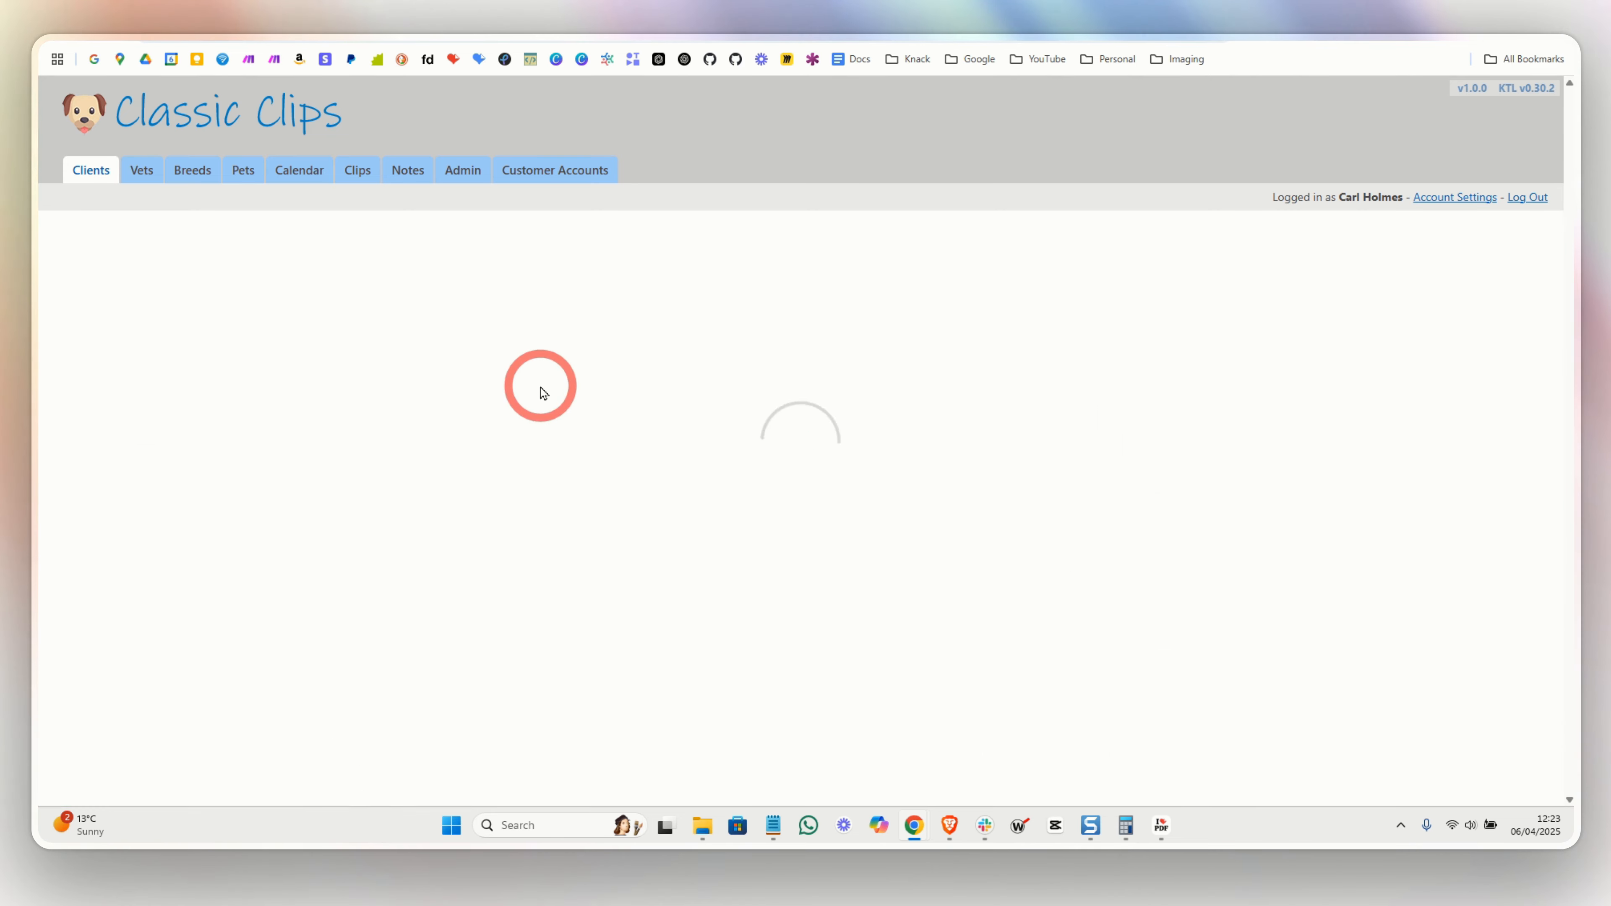
{"action": "scroll", "coordinate": [528, 385], "scroll_direction": "down", "scroll_amount": 10}
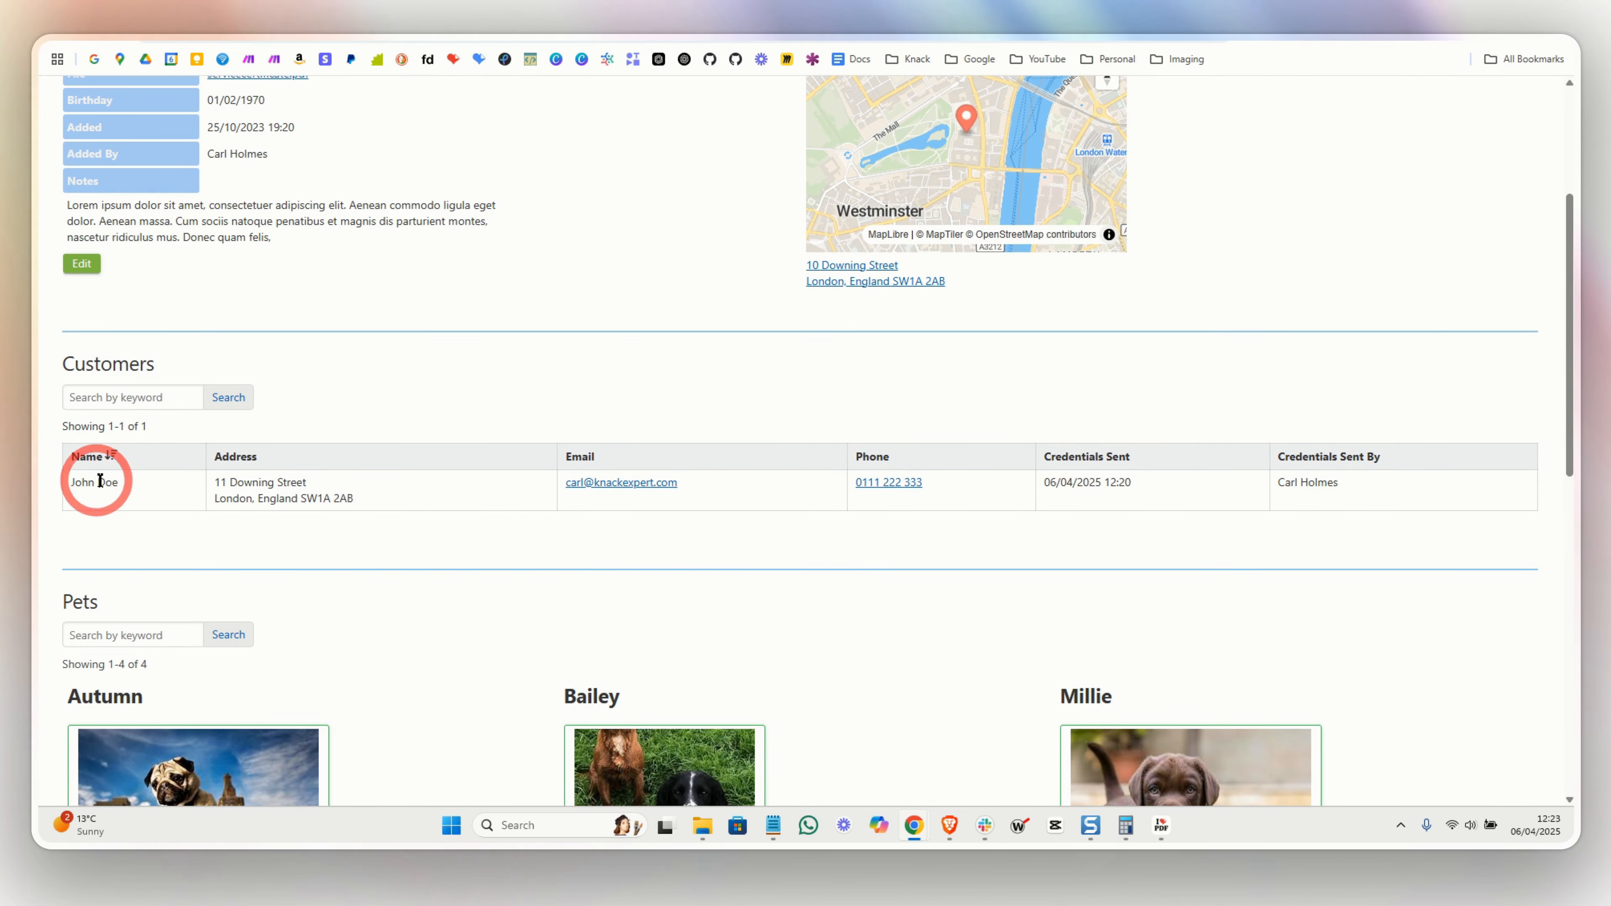
{"action": "scroll", "coordinate": [327, 479], "scroll_direction": "down", "scroll_amount": 5}
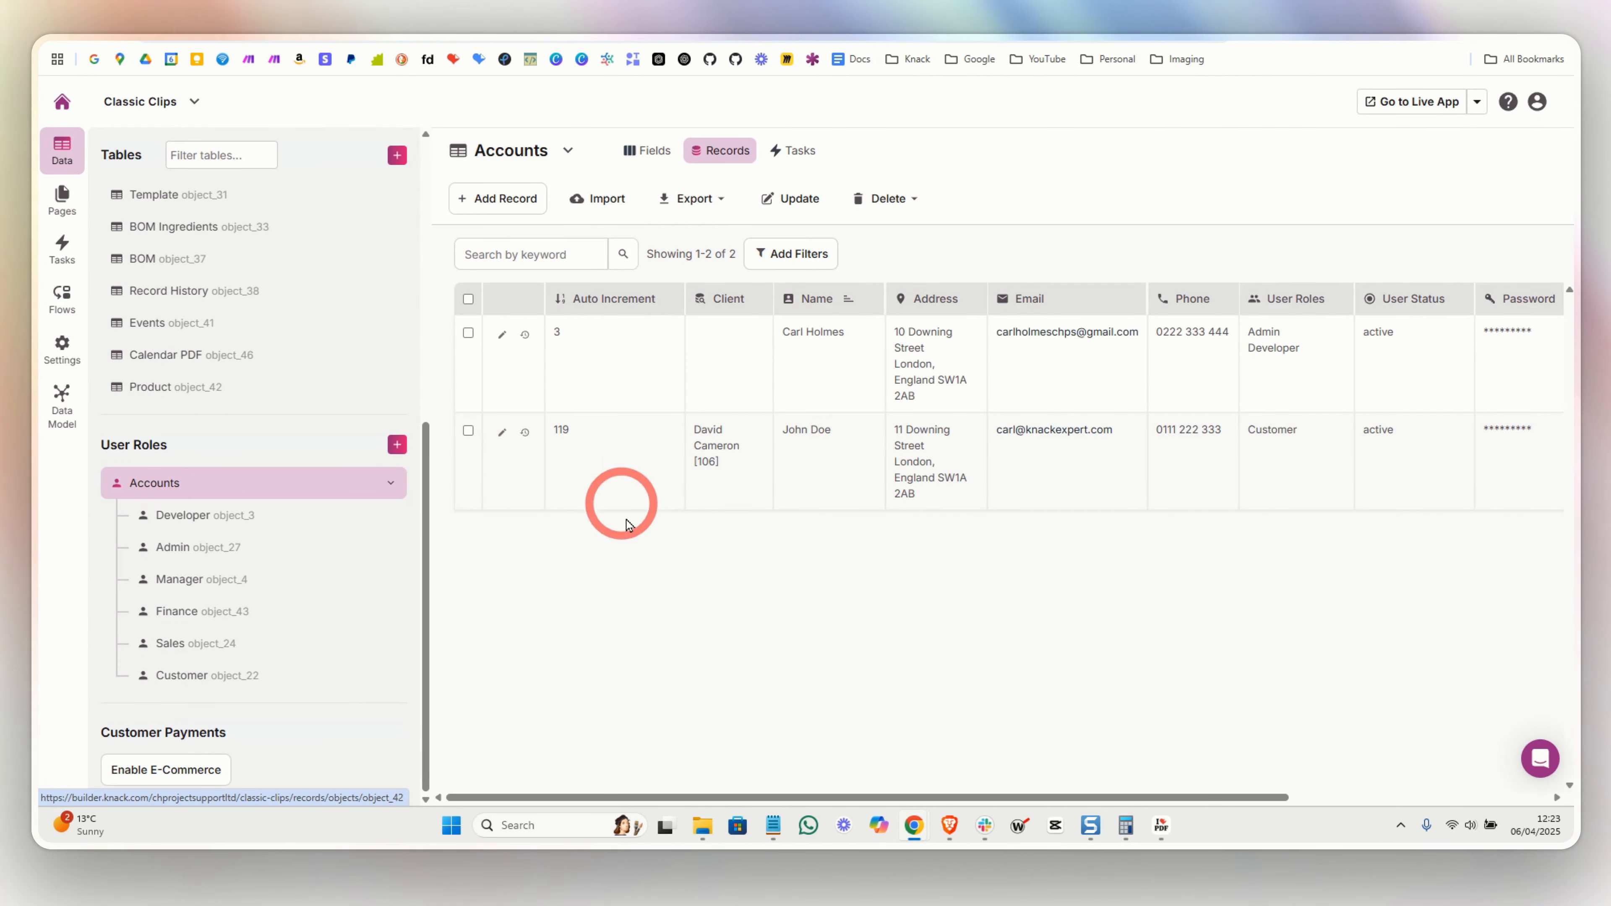
- In the Accounts table, change the account's Client to the first client in the list
{"action": "left_click", "coordinate": [723, 452]}
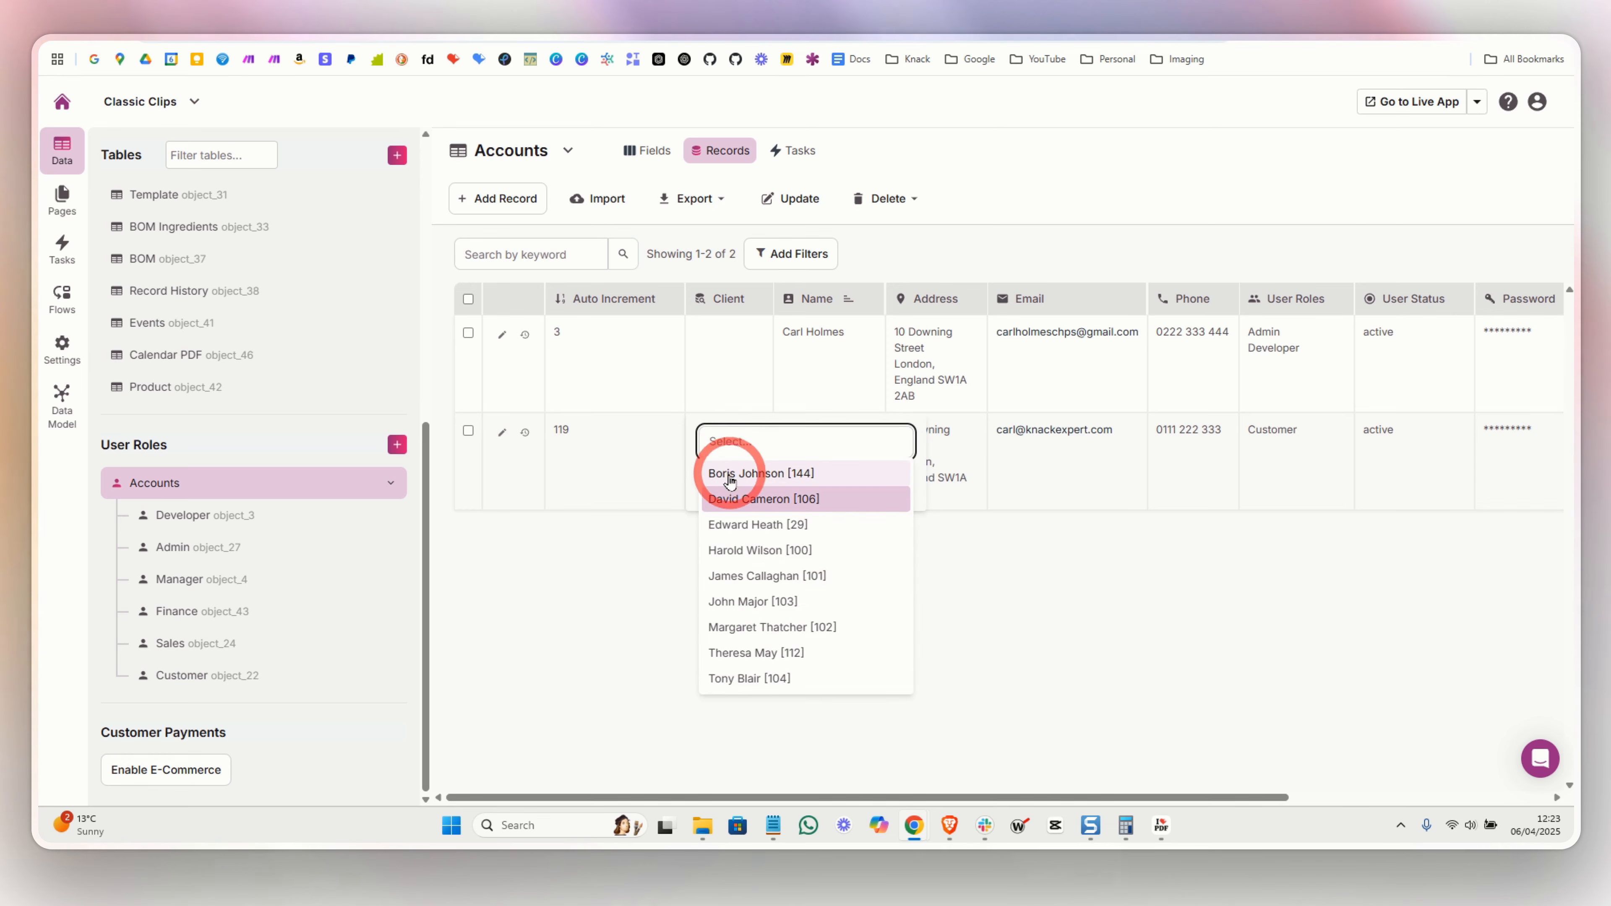
{"action": "left_click", "coordinate": [737, 468]}
{"action": "left_click", "coordinate": [872, 484]}
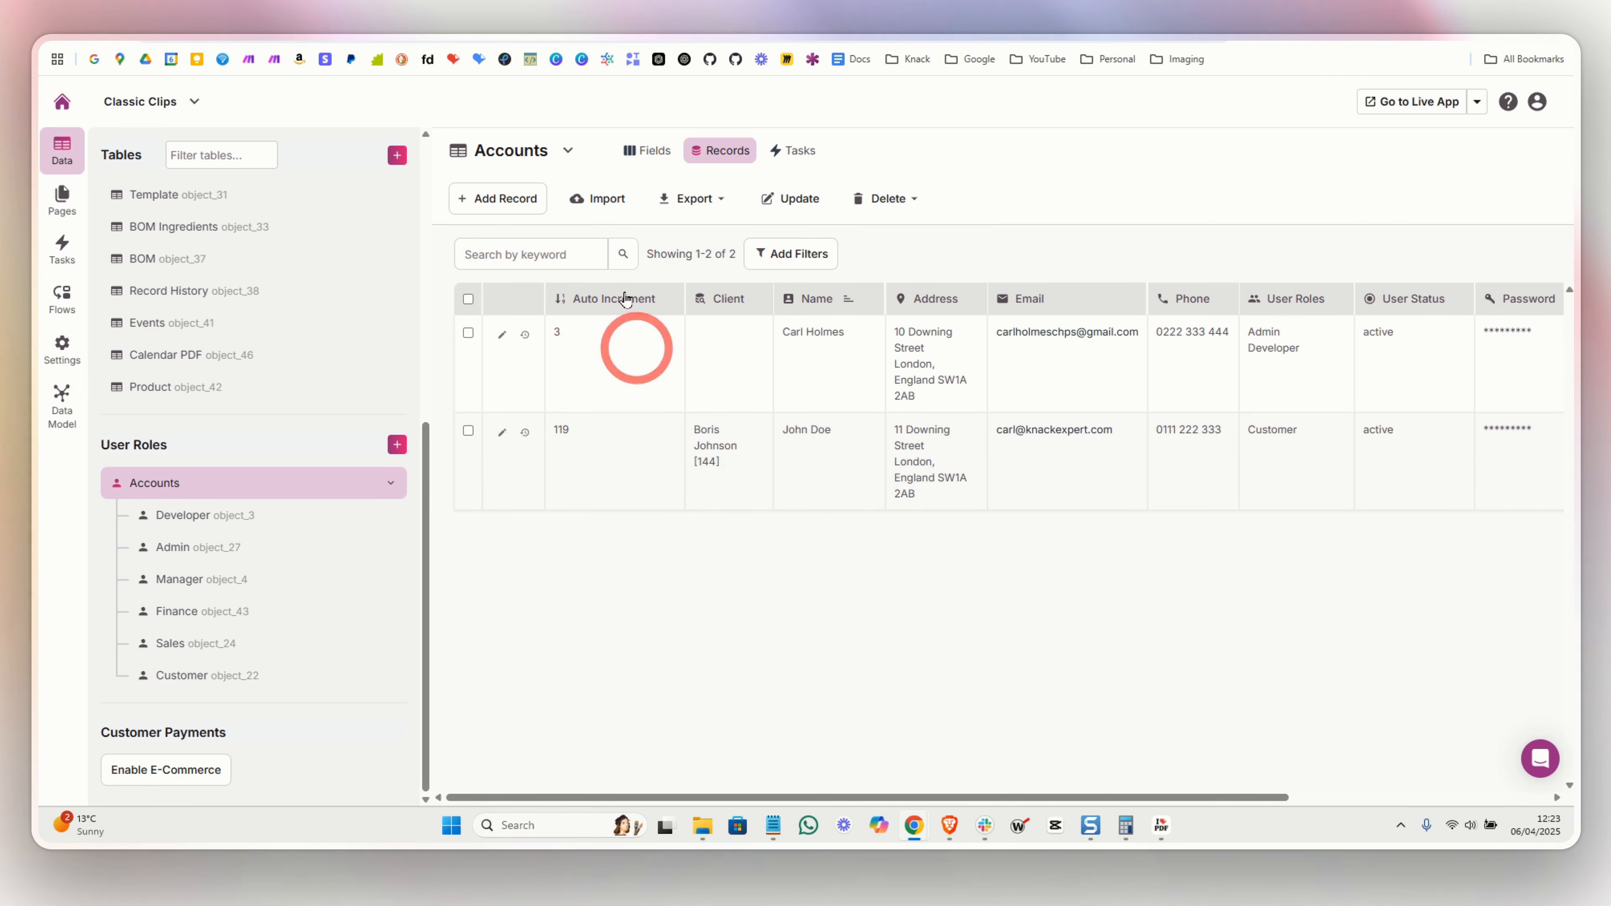
{"action": "left_click", "coordinate": [347, 3]}
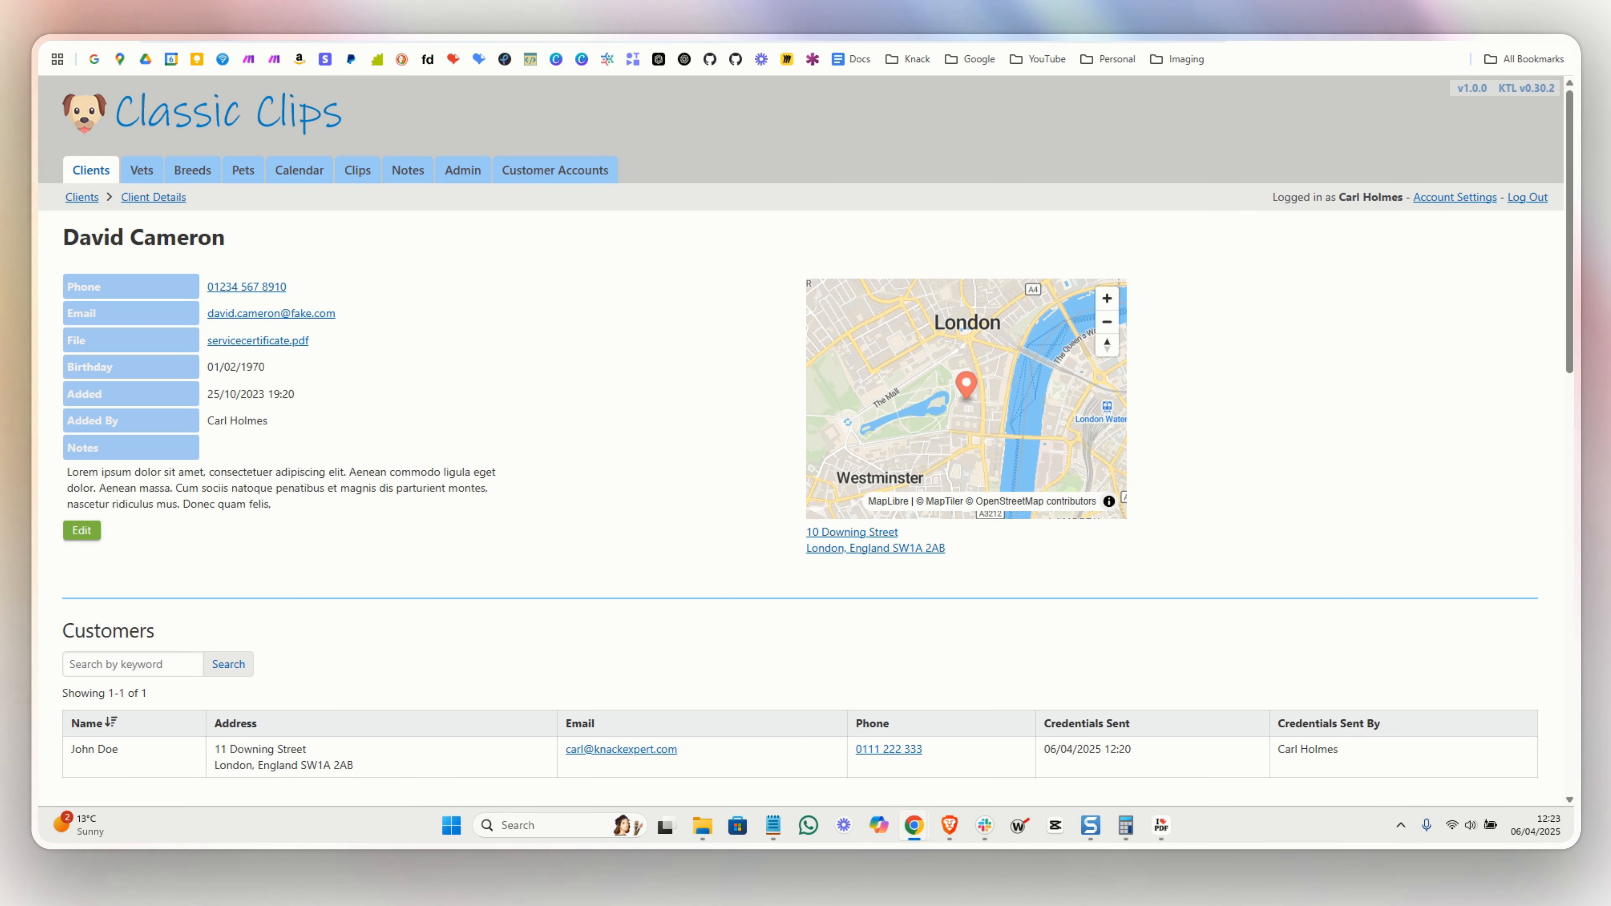
- Open the newly linked client's record from the Clients table and review its details
{"action": "left_click", "coordinate": [82, 197]}
{"action": "left_click", "coordinate": [103, 416]}
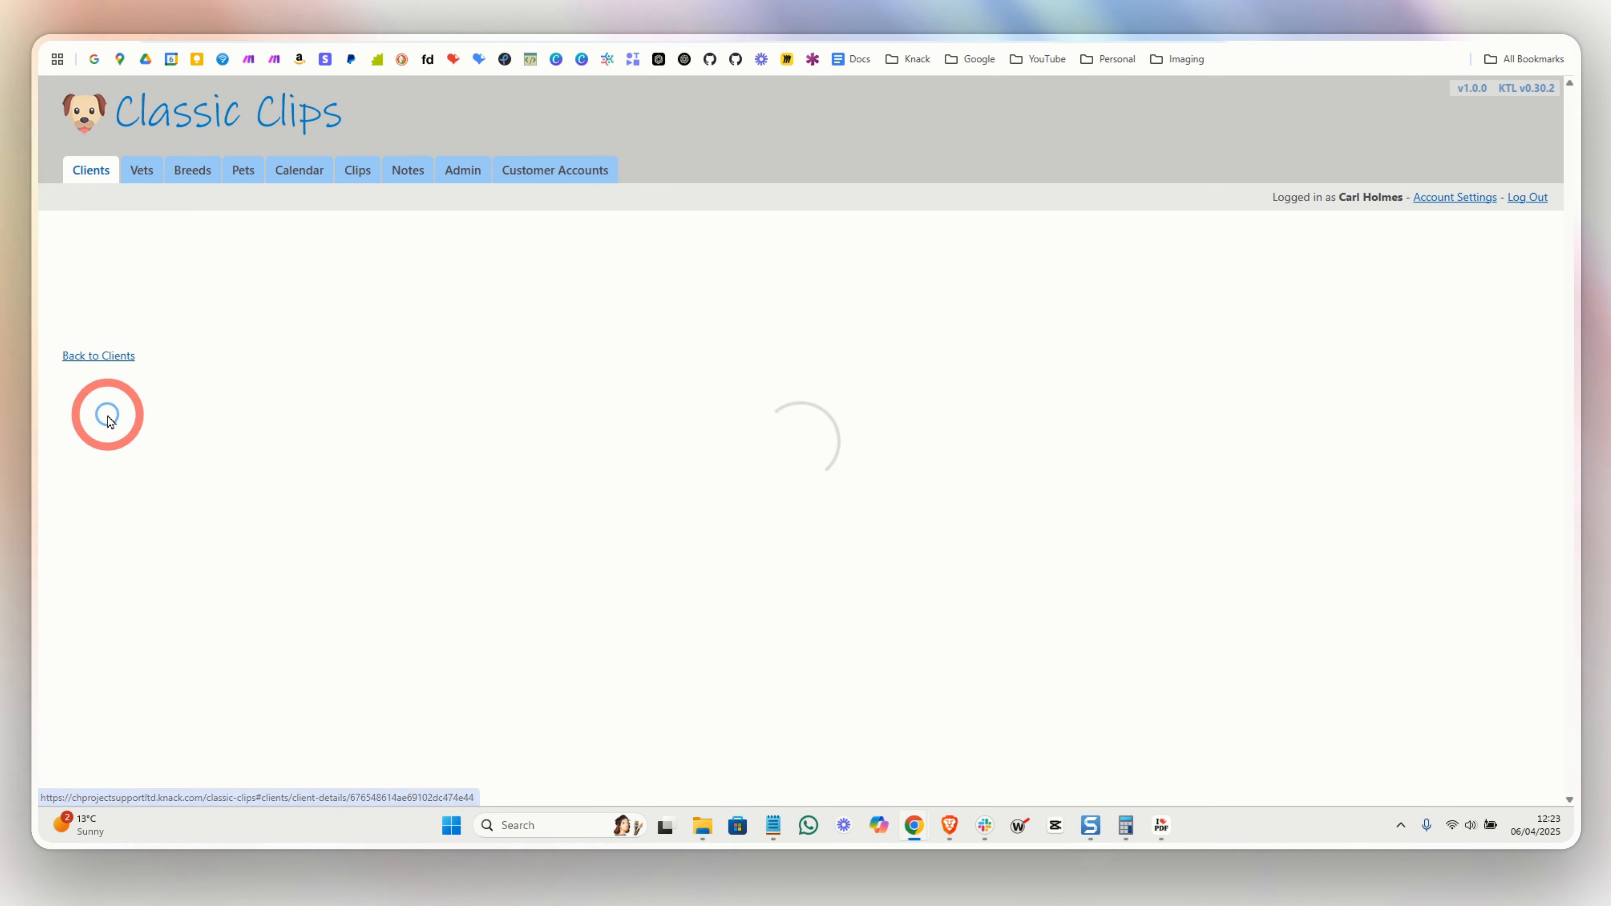
{"action": "scroll", "coordinate": [306, 425], "scroll_direction": "down", "scroll_amount": 3}
{"action": "scroll", "coordinate": [330, 436], "scroll_direction": "down", "scroll_amount": 1}
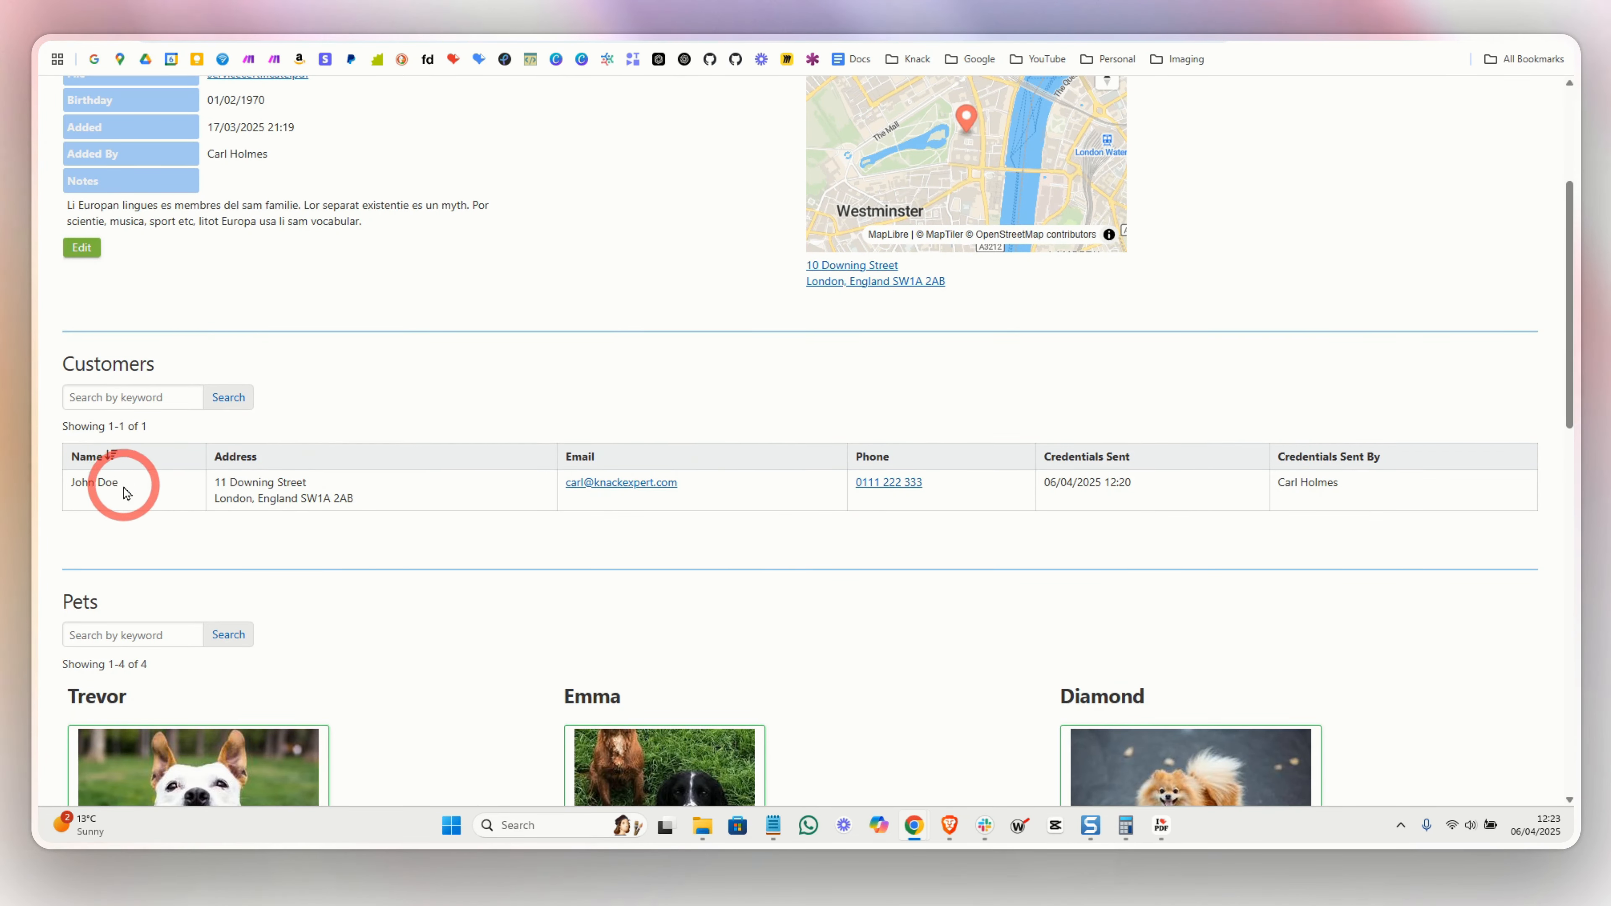
{"action": "scroll", "coordinate": [180, 508], "scroll_direction": "down", "scroll_amount": 6}
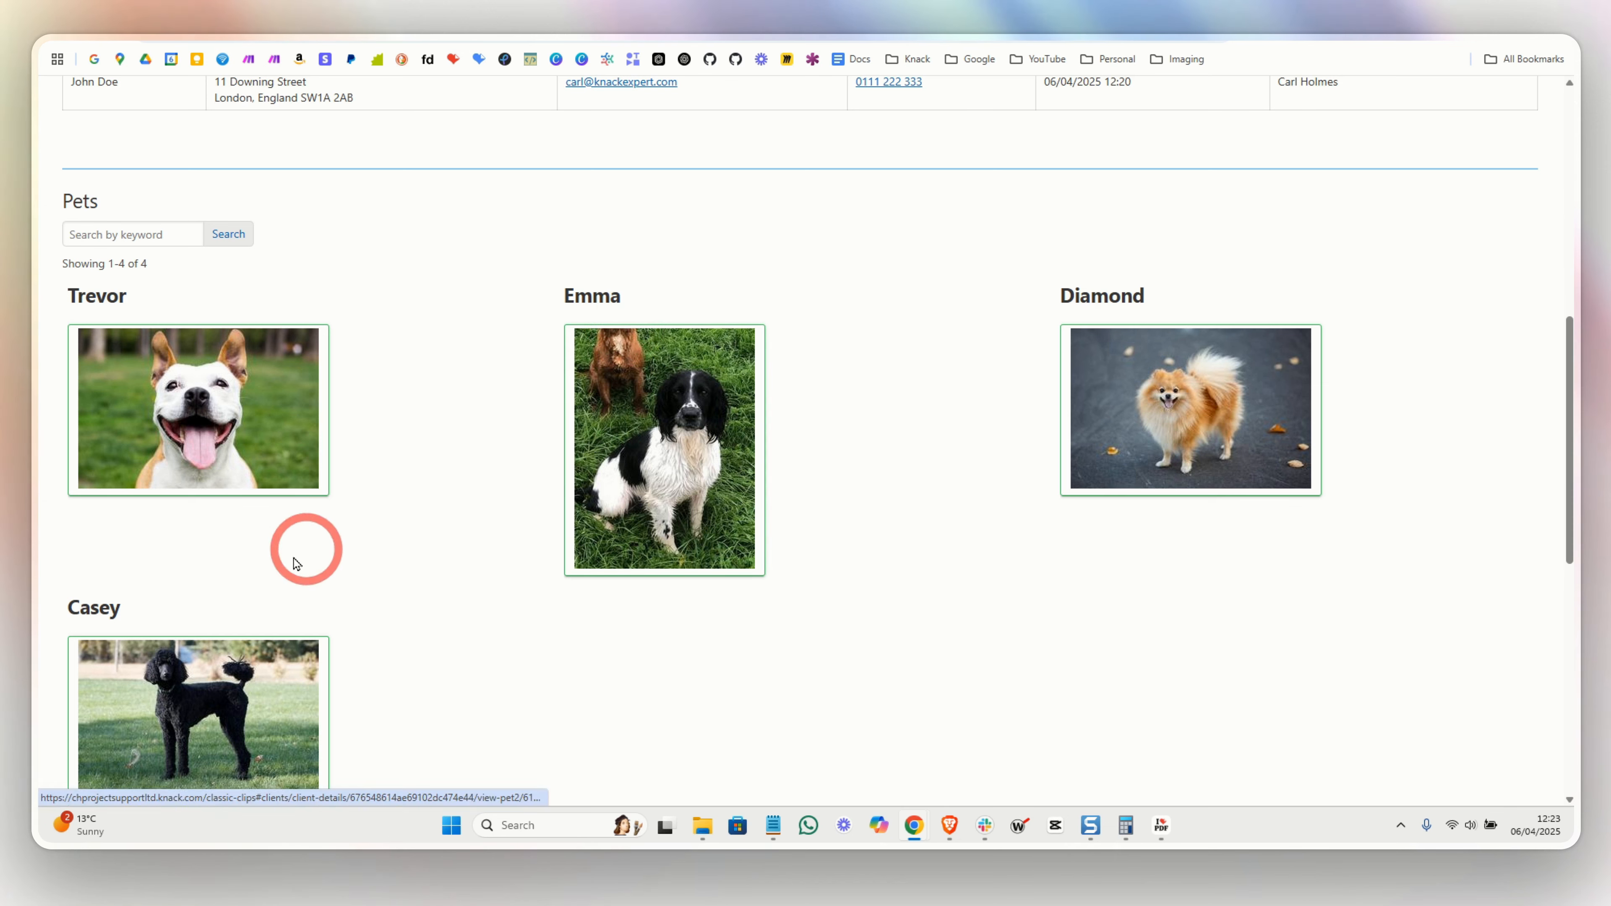
- Reload the customer portal and confirm it shows the pets Trevor, Emma, Diamond and Casey
{"action": "key", "text": "alt+Tab"}
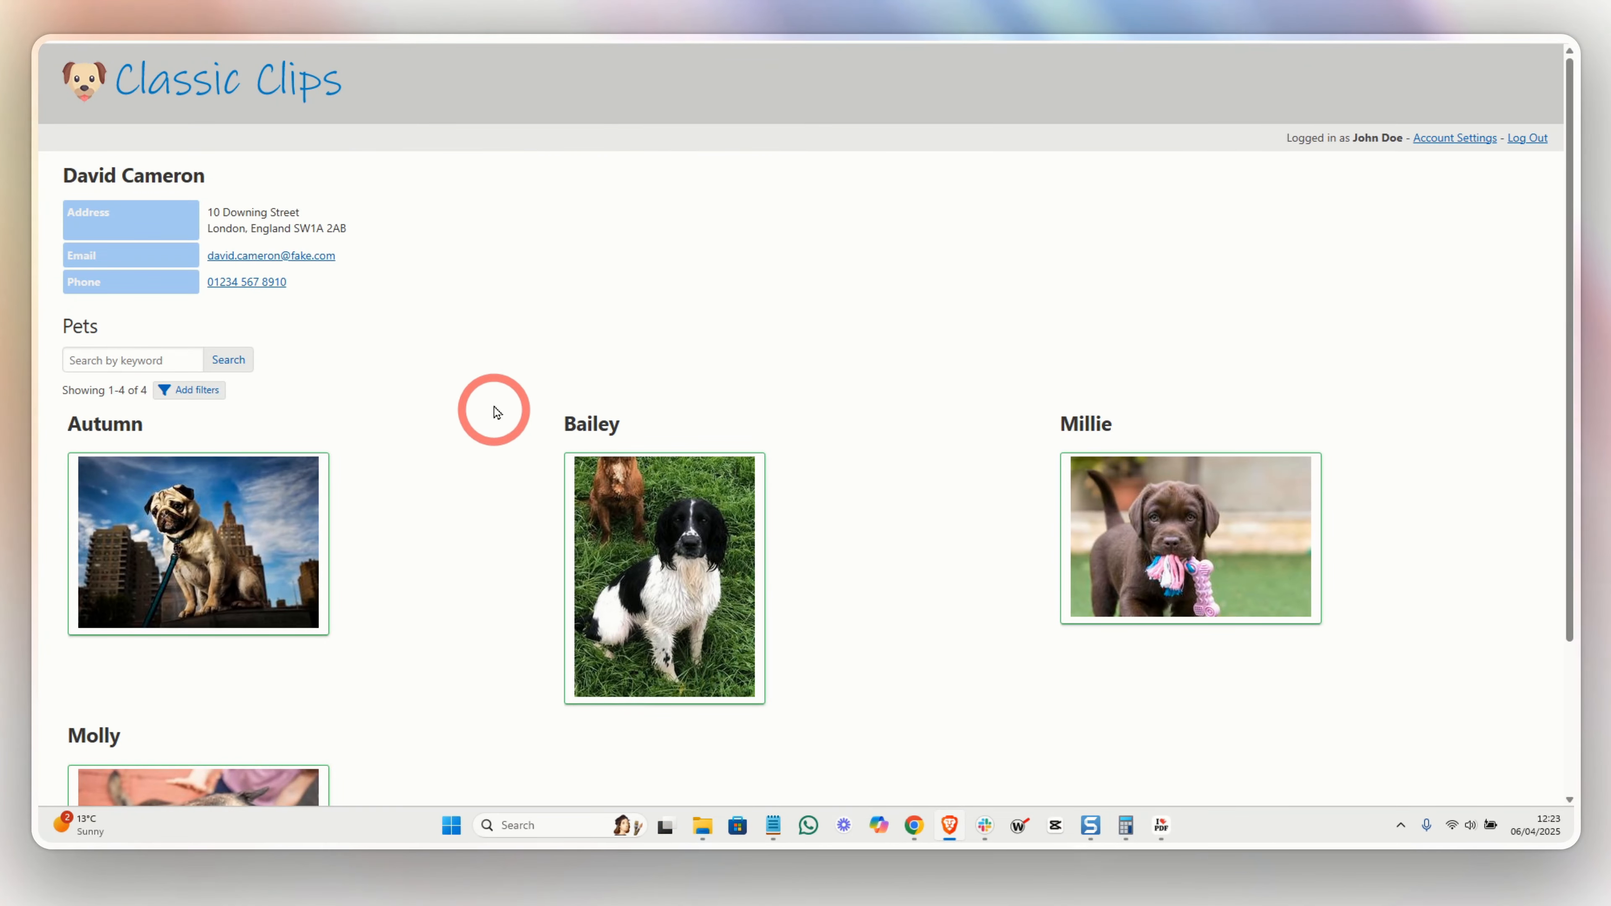
{"action": "left_click", "coordinate": [255, 99]}
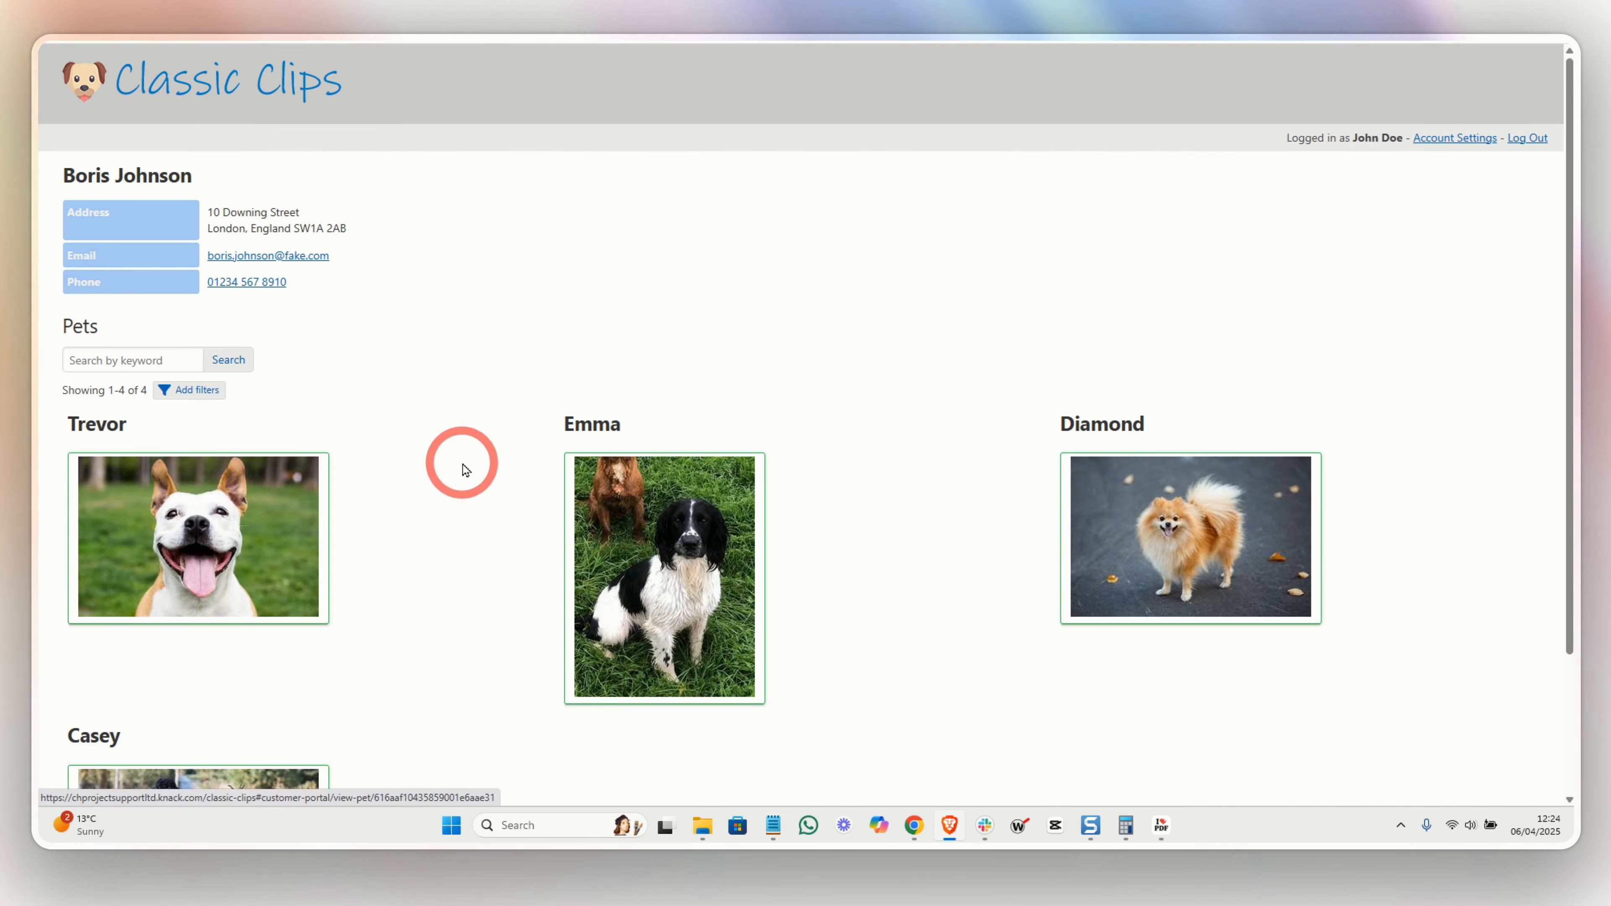
{"action": "scroll", "coordinate": [453, 462], "scroll_direction": "down", "scroll_amount": 2}
{"action": "scroll", "coordinate": [461, 462], "scroll_direction": "up", "scroll_amount": 2}
{"action": "key", "text": "alt+Tab"}
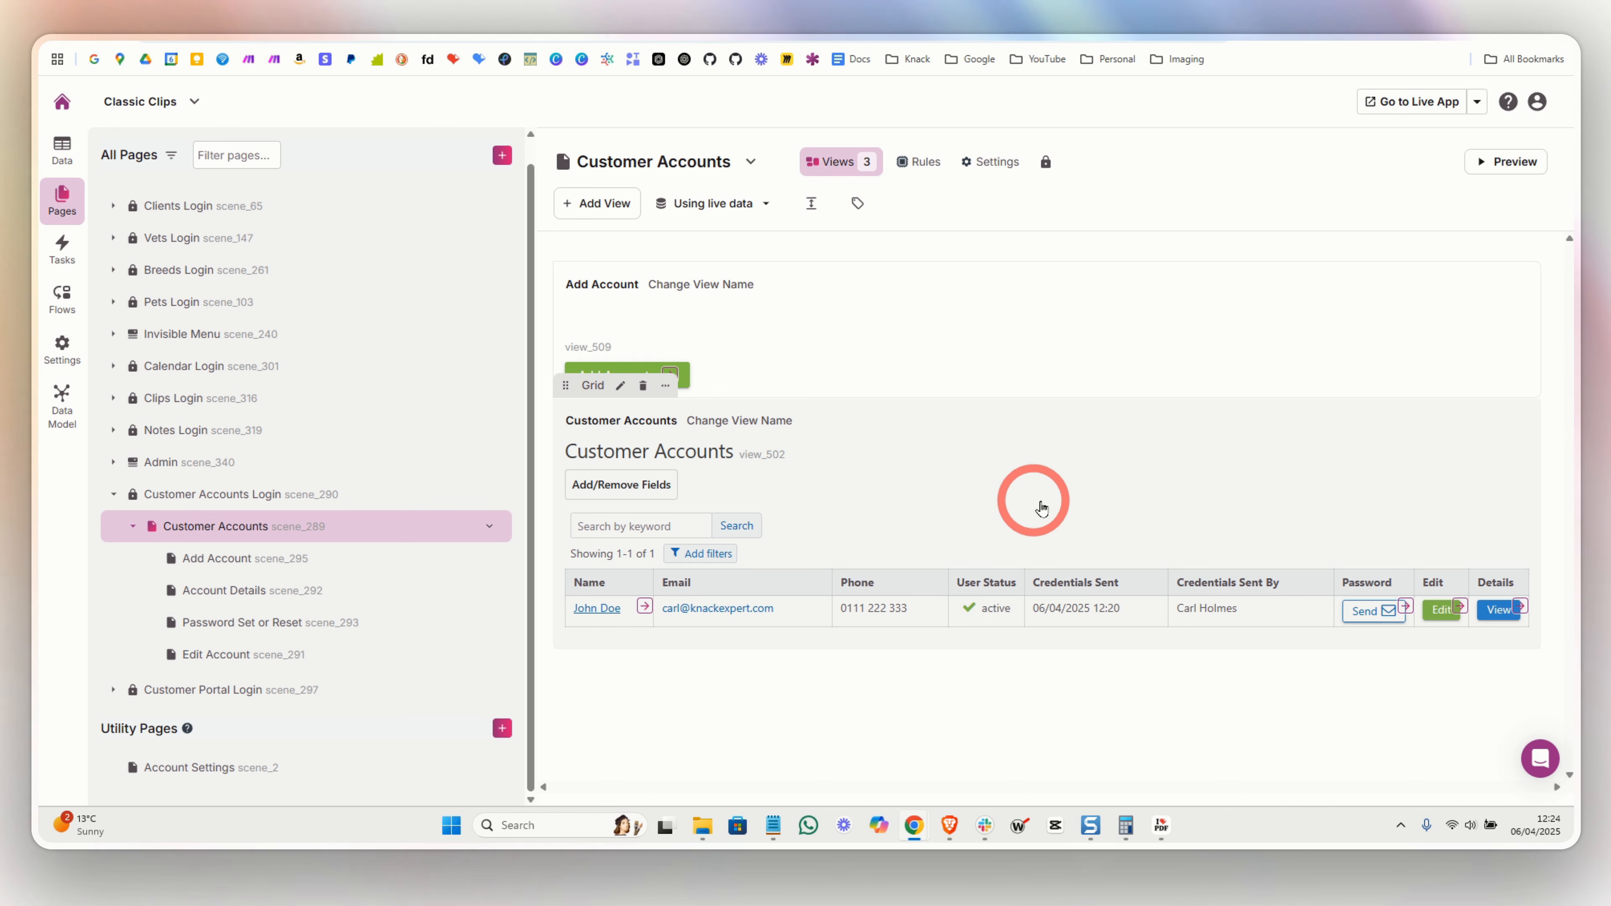
- Copy the 'this link' reset address from the Reset Password form's notification email
{"action": "left_click", "coordinate": [1404, 610]}
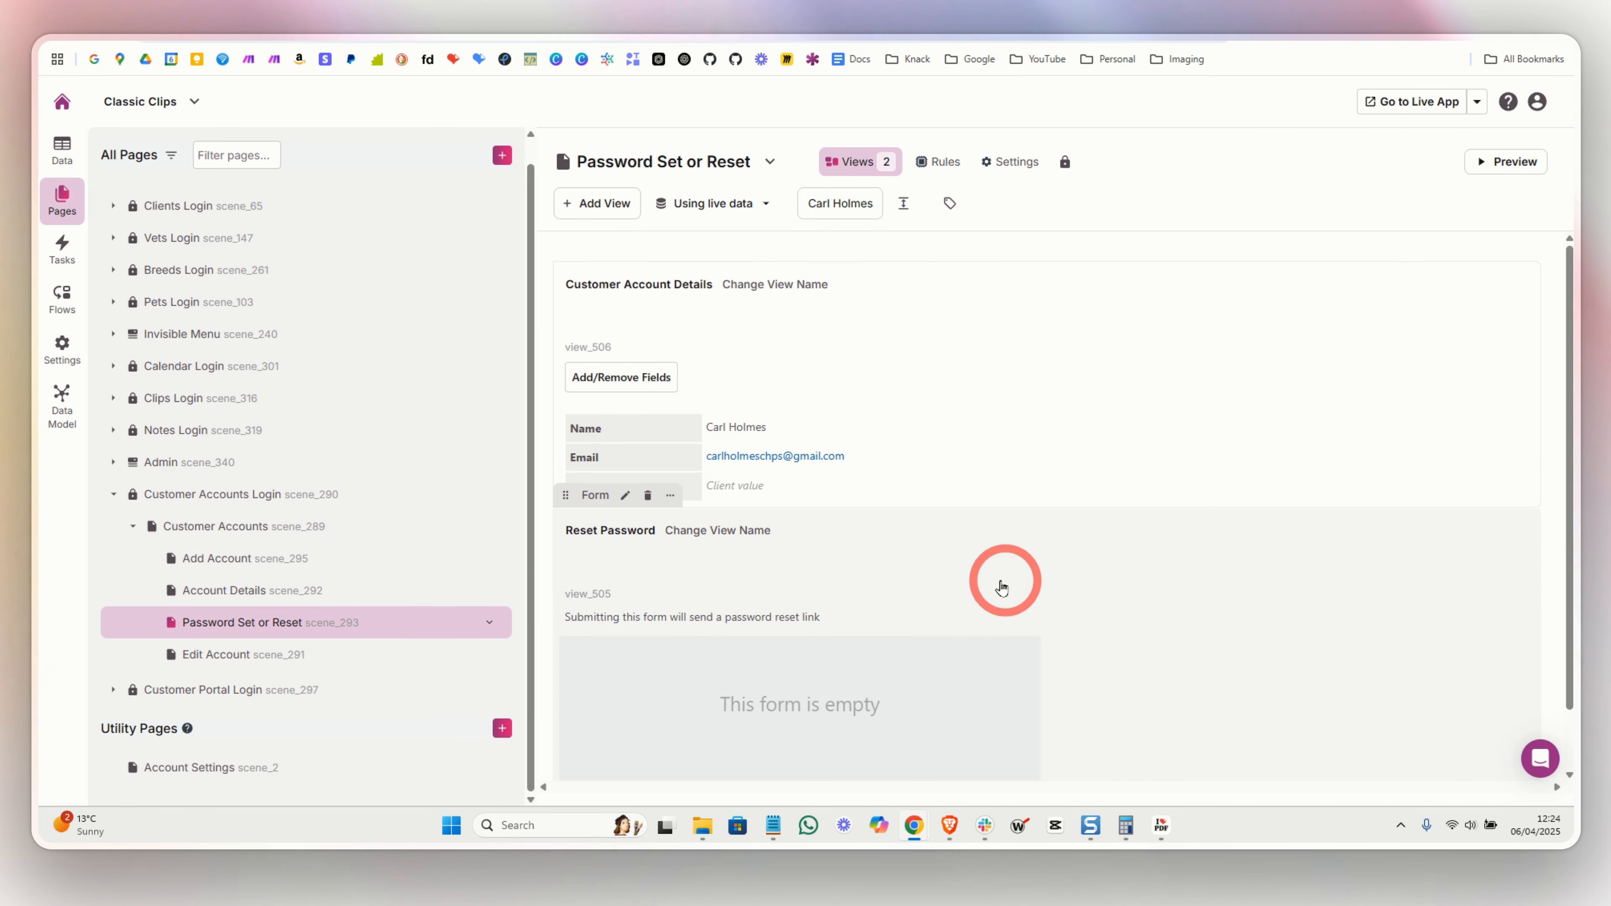
{"action": "left_click", "coordinate": [949, 585]}
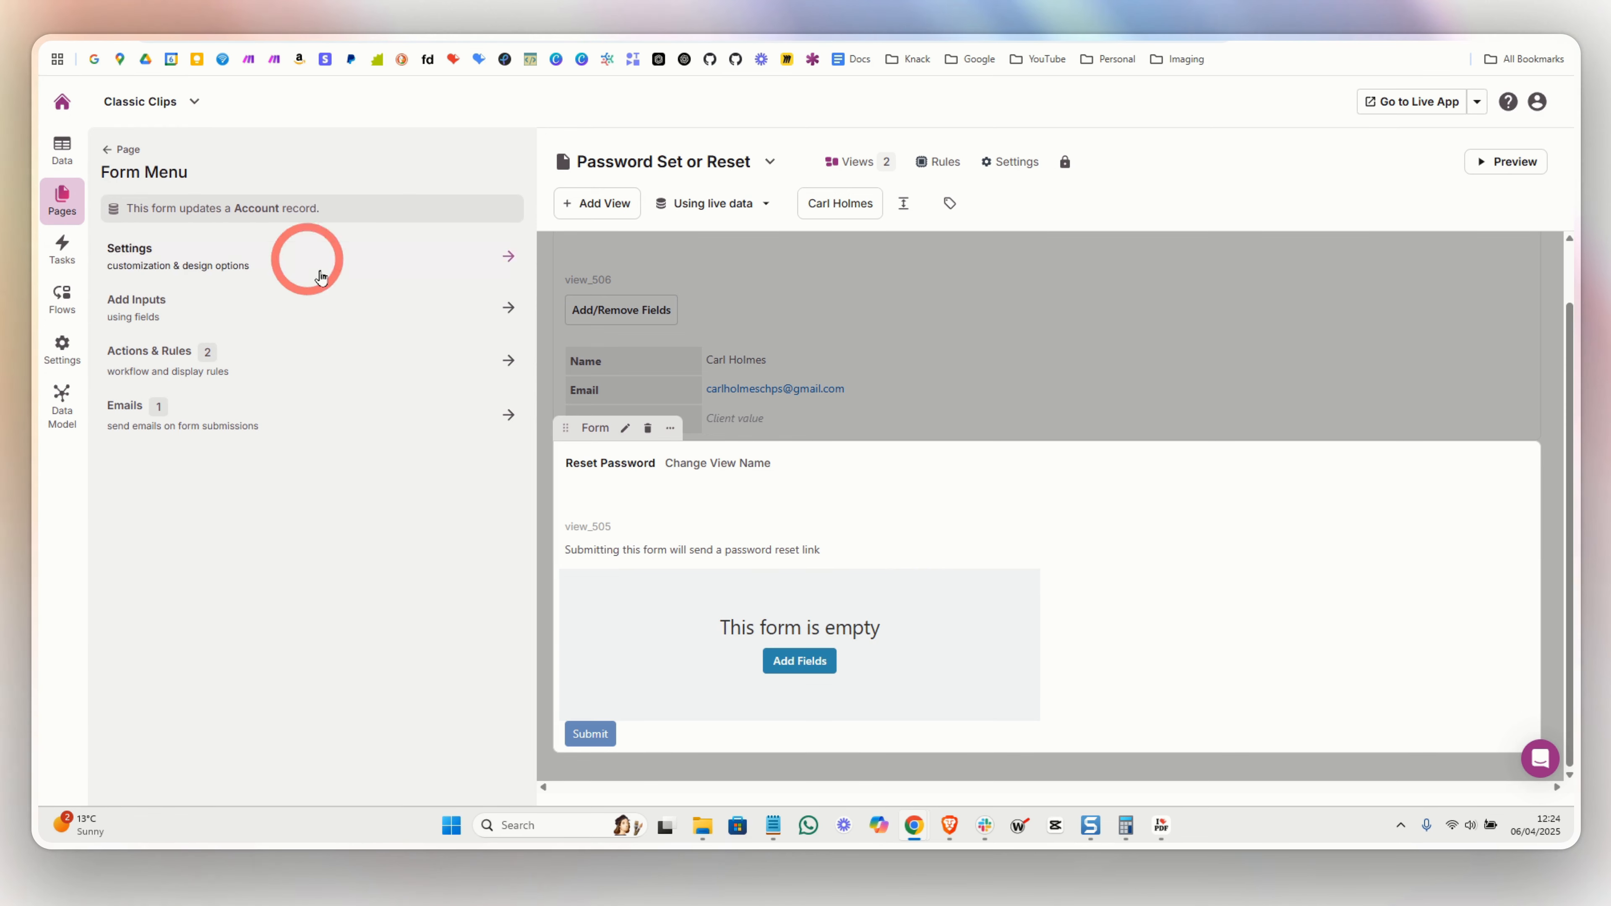
{"action": "left_click", "coordinate": [357, 403]}
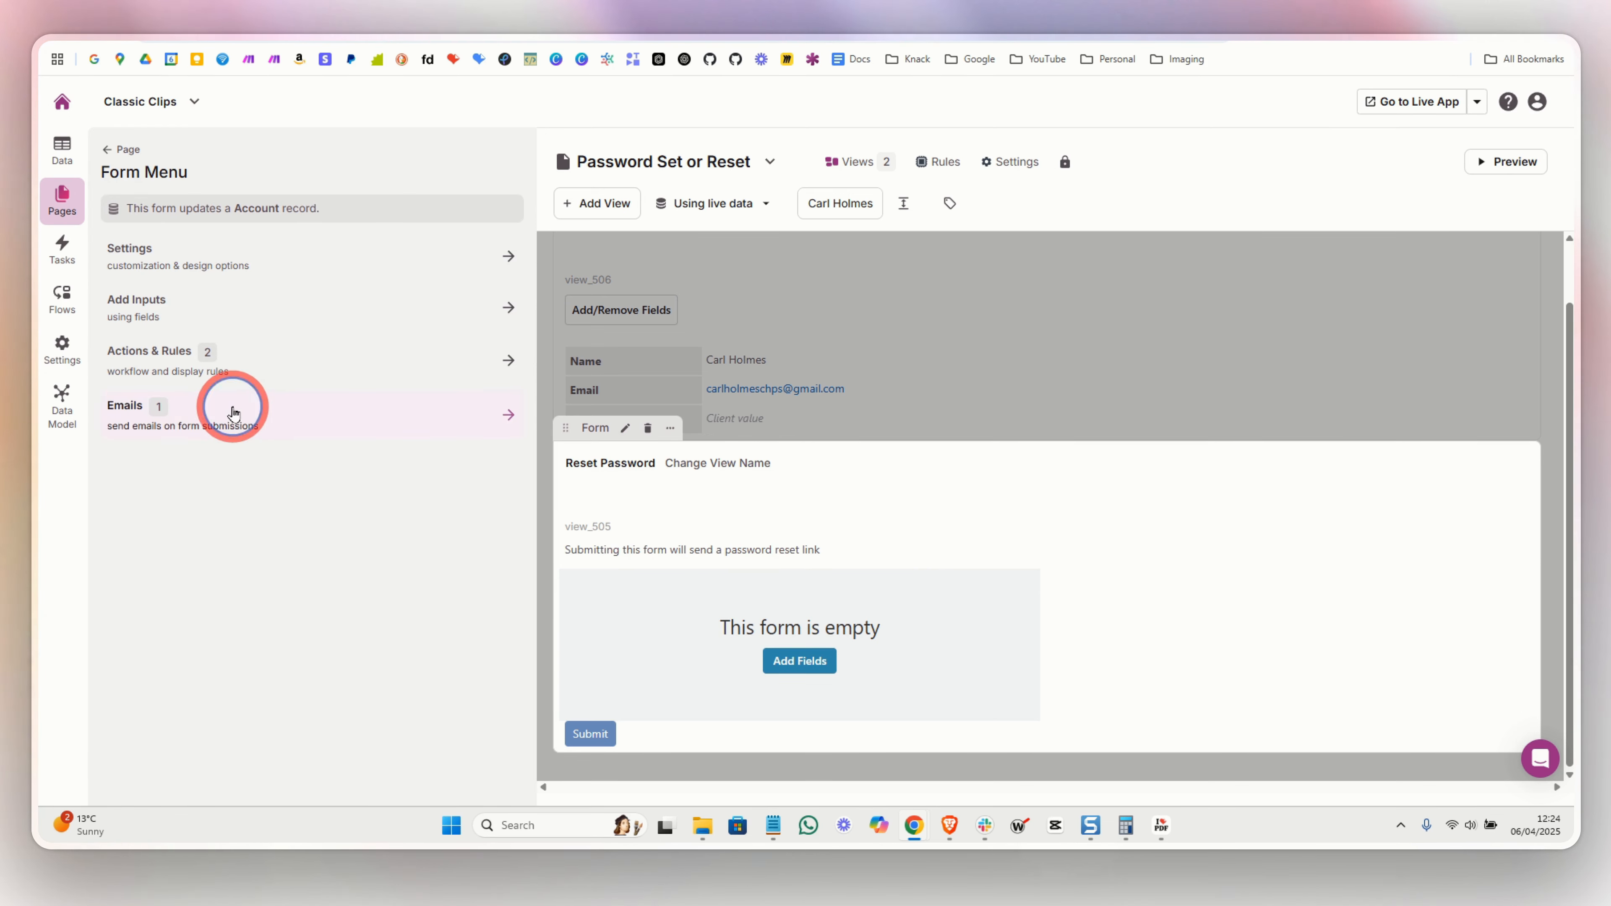
{"action": "scroll", "coordinate": [318, 559], "scroll_direction": "down", "scroll_amount": 10}
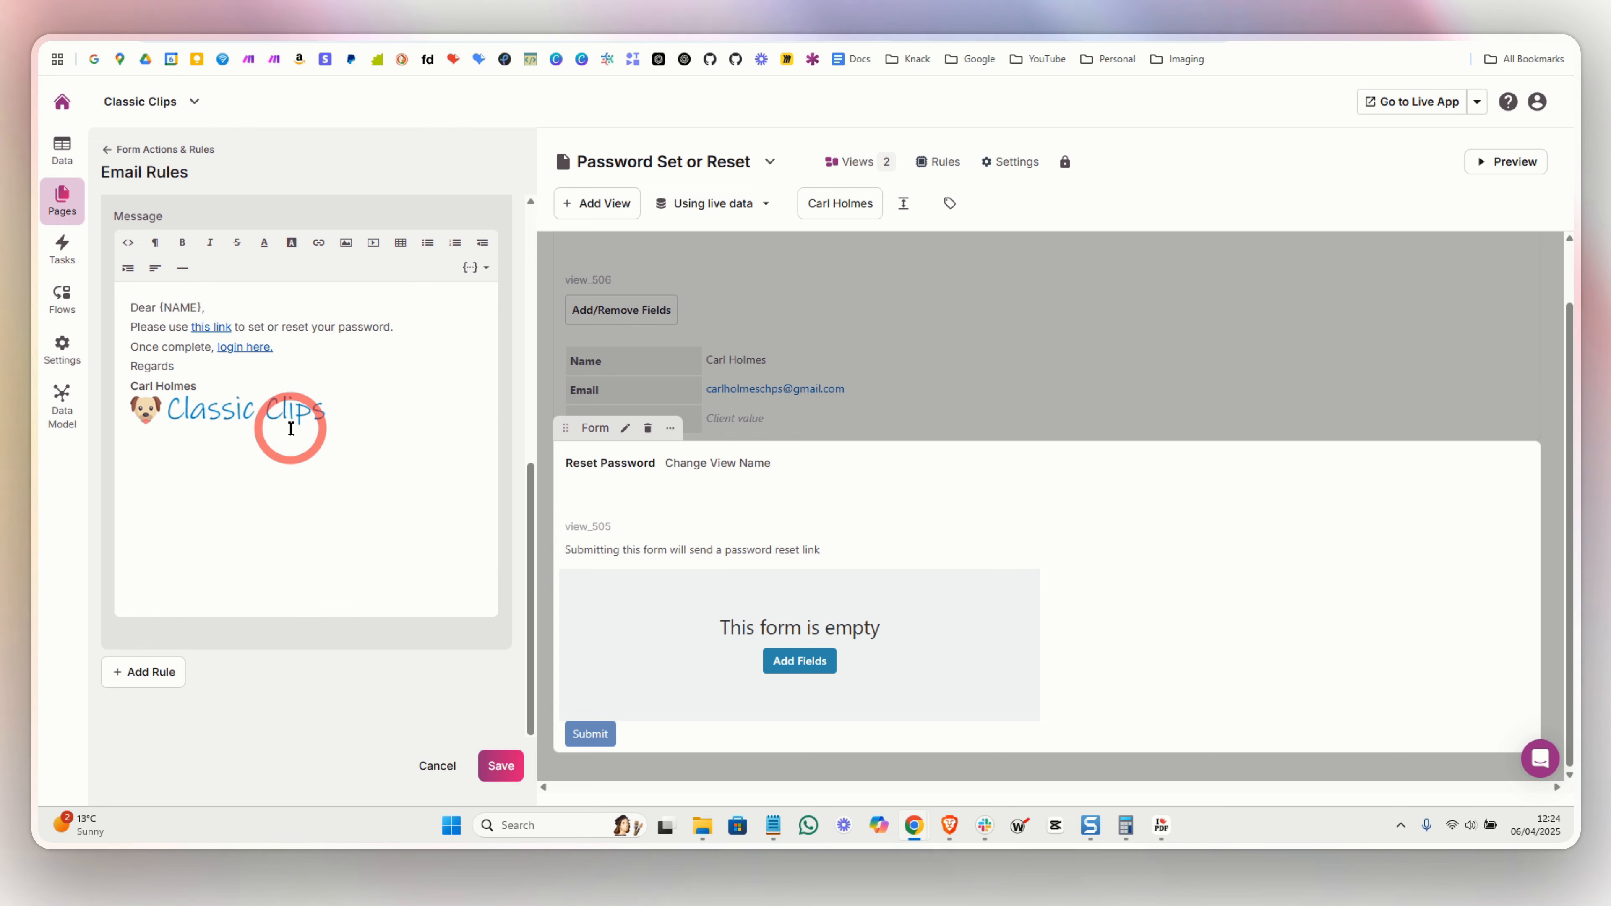
{"action": "right_click", "coordinate": [213, 336]}
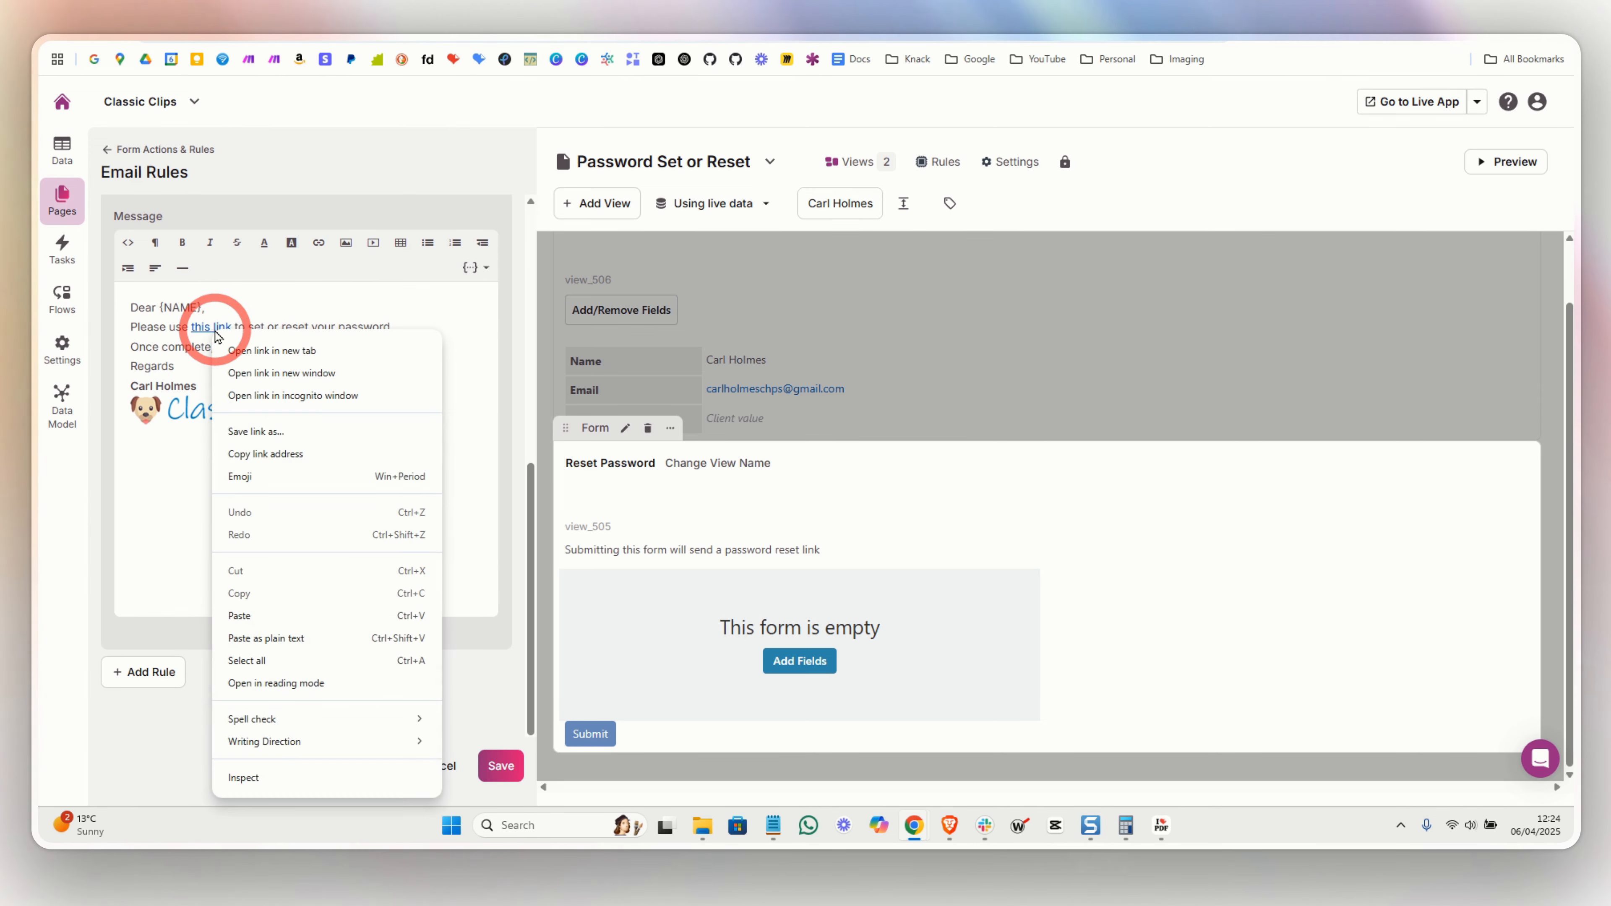
{"action": "left_click", "coordinate": [941, 193]}
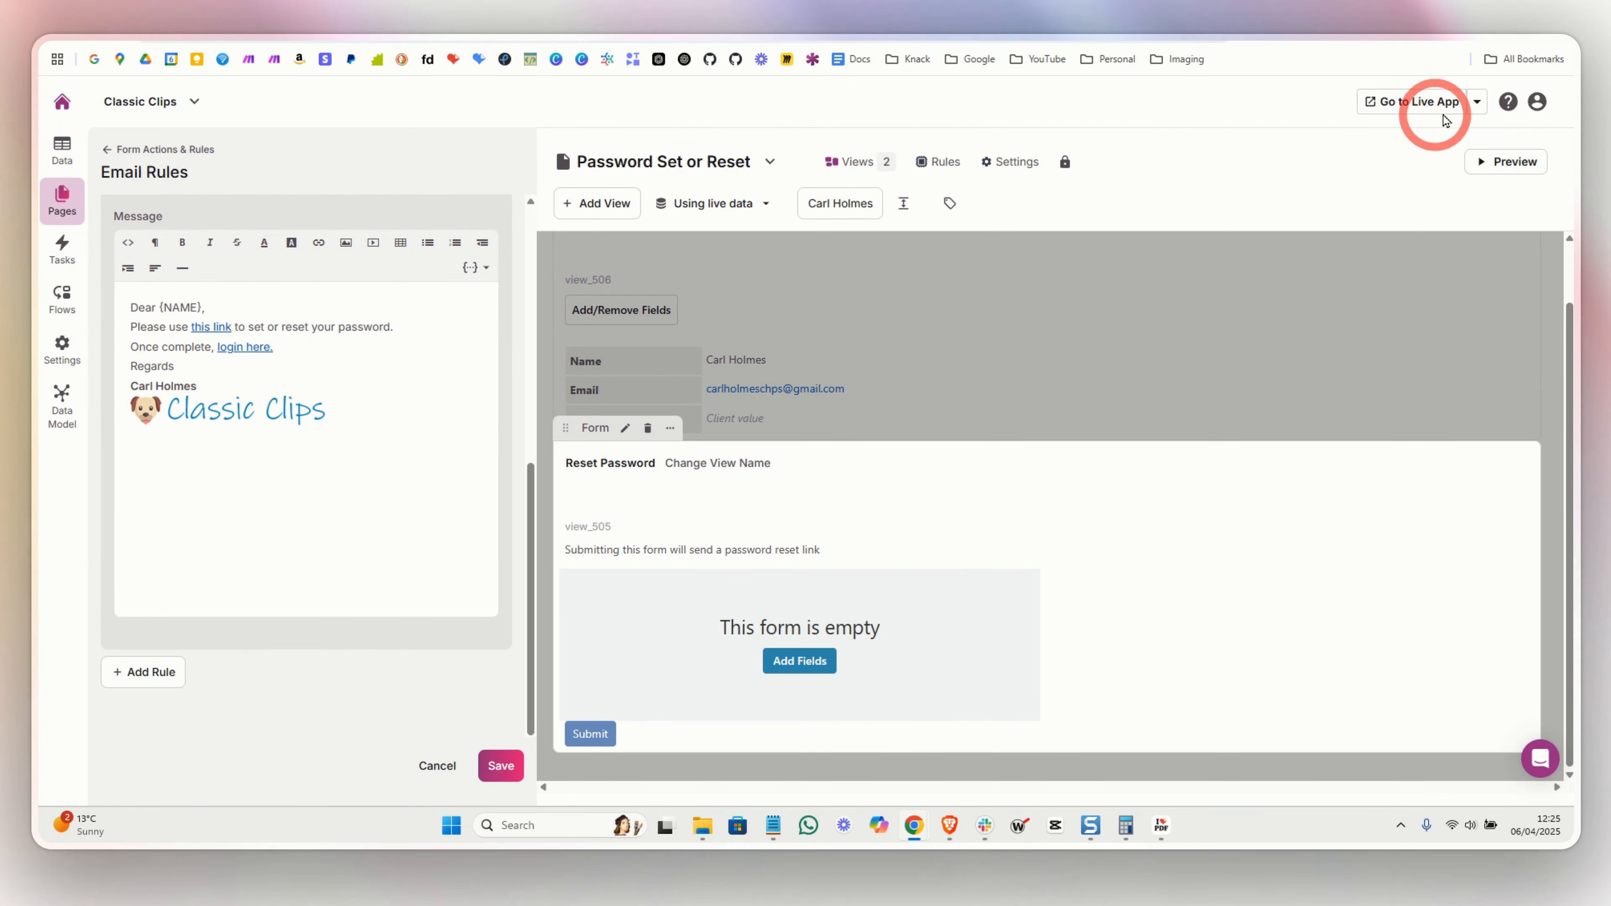
{"action": "left_click", "coordinate": [1479, 107]}
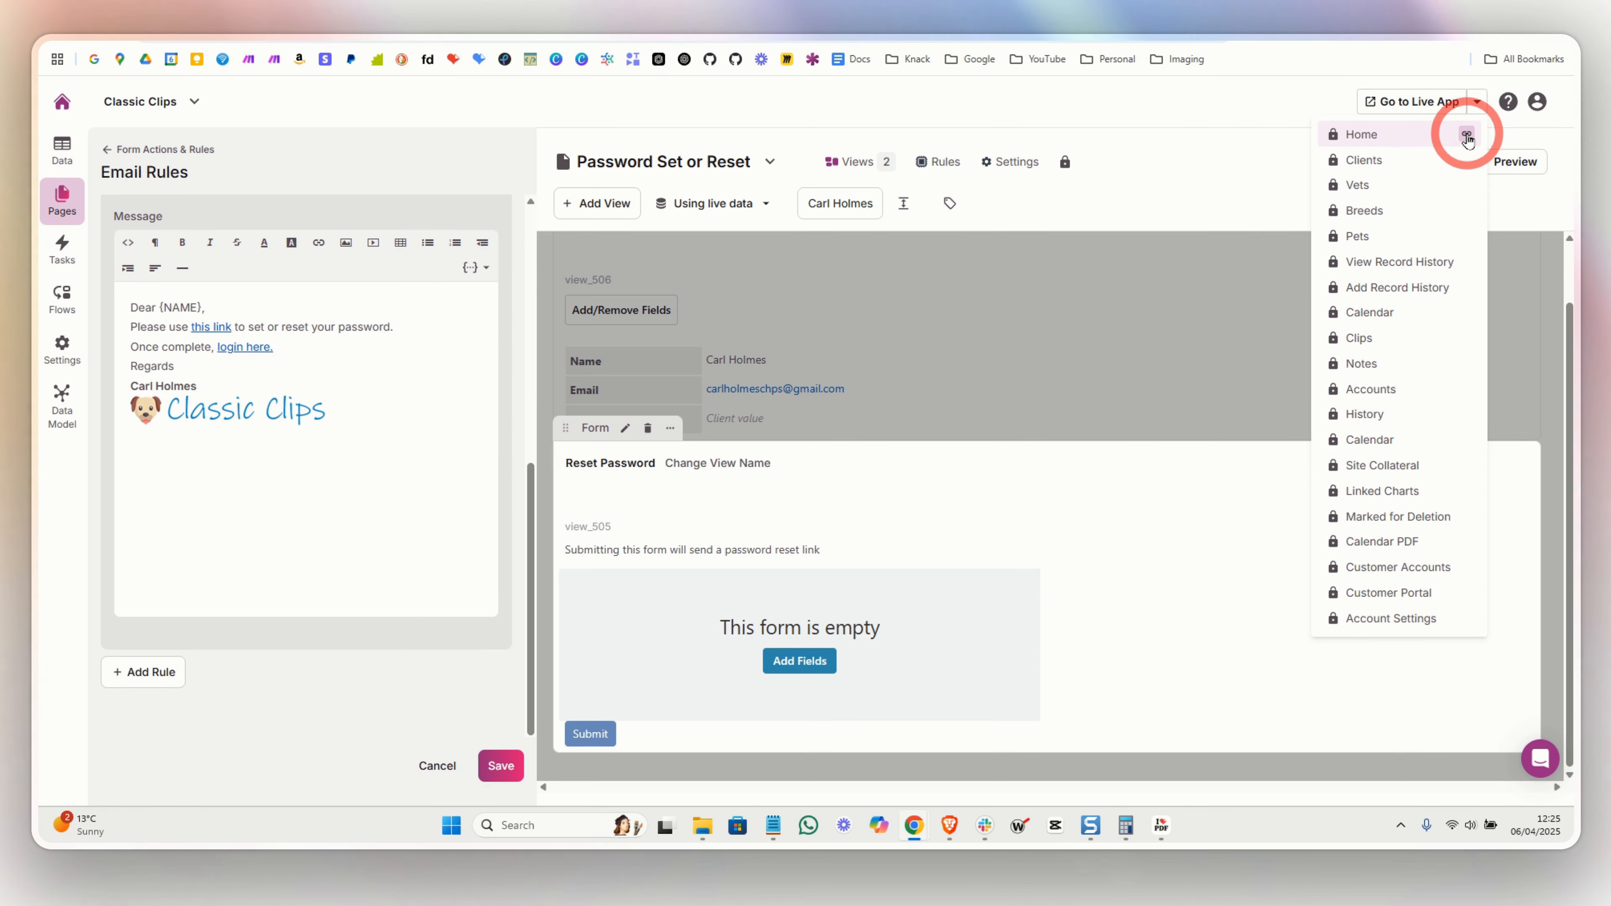
- Load the live app's Login page and follow '(forgot?)' to the Set or Reset Your Password page
{"action": "left_click", "coordinate": [451, 42]}
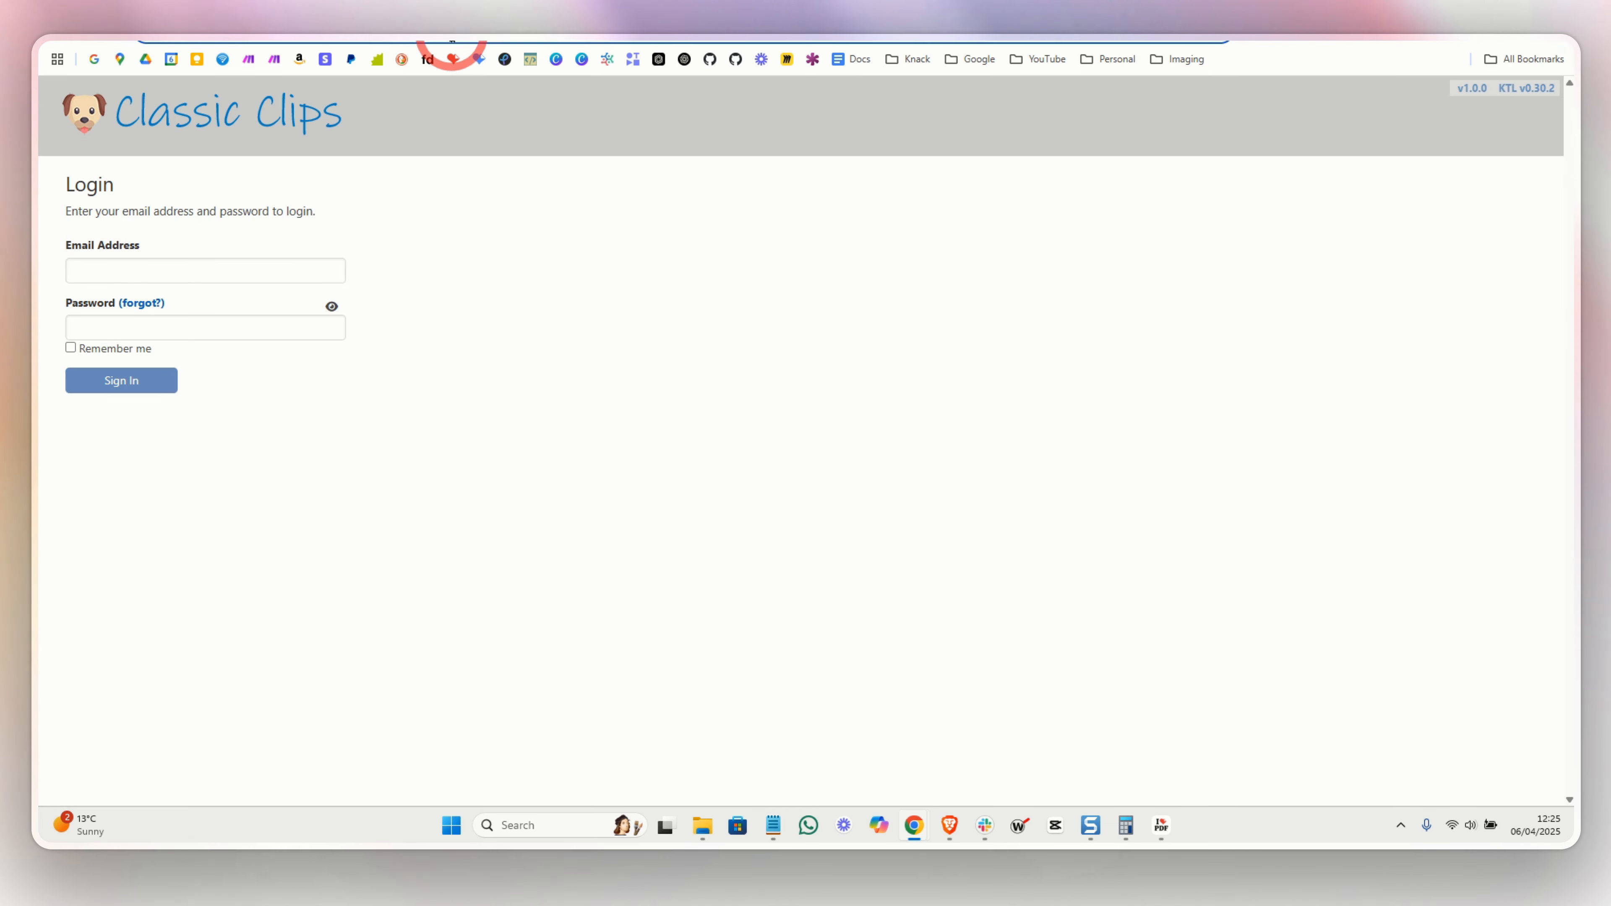
{"action": "left_click", "coordinate": [452, 42]}
{"action": "key", "text": "Return"}
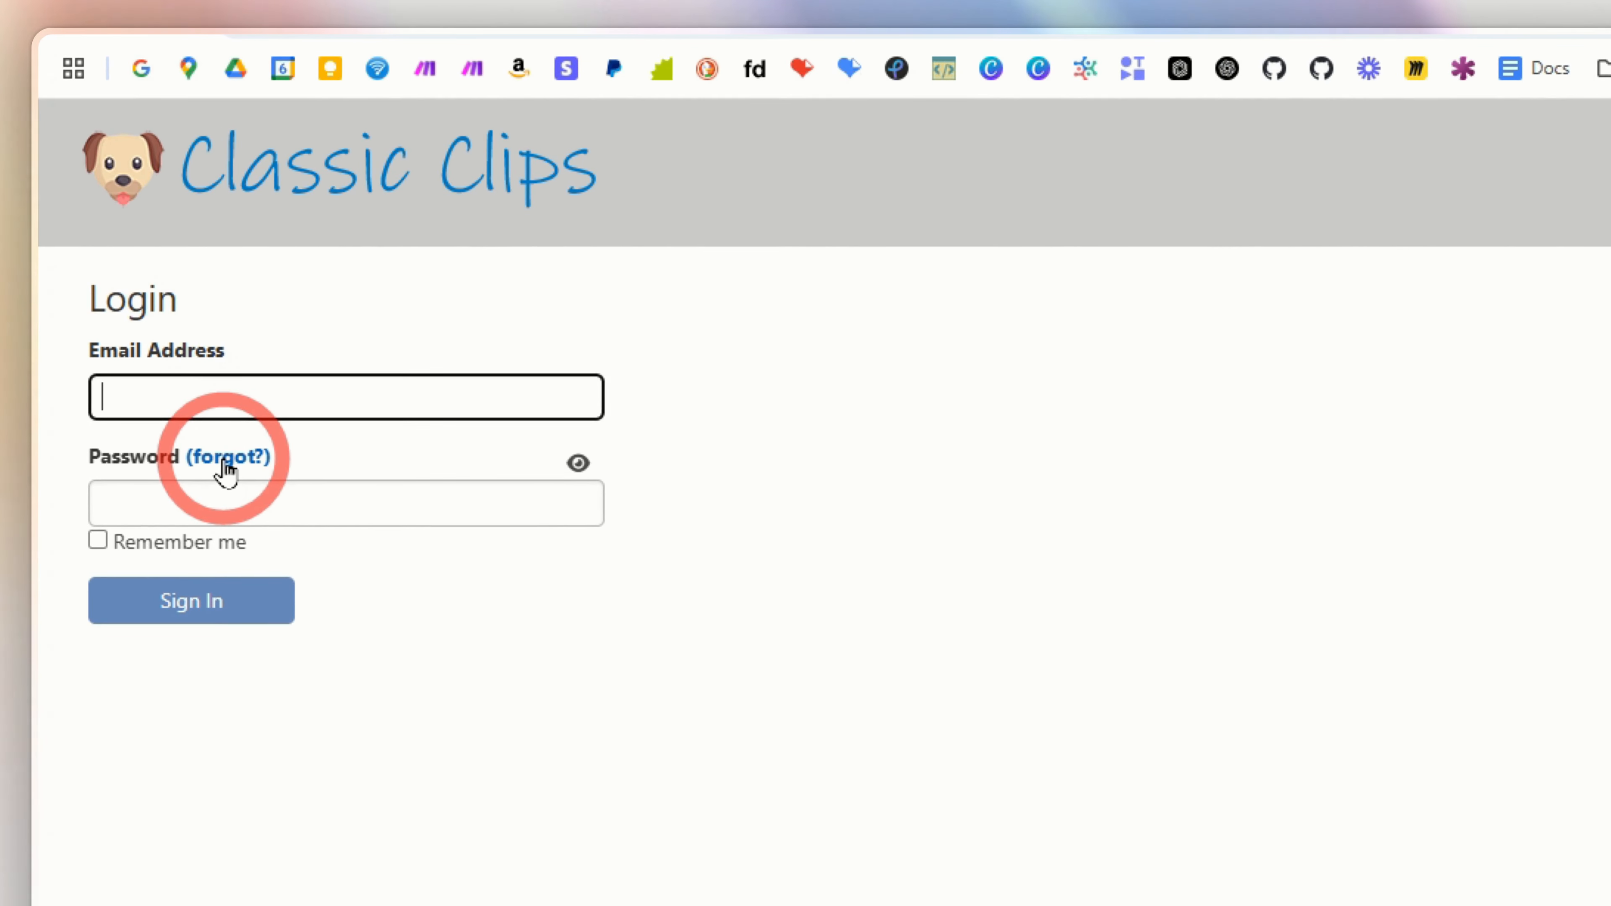
{"action": "right_click", "coordinate": [226, 472]}
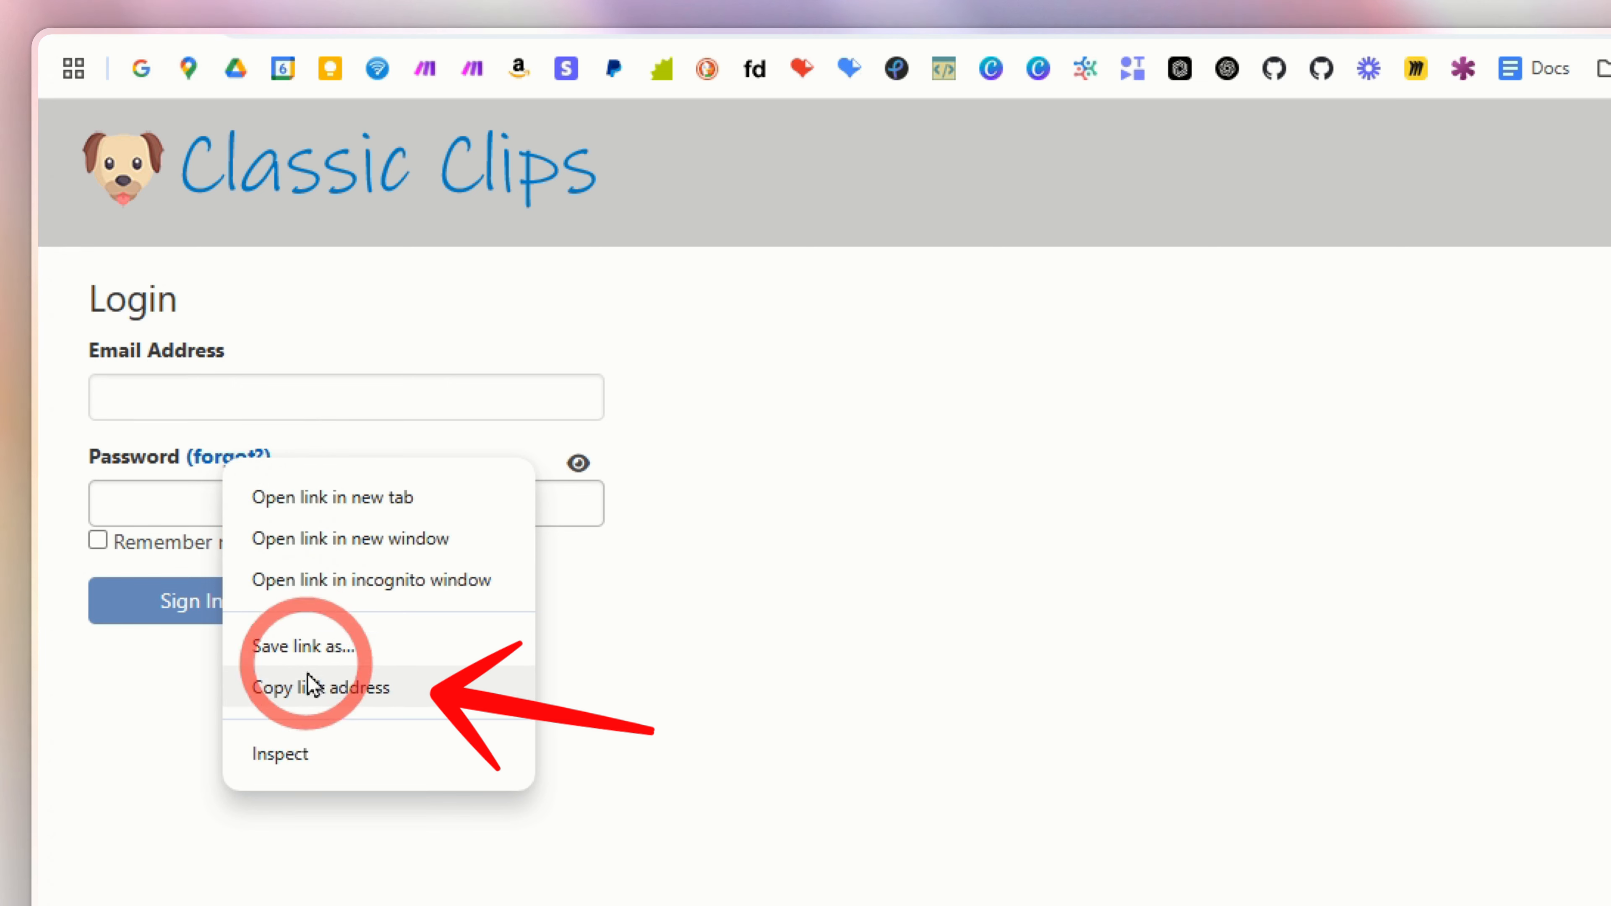
{"action": "left_click", "coordinate": [315, 688]}
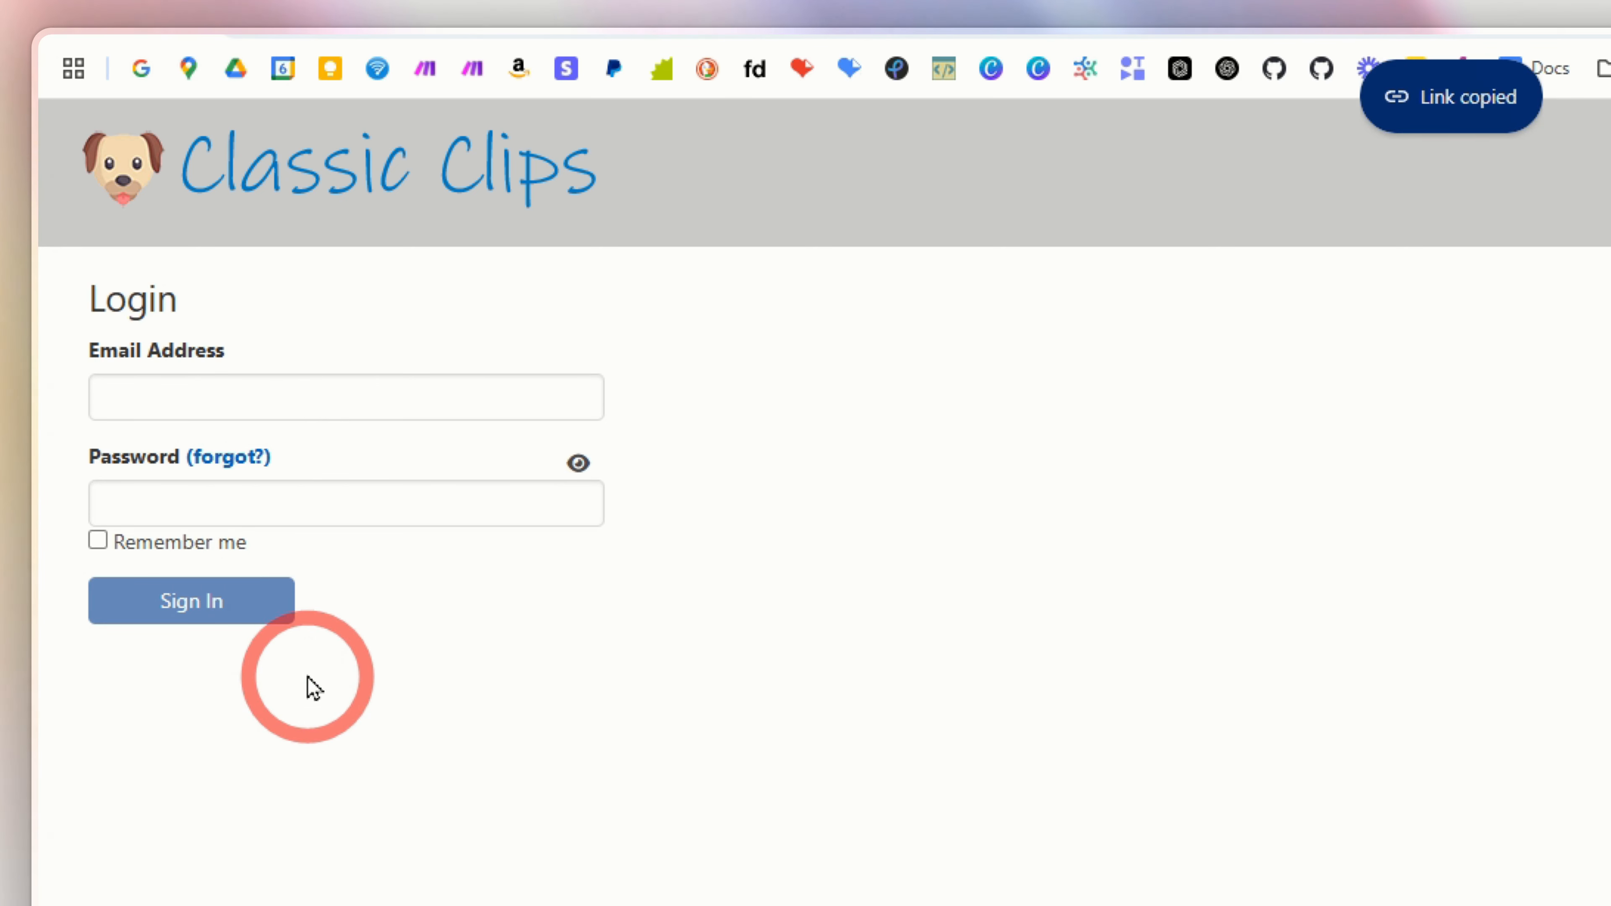
{"action": "left_click", "coordinate": [229, 460]}
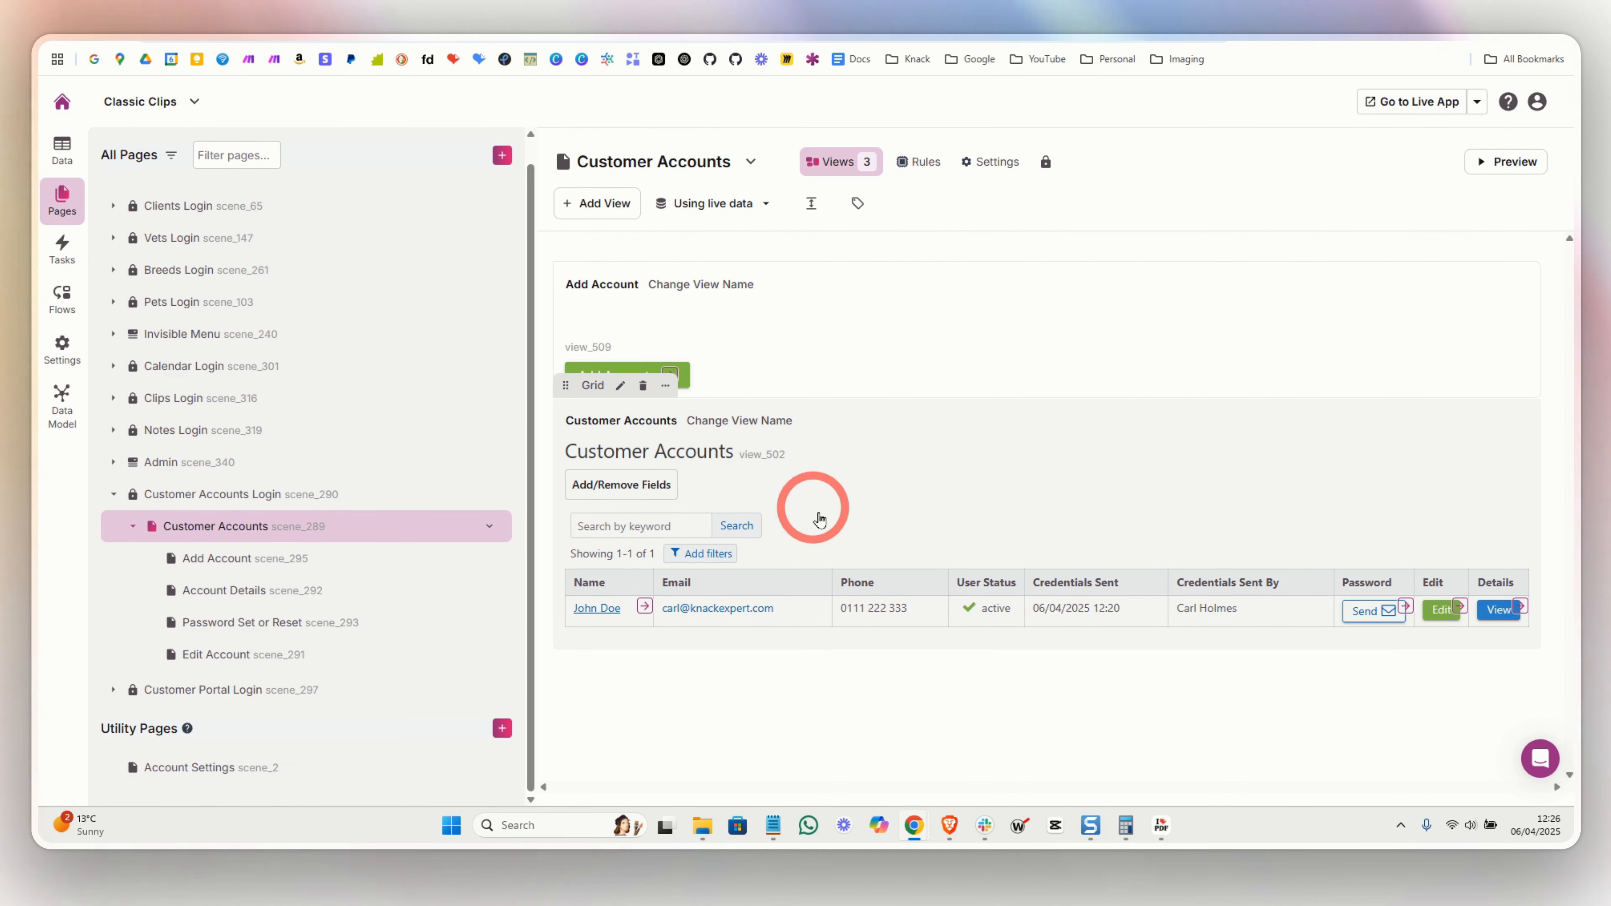
- Review the Reset Password form's record rule stamping Credentials Sent, then bring up its email rules
{"action": "left_click", "coordinate": [1405, 609]}
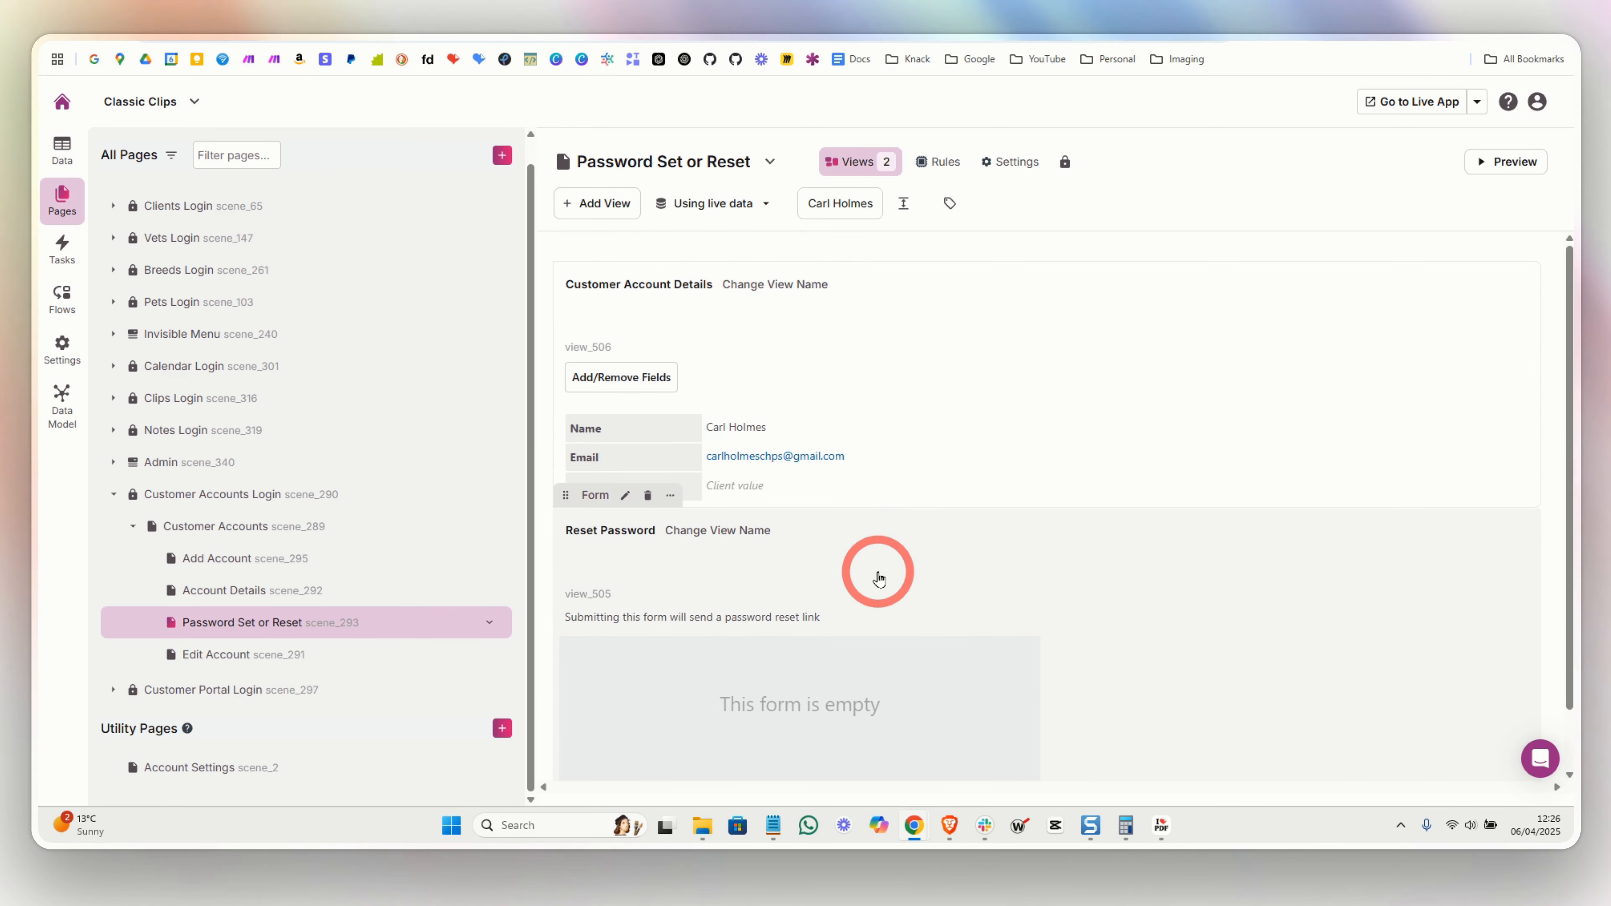
{"action": "left_click", "coordinate": [875, 569]}
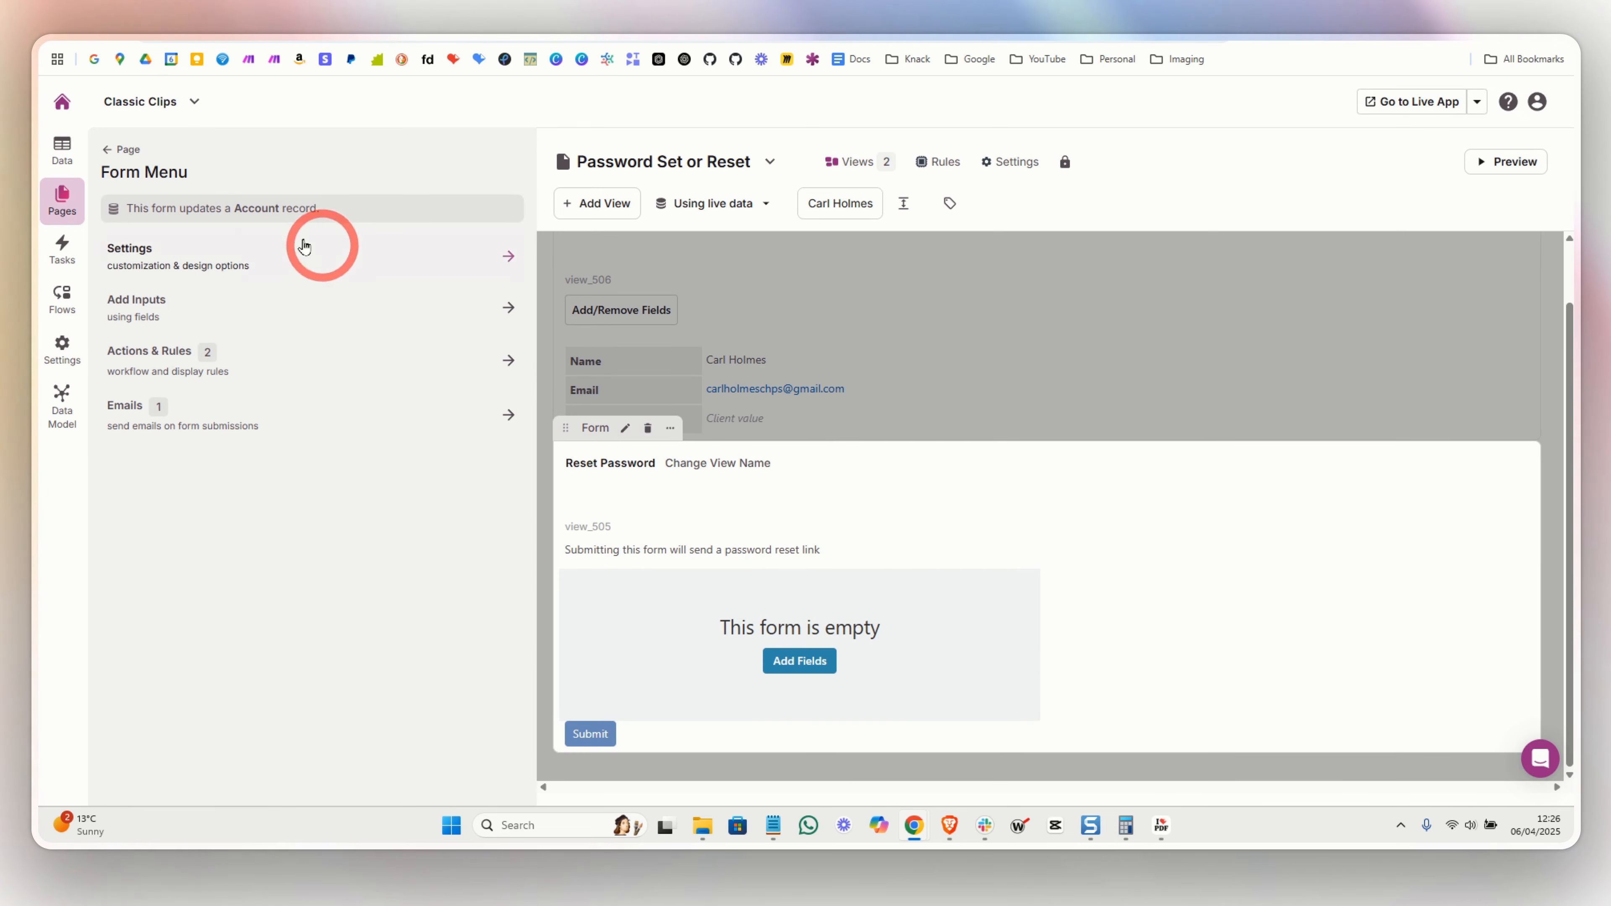
{"action": "left_click", "coordinate": [796, 330]}
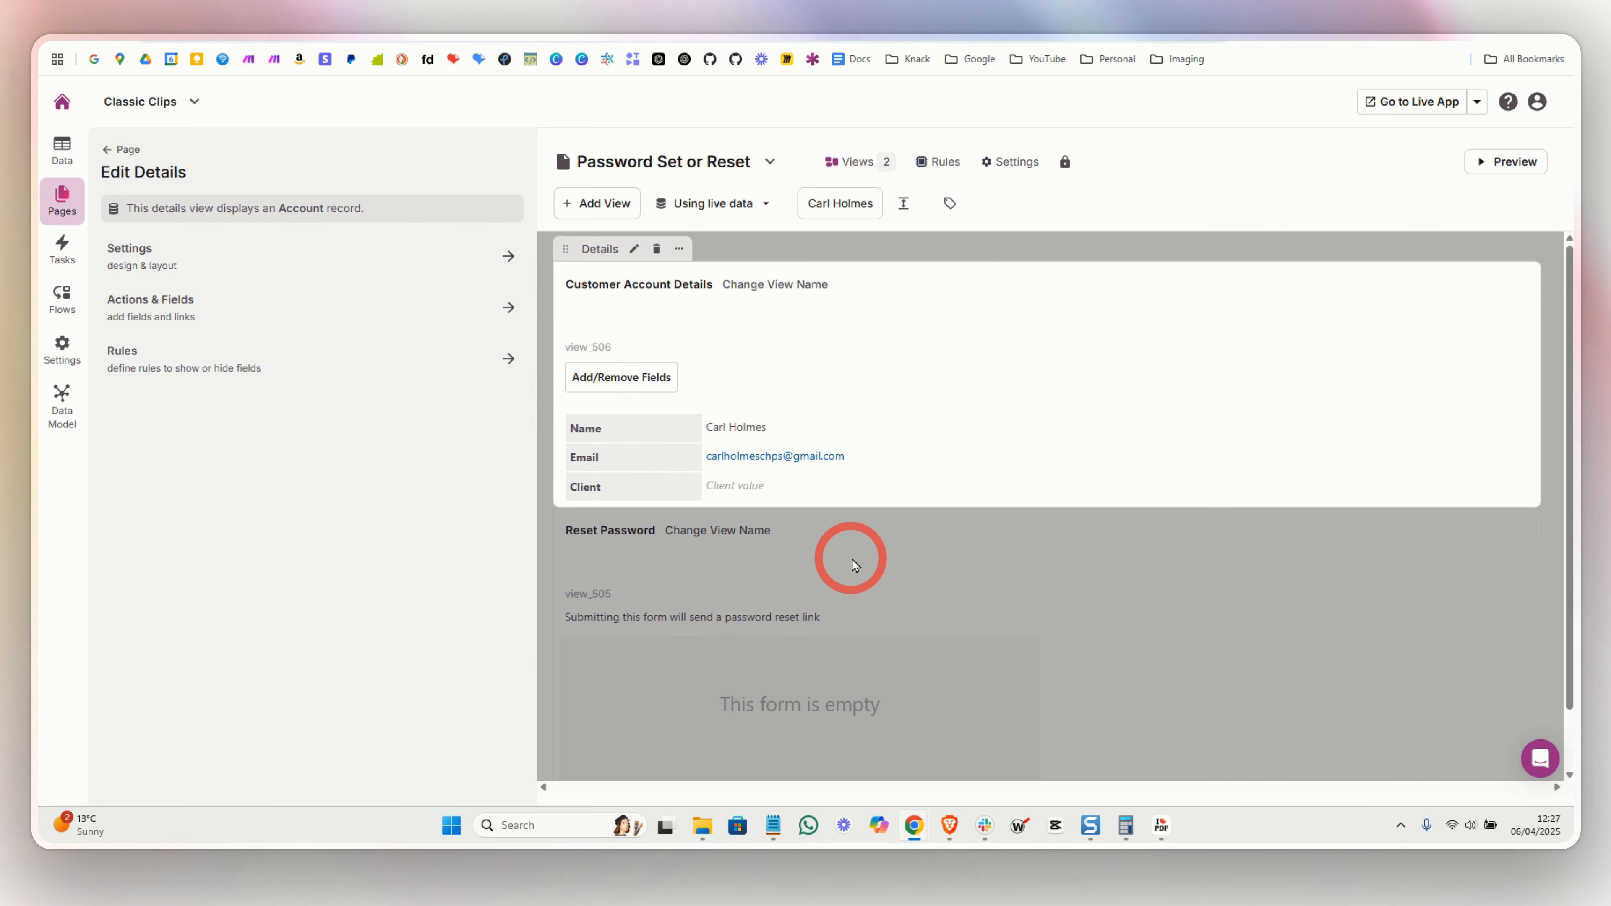
{"action": "left_click", "coordinate": [856, 577]}
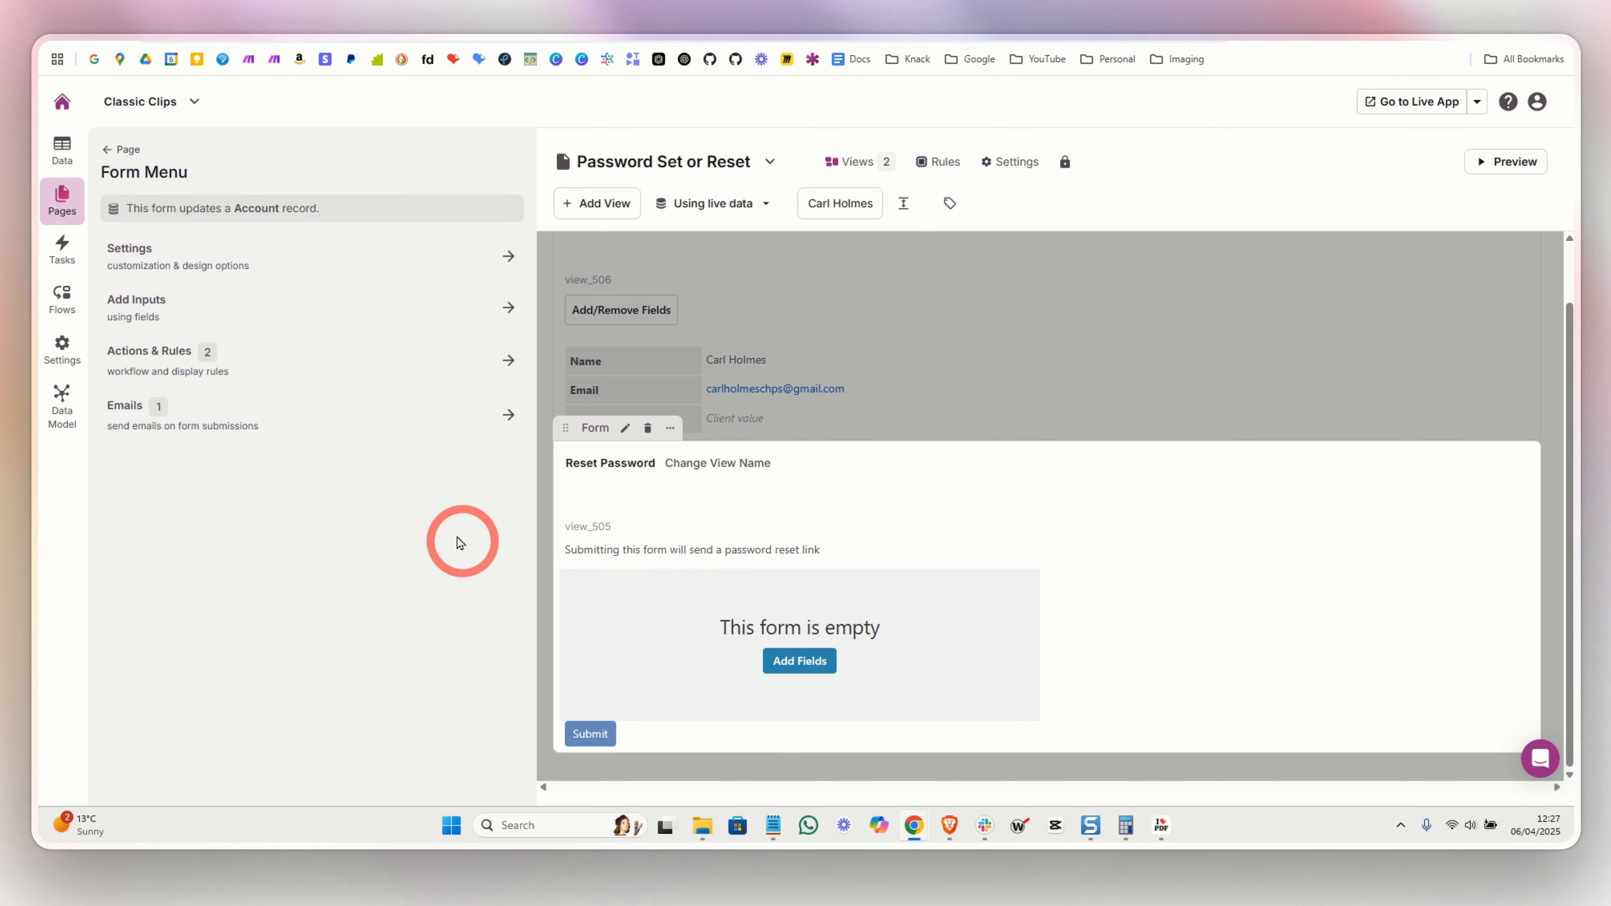
{"action": "left_click", "coordinate": [202, 357]}
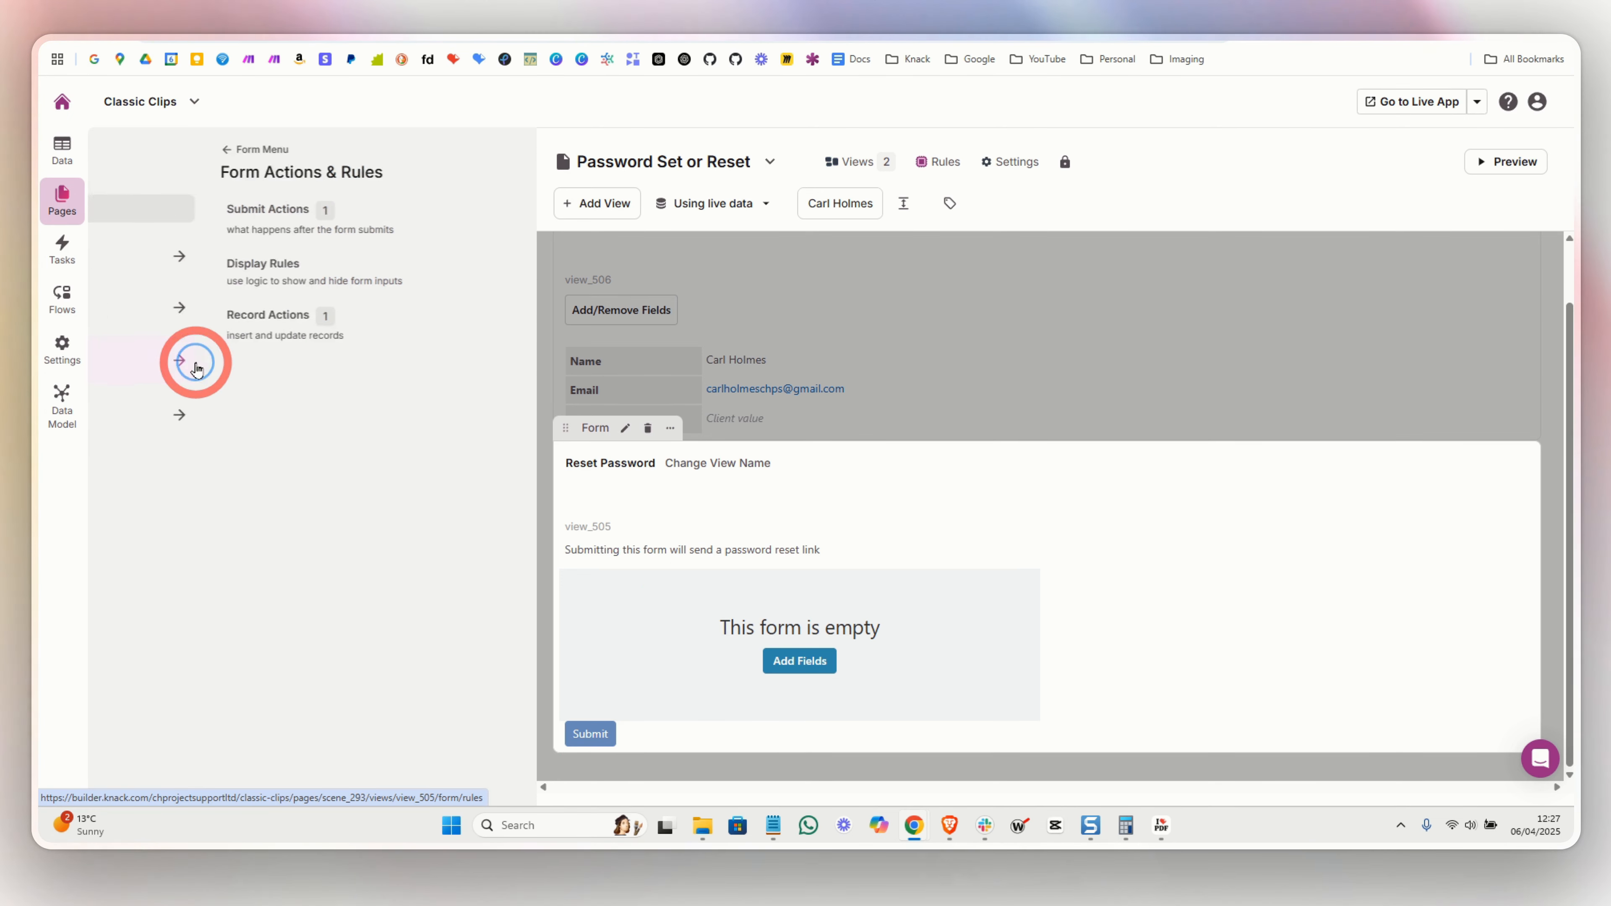
{"action": "left_click", "coordinate": [213, 335]}
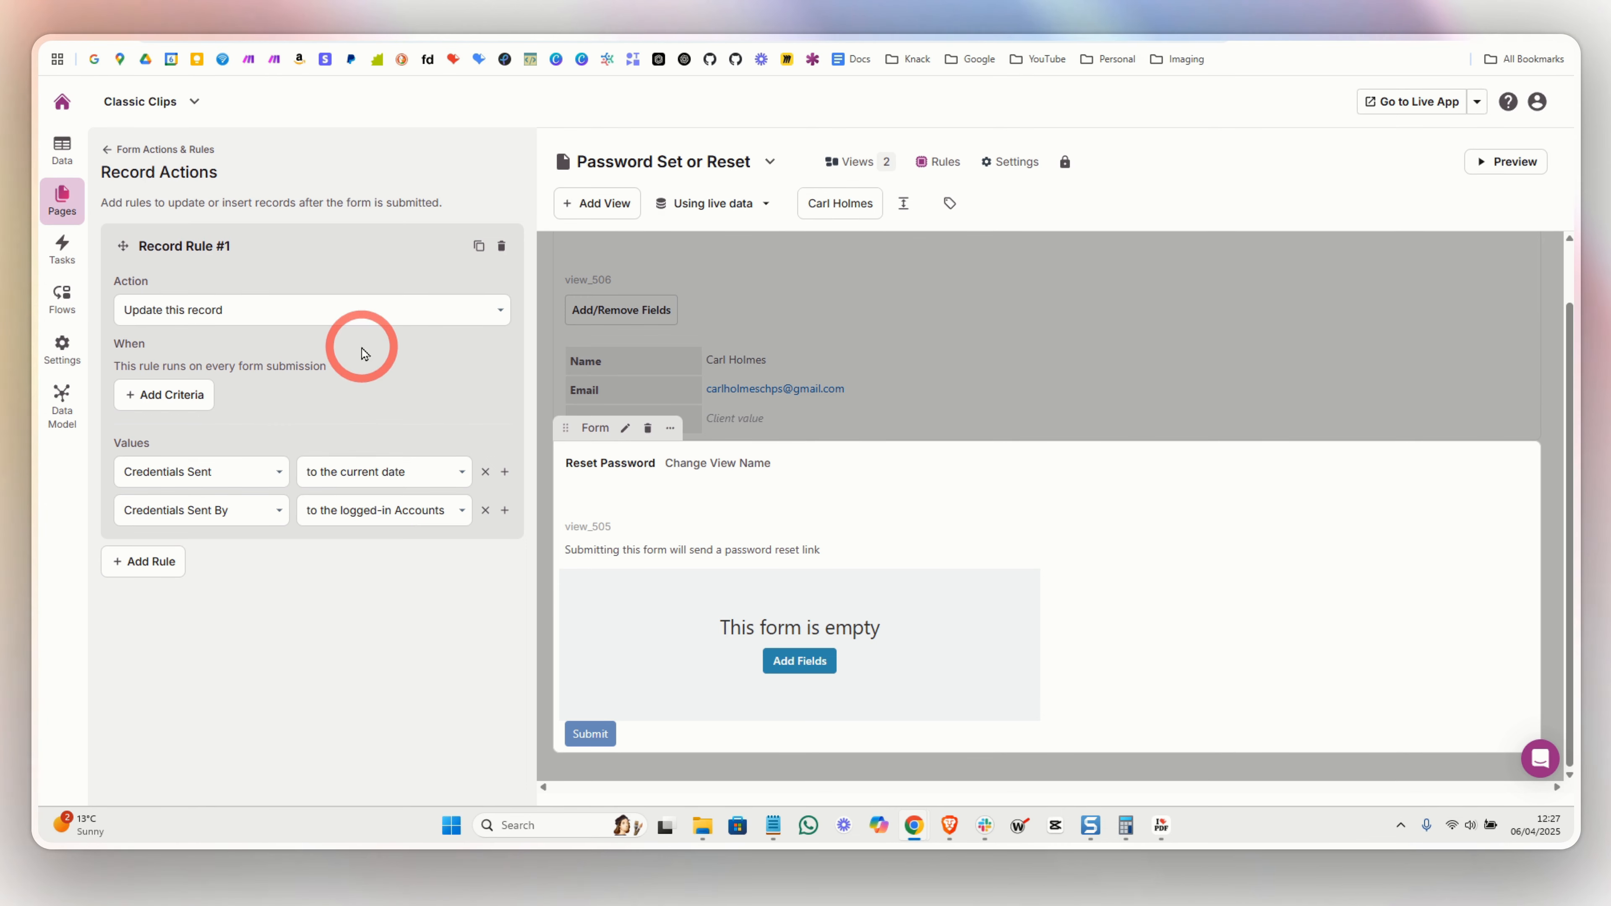
{"action": "left_click", "coordinate": [107, 151]}
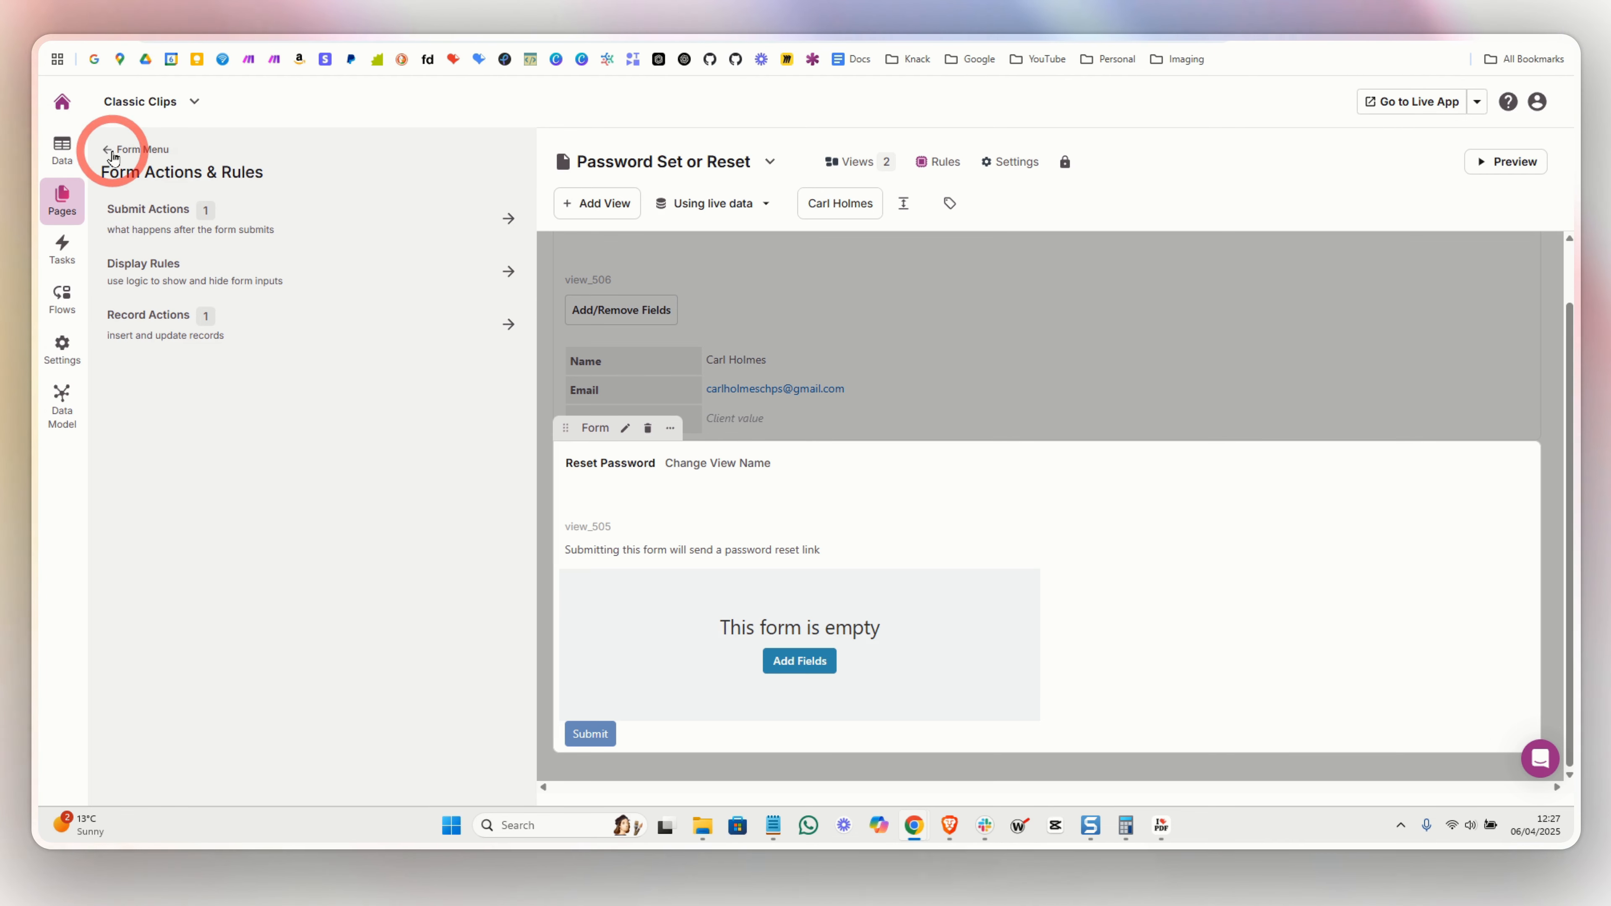
{"action": "left_click", "coordinate": [113, 153]}
{"action": "left_click", "coordinate": [170, 408]}
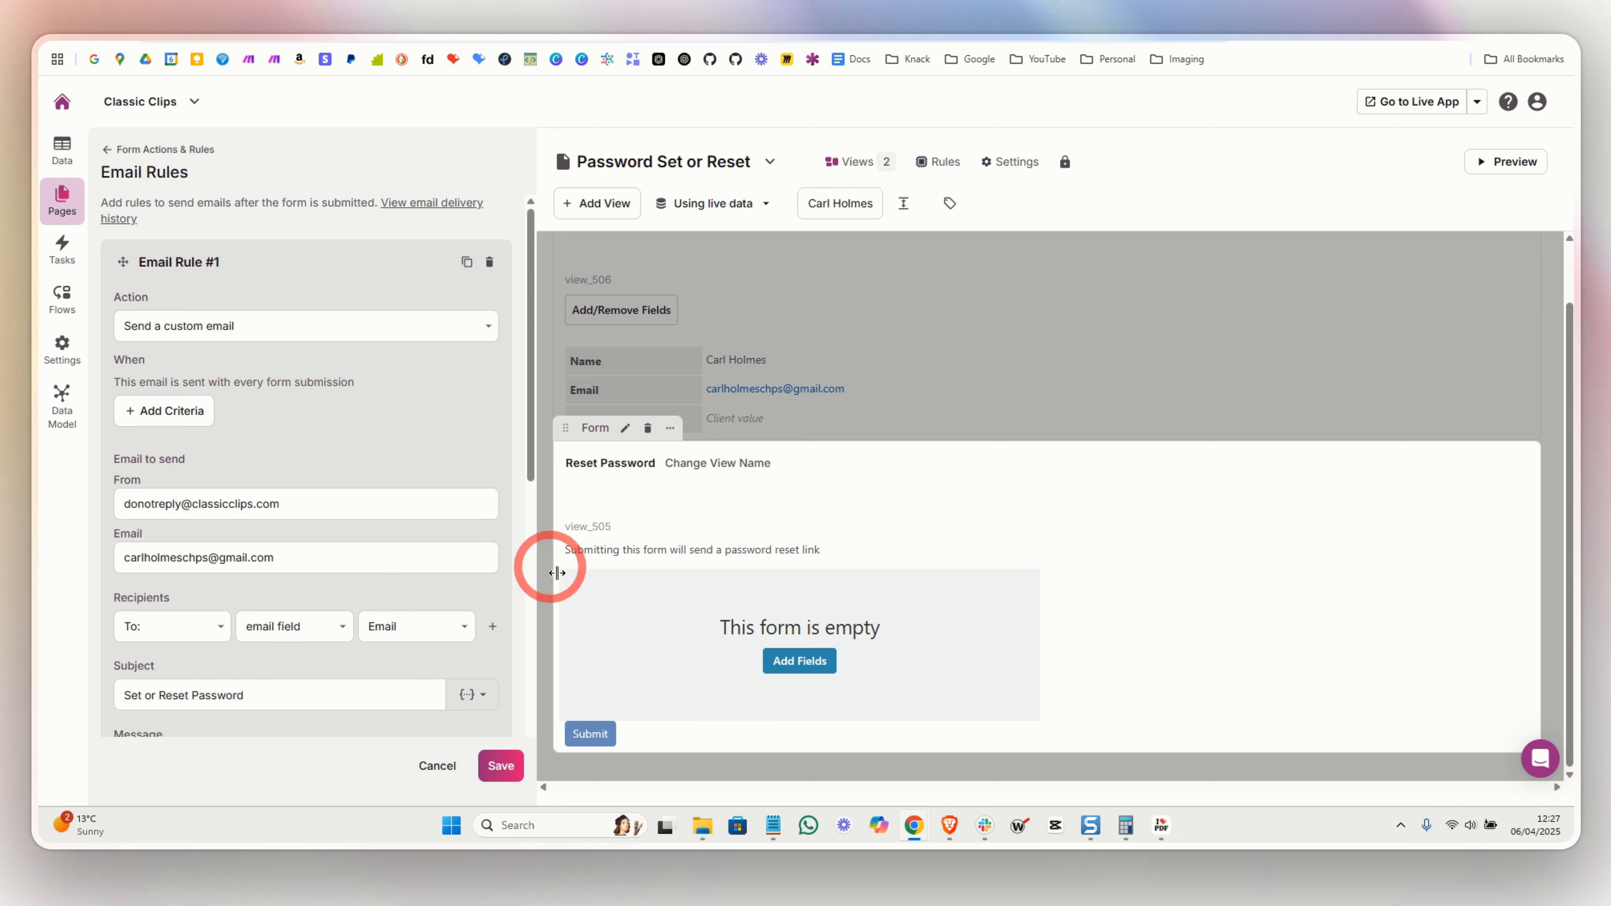
- Confirm the reset email goes to the account's own Email field and review its subject
{"action": "scroll", "coordinate": [303, 413], "scroll_direction": "down", "scroll_amount": 4}
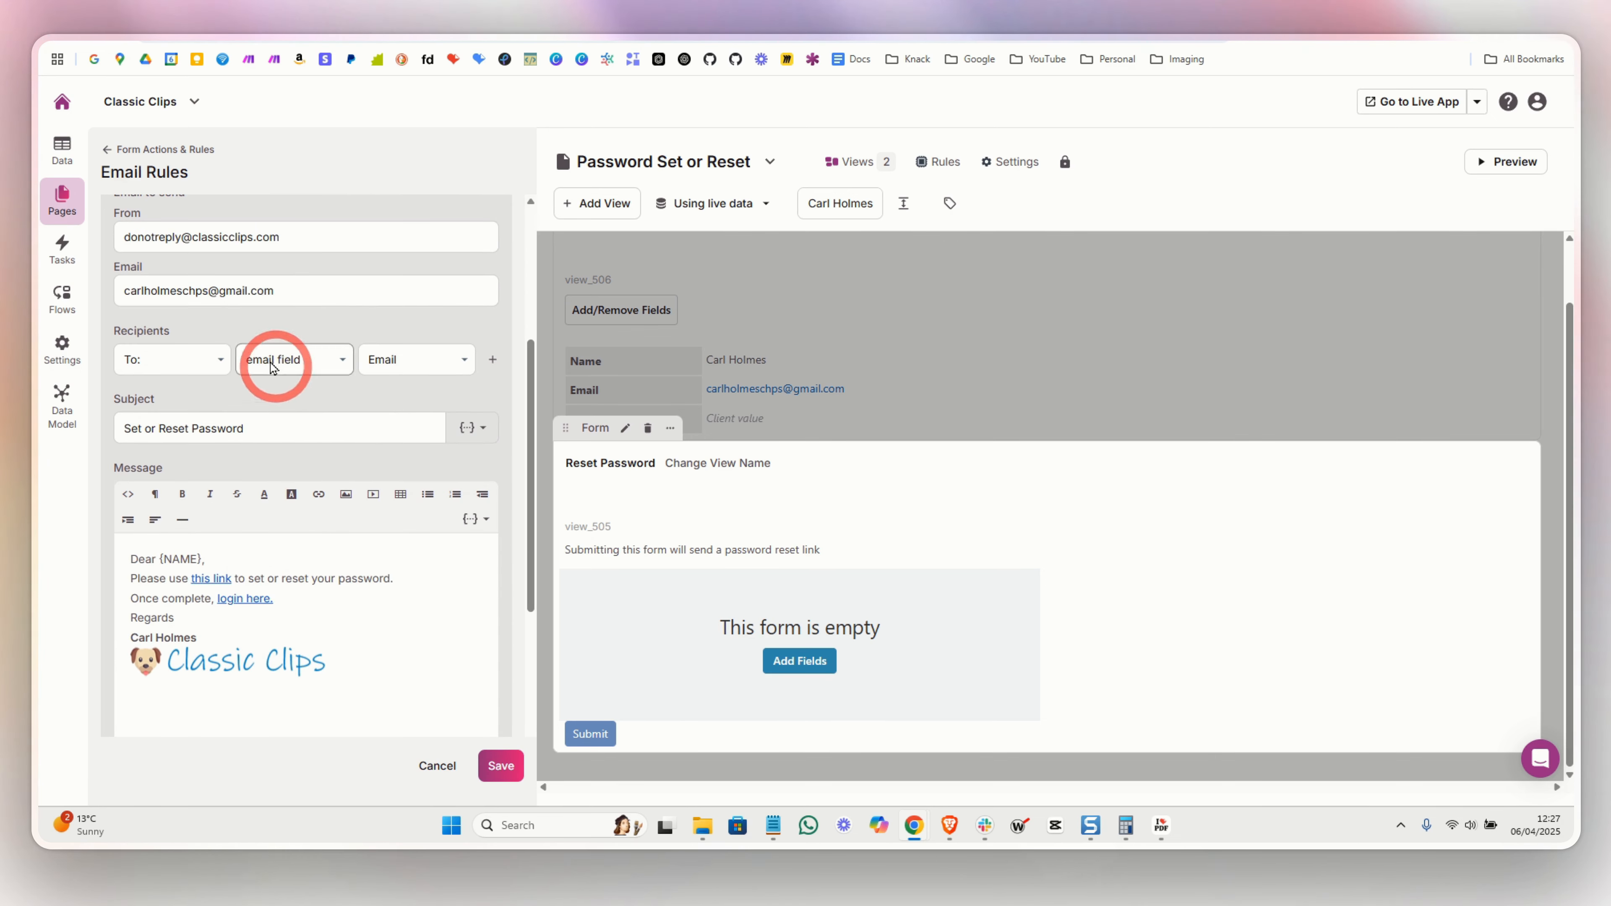
{"action": "left_click", "coordinate": [379, 363]}
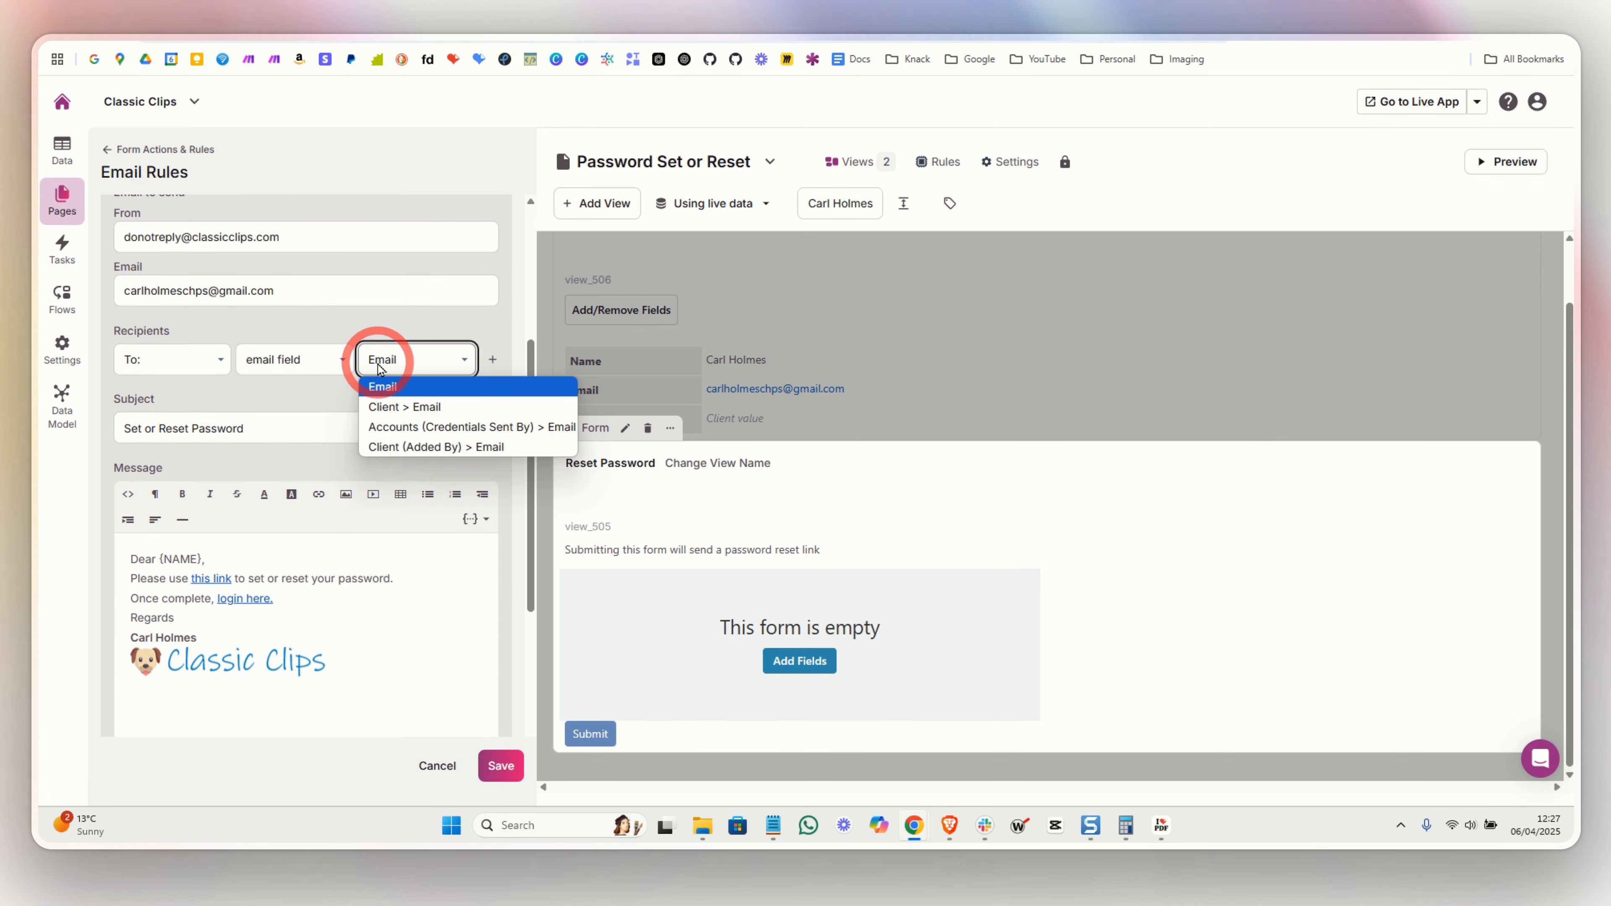
{"action": "left_click", "coordinate": [377, 364]}
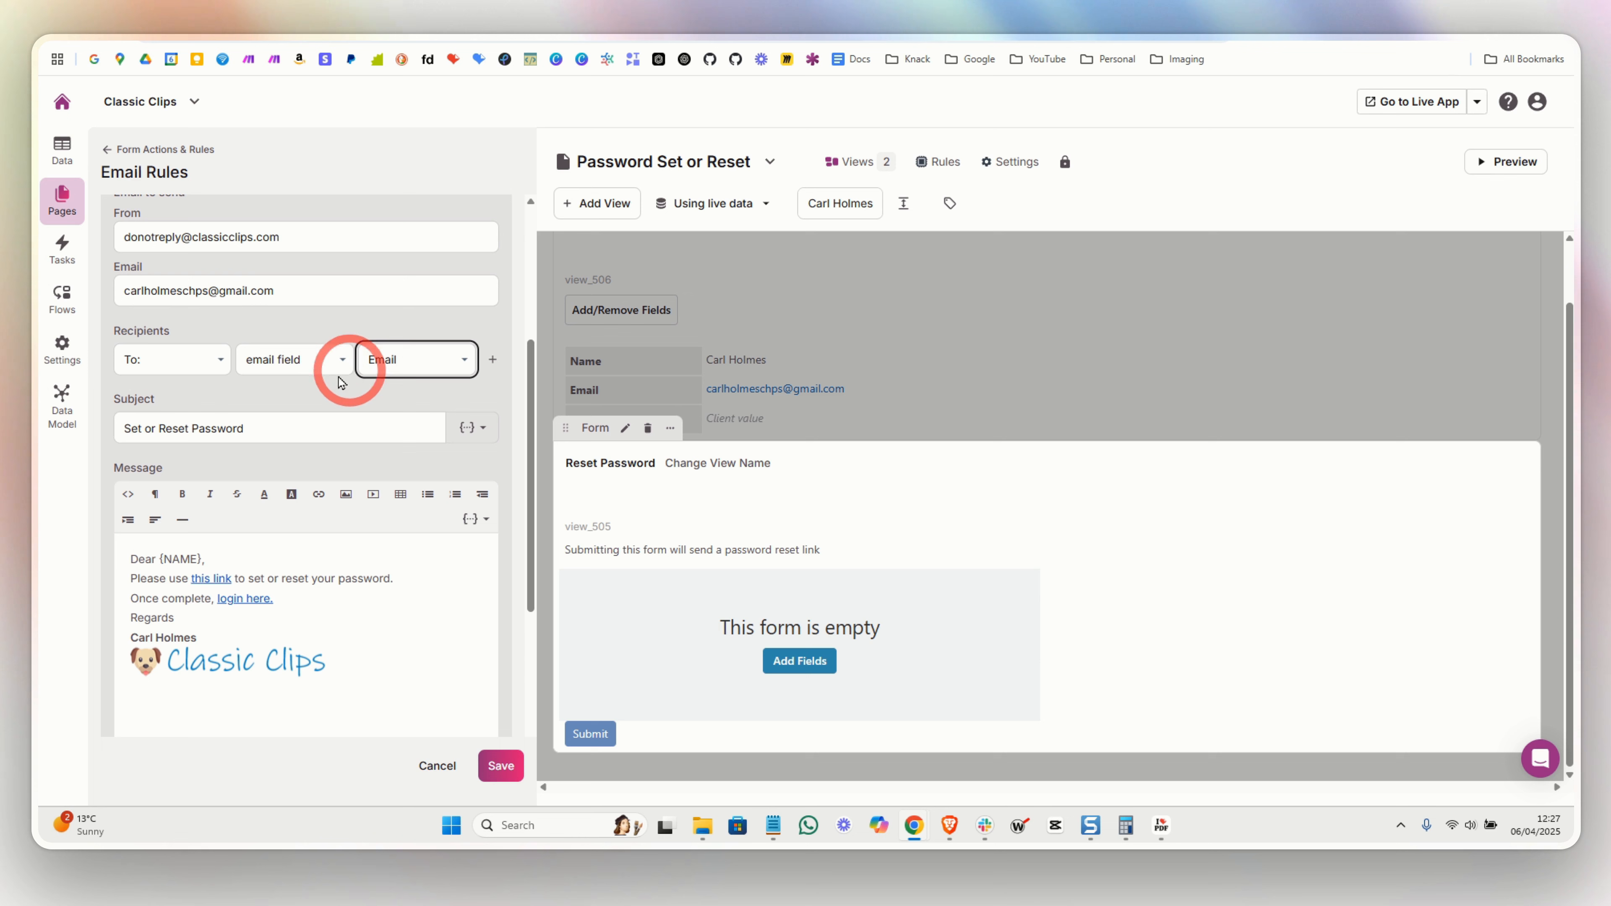
{"action": "left_click", "coordinate": [124, 437]}
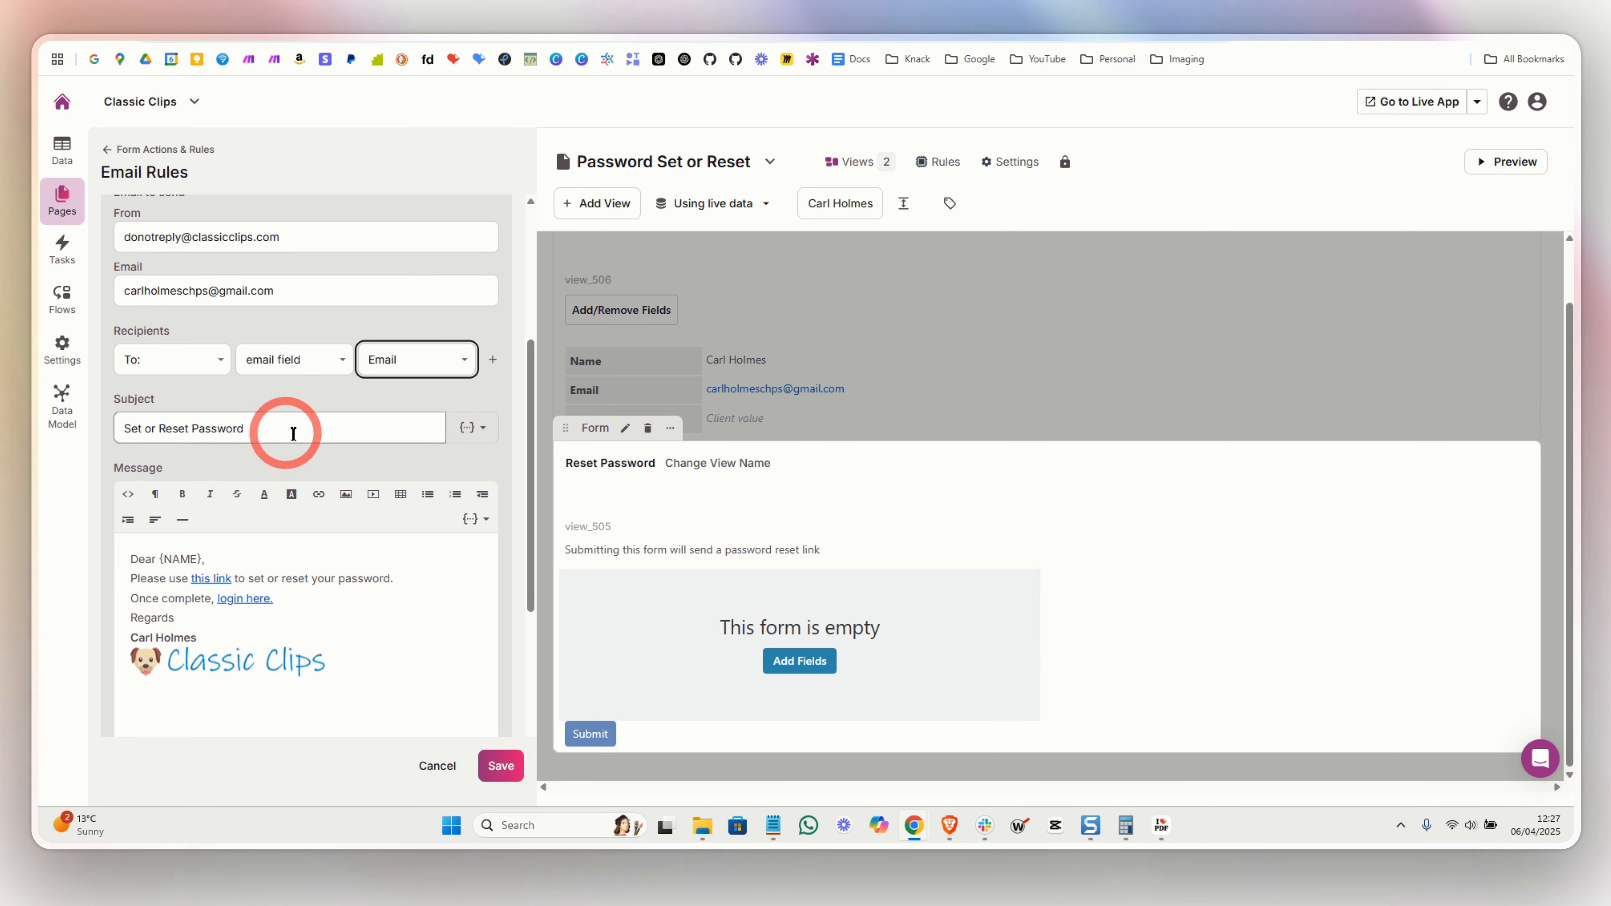
{"action": "scroll", "coordinate": [334, 441], "scroll_direction": "down", "scroll_amount": 2}
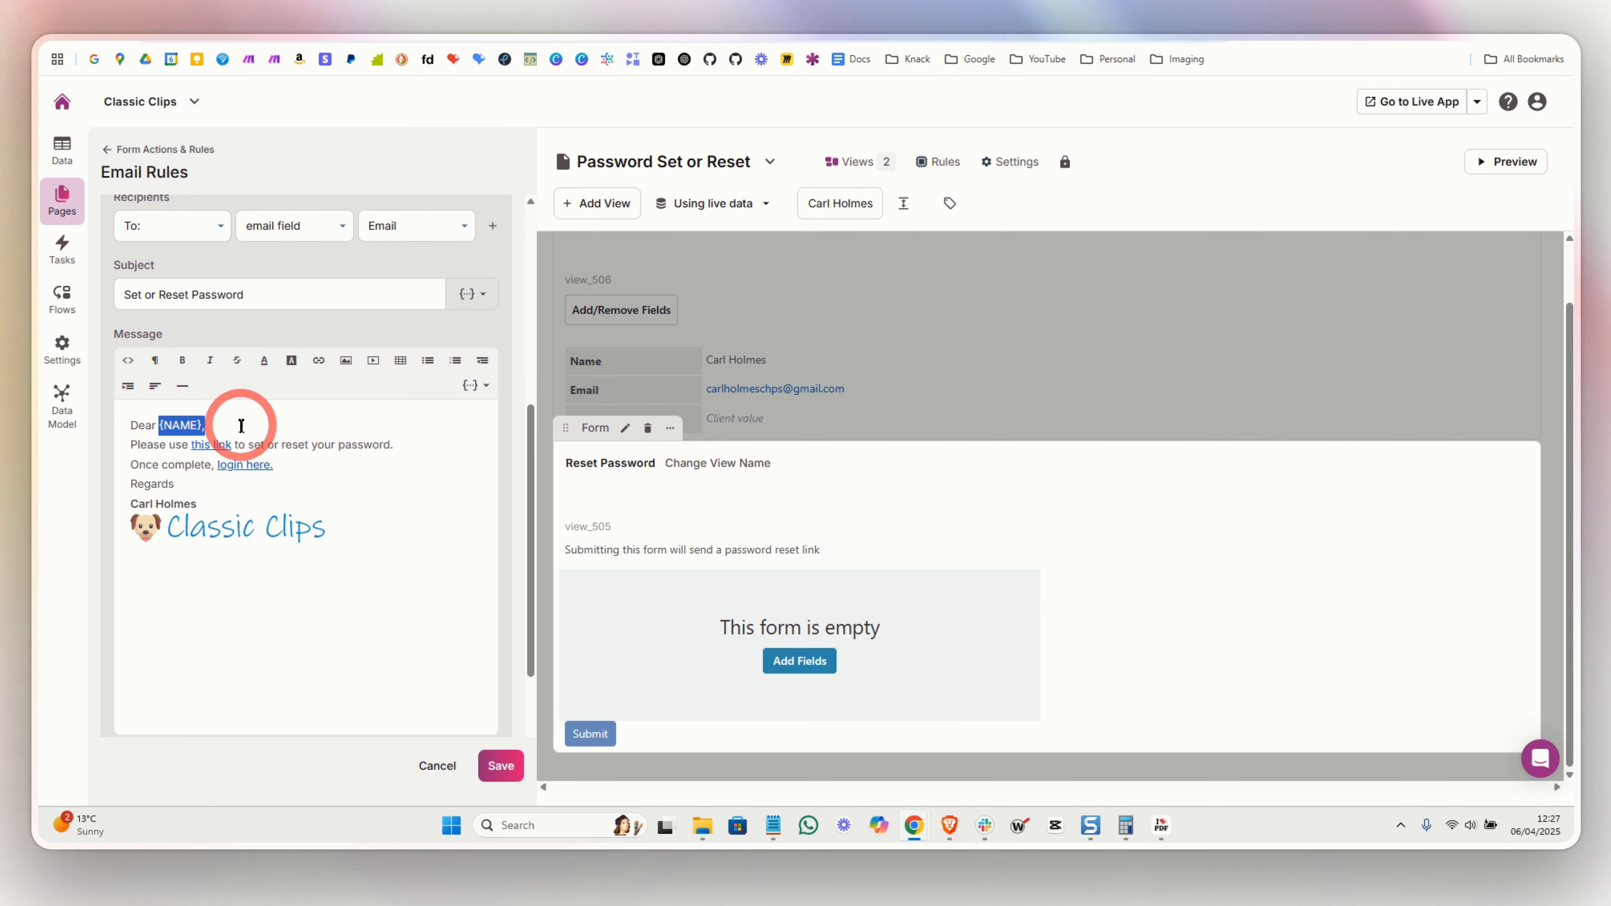
- Inspect the 'this link' URL and its knack-password/forgot ending without changing it
{"action": "left_click", "coordinate": [212, 451]}
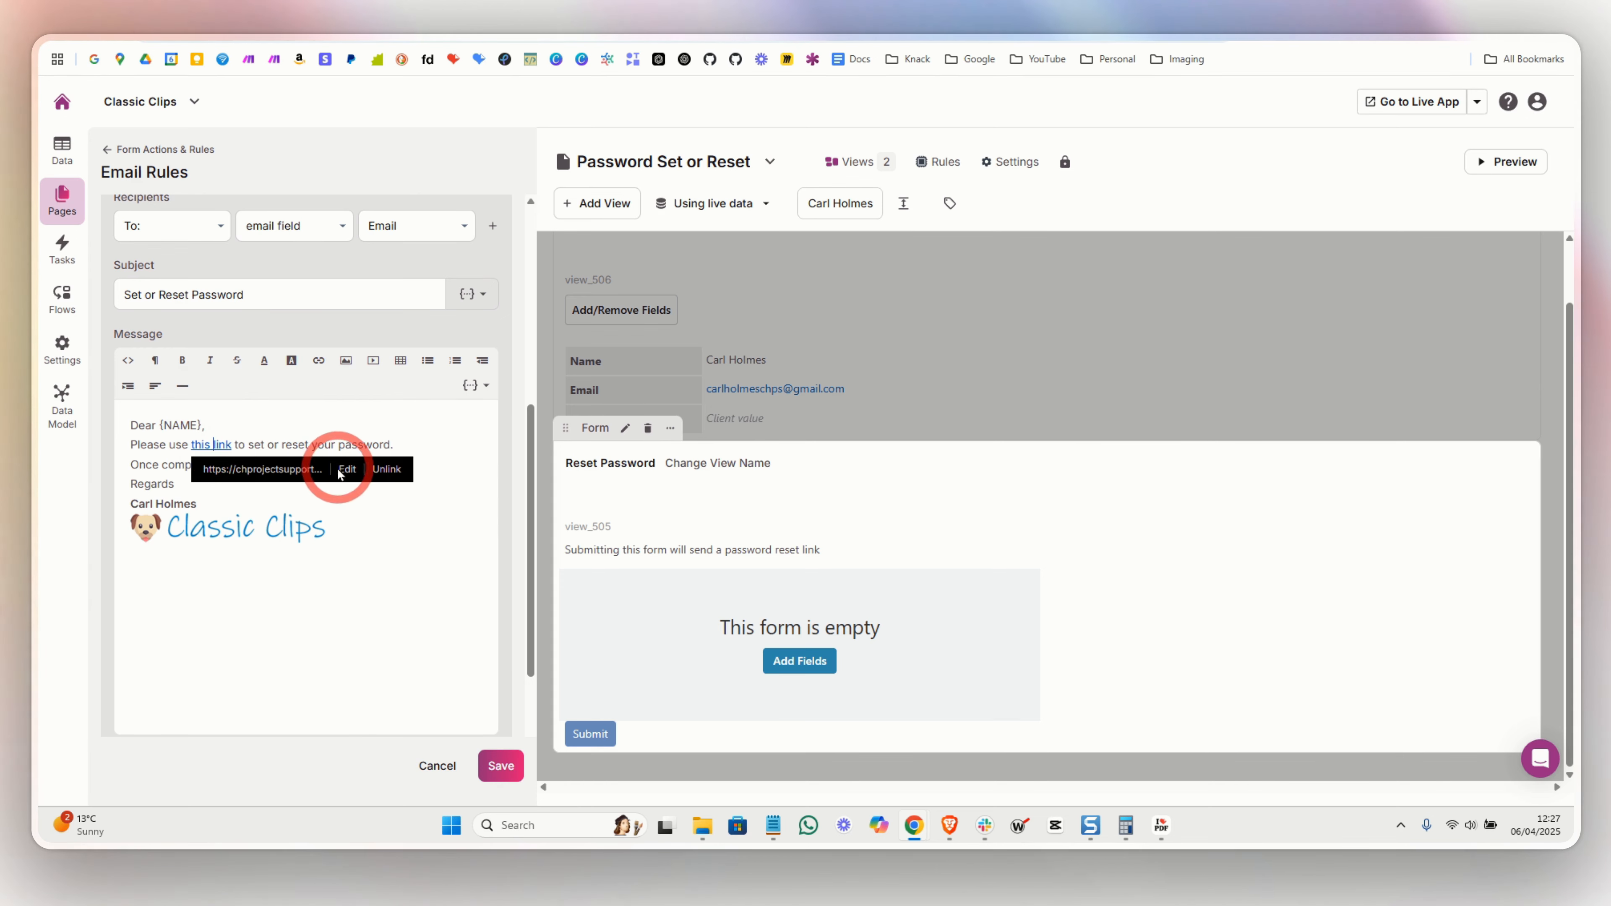
{"action": "left_click", "coordinate": [353, 473]}
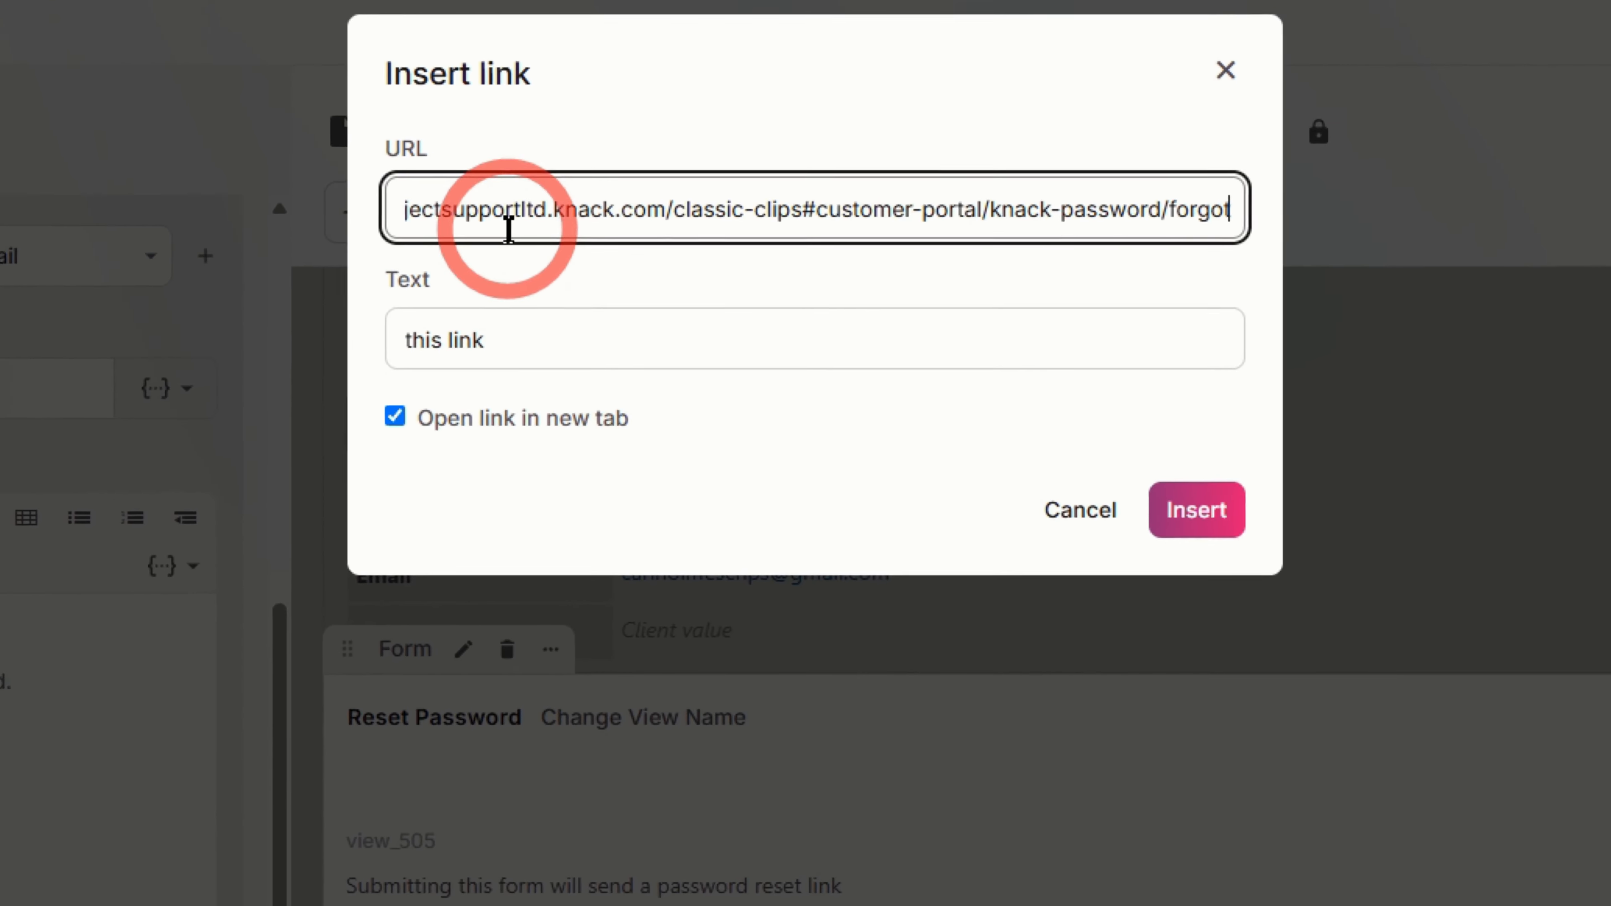
{"action": "left_click_drag", "start_coordinate": [995, 223], "coordinate": [1256, 201]}
{"action": "left_click", "coordinate": [1256, 204]}
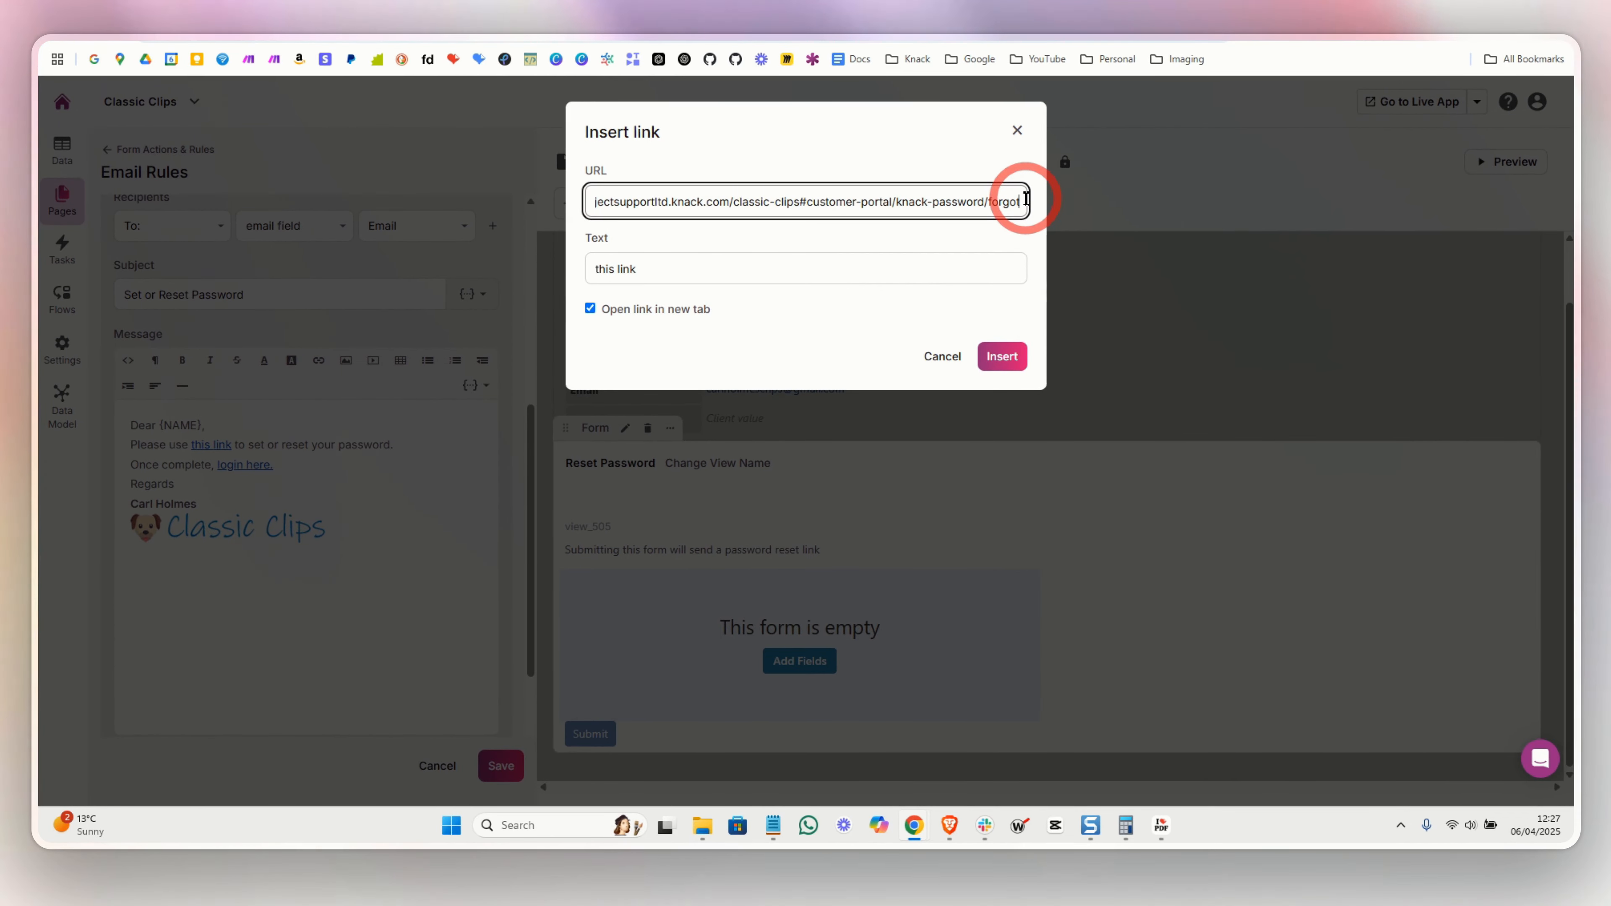
{"action": "left_click", "coordinate": [1017, 132]}
- Inspect the 'login here.' link URL pointing to the customer portal
{"action": "left_click", "coordinate": [287, 484]}
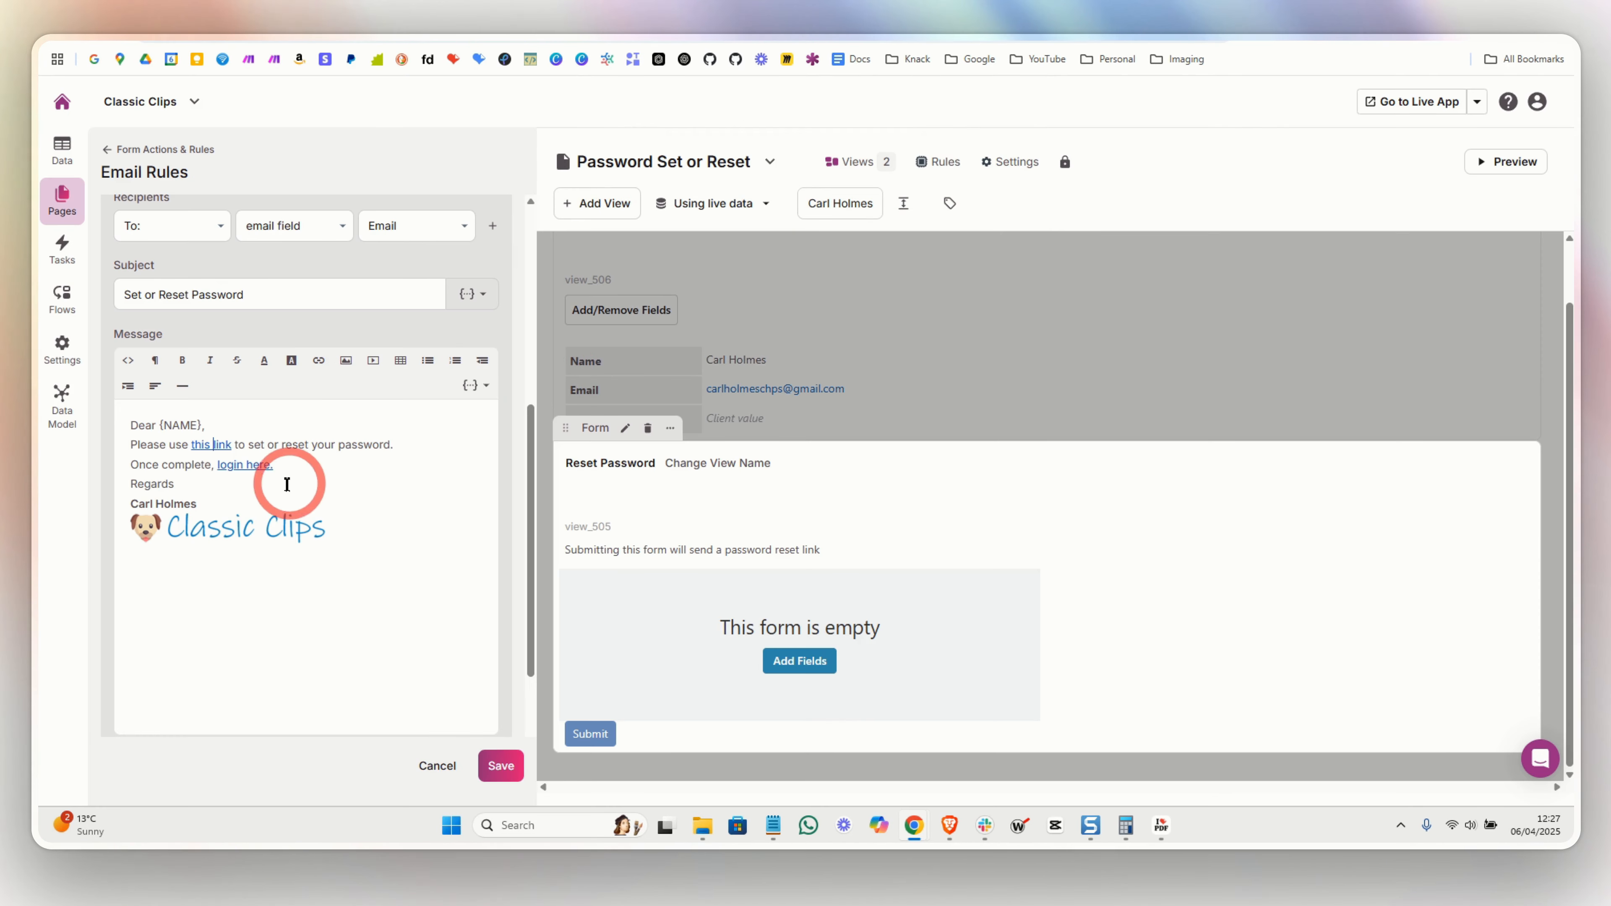
{"action": "left_click", "coordinate": [239, 477]}
{"action": "left_click", "coordinate": [369, 497]}
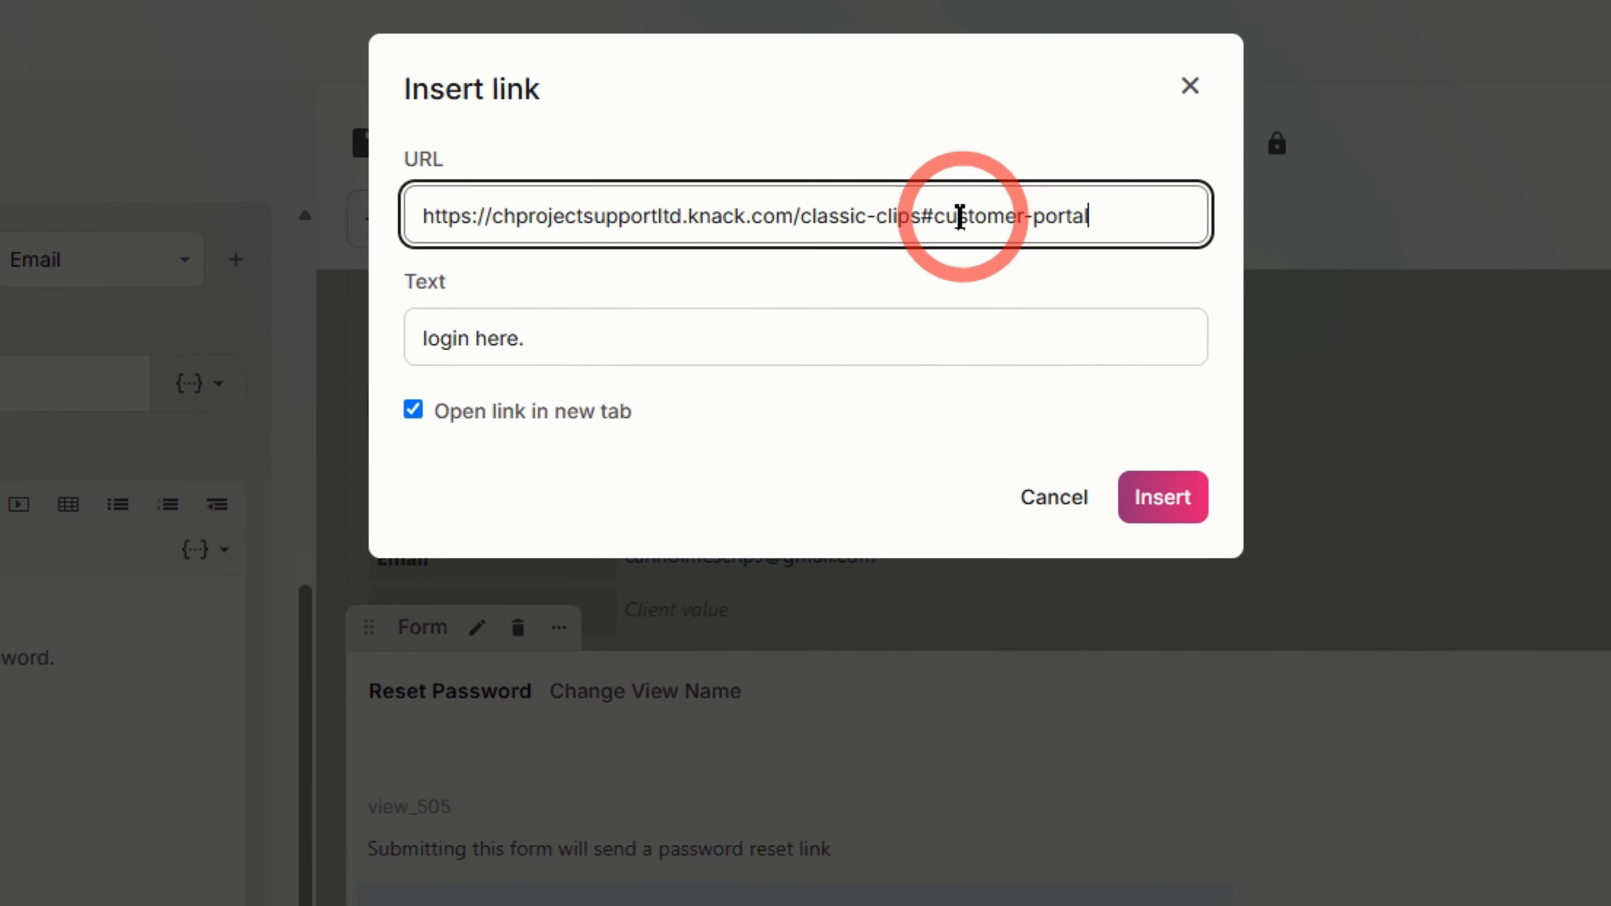
{"action": "left_click_drag", "start_coordinate": [876, 202], "coordinate": [1115, 269]}
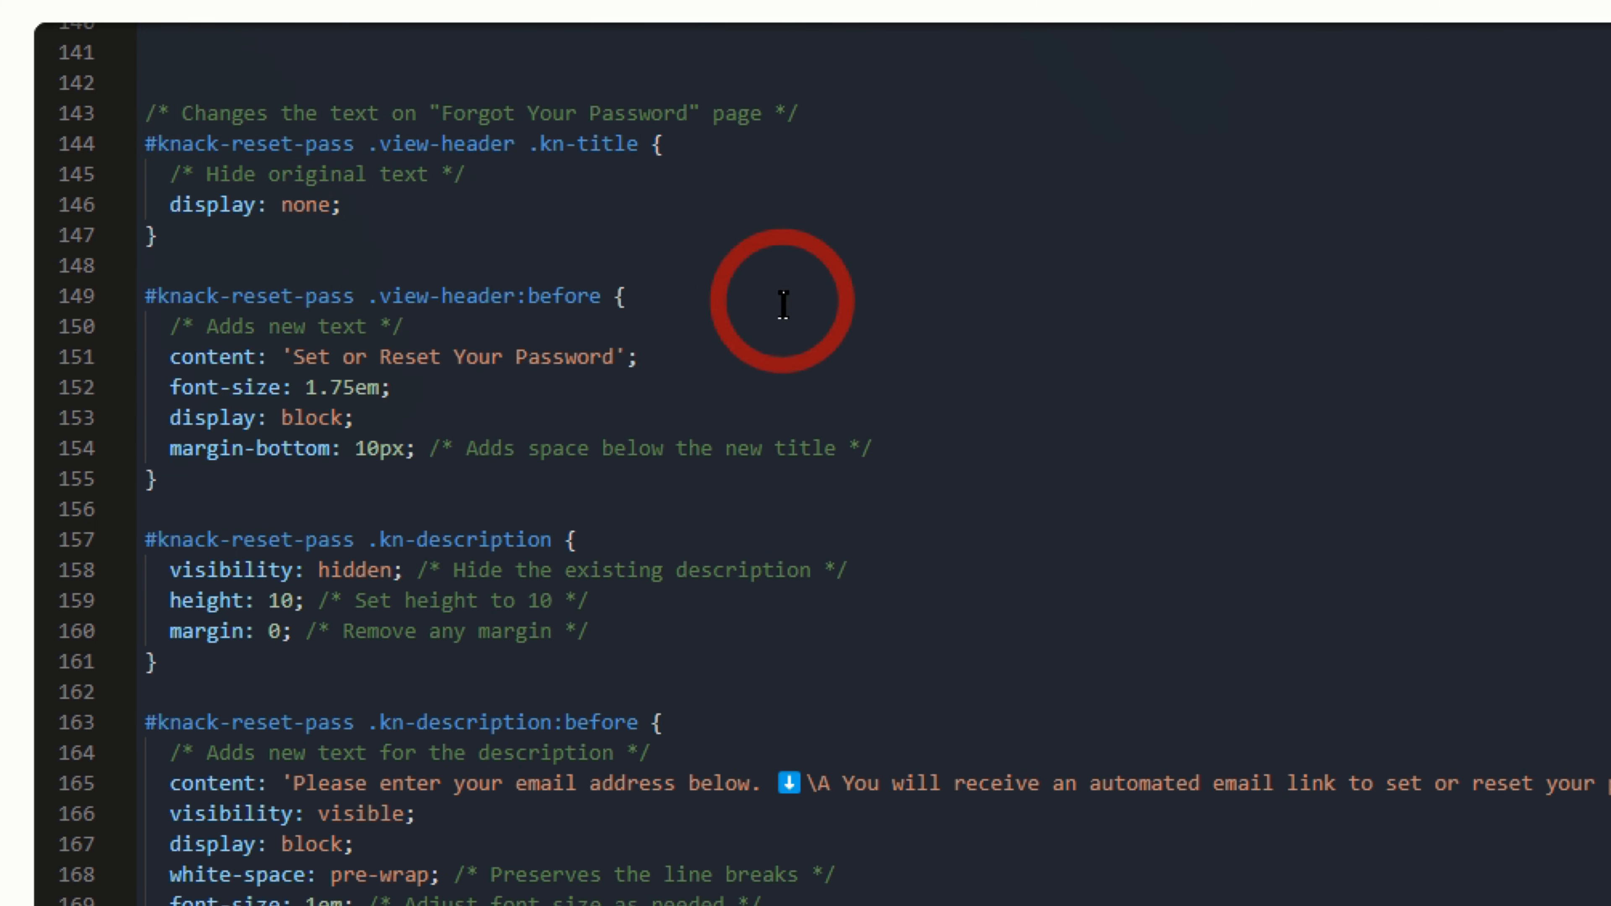
{"action": "scroll", "coordinate": [784, 310], "scroll_direction": "down", "scroll_amount": 3}
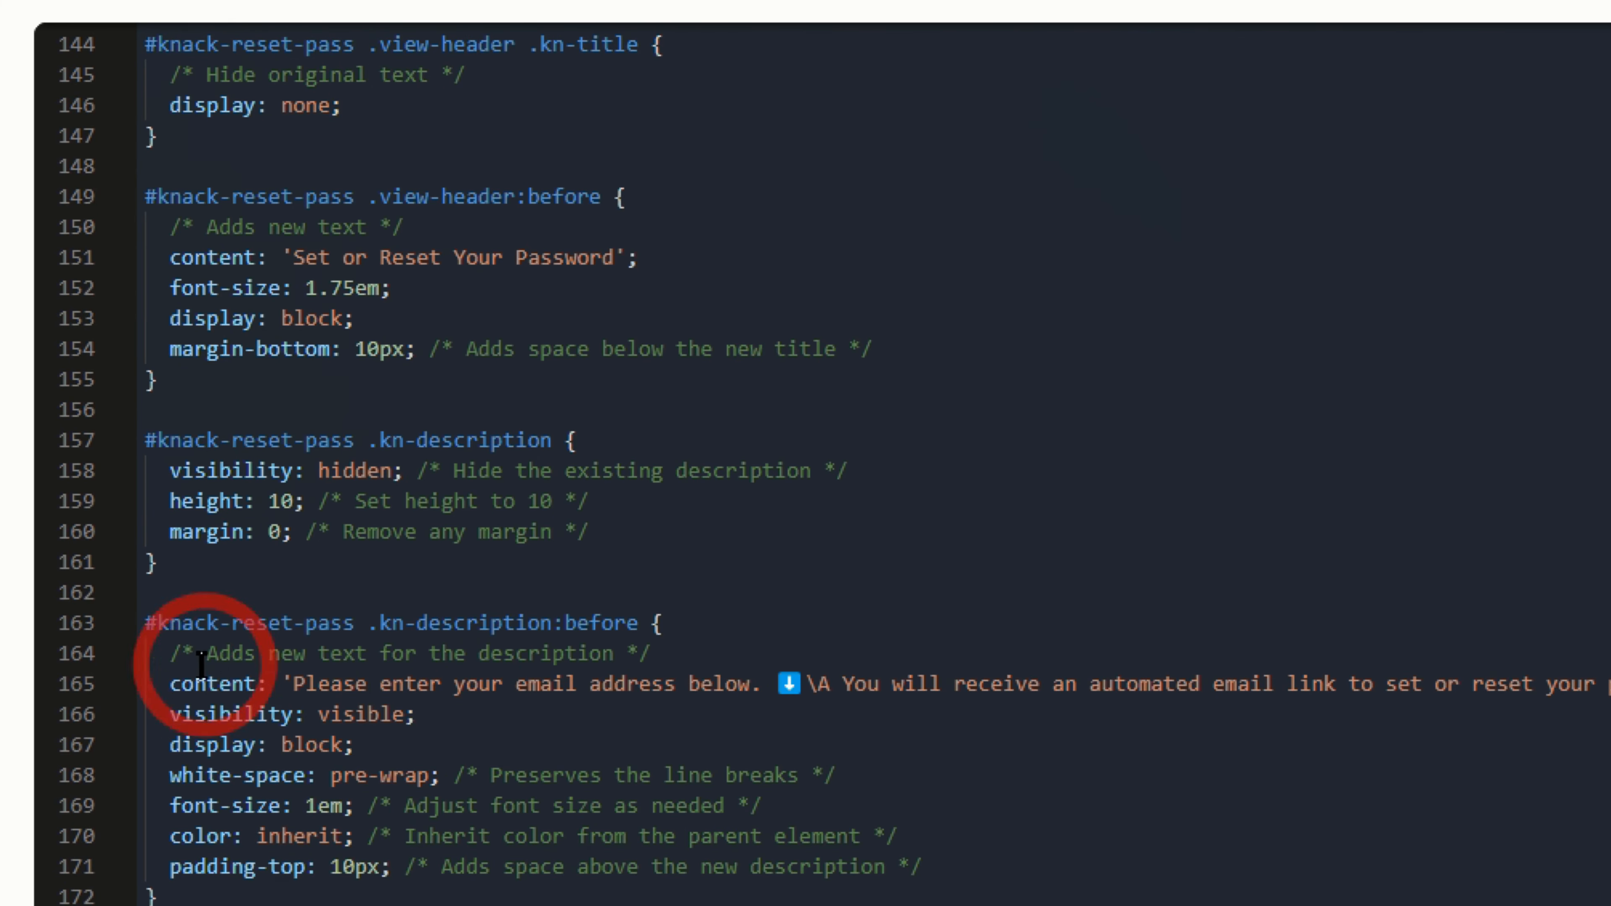
{"action": "left_click_drag", "start_coordinate": [155, 684], "coordinate": [1607, 685]}
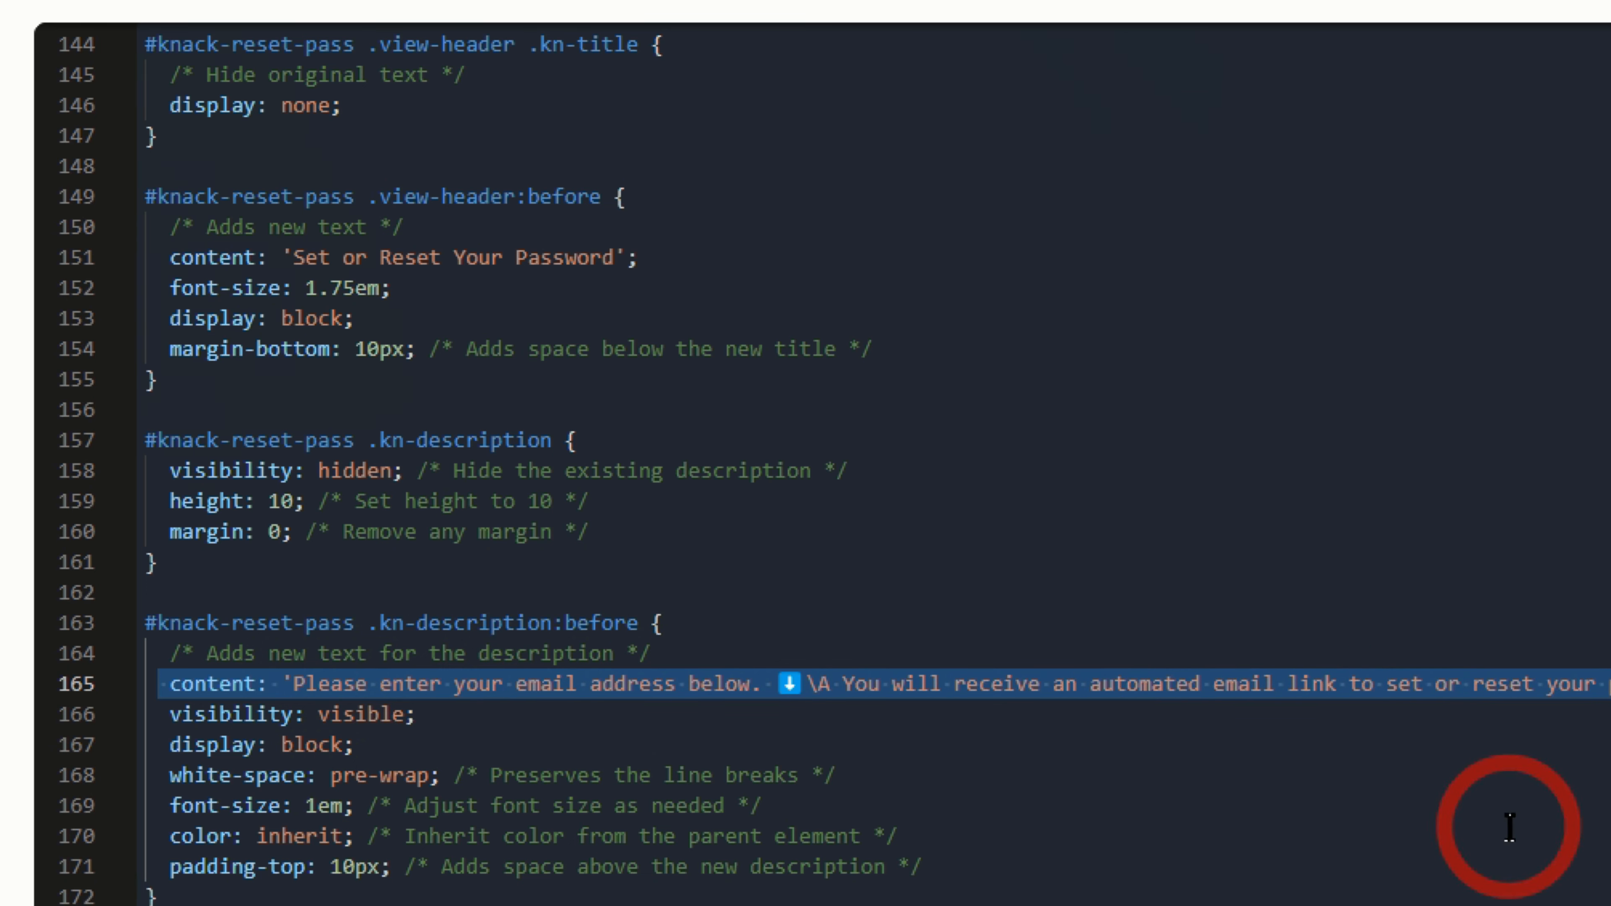
{"action": "left_click", "coordinate": [1256, 773]}
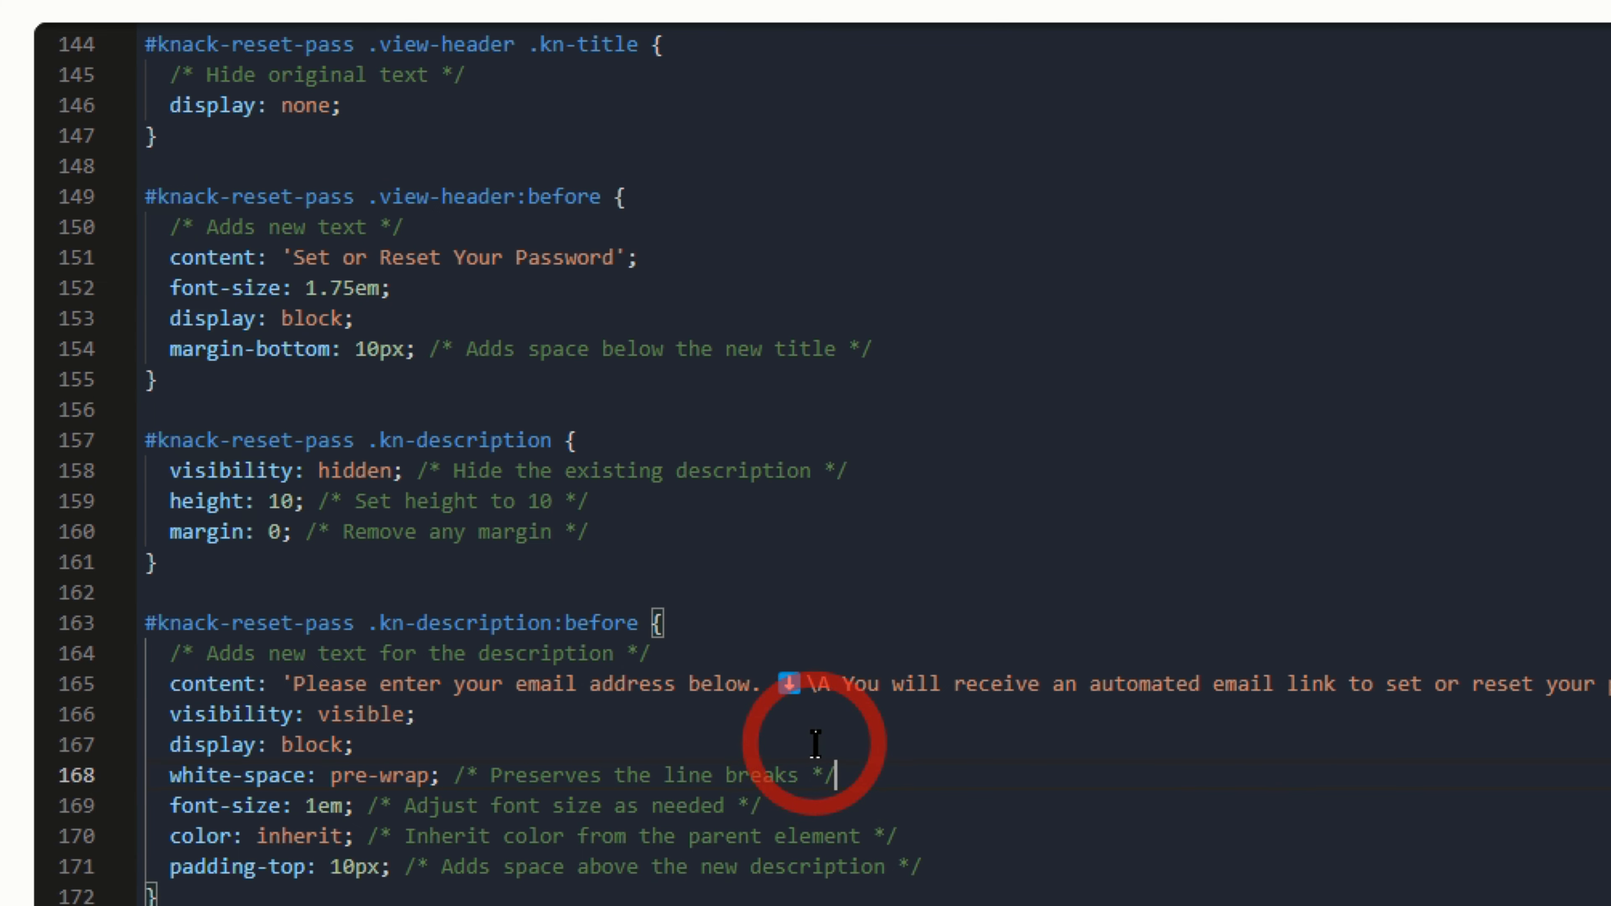
{"action": "left_click_drag", "start_coordinate": [293, 257], "coordinate": [727, 260]}
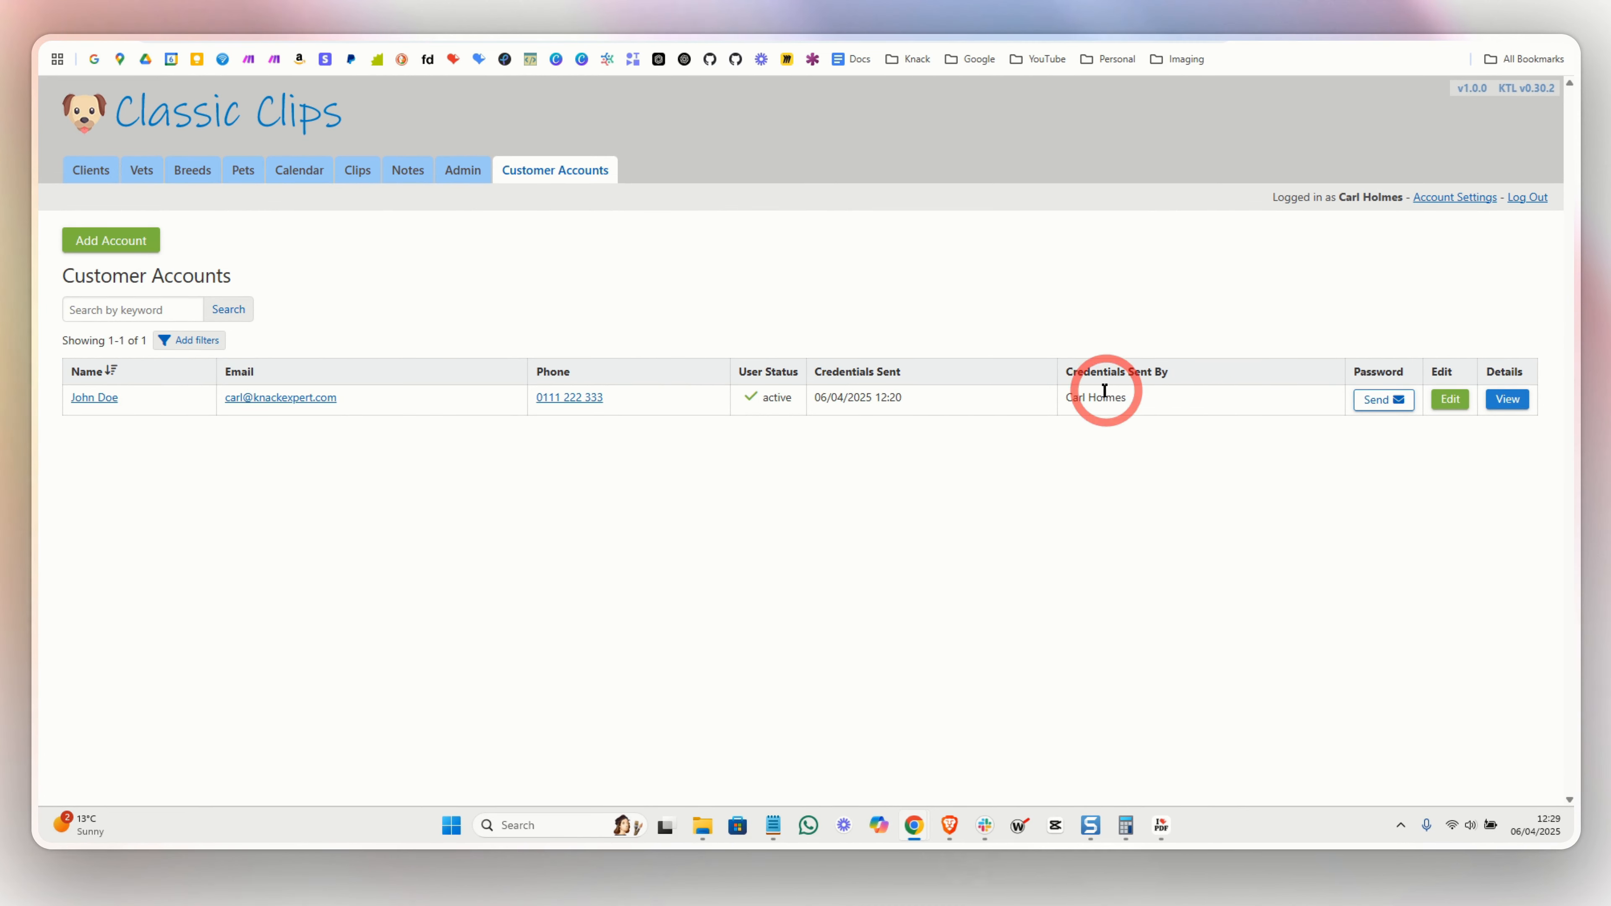
- Use the Password column's Send and submit the Password Set or Reset form for the account
{"action": "left_click", "coordinate": [1383, 399]}
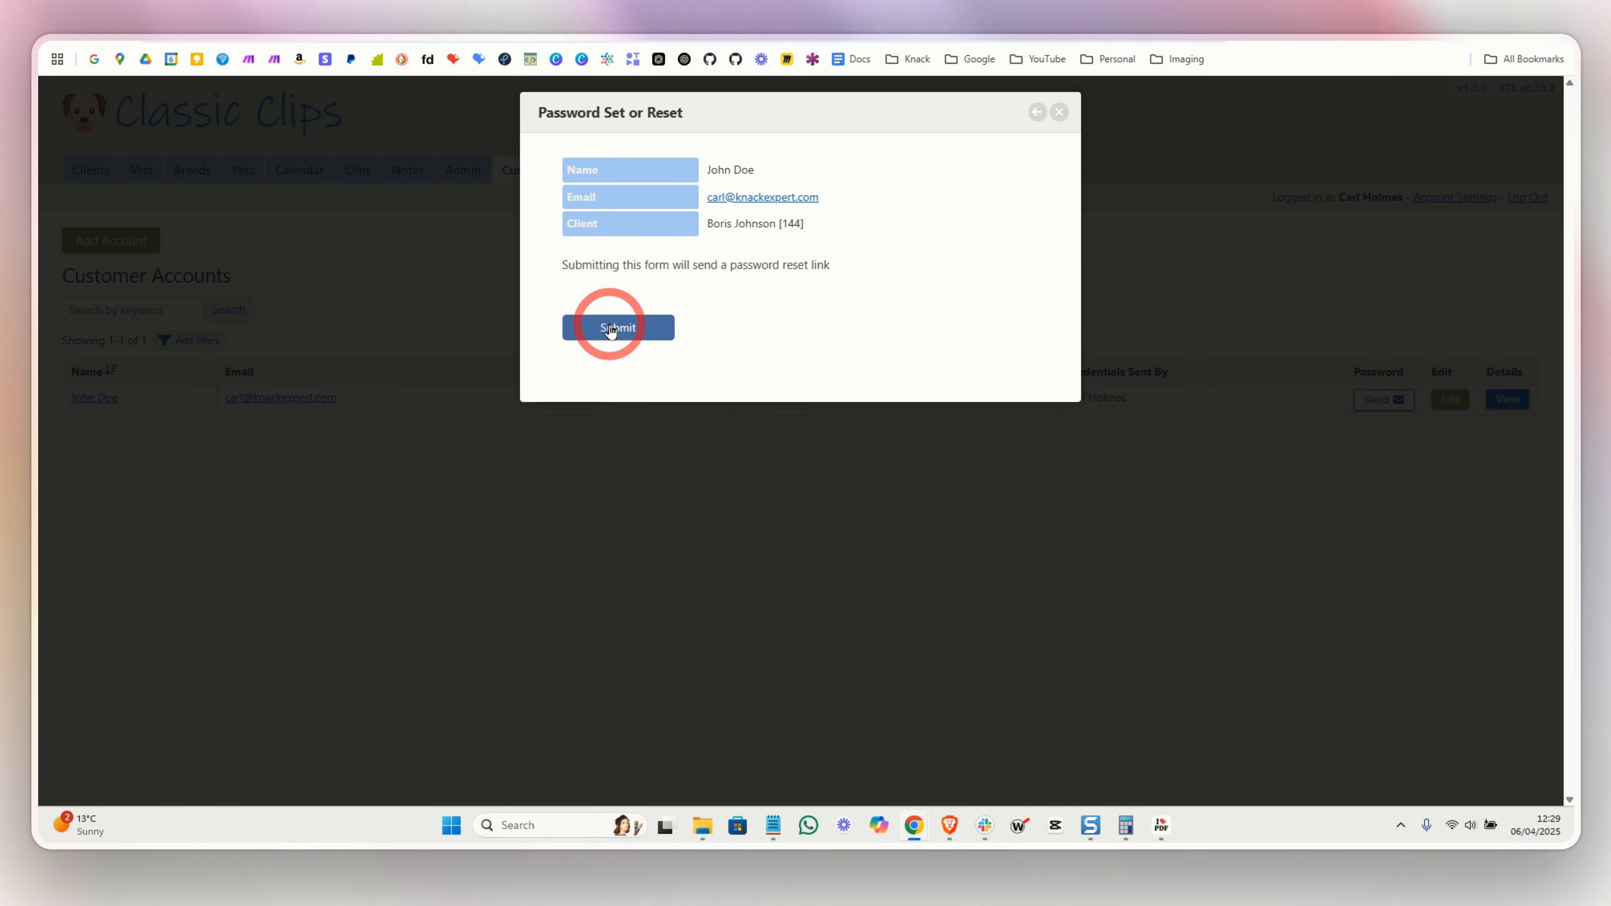
{"action": "left_click", "coordinate": [647, 327]}
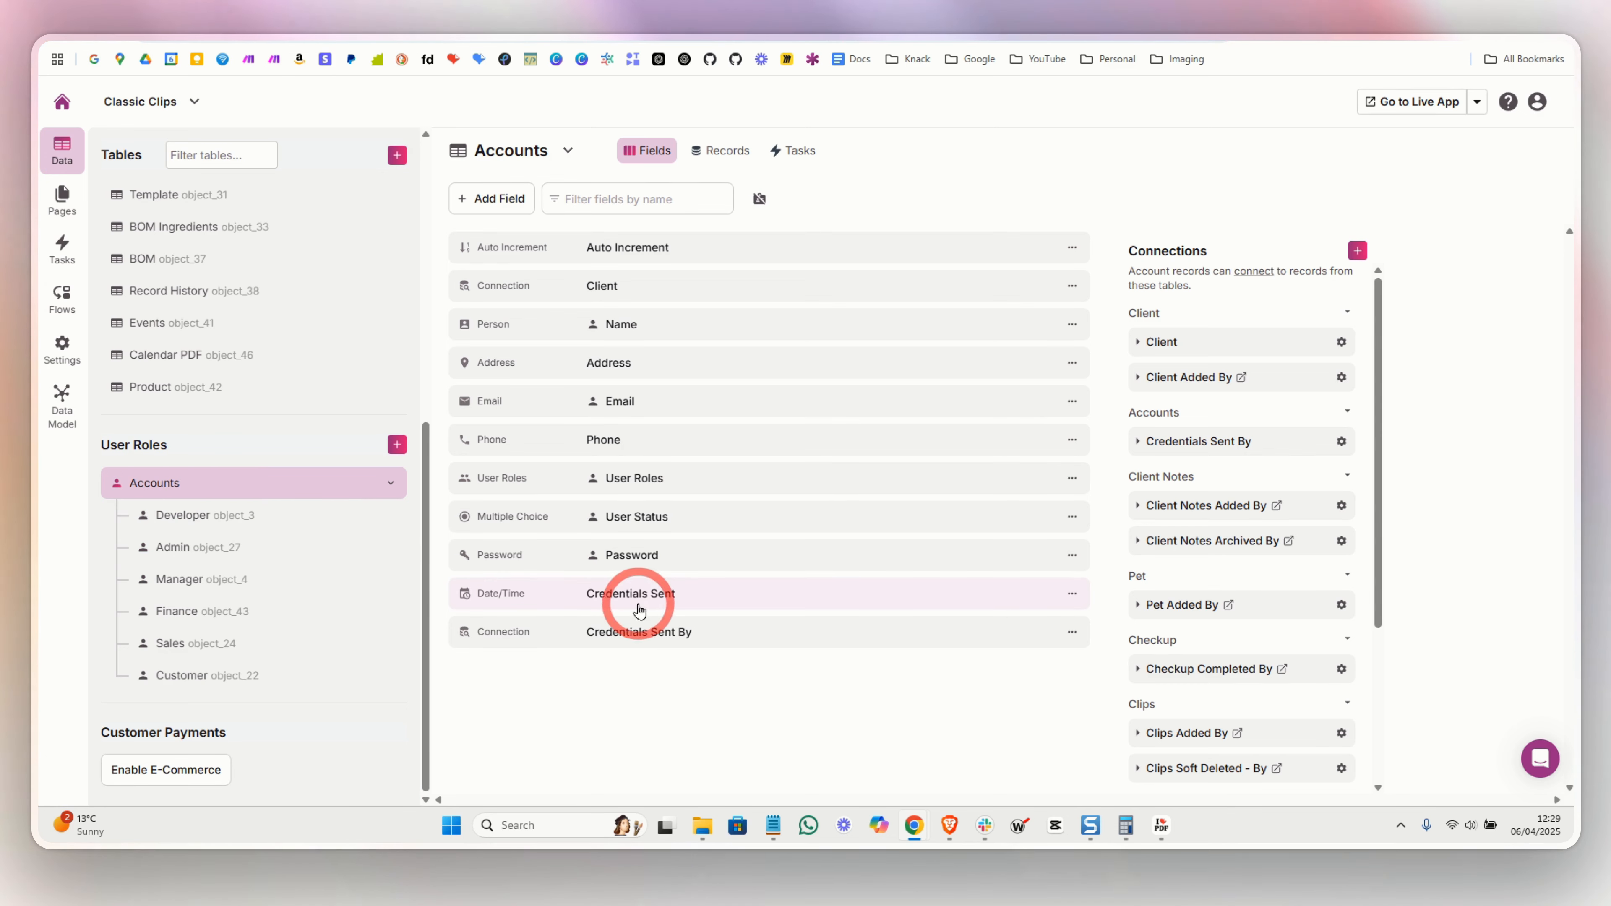
- Inspect the Credentials Sent date field and Credentials Sent By connection field without changes
{"action": "left_click", "coordinate": [643, 597]}
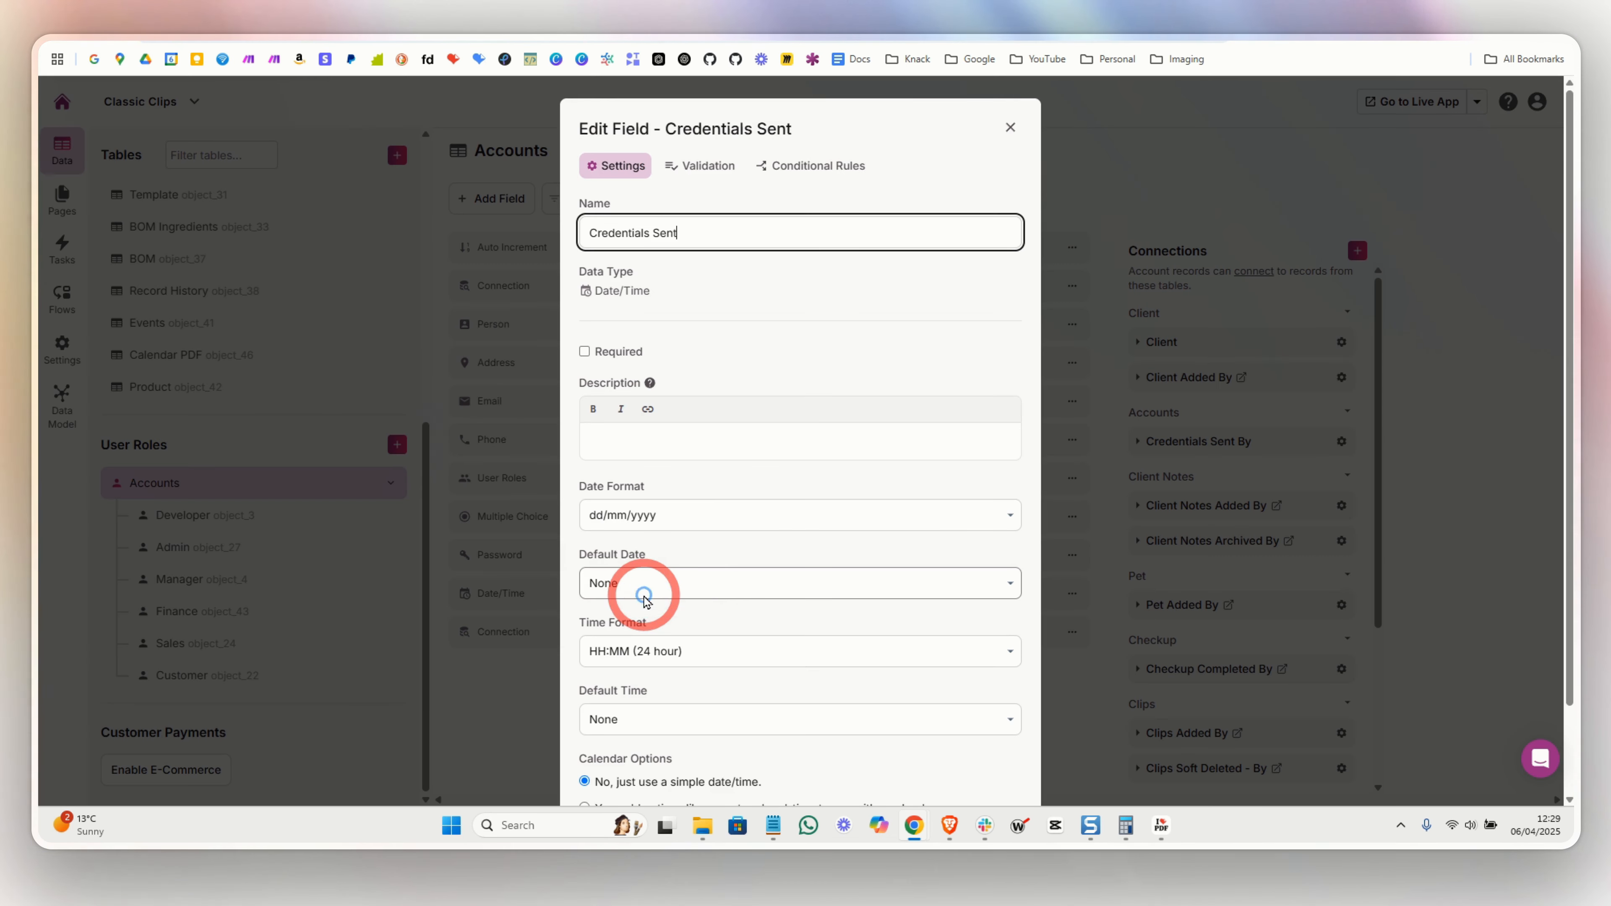
{"action": "scroll", "coordinate": [748, 399], "scroll_direction": "down", "scroll_amount": 2}
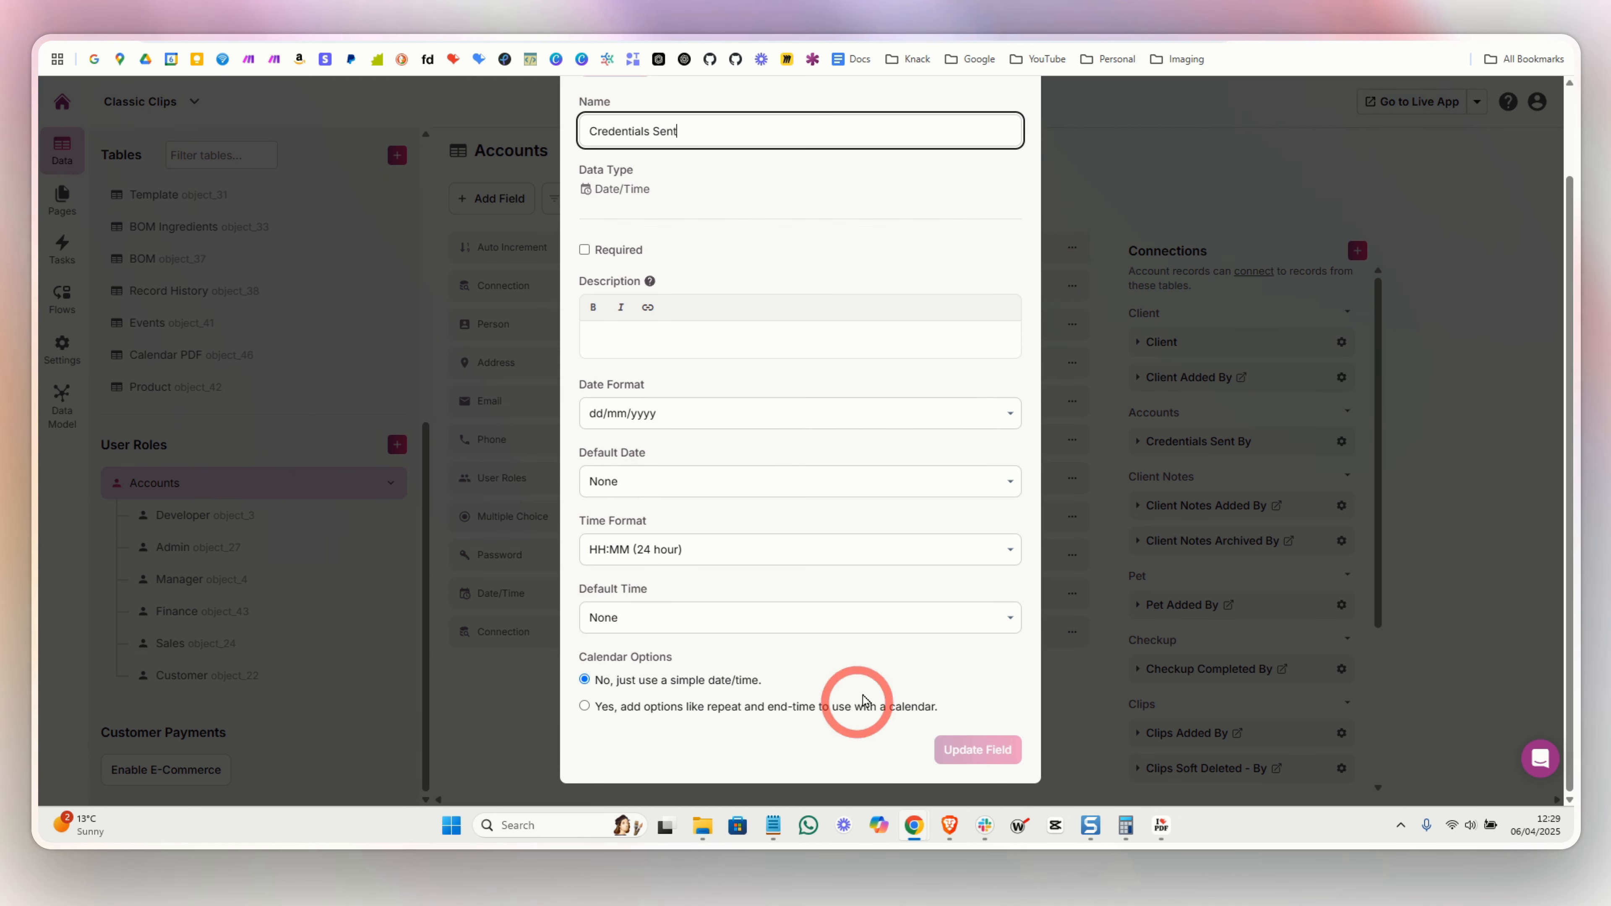
{"action": "scroll", "coordinate": [946, 288], "scroll_direction": "up", "scroll_amount": 2}
{"action": "left_click", "coordinate": [1011, 129]}
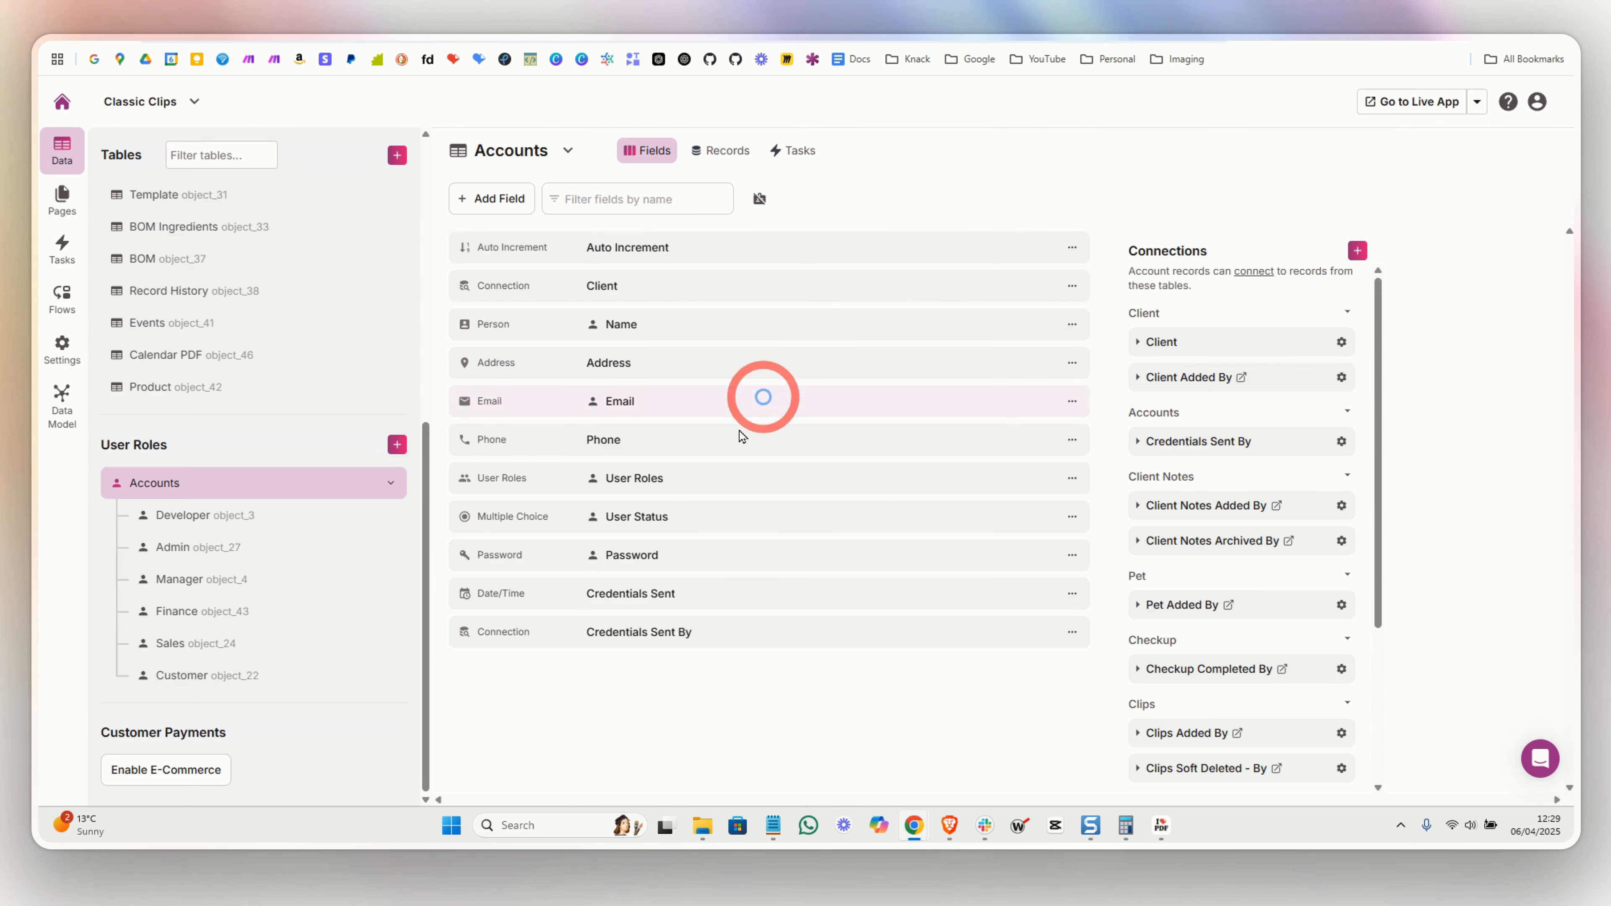
{"action": "left_click", "coordinate": [596, 638]}
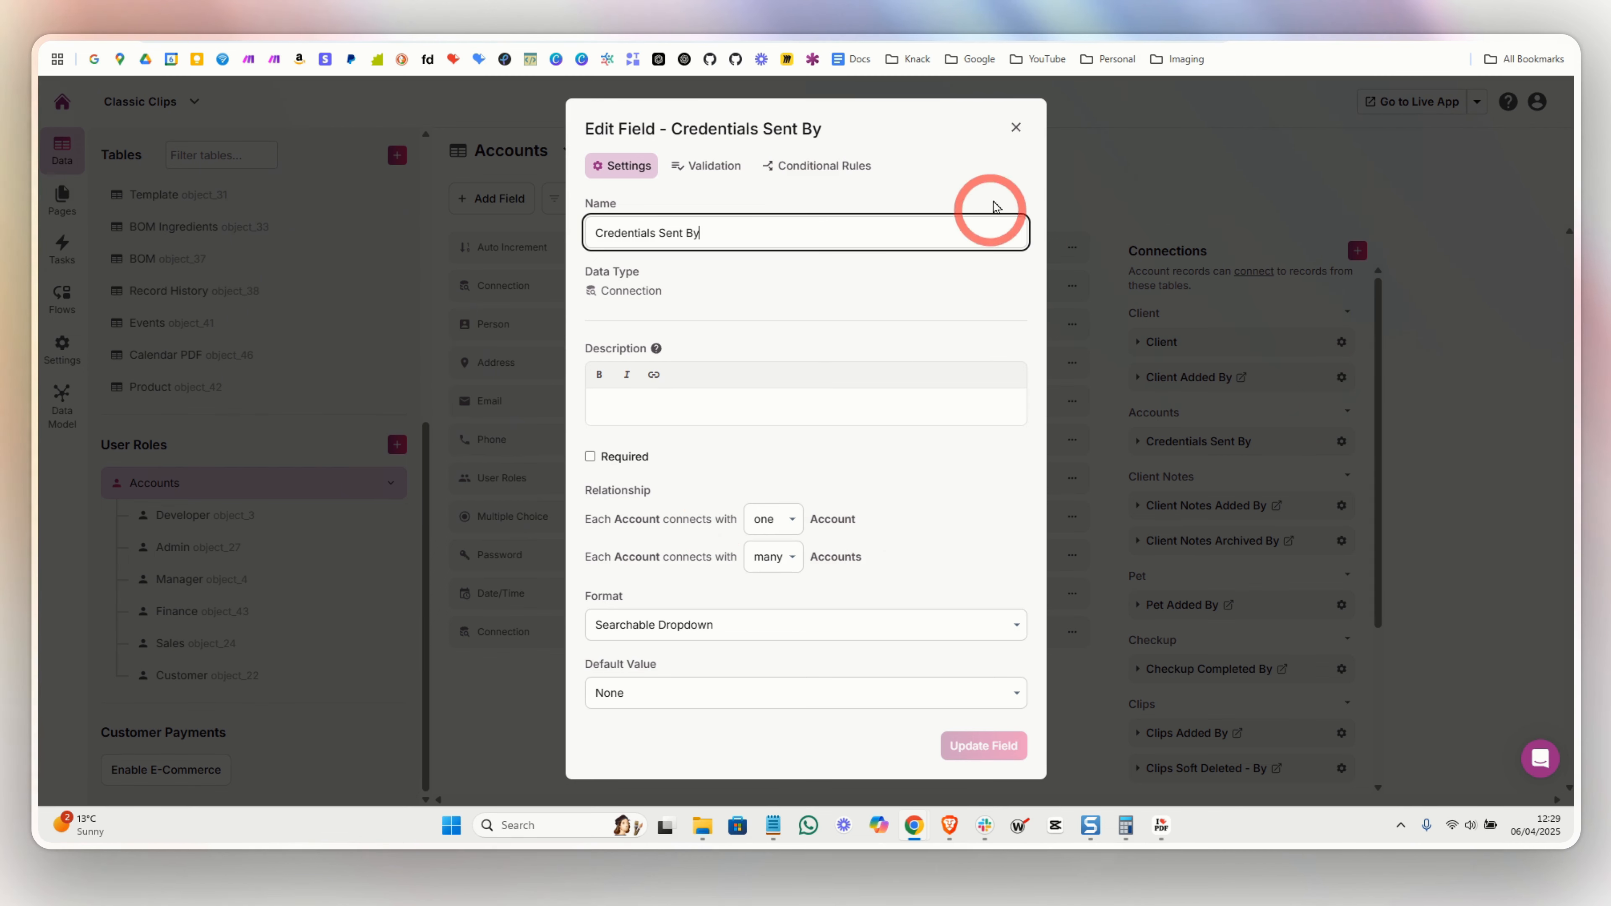
{"action": "left_click", "coordinate": [1015, 127]}
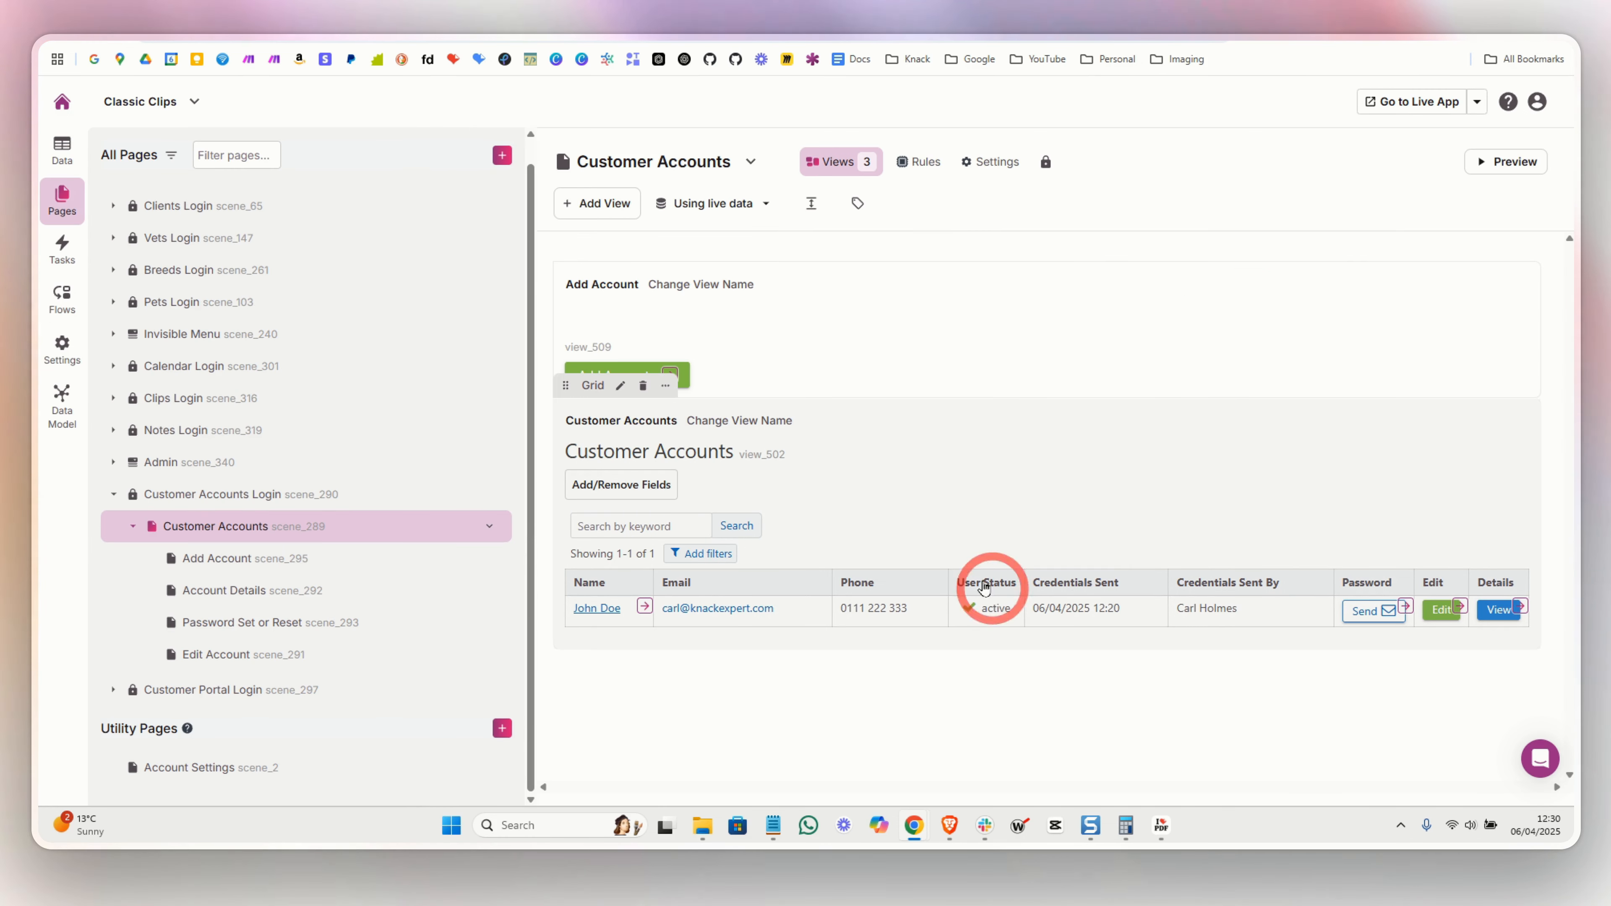
- Review Rule #1: Credentials Sent gets the current date, Credentials Sent By the logged-in account
{"action": "left_click", "coordinate": [1405, 607]}
{"action": "scroll", "coordinate": [881, 558], "scroll_direction": "down", "scroll_amount": 2}
{"action": "left_click", "coordinate": [878, 541]}
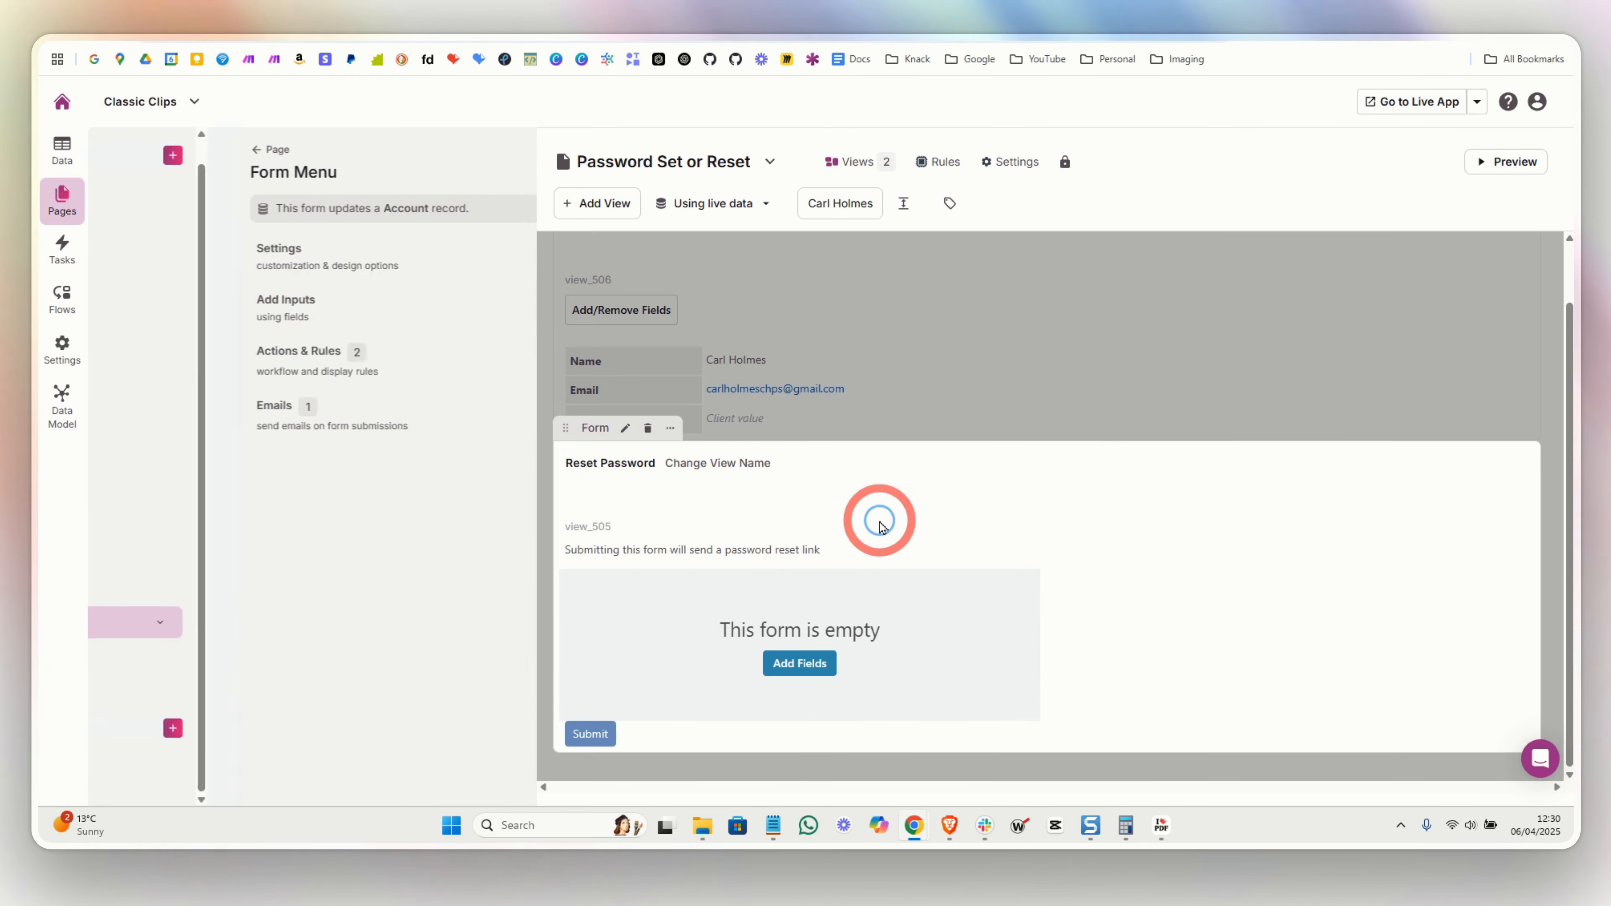
{"action": "left_click", "coordinate": [215, 376]}
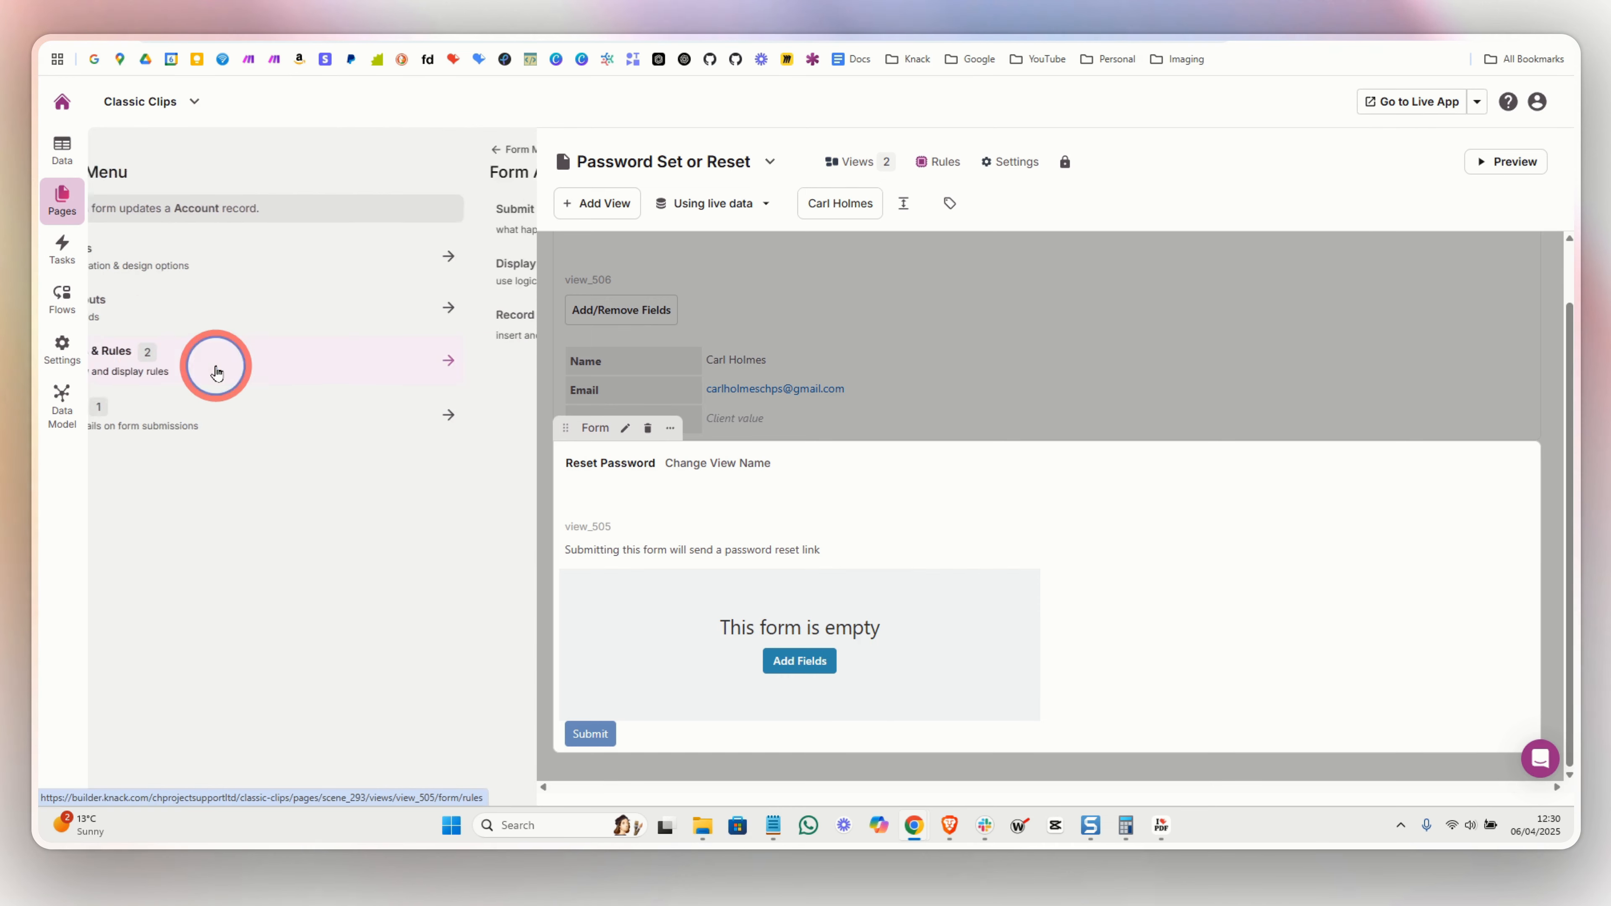
{"action": "left_click", "coordinate": [178, 328]}
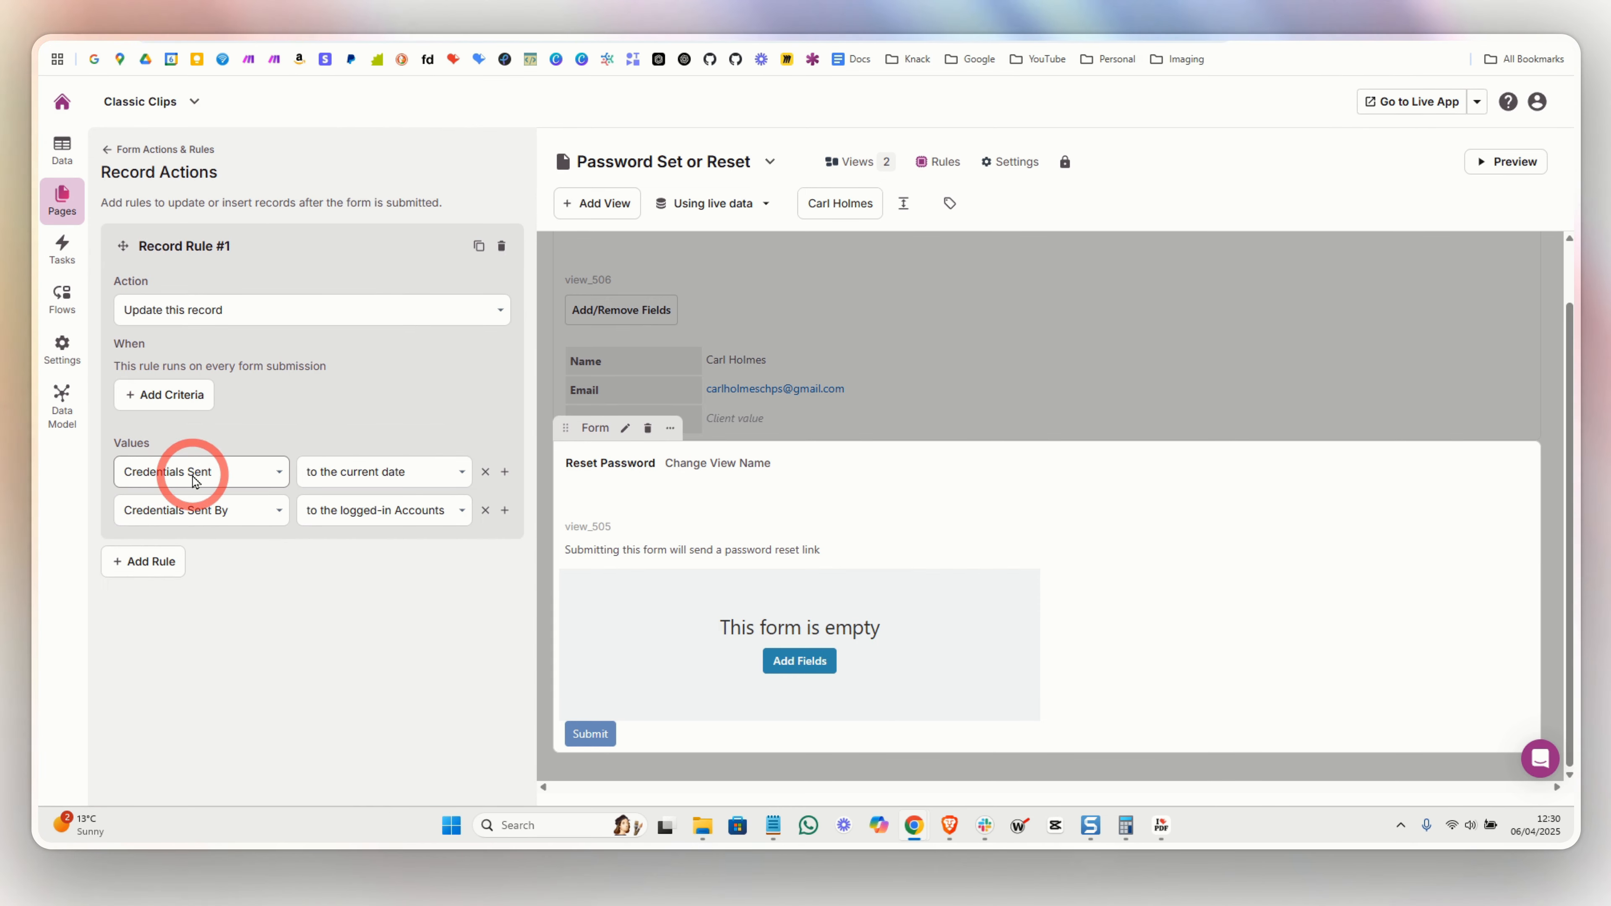
{"action": "left_click", "coordinate": [335, 486]}
{"action": "left_click", "coordinate": [260, 508]}
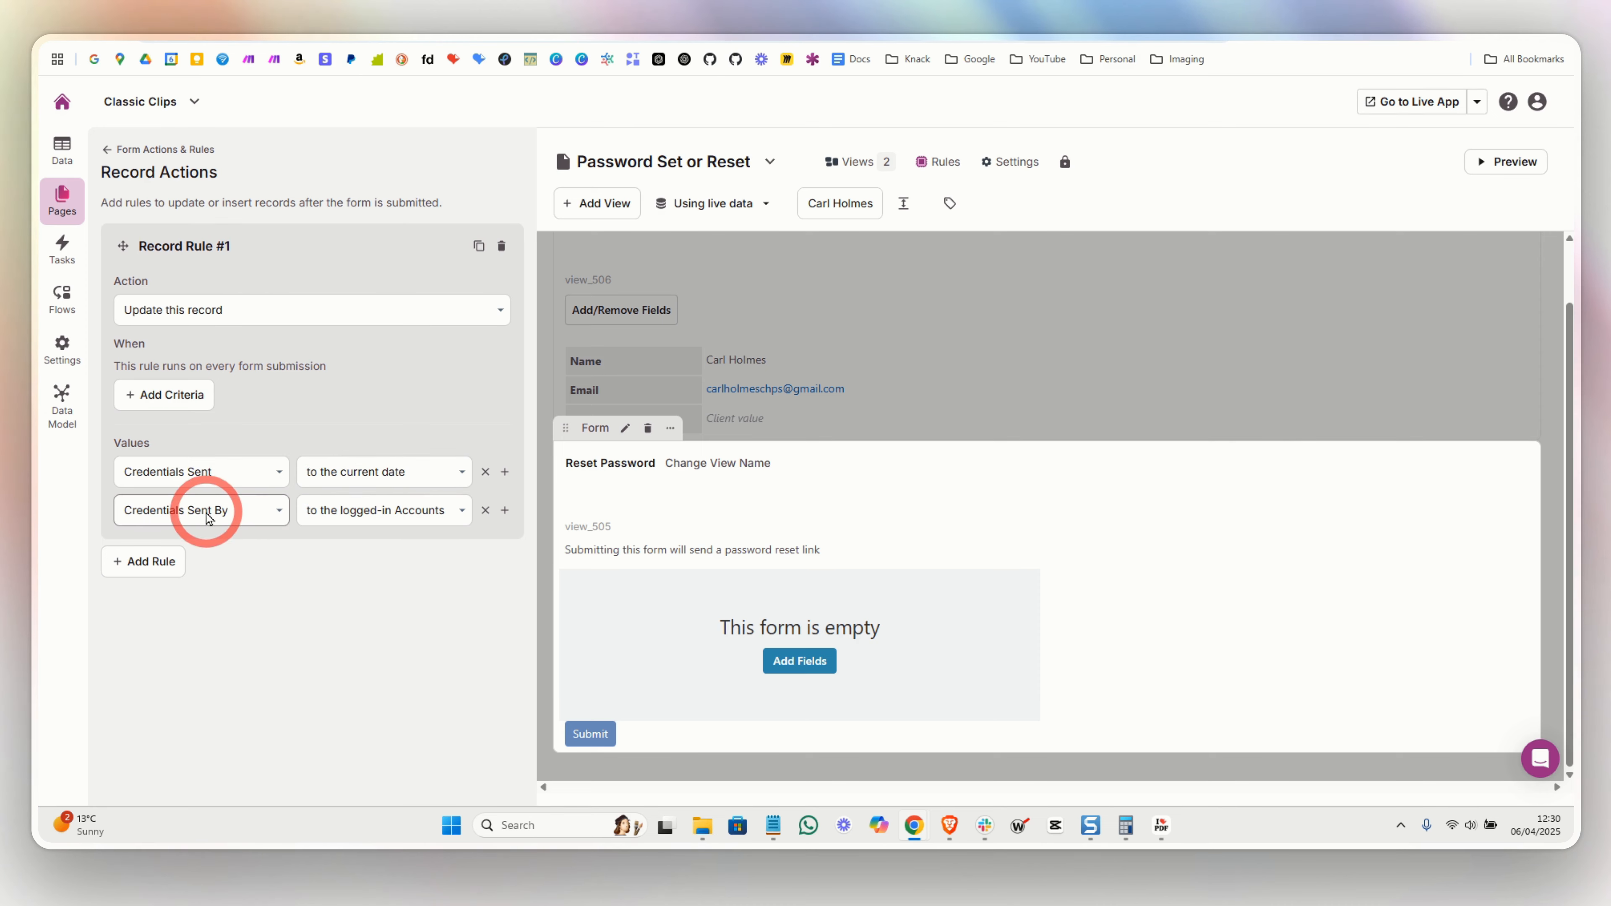
{"action": "left_click", "coordinate": [343, 517]}
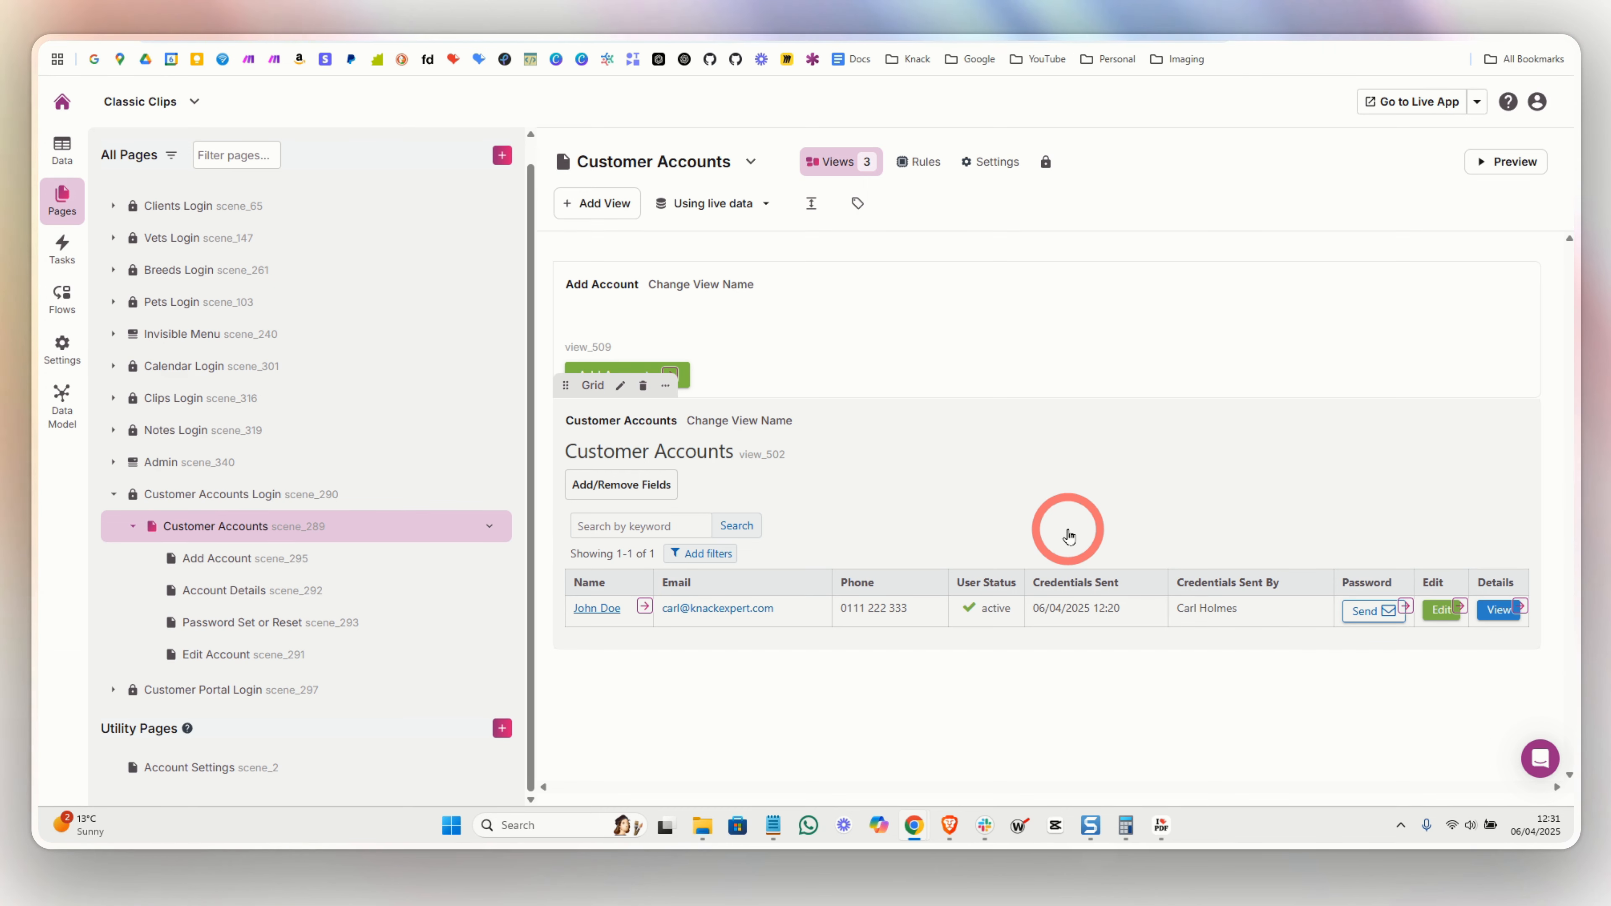
- Check the grid's source: Account records filtered to the Customer user role, left unchanged
{"action": "left_click", "coordinate": [951, 523]}
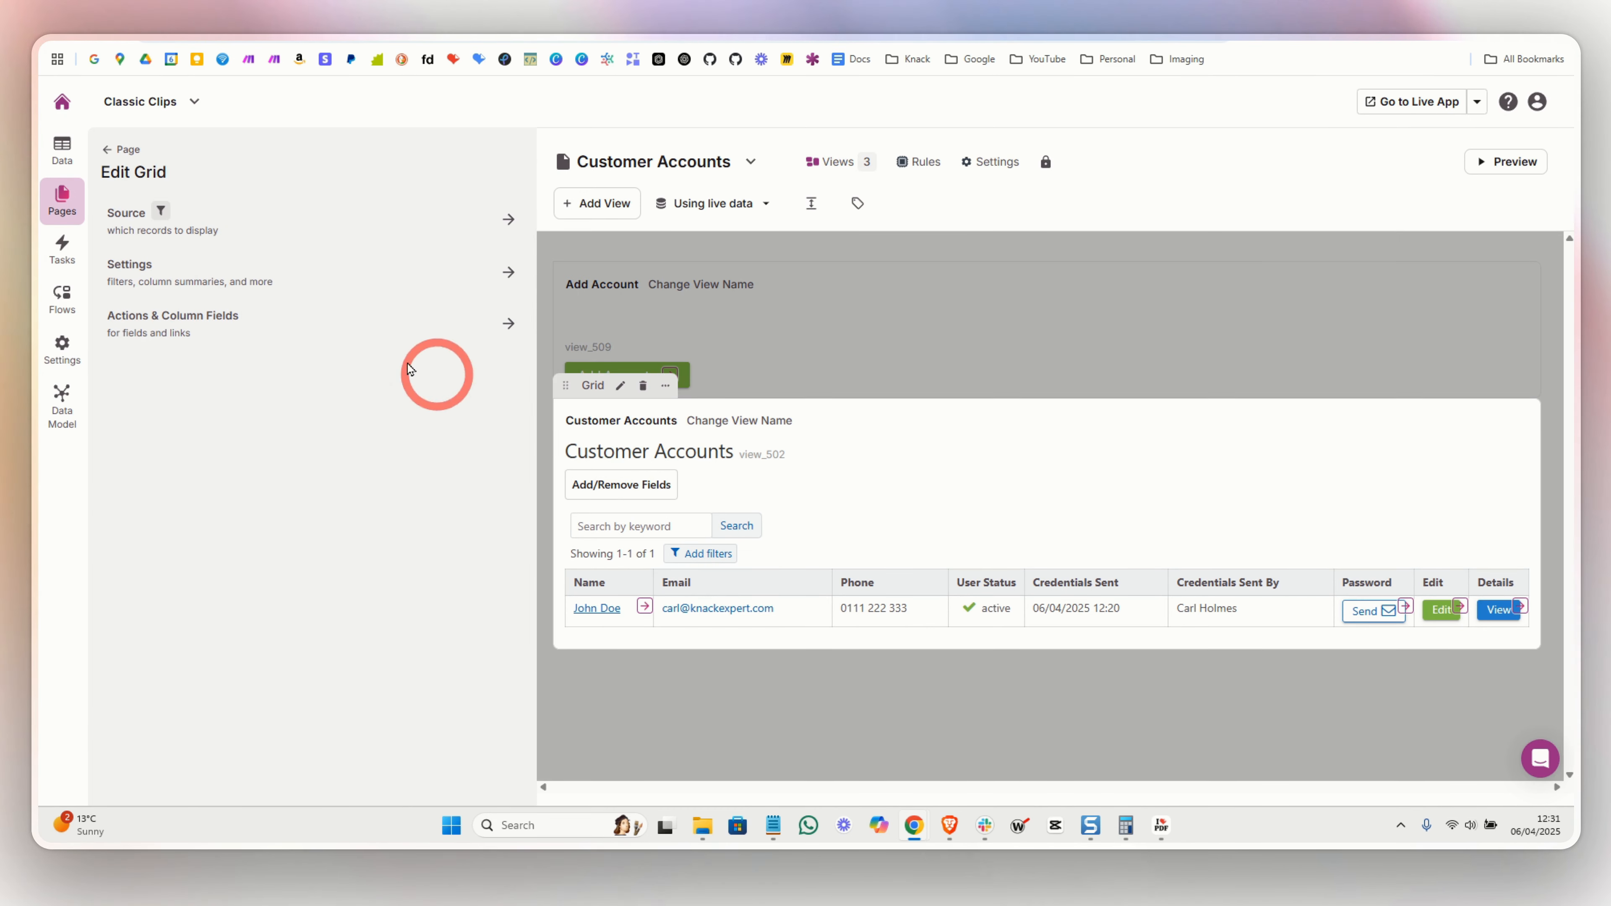
{"action": "left_click", "coordinate": [232, 222]}
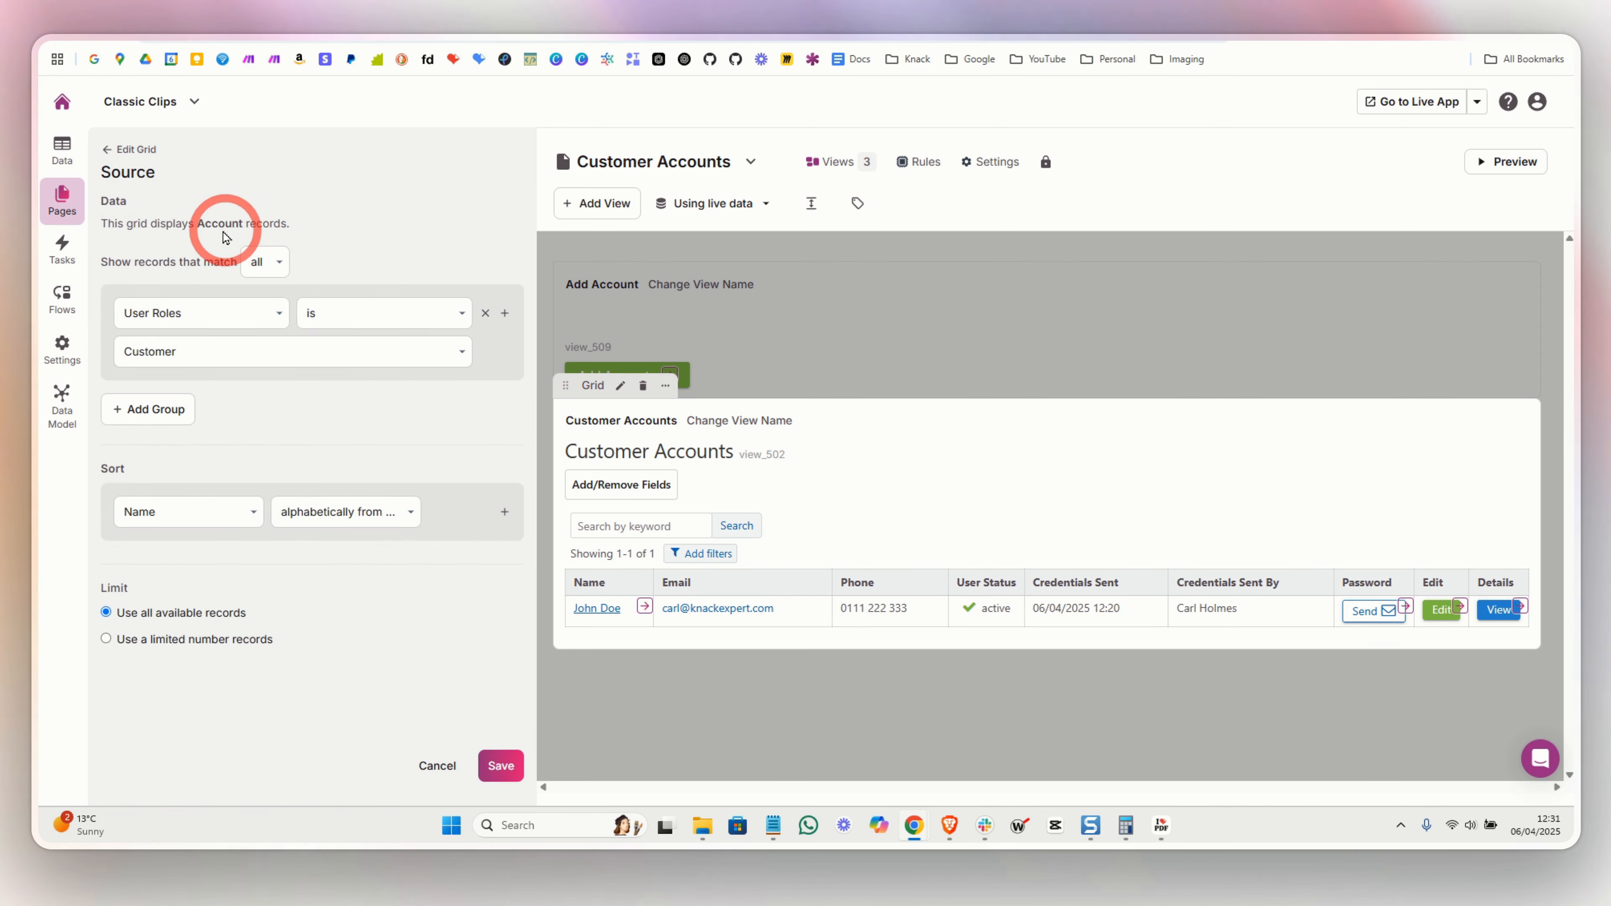
{"action": "left_click_drag", "start_coordinate": [195, 223], "coordinate": [259, 225]}
{"action": "left_click", "coordinate": [234, 299]}
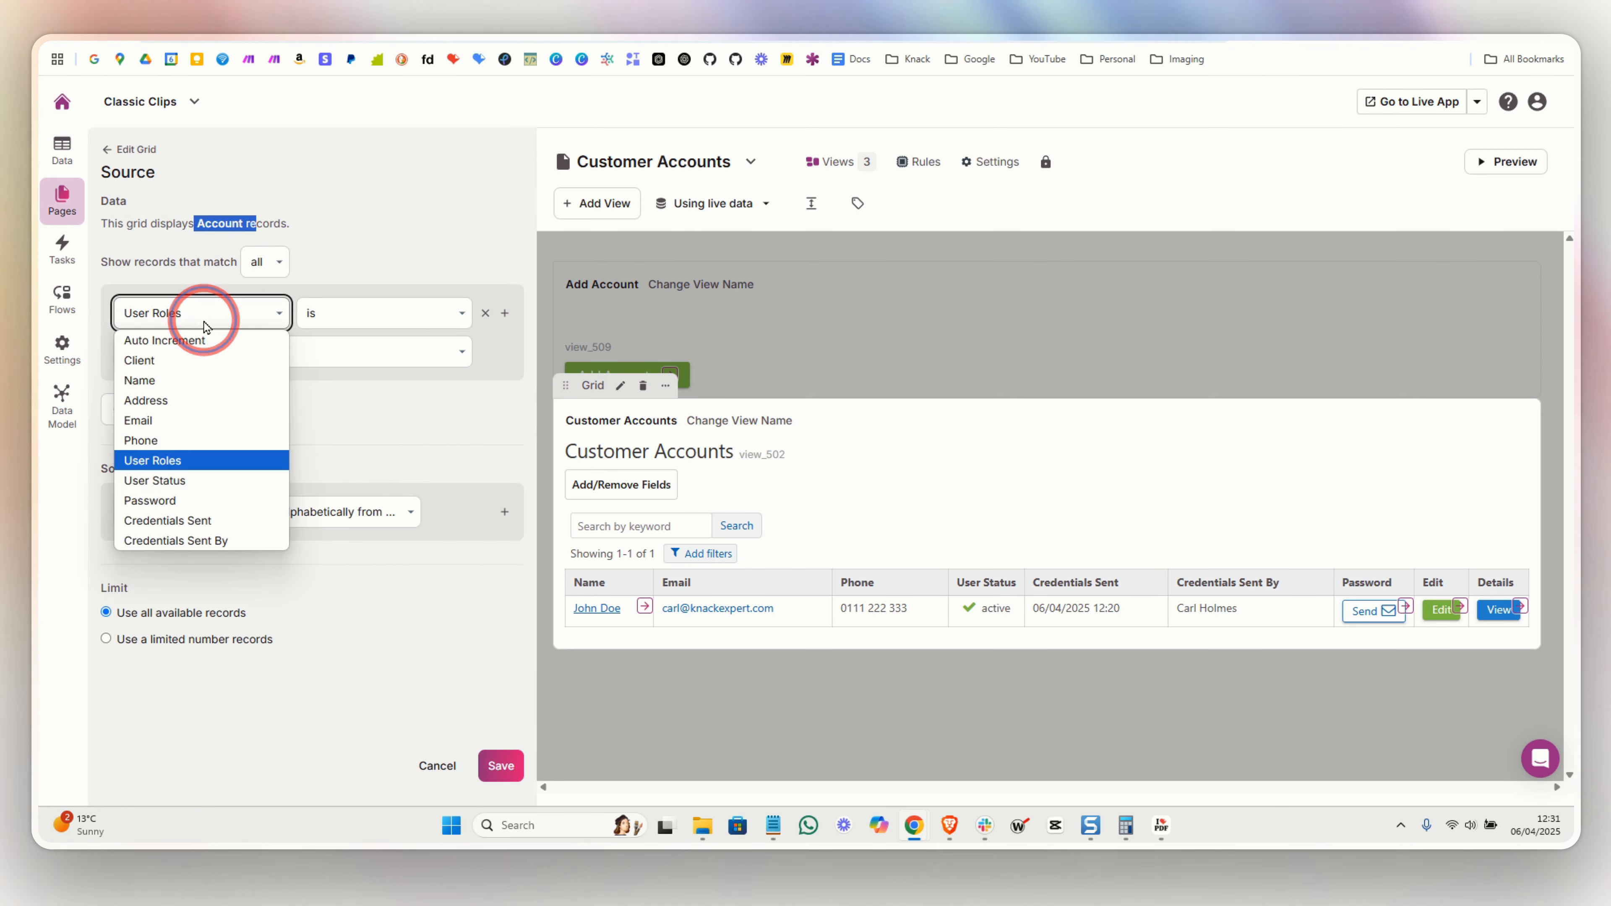
{"action": "left_click", "coordinate": [208, 317]}
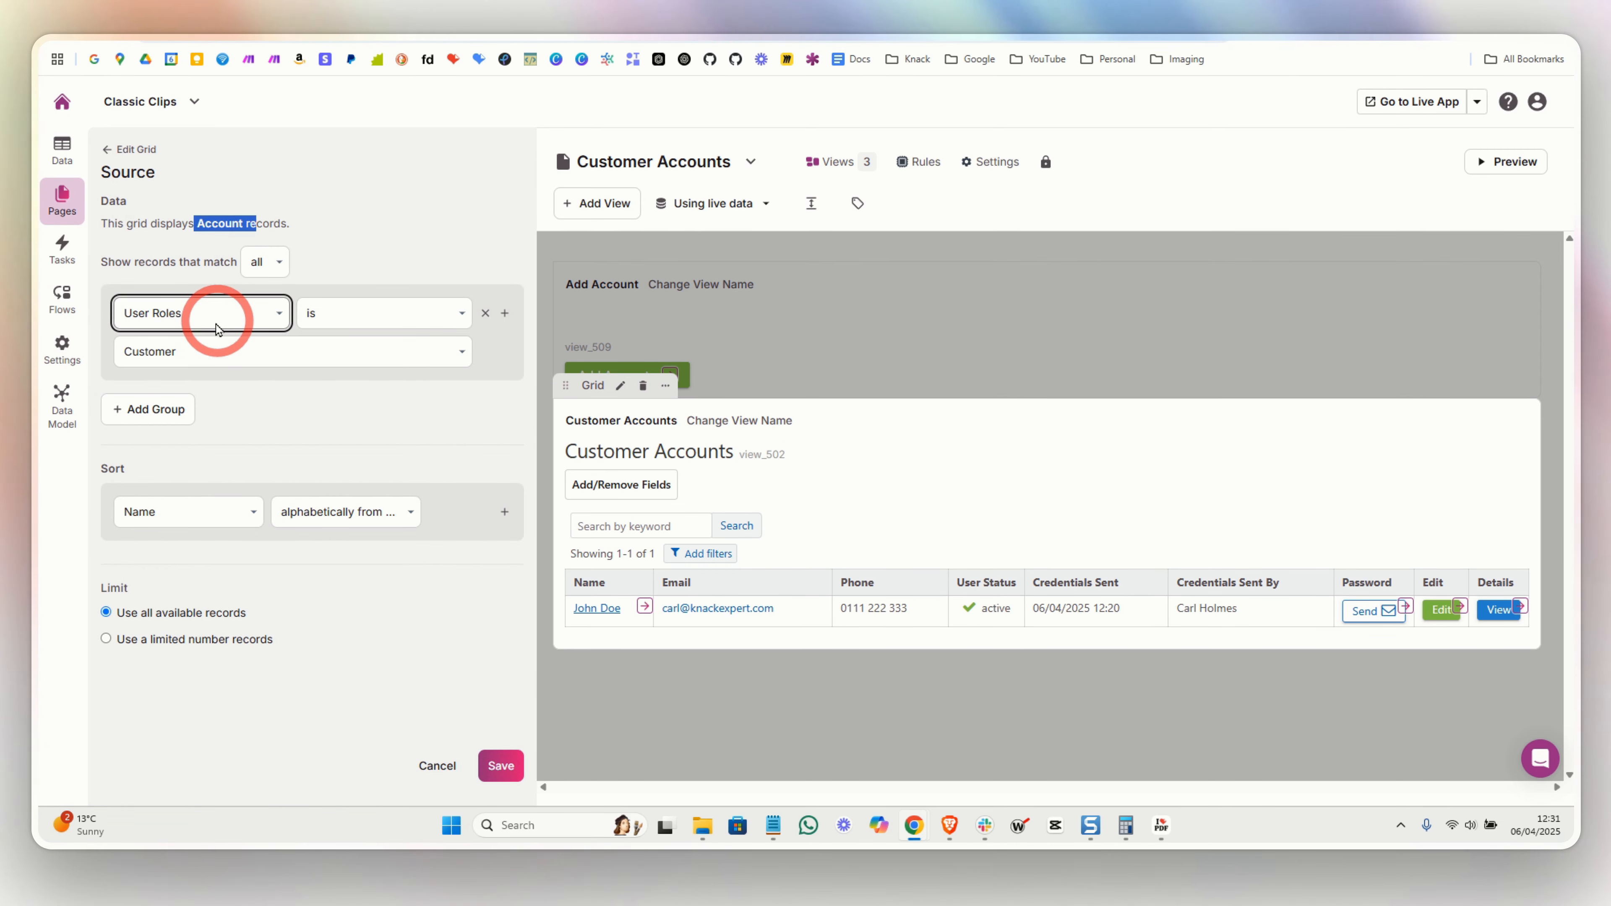
{"action": "left_click", "coordinate": [191, 351]}
{"action": "left_click", "coordinate": [189, 350]}
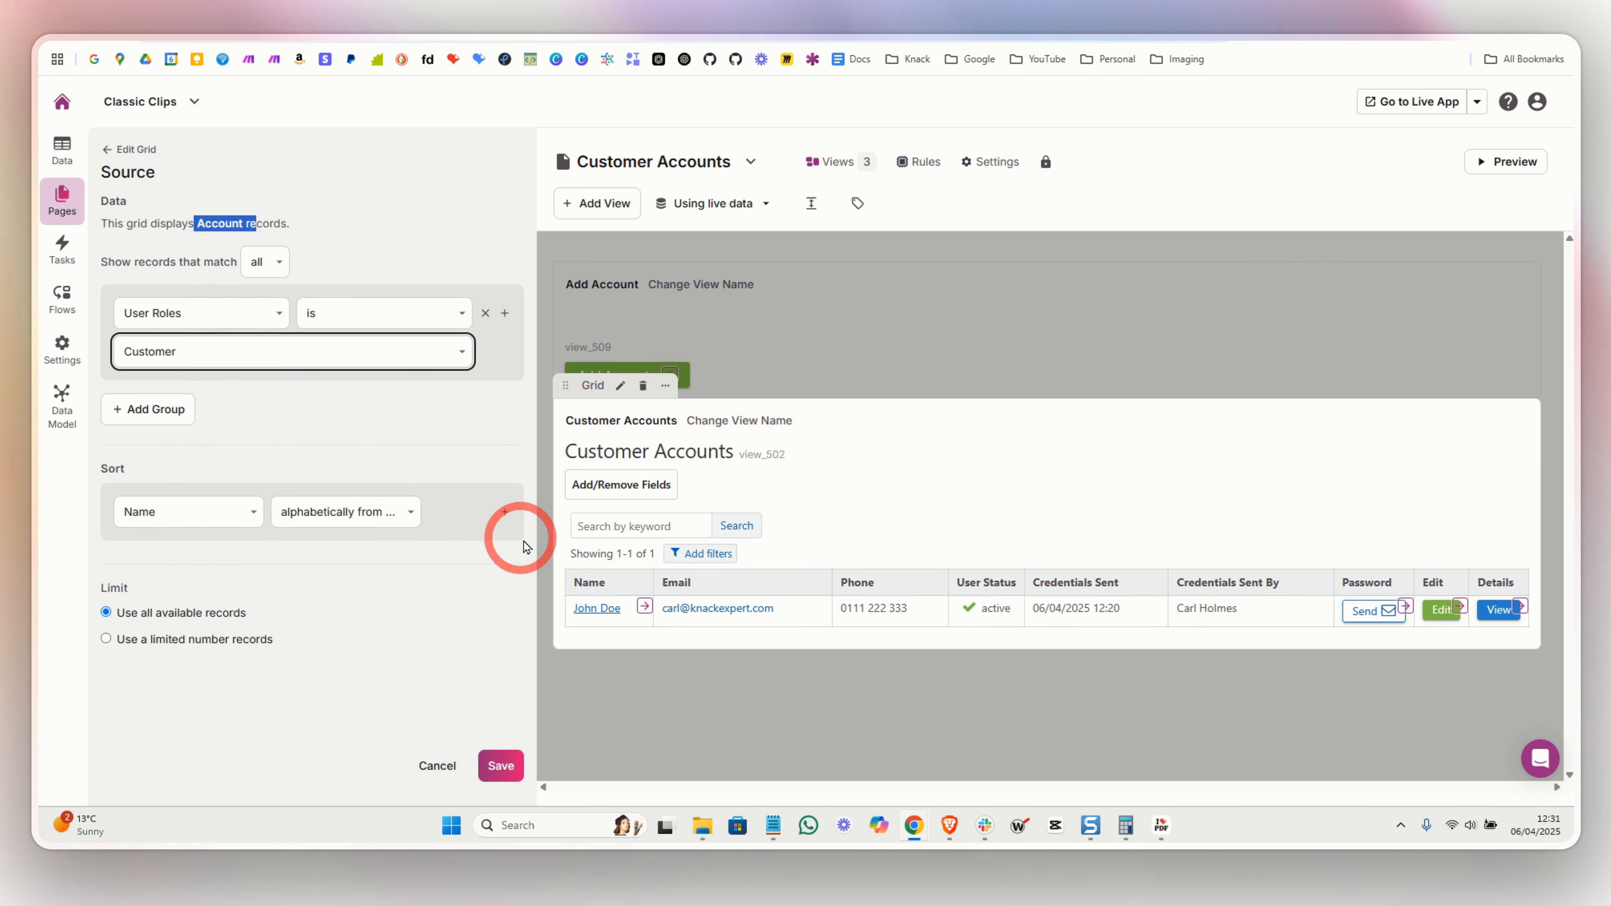
{"action": "left_click", "coordinate": [114, 150]}
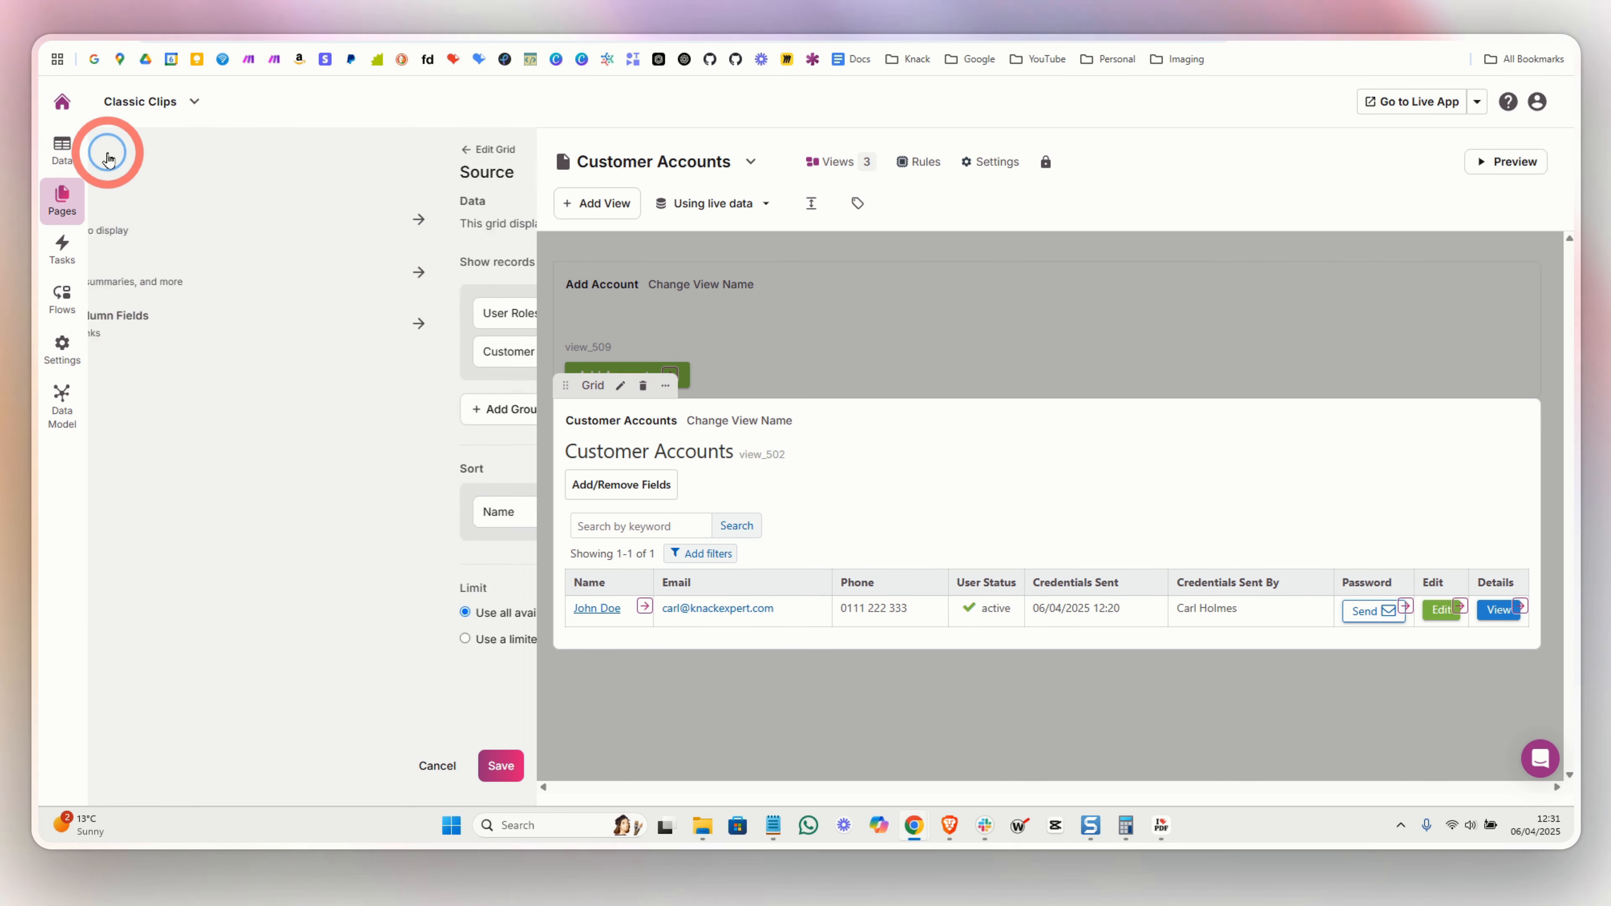
- Place a Client column between Name and Email and save the grid
{"action": "left_click", "coordinate": [181, 328]}
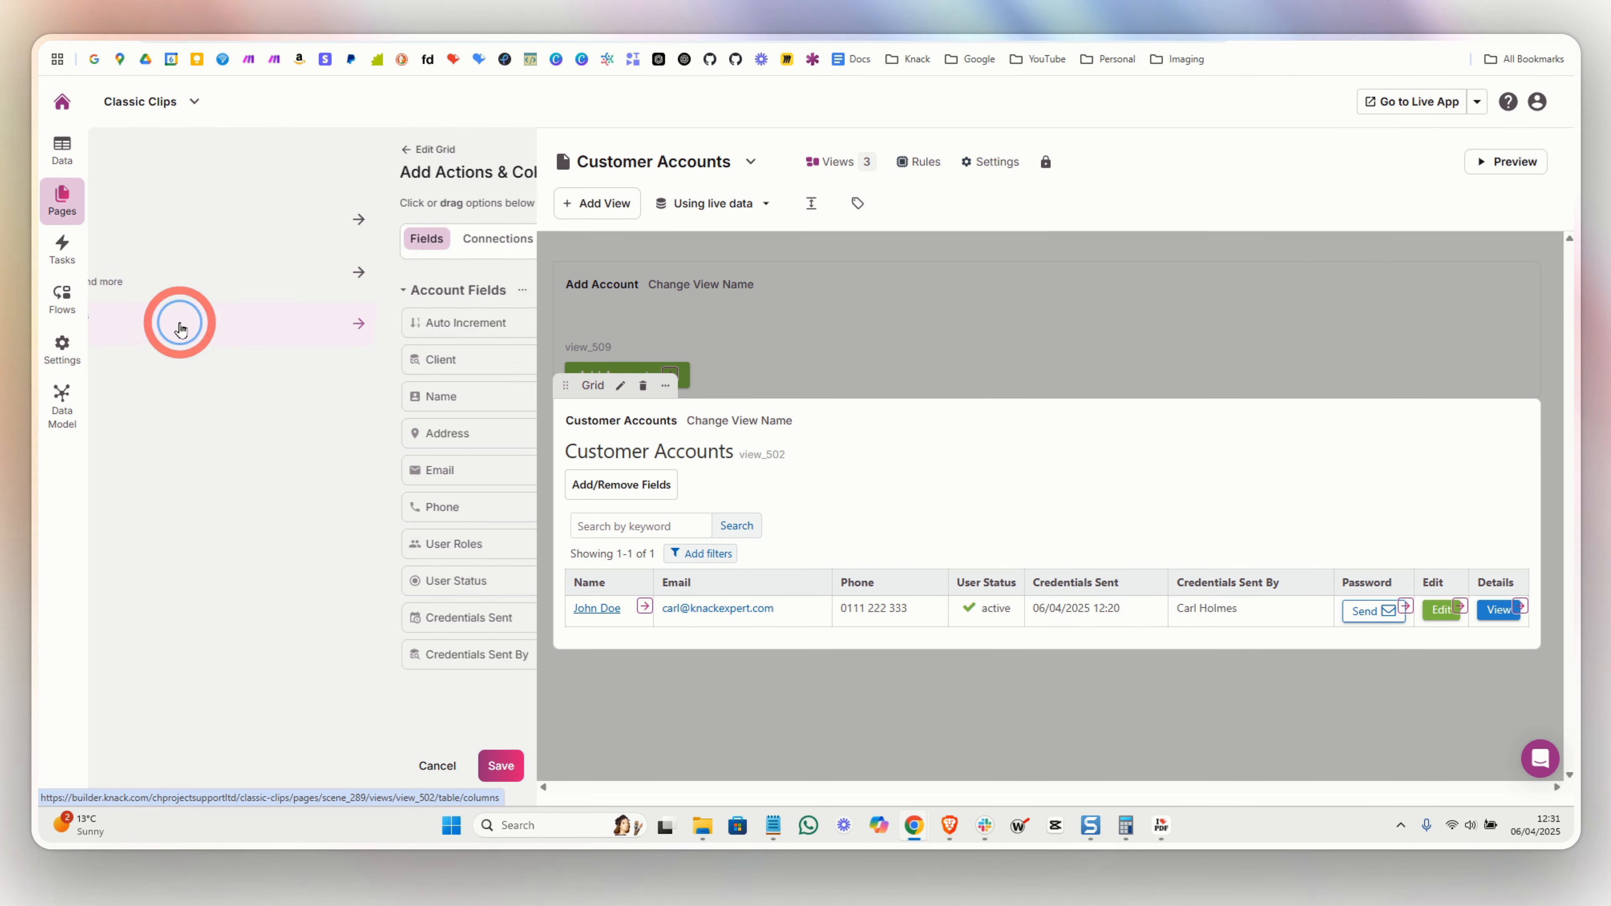
{"action": "left_click_drag", "start_coordinate": [169, 355], "coordinate": [669, 586]}
{"action": "left_click", "coordinate": [501, 761]}
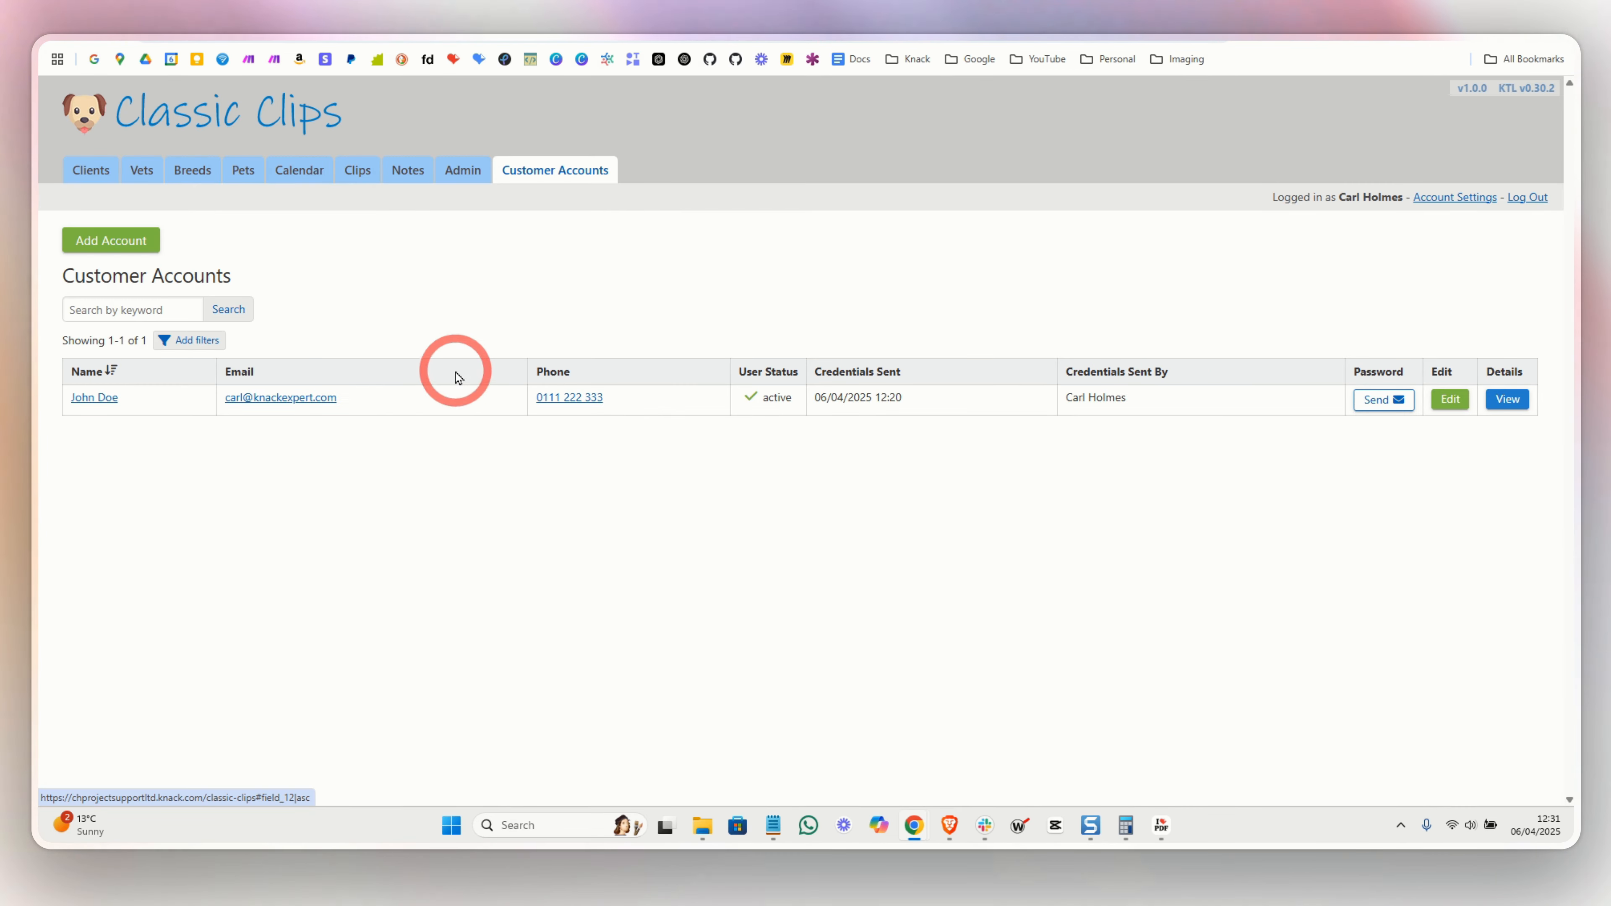
- Edit the customer account in the live app, pick a different client, and submit
{"action": "left_click_drag", "start_coordinate": [310, 397], "coordinate": [235, 398]}
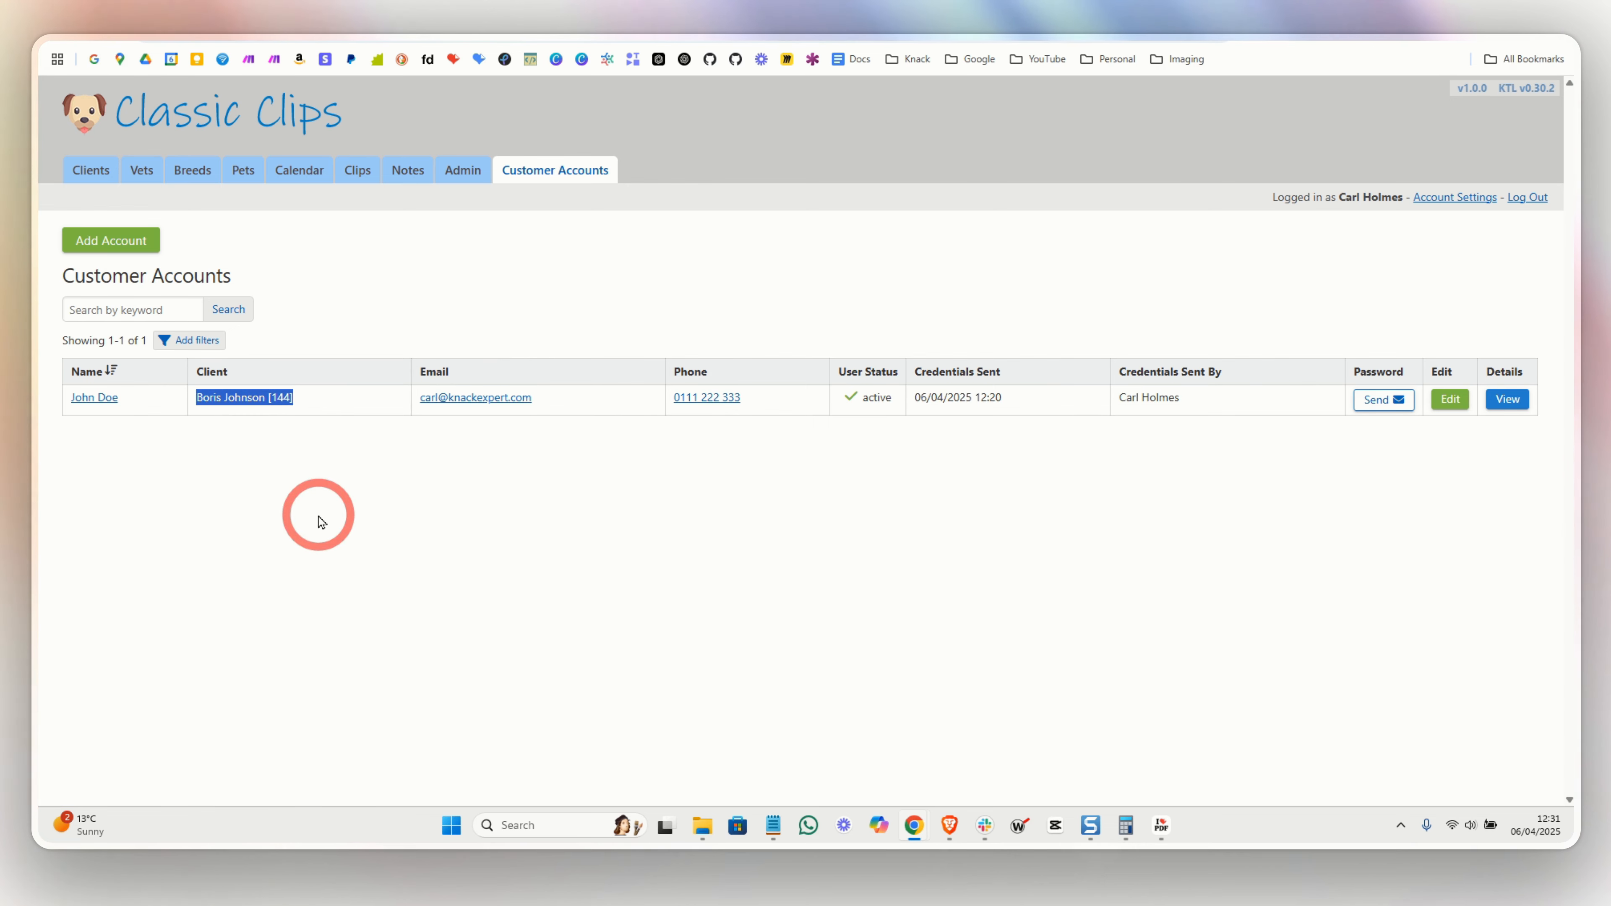
{"action": "left_click", "coordinate": [1452, 401]}
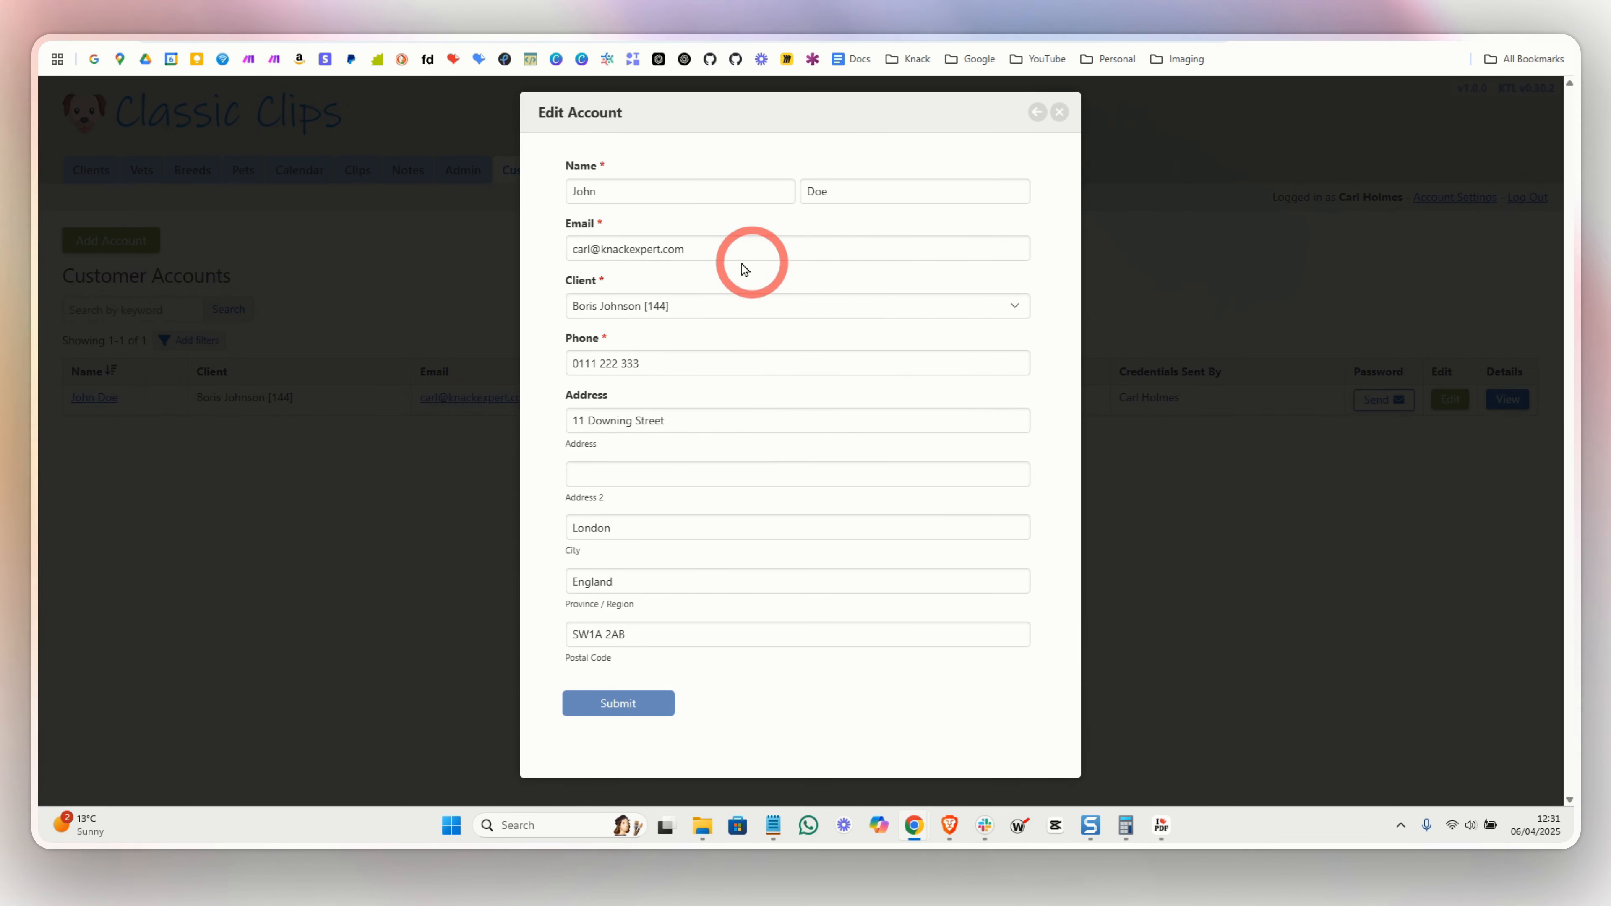
{"action": "left_click", "coordinate": [647, 307]}
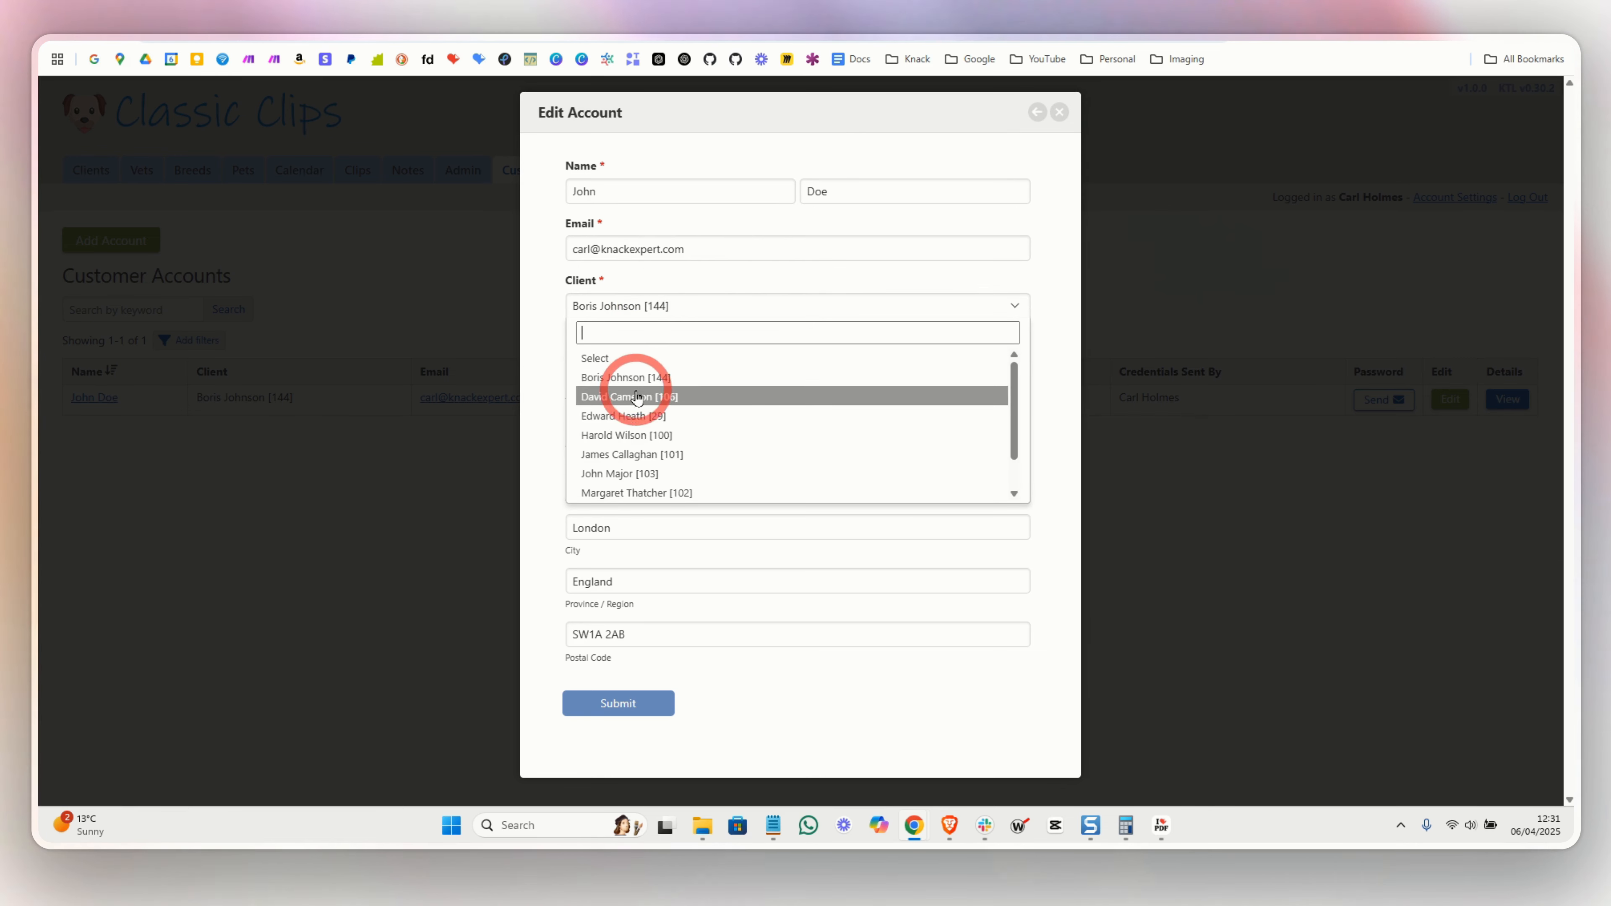
{"action": "left_click", "coordinate": [622, 415]}
{"action": "left_click", "coordinate": [618, 703]}
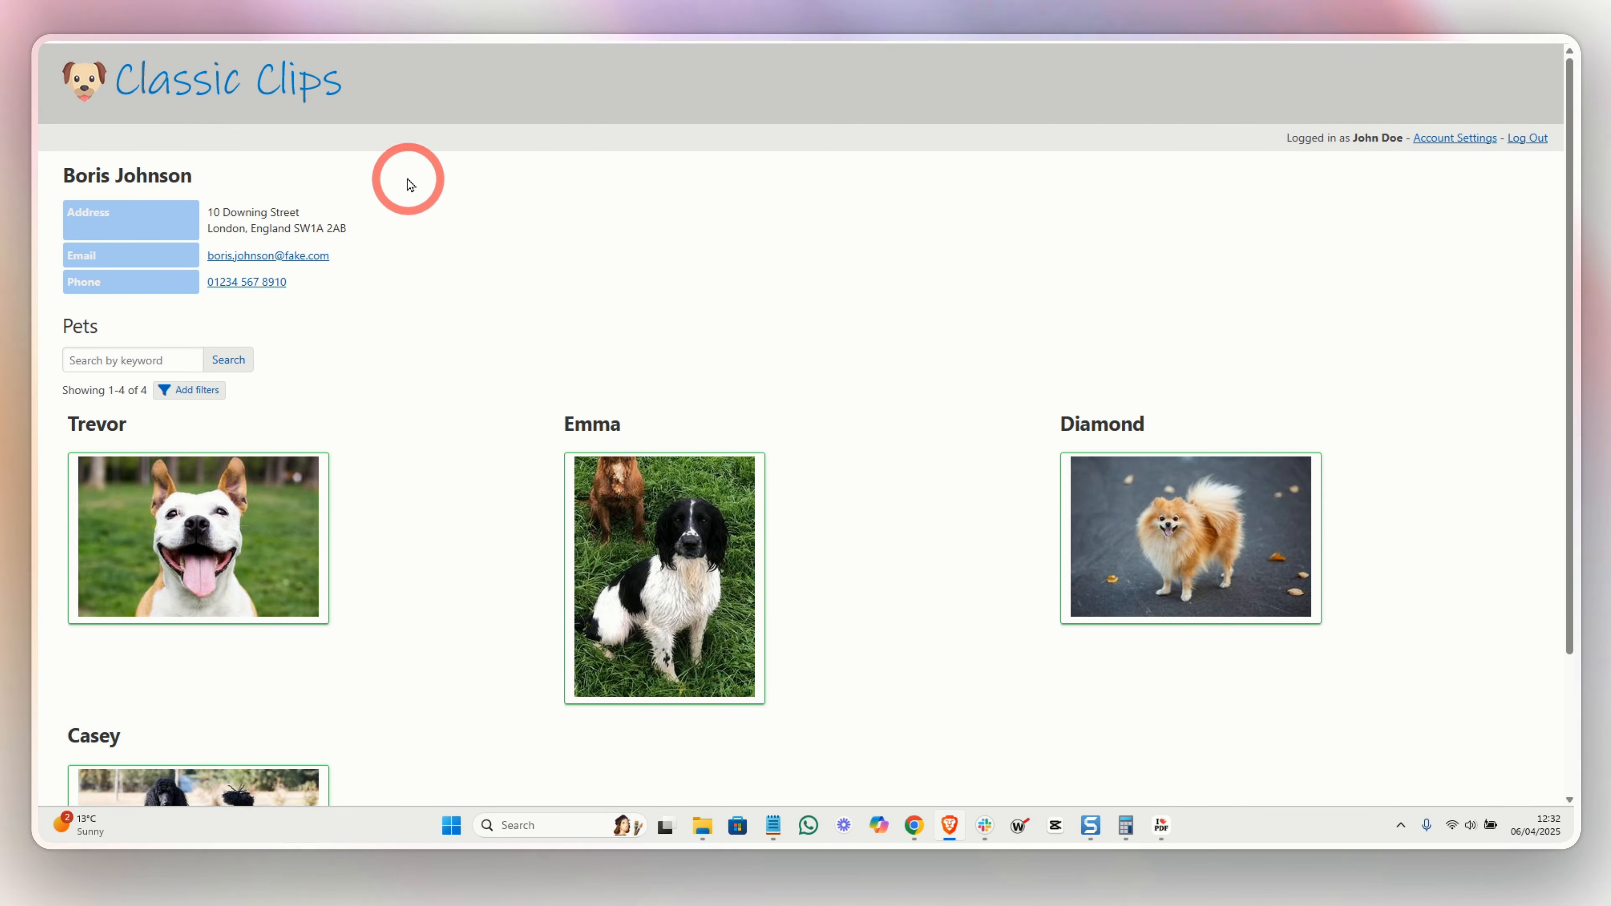
{"action": "left_click", "coordinate": [287, 96]}
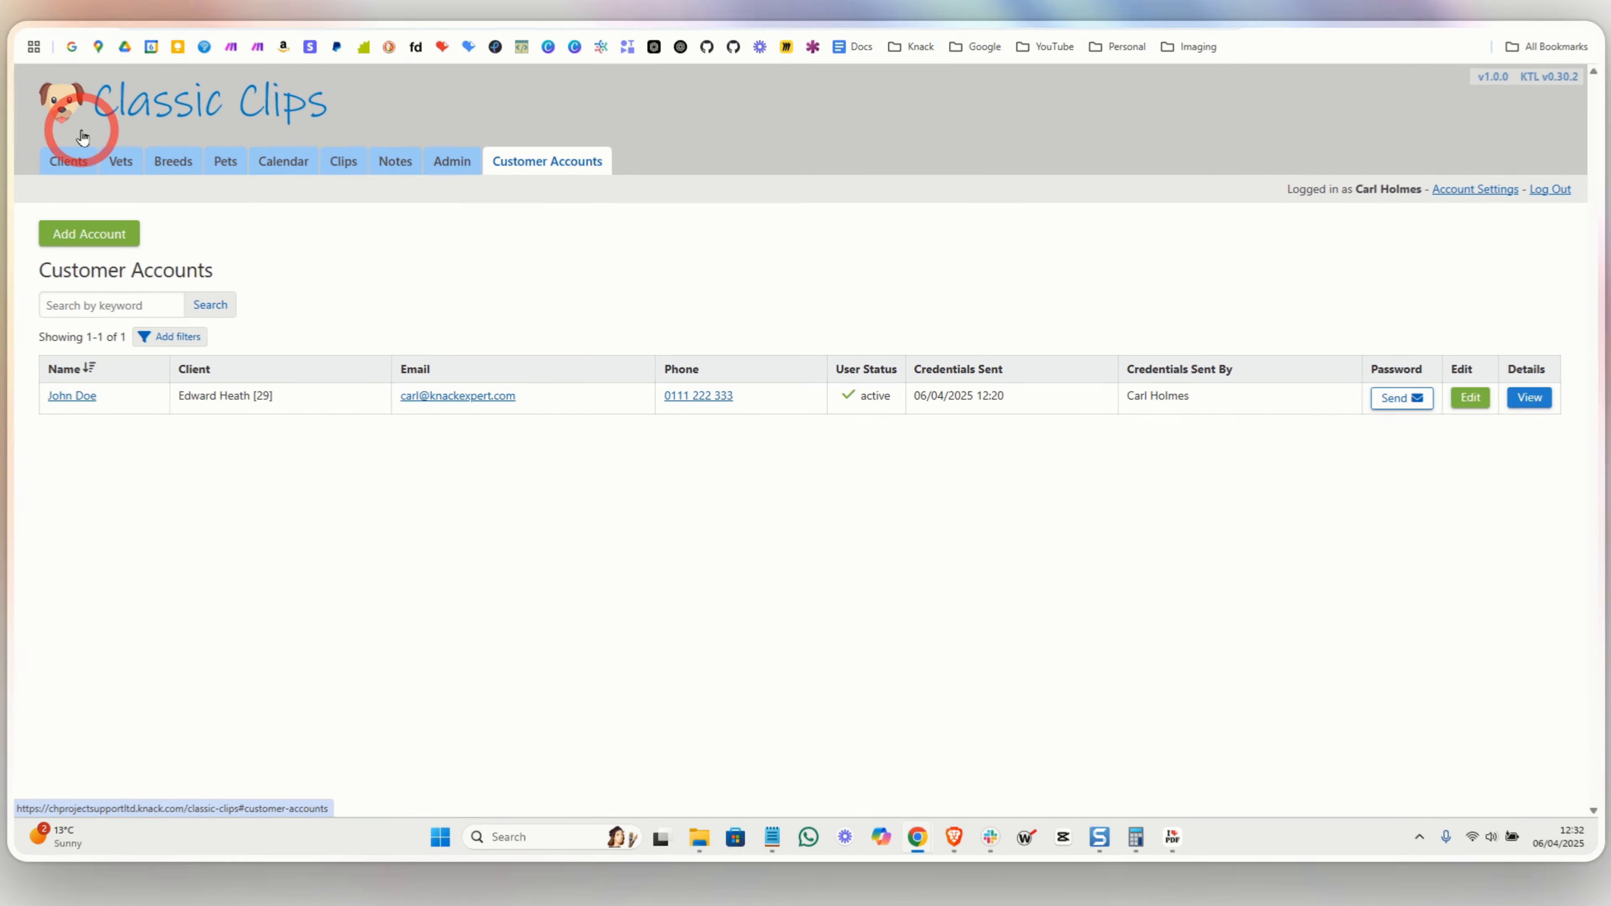
- Open the newly linked client's record from the Clients table and check its Customers section for the customer account
{"action": "left_click", "coordinate": [93, 171]}
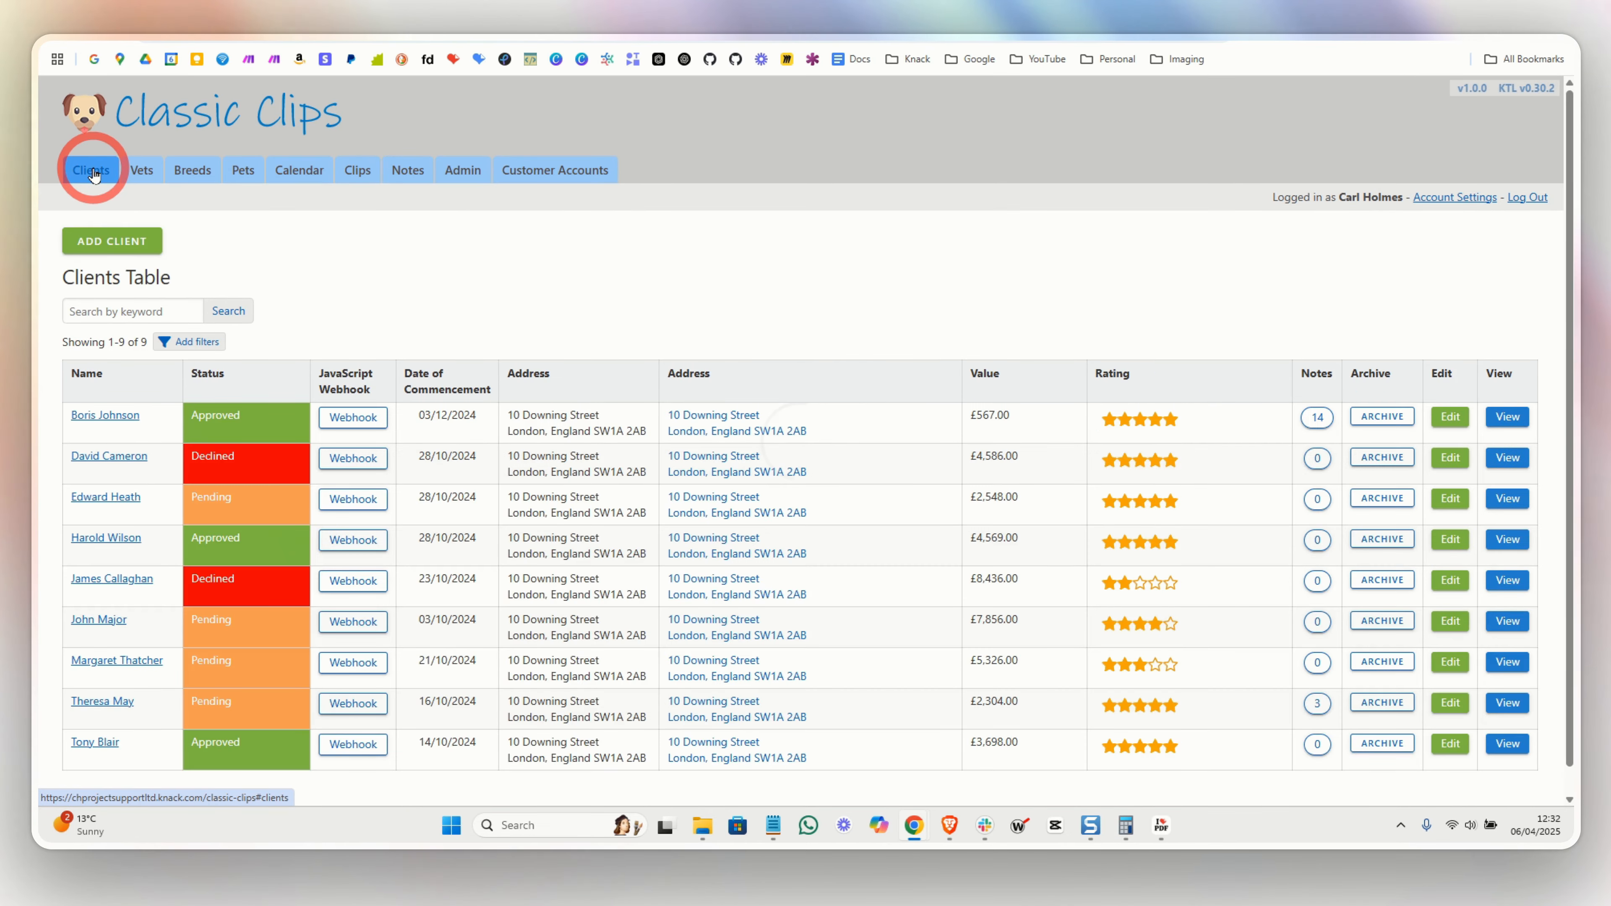
{"action": "left_click", "coordinate": [99, 500]}
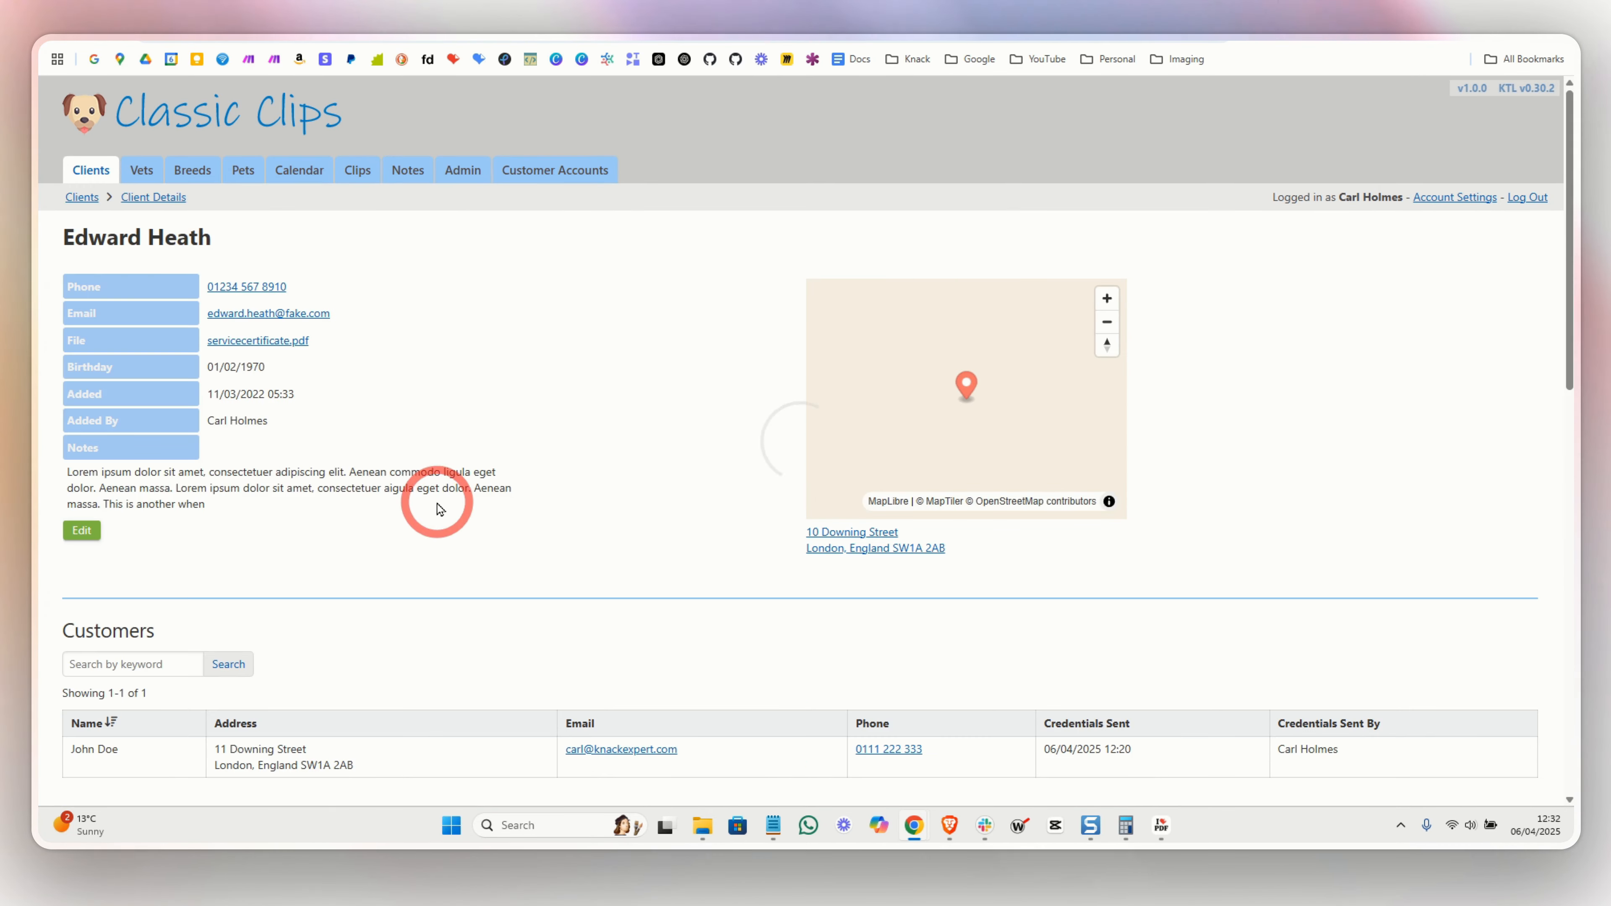
{"action": "scroll", "coordinate": [436, 504], "scroll_direction": "down", "scroll_amount": 5}
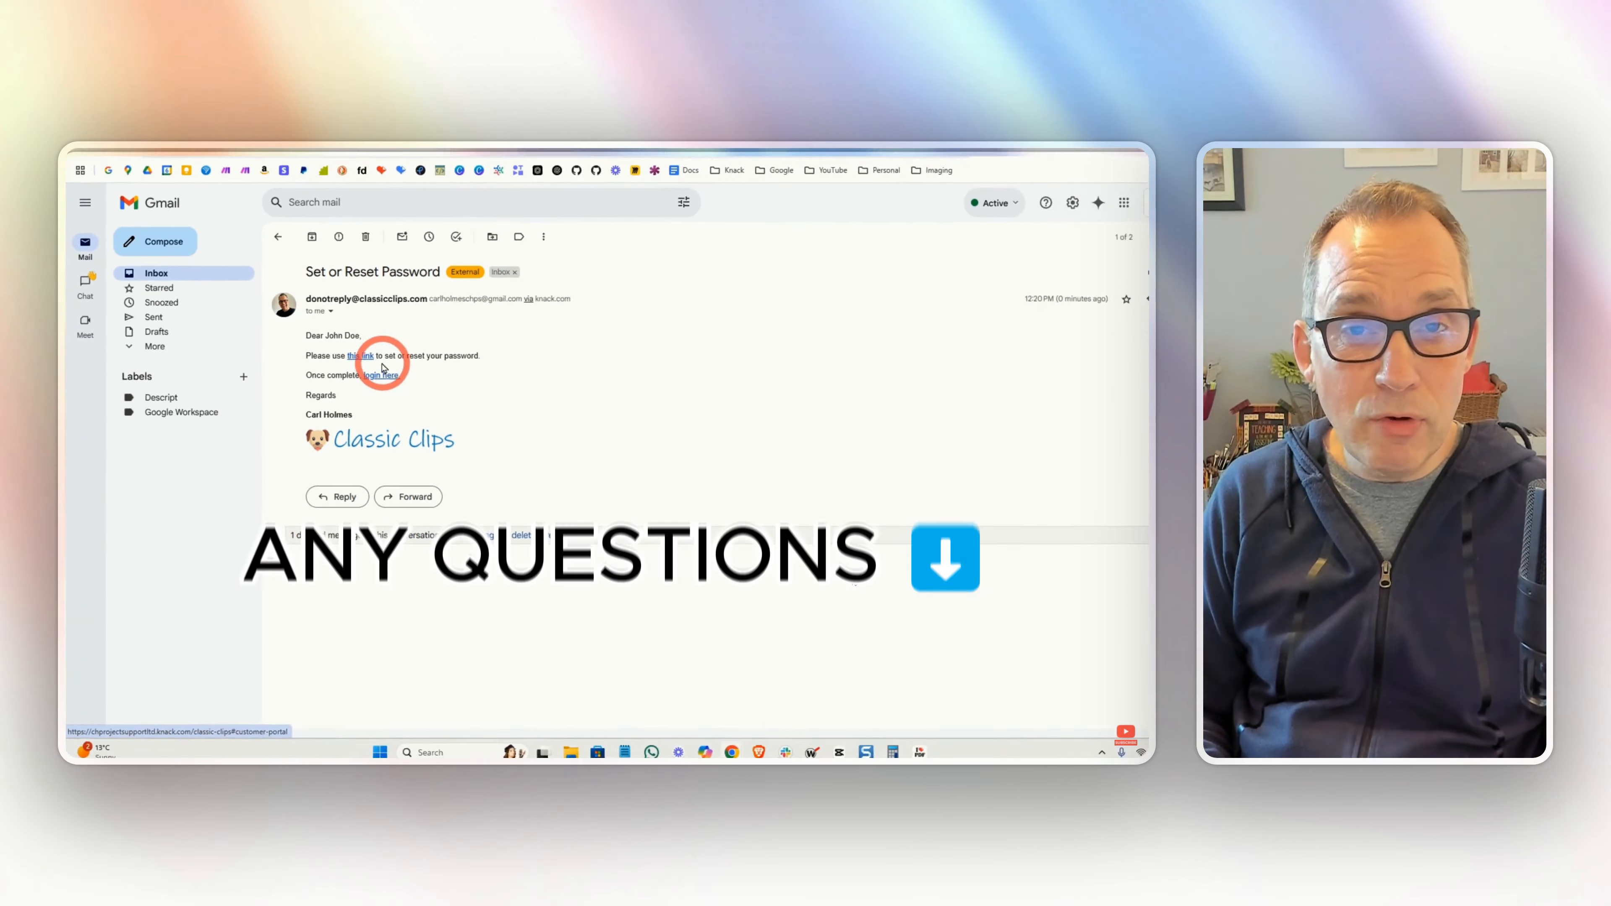
- Follow the password email's link to the Classic Clips Set or Reset Your Password page
{"action": "left_click", "coordinate": [383, 365]}
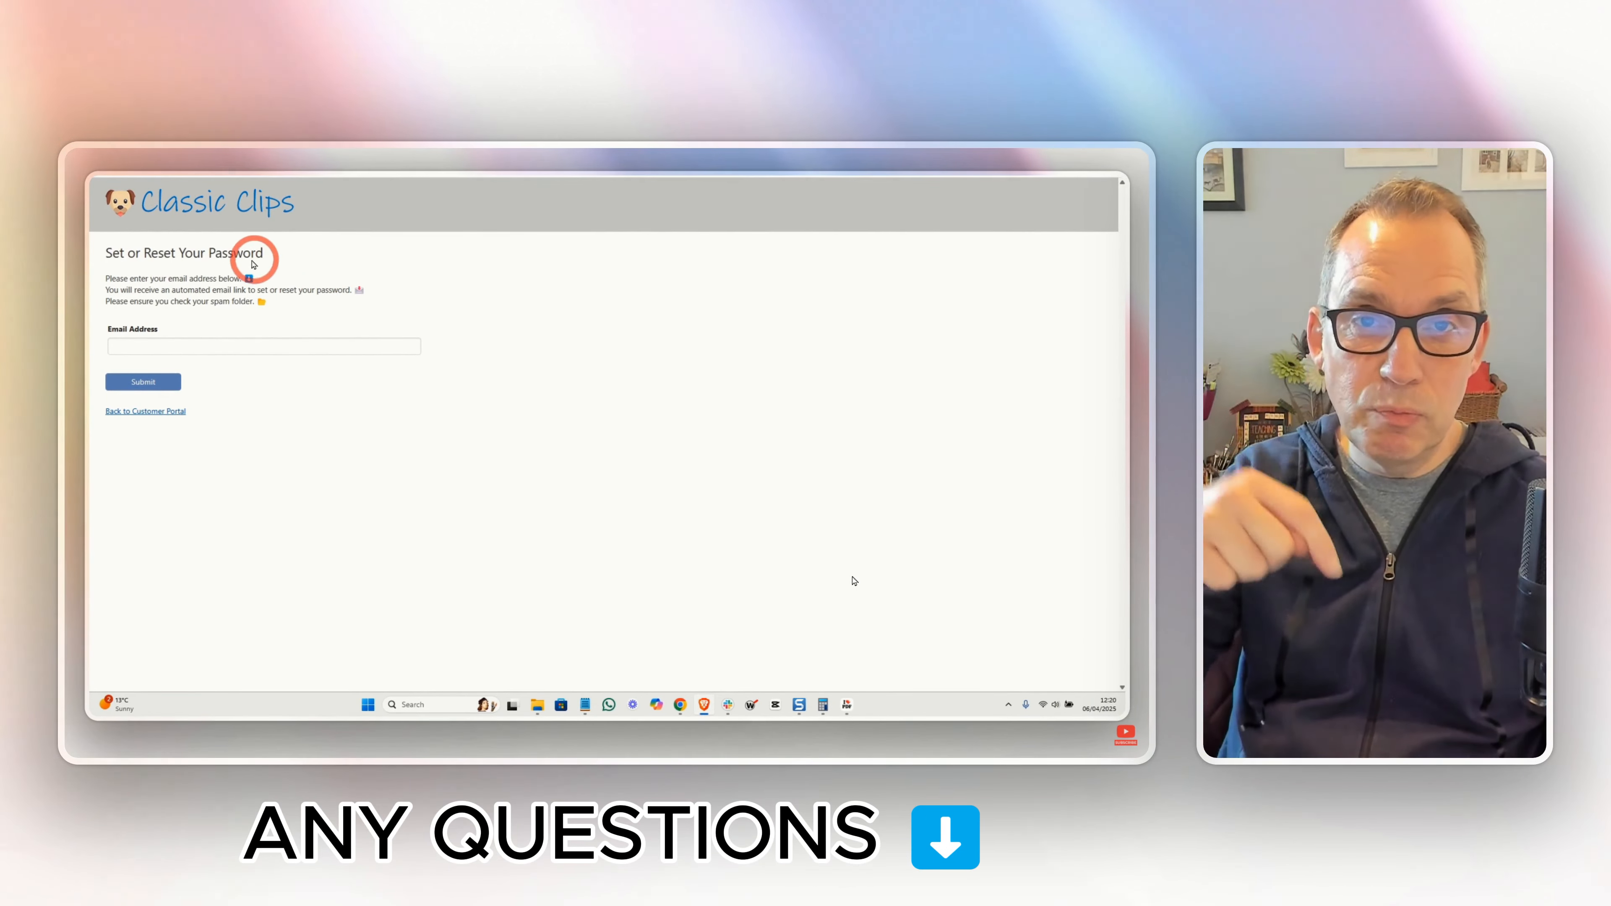